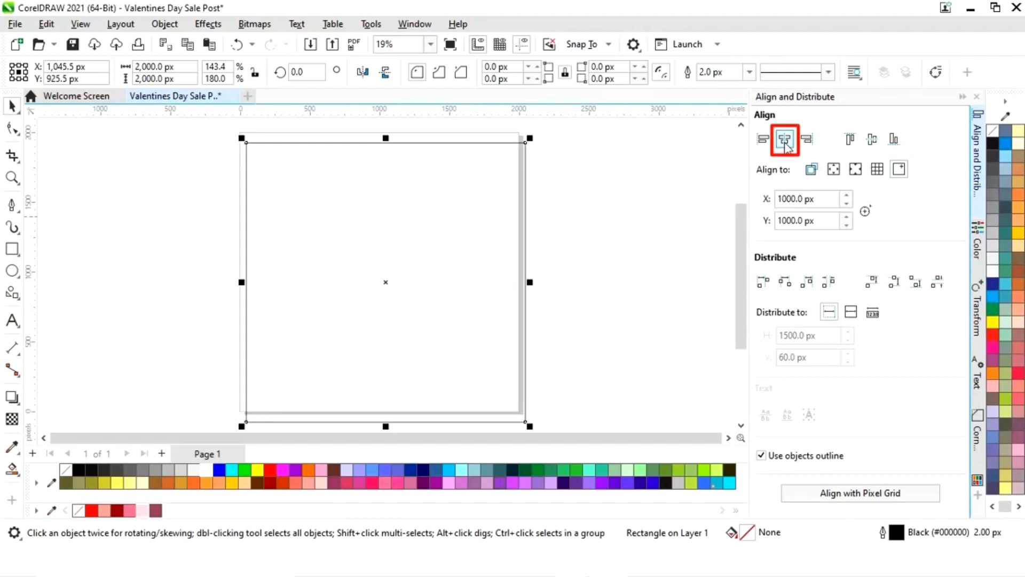
- Centre the 2,000 px square horizontally and vertically on the specified point X 1000, Y 1000 px, then collapse the alignment settings
{"action": "left_click", "coordinate": [784, 140]}
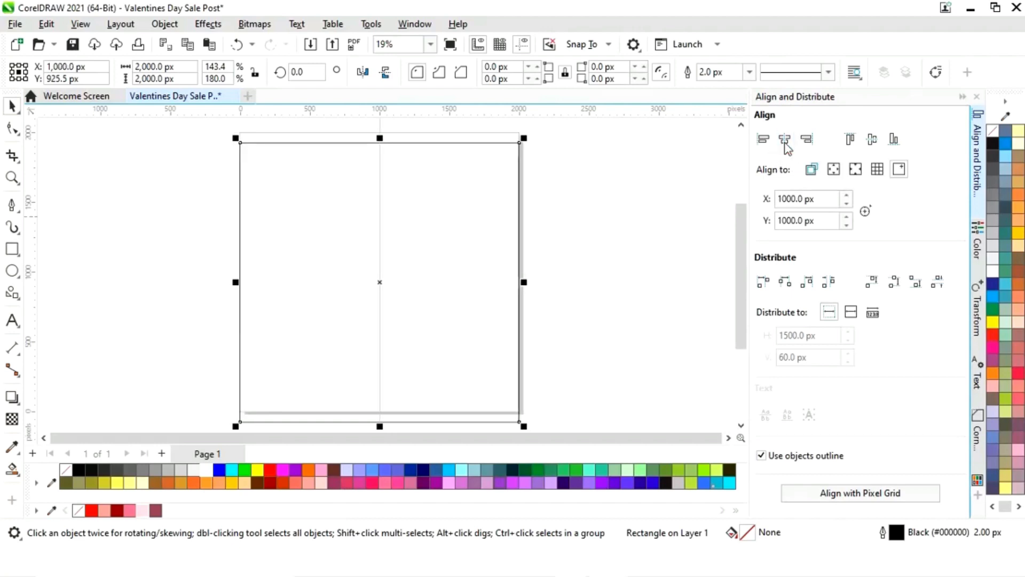
{"action": "left_click", "coordinate": [872, 139]}
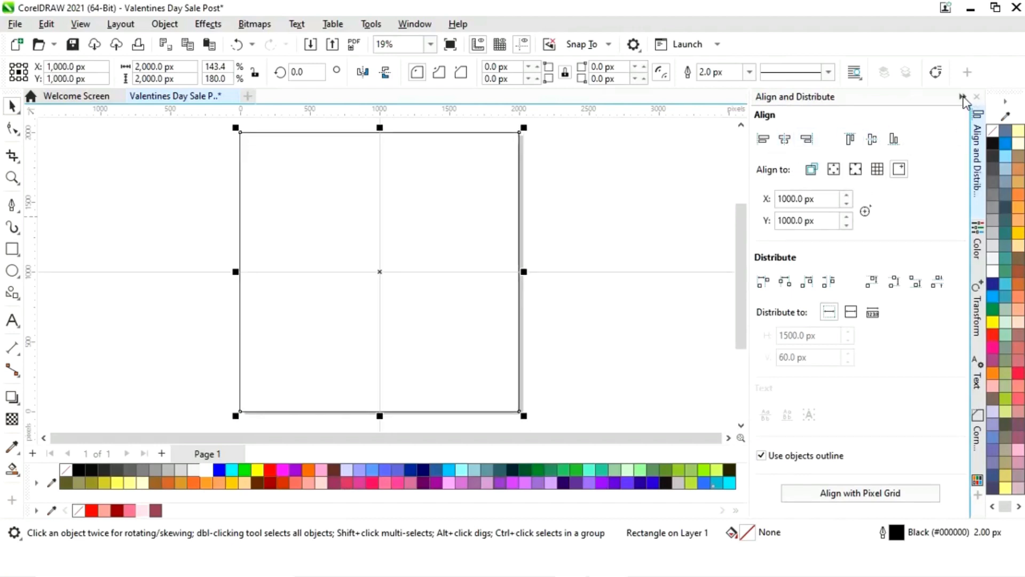
{"action": "left_click", "coordinate": [963, 97]}
{"action": "left_click", "coordinate": [689, 233]}
- Copy the square as a narrowed rectangle over the page's left half and set its width to 1,000 px
{"action": "left_click", "coordinate": [635, 266]}
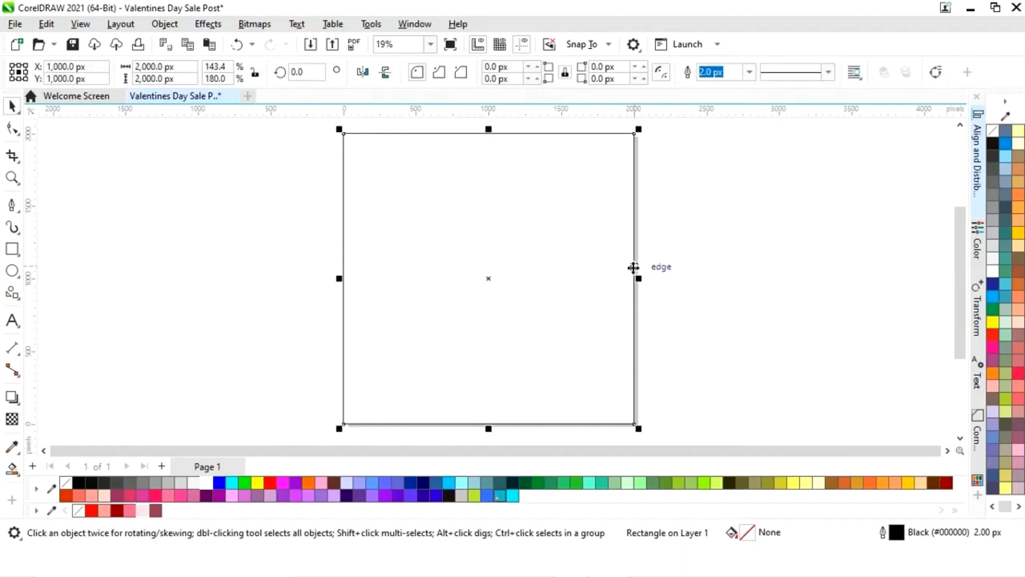
{"action": "left_click_drag", "start_coordinate": [638, 280], "coordinate": [493, 271]}
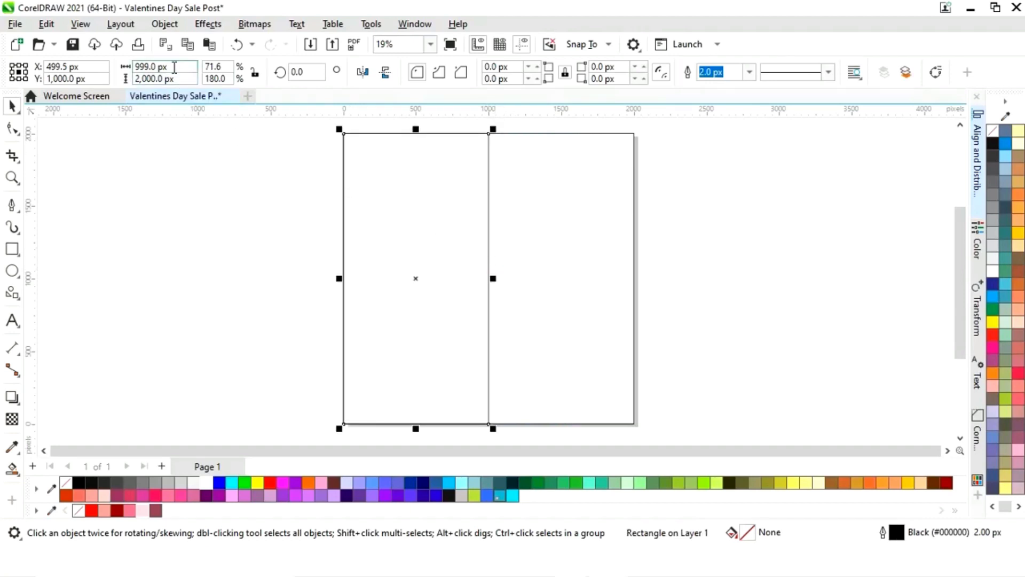
{"action": "left_click_drag", "start_coordinate": [174, 67], "coordinate": [117, 68]}
{"action": "type", "text": "1,00"}
{"action": "type", "text": "000"}
{"action": "key", "text": "Return"}
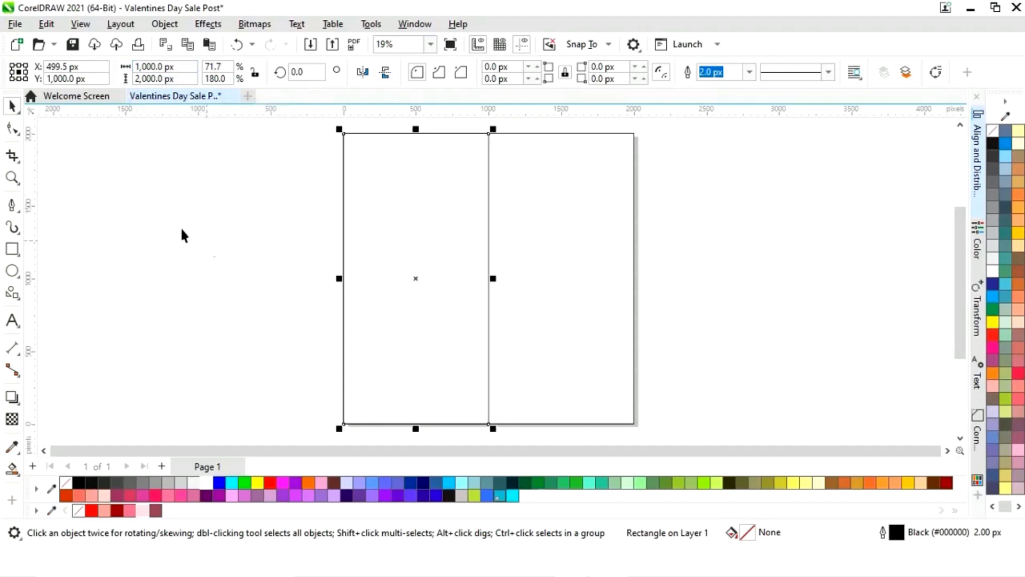
{"action": "left_click", "coordinate": [163, 205]}
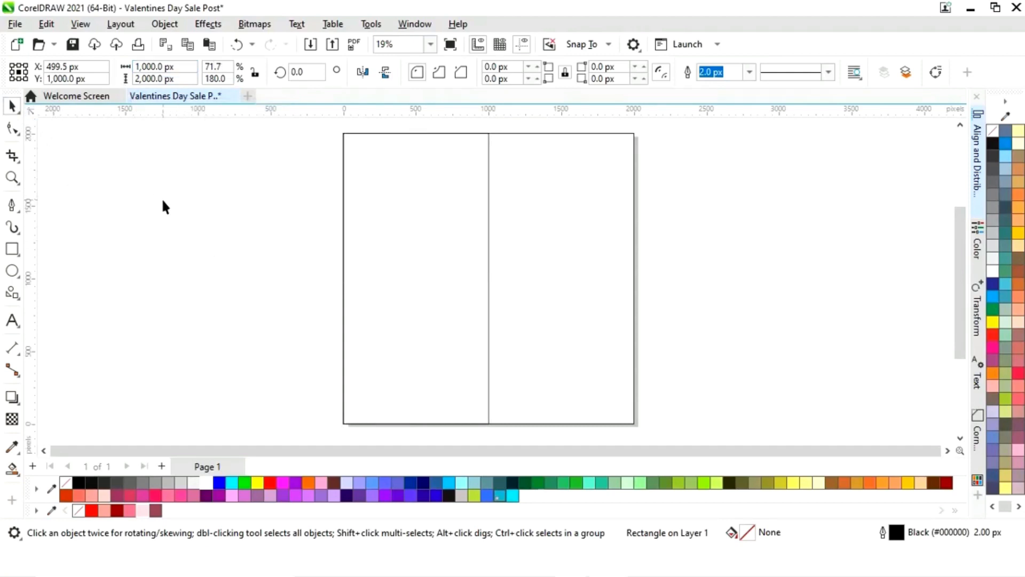
- Narrow the original full-page square from its left side so it covers only the page's right half, about 1,000 px wide
{"action": "left_click", "coordinate": [545, 280]}
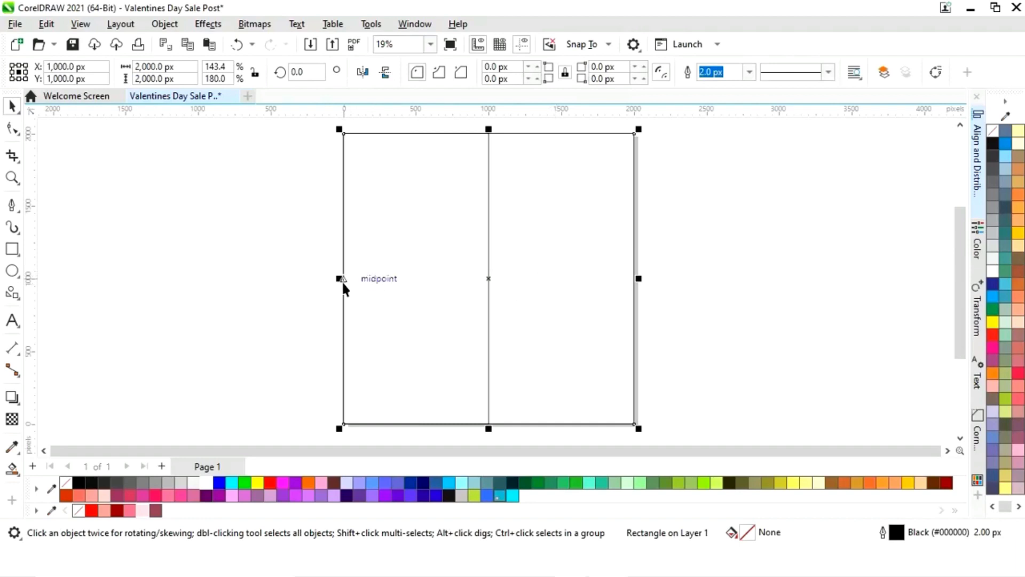
{"action": "left_click_drag", "start_coordinate": [338, 284], "coordinate": [486, 284]}
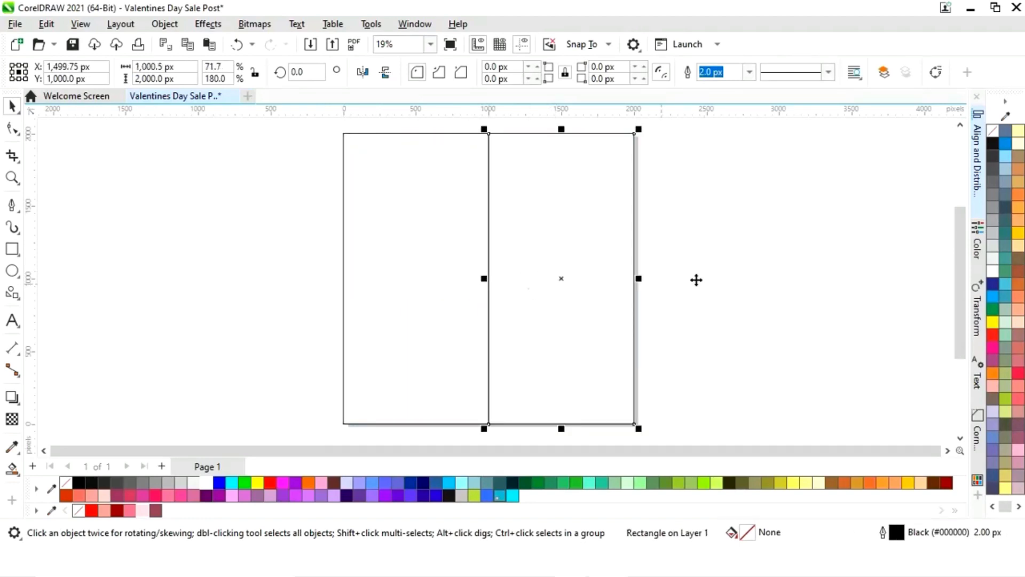
{"action": "left_click", "coordinate": [729, 267]}
- Fill the right-half rectangle with red (#FF0000) and remove its outline
{"action": "left_click", "coordinate": [606, 296]}
{"action": "left_click", "coordinate": [91, 511]}
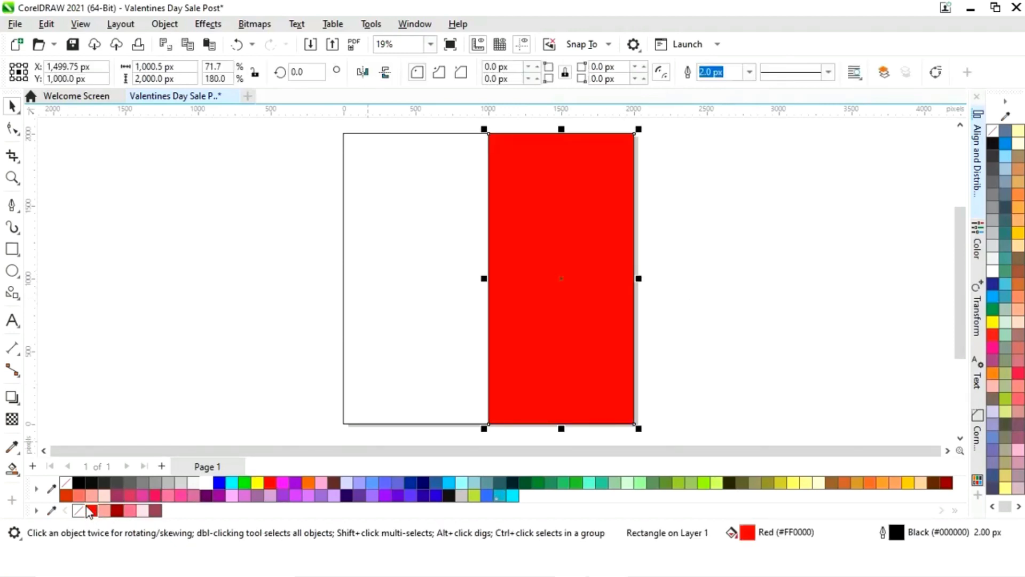
{"action": "right_click", "coordinate": [78, 511]}
{"action": "left_click", "coordinate": [185, 372]}
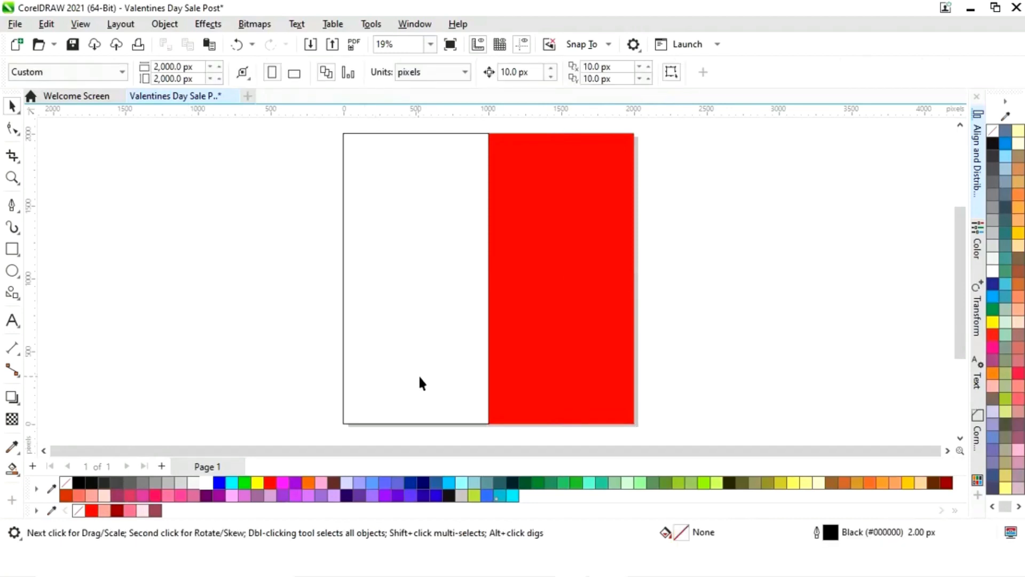
- Fill the left-half rectangle with Soft Pink (#FF9999) and remove its outline
{"action": "left_click", "coordinate": [417, 377]}
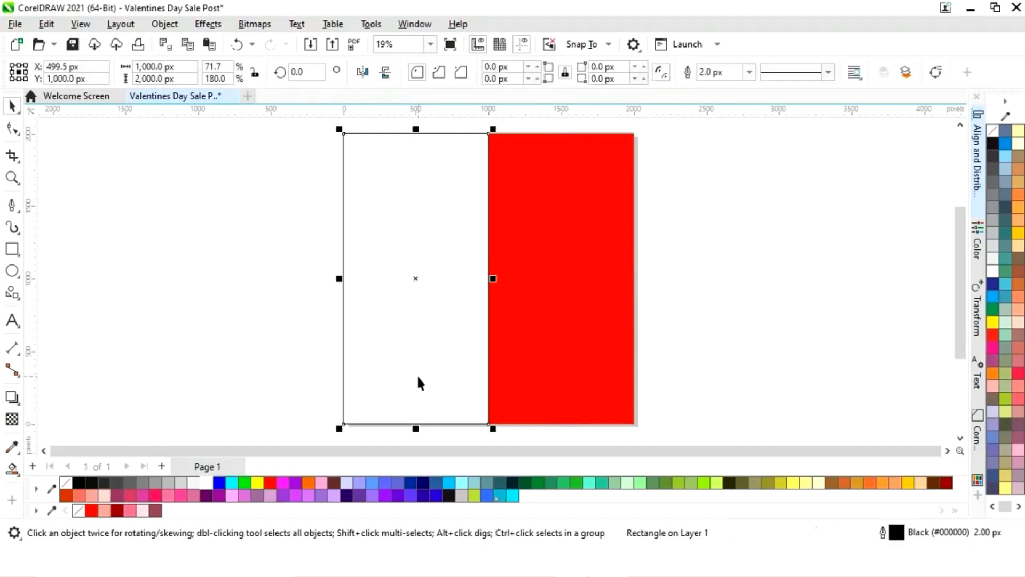
{"action": "left_click", "coordinate": [106, 510]}
{"action": "right_click", "coordinate": [80, 511]}
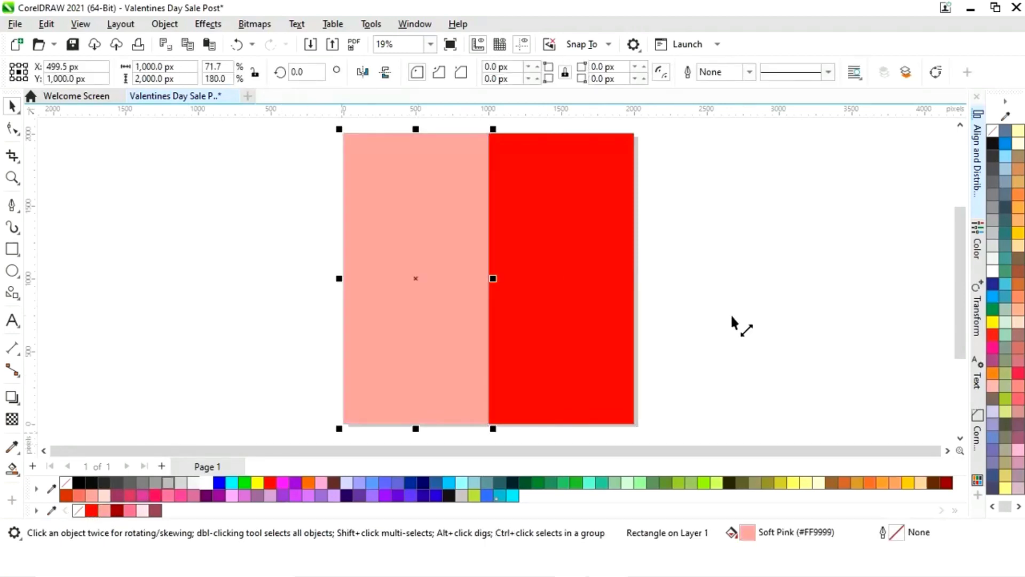
{"action": "left_click", "coordinate": [753, 289]}
- Copy the pink rectangle as a strip about 27.5 px wide at its left edge, fill it white and nudge it 40 px right
{"action": "left_click", "coordinate": [425, 308]}
{"action": "left_click_drag", "start_coordinate": [494, 279], "coordinate": [356, 289]}
{"action": "left_click", "coordinate": [206, 483]}
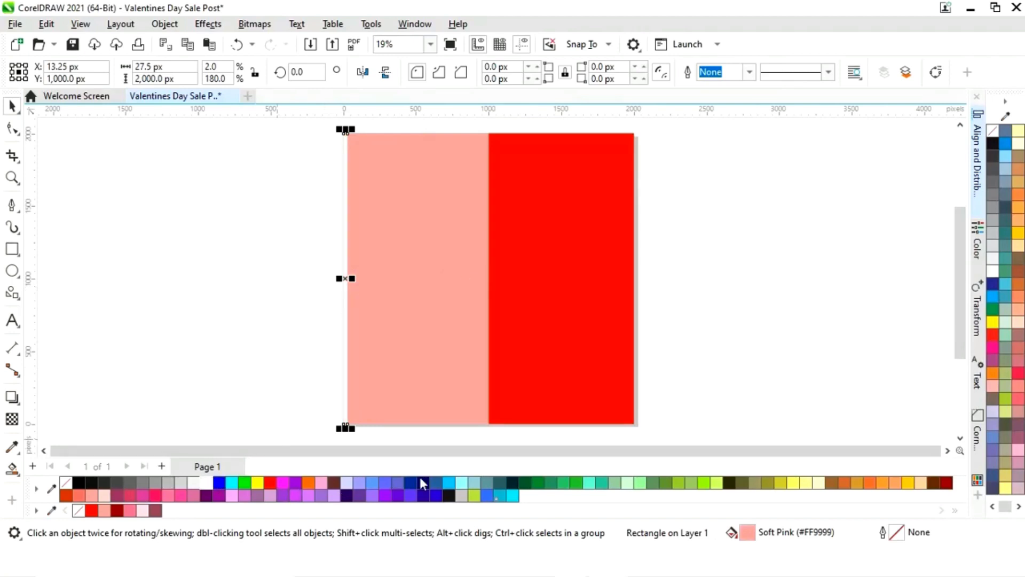
{"action": "key", "text": "Right"}
{"action": "key", "text": "Right"}
{"action": "key", "text": "Right"}
{"action": "key", "text": "Right"}
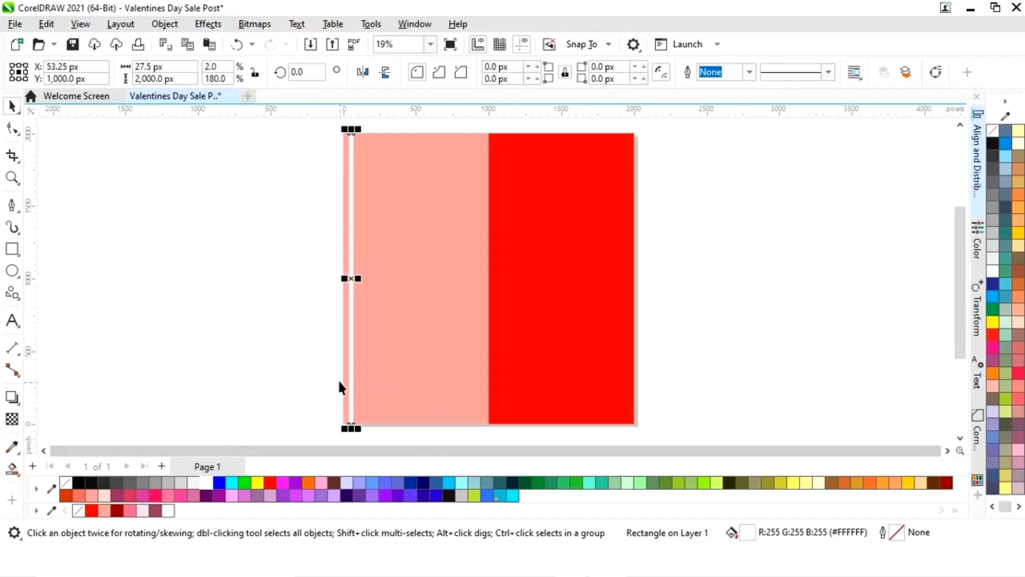
{"action": "left_click", "coordinate": [293, 363]}
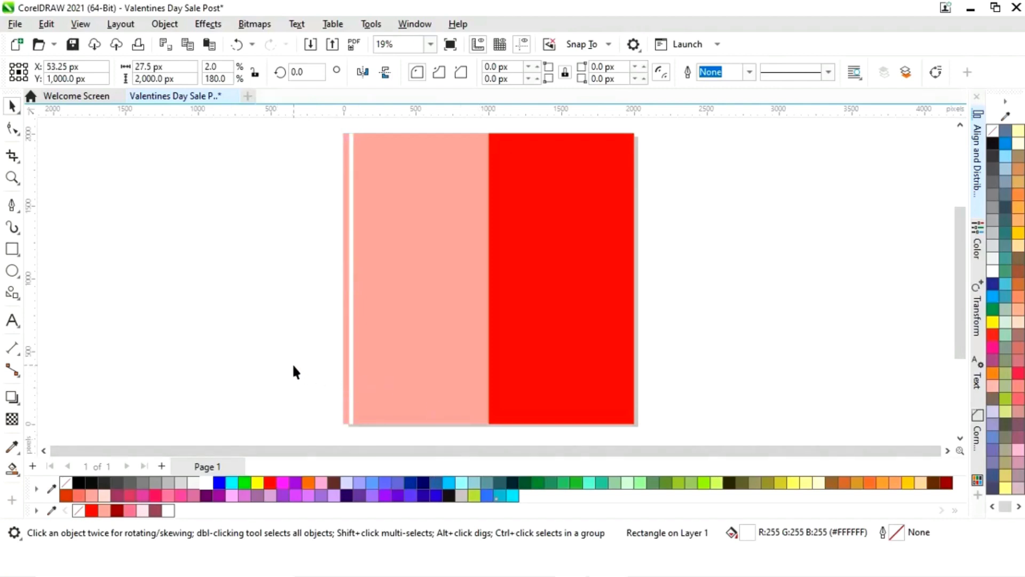
- Duplicate the white strip about 82.5 px to the right and repeat the copy until twelve stripes span the pink half
{"action": "left_click", "coordinate": [350, 334]}
{"action": "left_click_drag", "start_coordinate": [351, 278], "coordinate": [364, 280]}
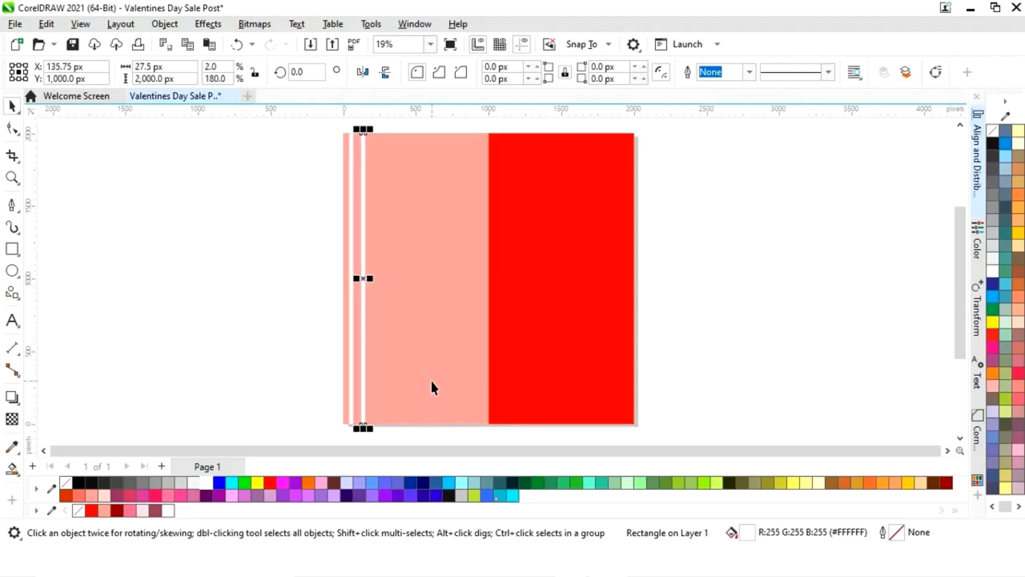
{"action": "key", "text": "ctrl+r"}
{"action": "key", "text": "ctrl+r"}
{"action": "key", "text": "ctrl+r"}
{"action": "key", "text": "ctrl+r"}
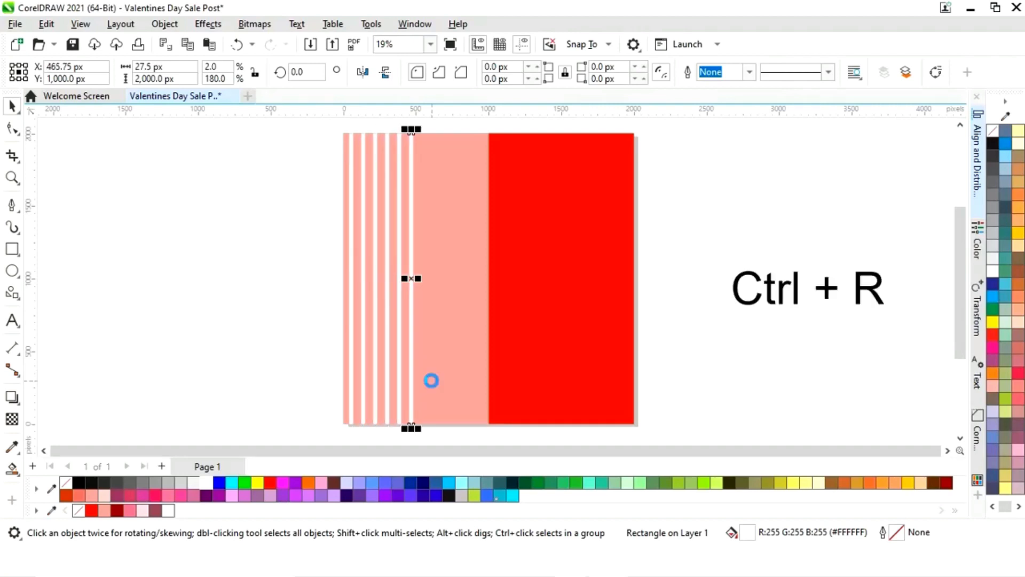
{"action": "key", "text": "ctrl+r"}
{"action": "key", "text": "ctrl+r"}
{"action": "key", "text": "ctrl+r"}
{"action": "key", "text": "ctrl+r"}
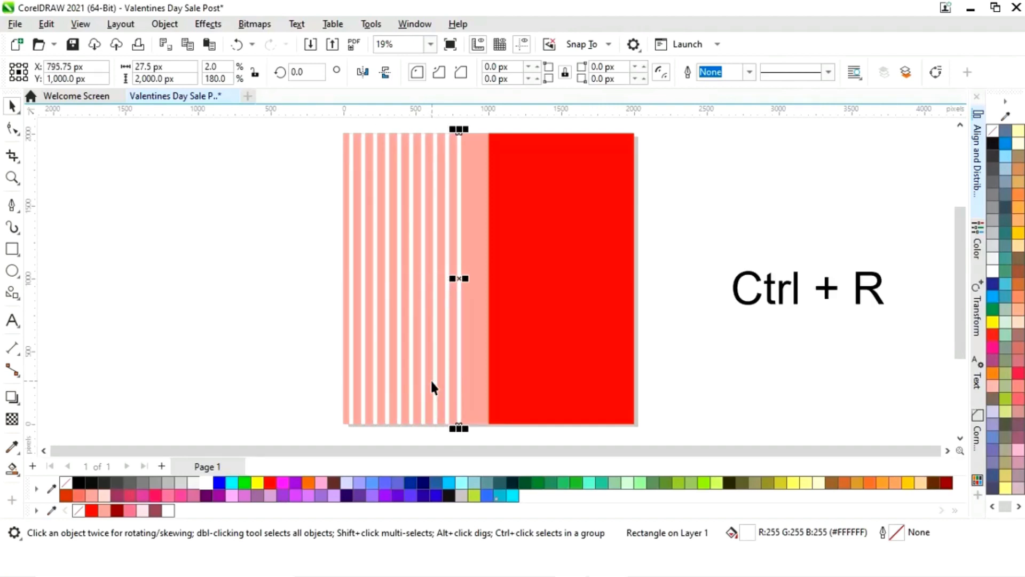
{"action": "key", "text": "ctrl+r"}
{"action": "key", "text": "ctrl+r"}
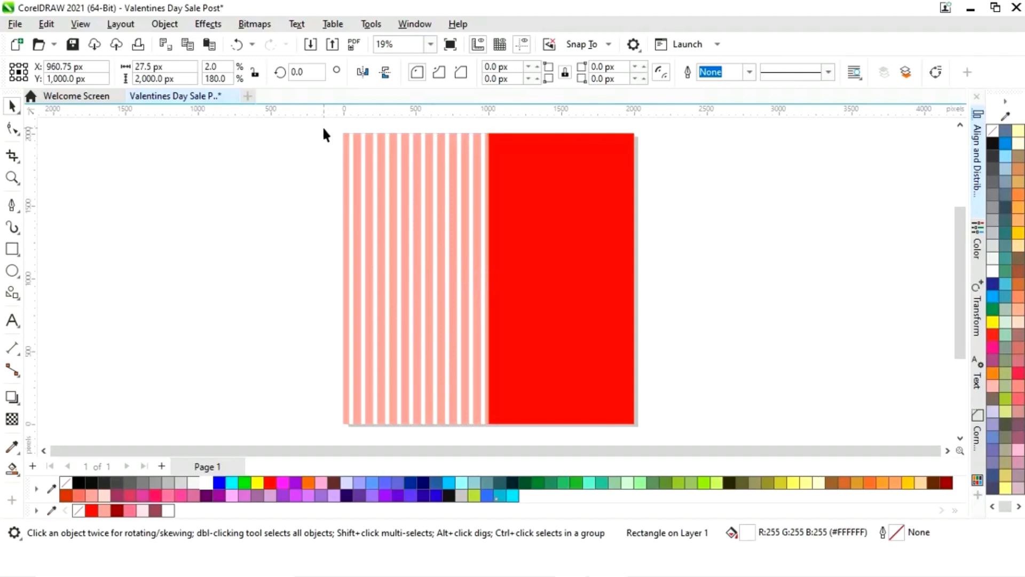
- Select all twelve white stripes on the left half and group them
{"action": "left_click", "coordinate": [346, 127]}
{"action": "left_click_drag", "start_coordinate": [346, 125], "coordinate": [488, 406]}
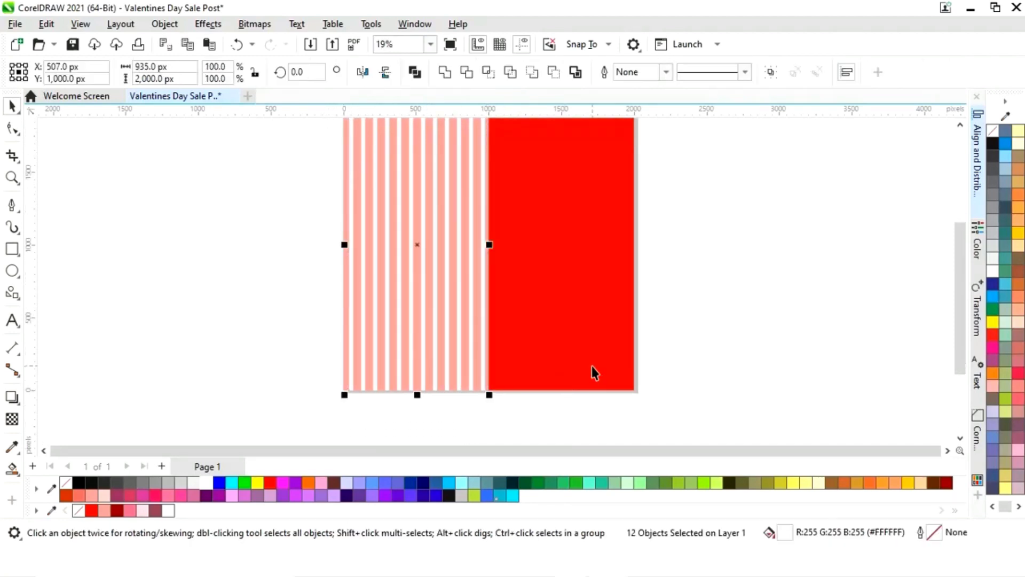
{"action": "left_click_drag", "start_coordinate": [962, 327], "coordinate": [956, 303]}
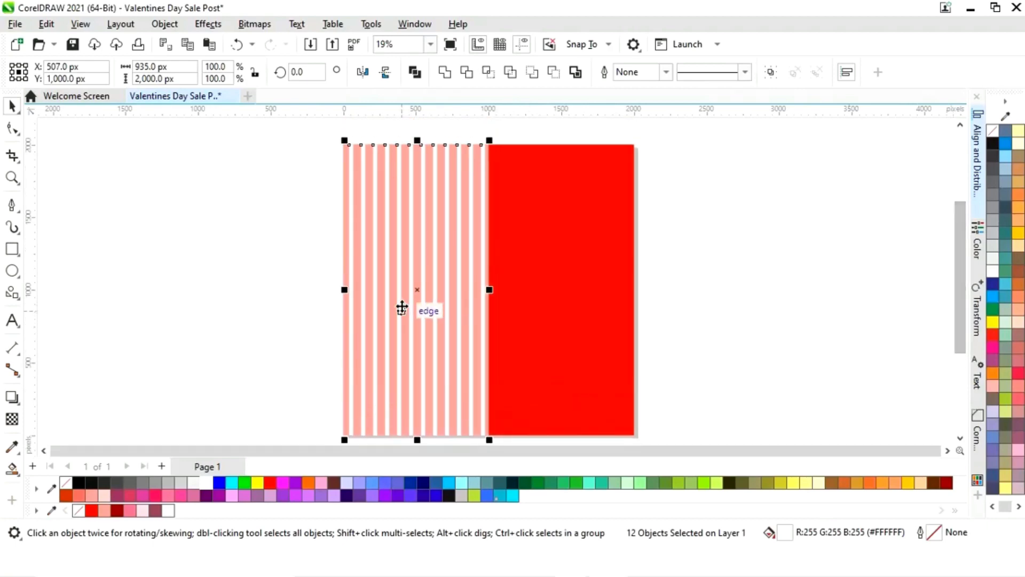
{"action": "right_click", "coordinate": [416, 291]}
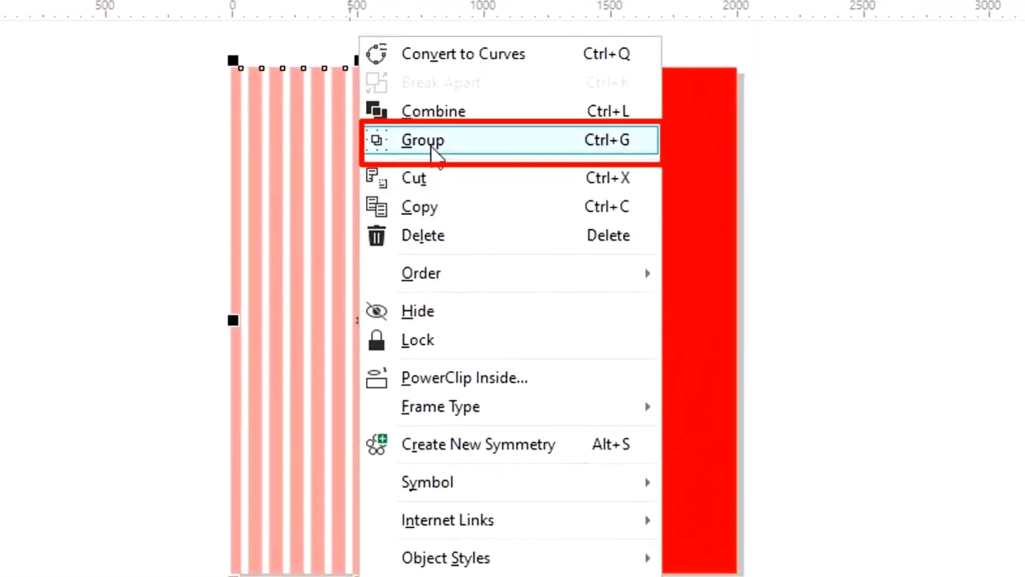
{"action": "left_click", "coordinate": [431, 138]}
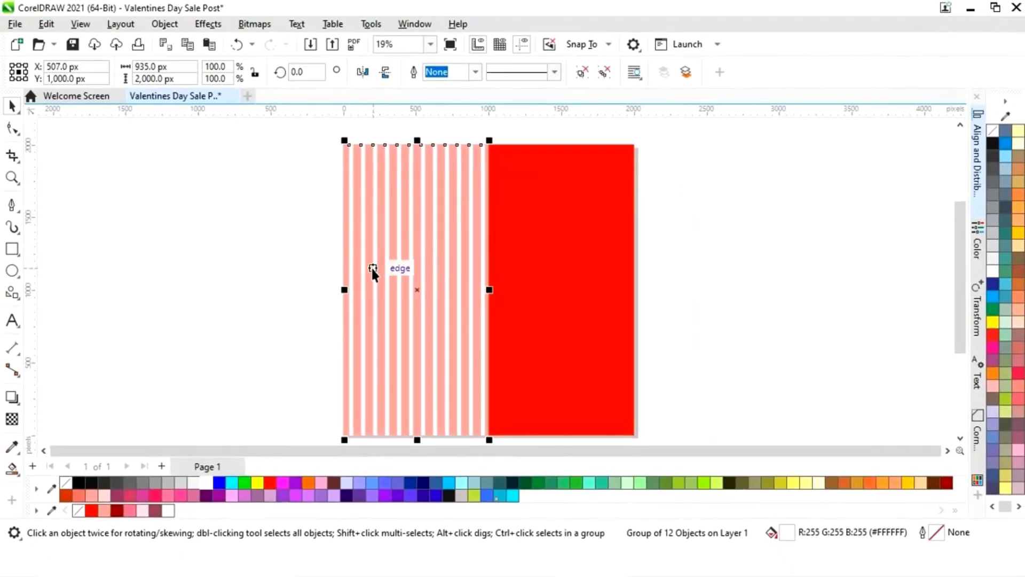
{"action": "left_click", "coordinate": [293, 320]}
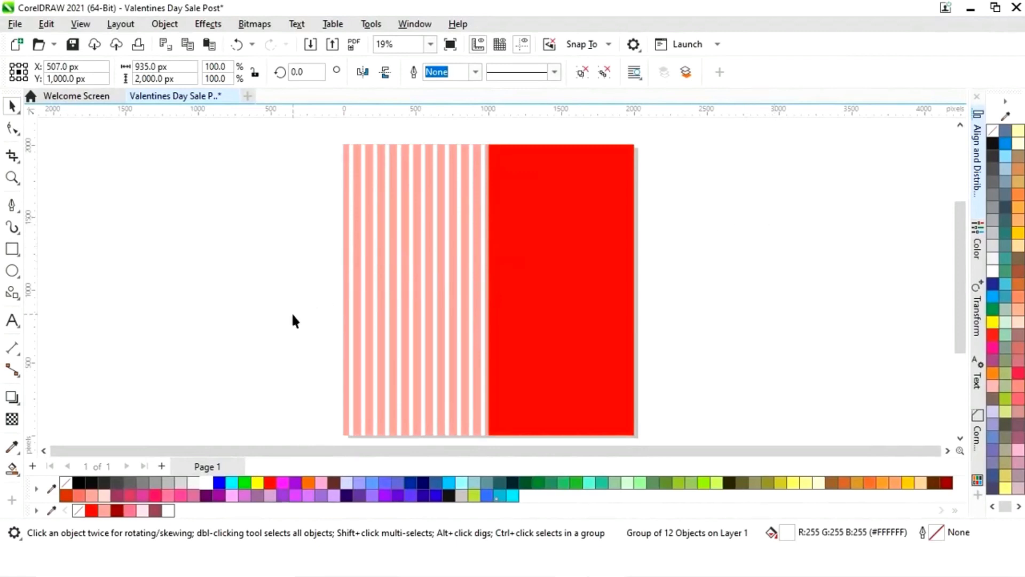
- Centre the grouped white stripes horizontally on the pink rectangle
{"action": "left_click", "coordinate": [426, 294]}
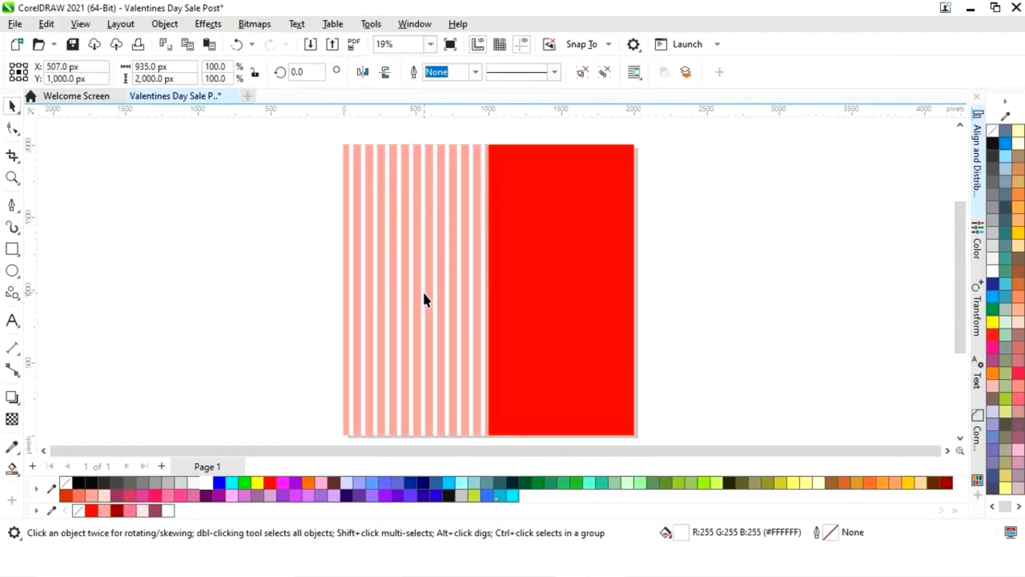
{"action": "left_click", "coordinate": [346, 327], "text": "shift"}
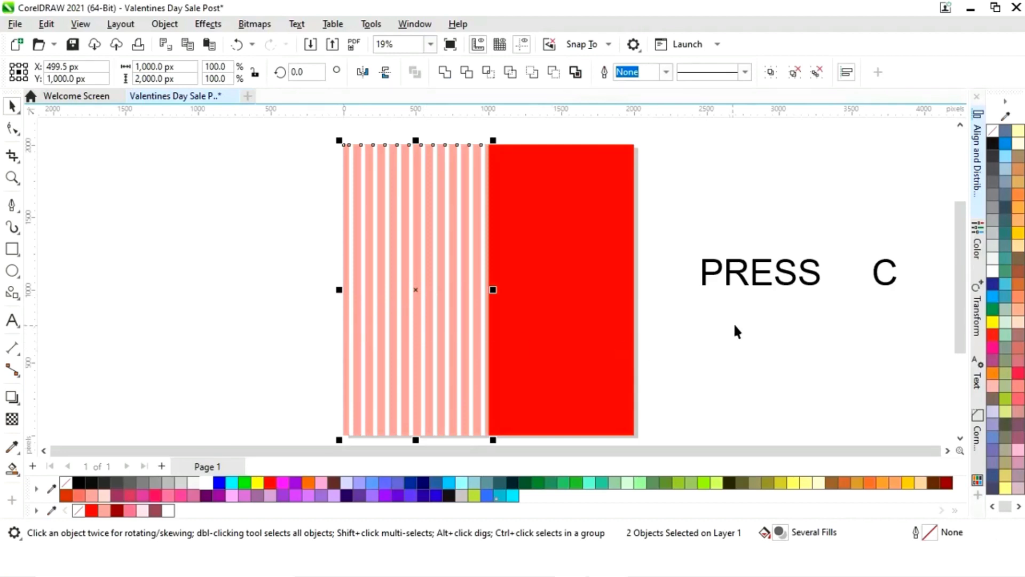
{"action": "key", "text": "c"}
{"action": "left_click", "coordinate": [735, 320]}
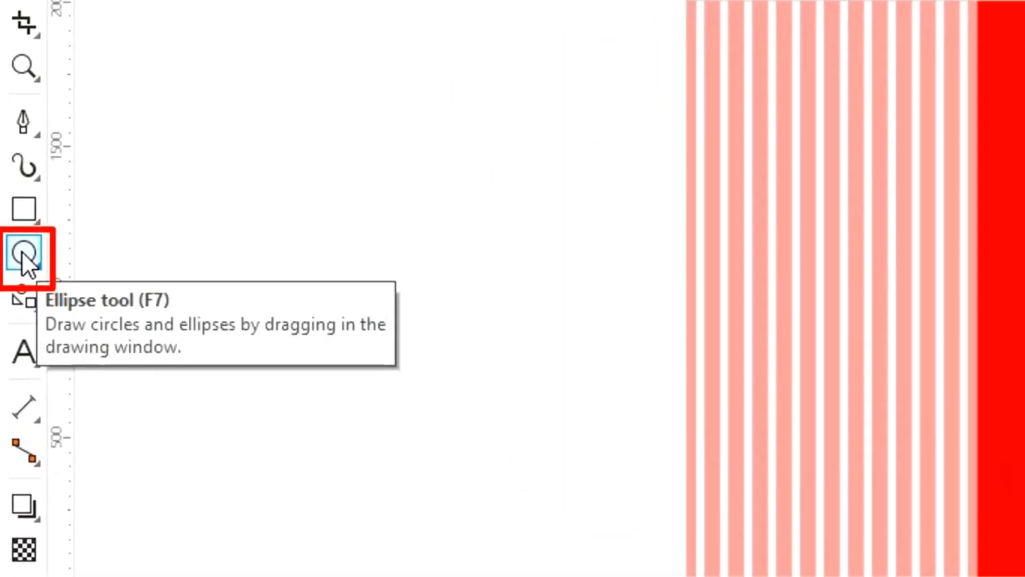
- Draw a small circle just outside the page's right edge and set its width and height to 39 px
{"action": "left_click", "coordinate": [22, 251]}
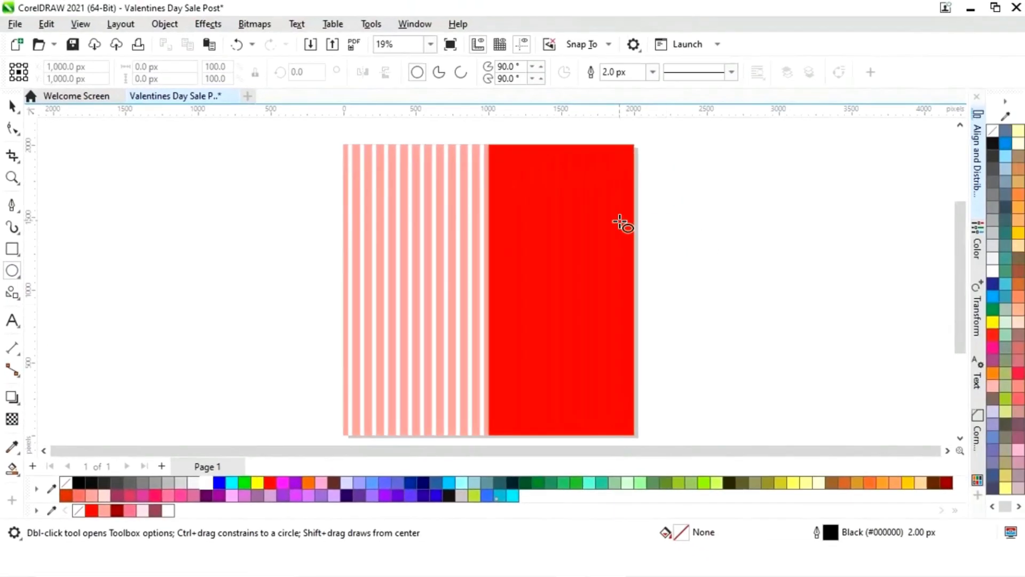
{"action": "left_click_drag", "start_coordinate": [644, 213], "coordinate": [657, 225]}
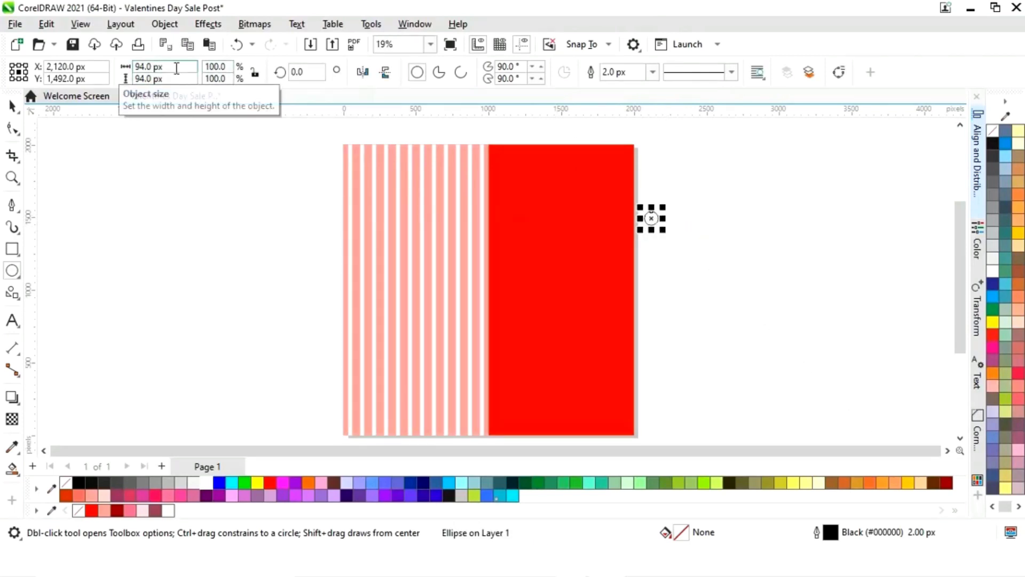
{"action": "left_click", "coordinate": [166, 68]}
{"action": "type", "text": "39"}
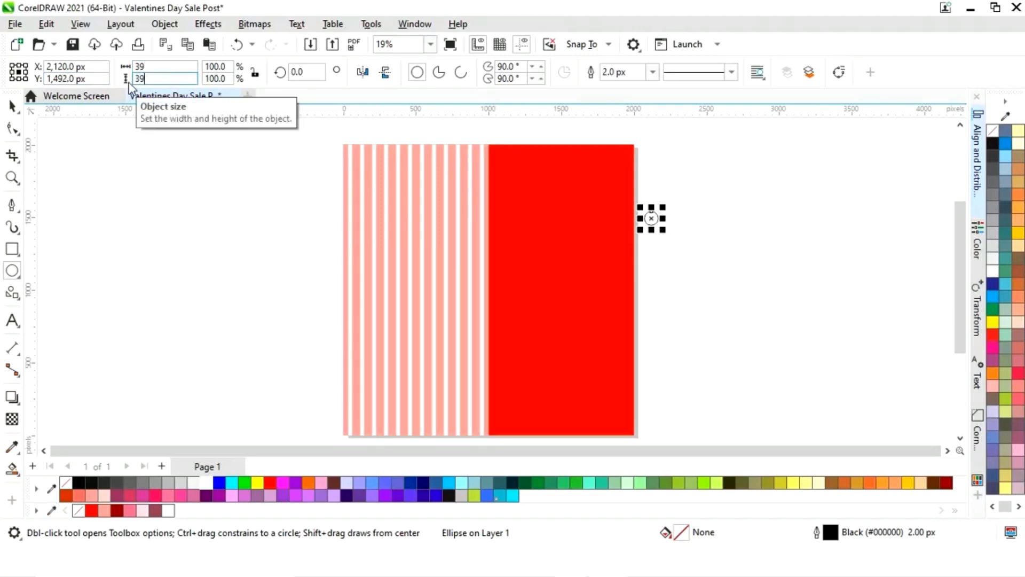
{"action": "key", "text": "Return"}
{"action": "left_click", "coordinate": [11, 107]}
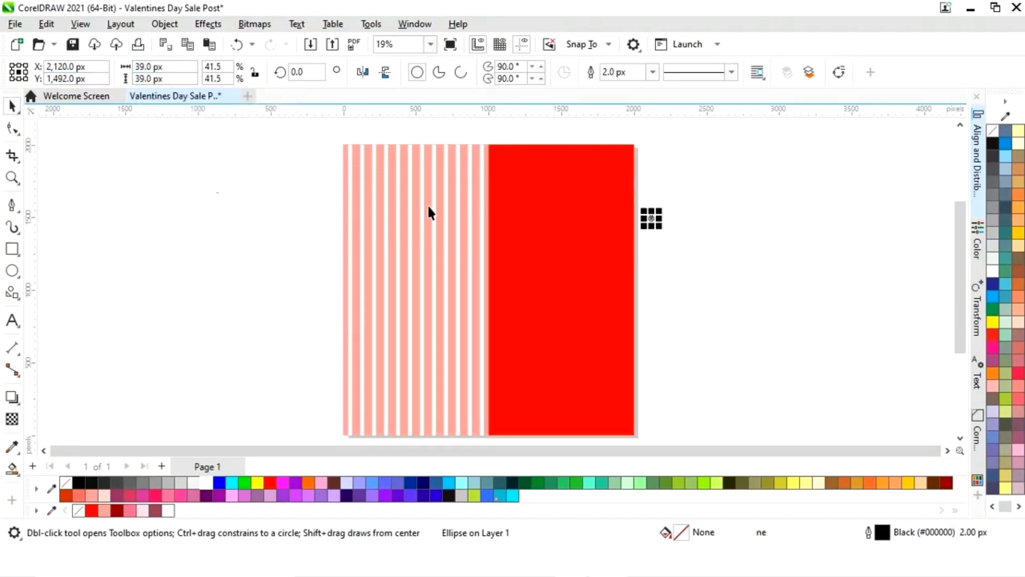
- Move the small circle into the red half's upper-left corner, fill it white and remove its outline
{"action": "left_click_drag", "start_coordinate": [652, 219], "coordinate": [504, 157]}
{"action": "left_click", "coordinate": [208, 481]}
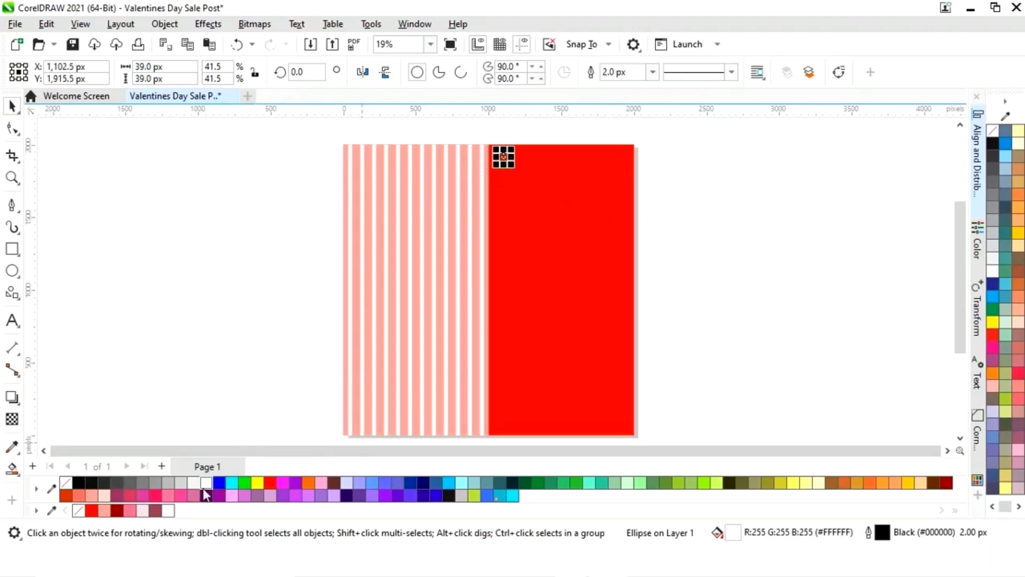
{"action": "right_click", "coordinate": [79, 511]}
{"action": "left_click", "coordinate": [717, 312]}
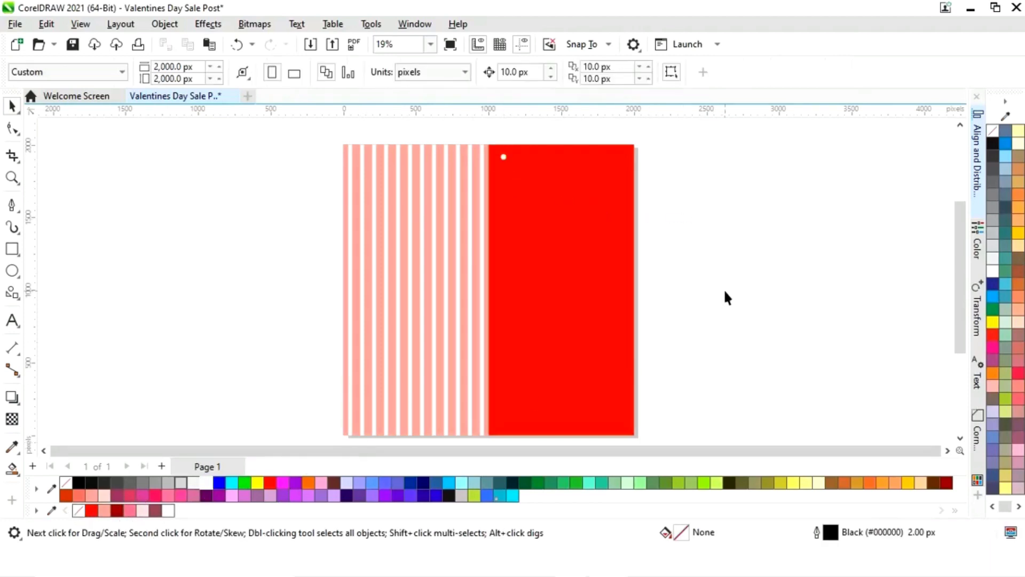
- Move the white circle onto the red half's top edge near its left corner and place a copy about 74 px to its right
{"action": "key", "text": "z"}
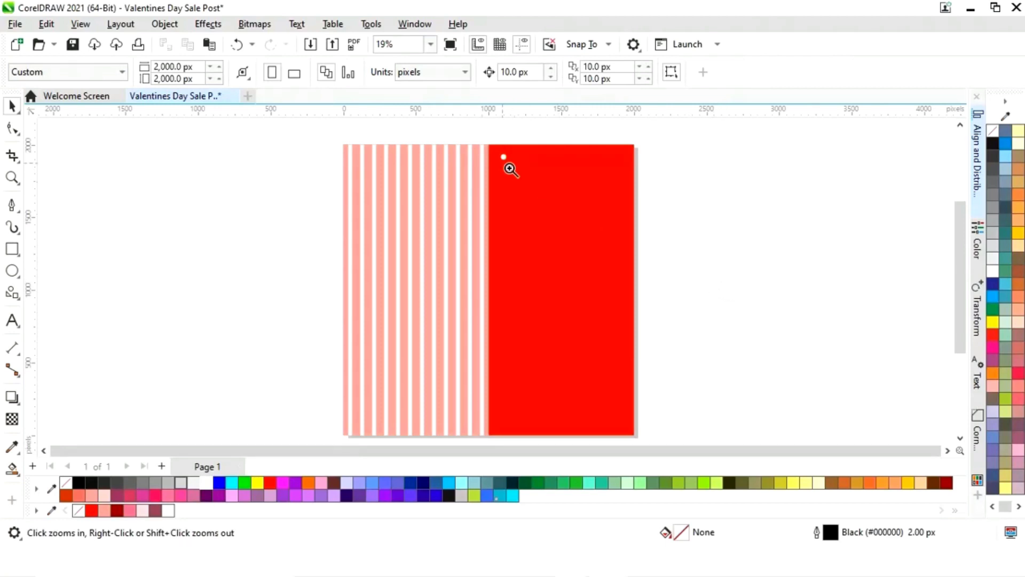
{"action": "left_click_drag", "start_coordinate": [465, 126], "coordinate": [690, 222]}
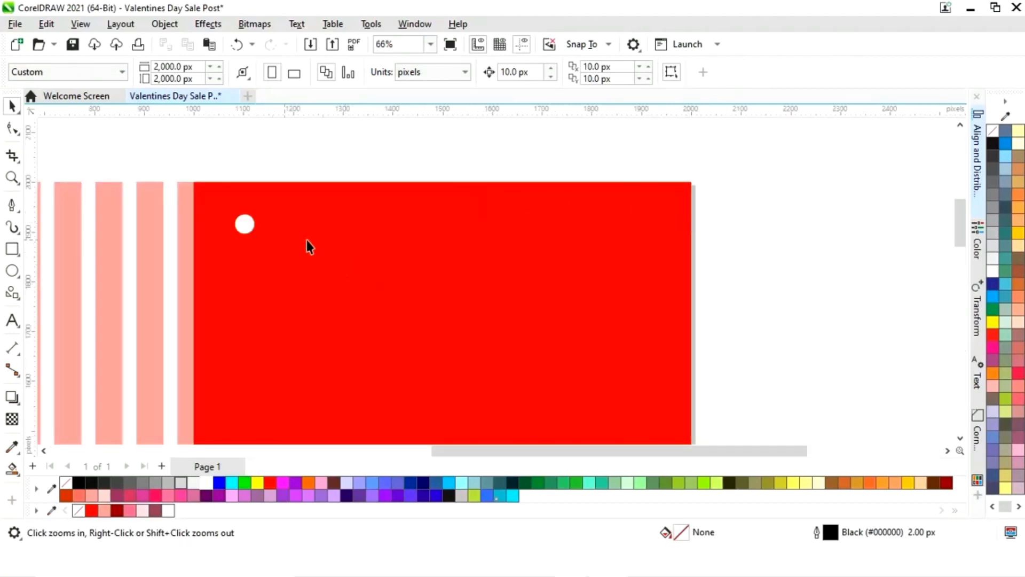
{"action": "key", "text": "space"}
{"action": "left_click_drag", "start_coordinate": [247, 230], "coordinate": [254, 184]}
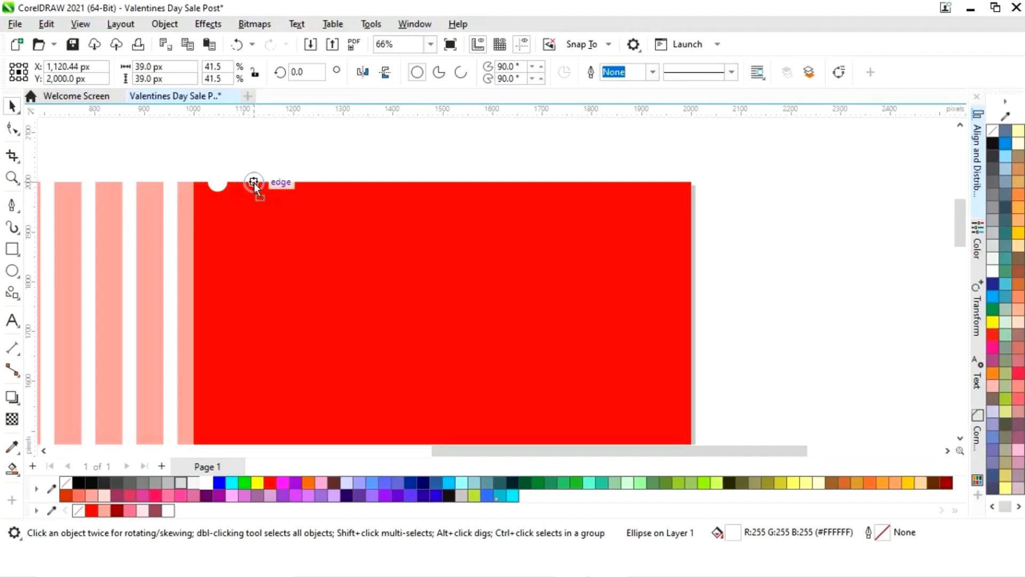
{"action": "left_click_drag", "start_coordinate": [254, 185], "coordinate": [256, 185]}
- Repeat the circle duplication along the red half's top edge until the row has thirteen evenly spaced circles
{"action": "key", "text": "ctrl+r"}
{"action": "key", "text": "ctrl+r"}
{"action": "key", "text": "ctrl+r"}
{"action": "key", "text": "ctrl+r"}
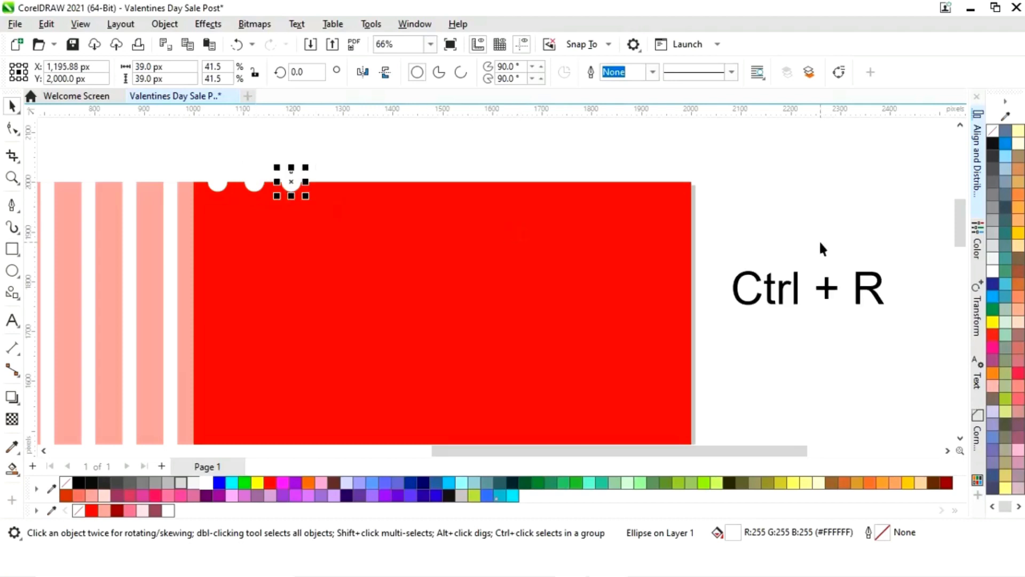
{"action": "key", "text": "ctrl+r"}
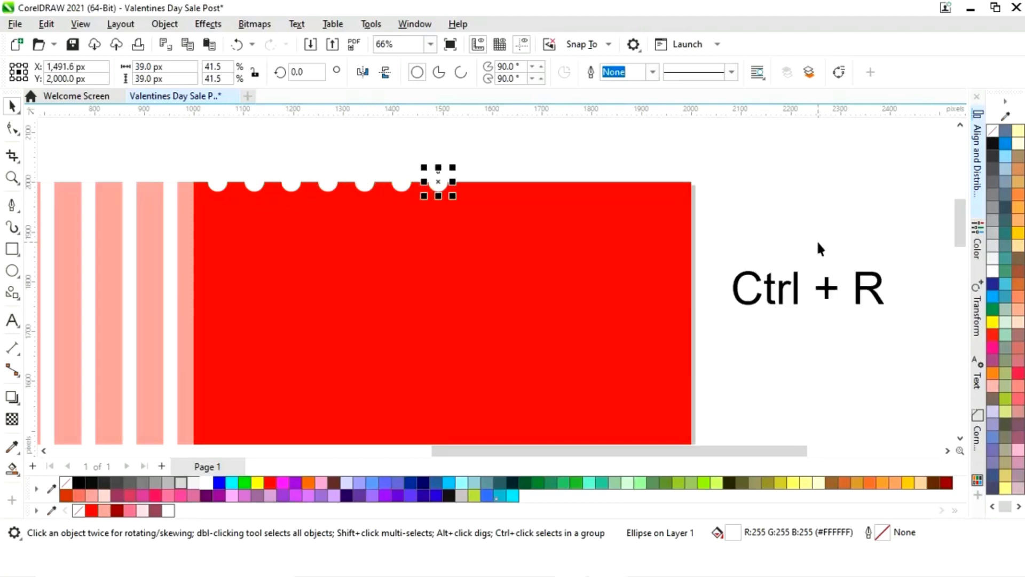
{"action": "key", "text": "ctrl+r"}
{"action": "key", "text": "ctrl+r"}
{"action": "key", "text": "ctrl+r"}
{"action": "key", "text": "ctrl+r"}
{"action": "key", "text": "ctrl+r"}
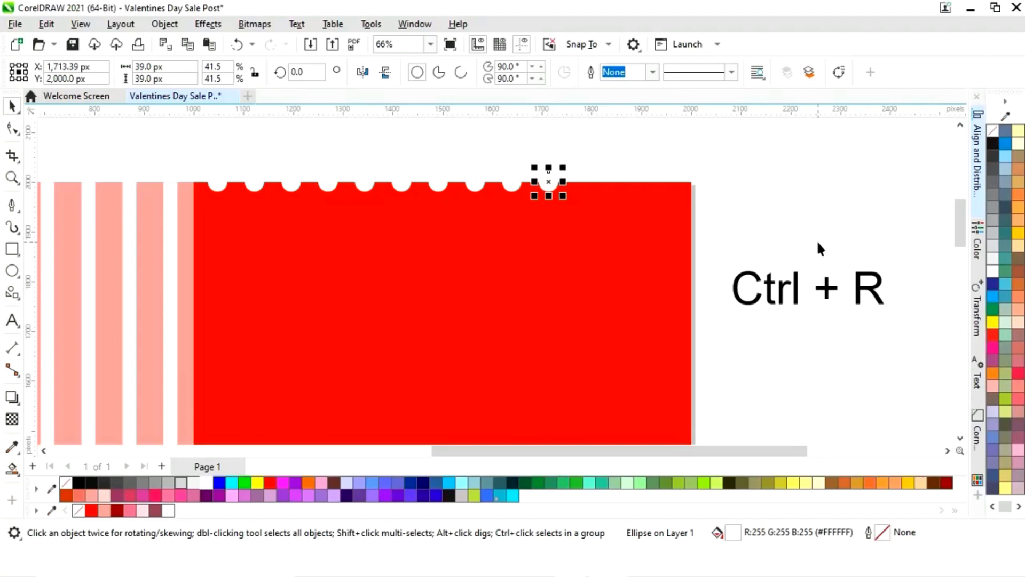
{"action": "key", "text": "ctrl+r"}
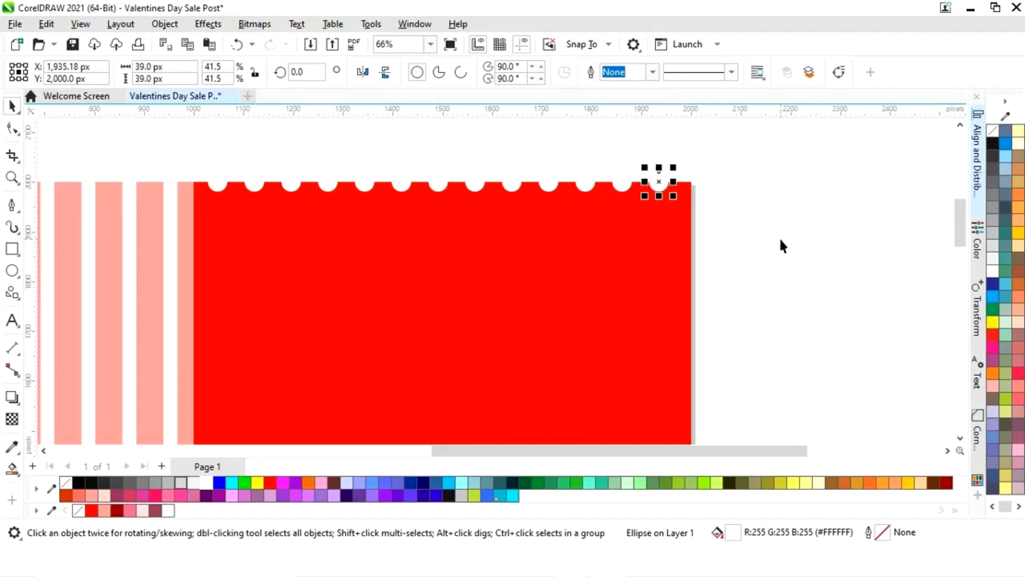
- Select all thirteen circles along the red half's top edge and group them
{"action": "left_click", "coordinate": [710, 152]}
{"action": "left_click_drag", "start_coordinate": [684, 157], "coordinate": [200, 264]}
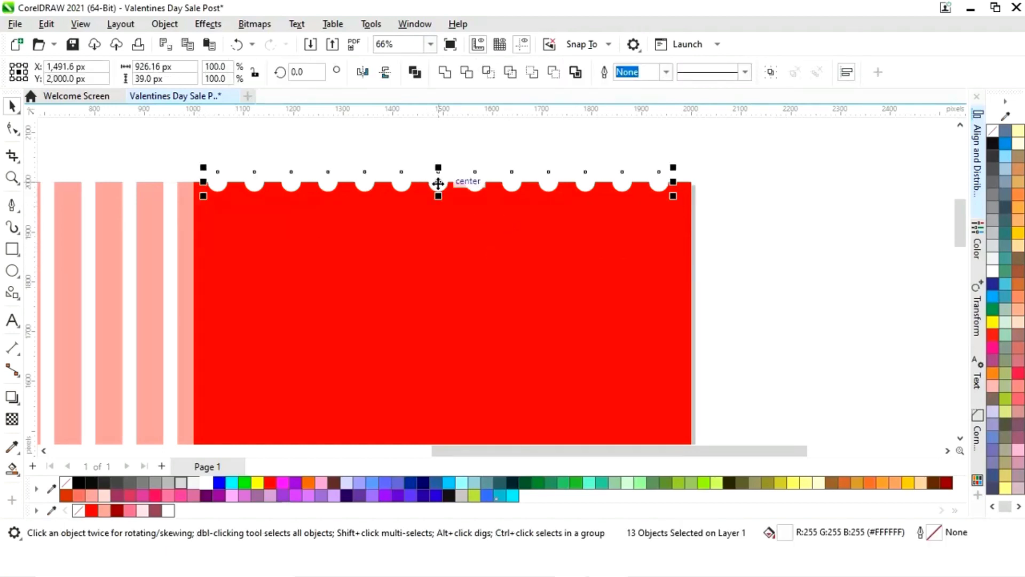
{"action": "right_click", "coordinate": [438, 183]}
{"action": "left_click", "coordinate": [469, 185]}
{"action": "scroll", "coordinate": [462, 188], "scroll_direction": "up", "scroll_amount": 1}
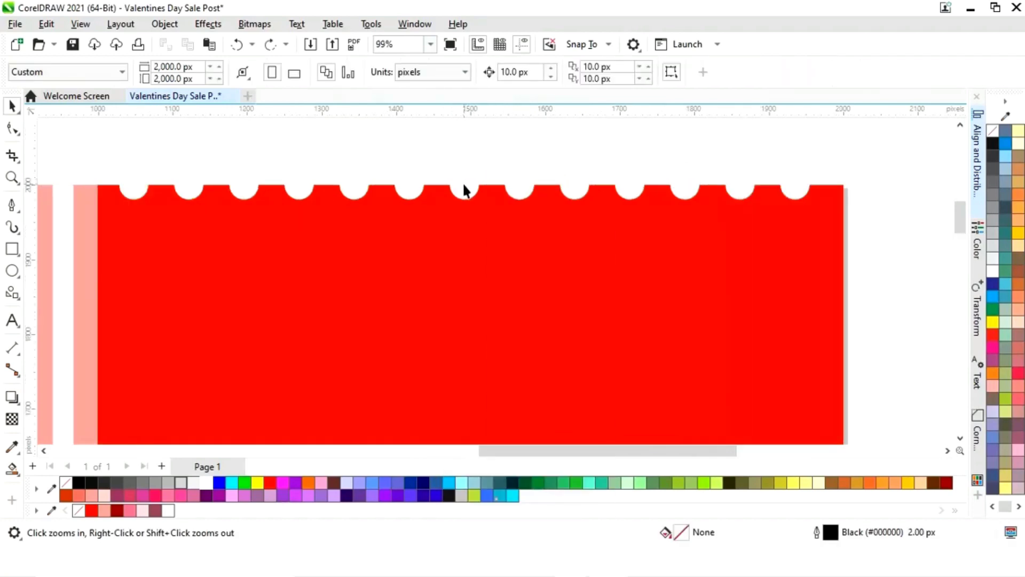
- Copy the row about 90 px lower, staggered leftward, ungroup the copy, and duplicate its last circle to the red half's right edge
{"action": "left_click", "coordinate": [464, 189]}
{"action": "left_click_drag", "start_coordinate": [465, 188], "coordinate": [434, 252]}
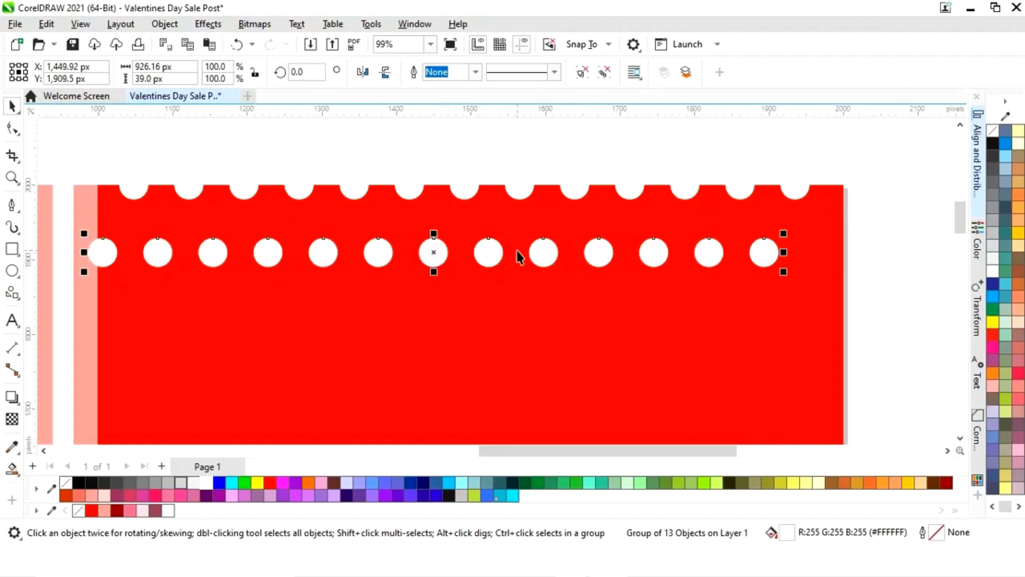
{"action": "right_click", "coordinate": [492, 258]}
{"action": "left_click", "coordinate": [550, 148]}
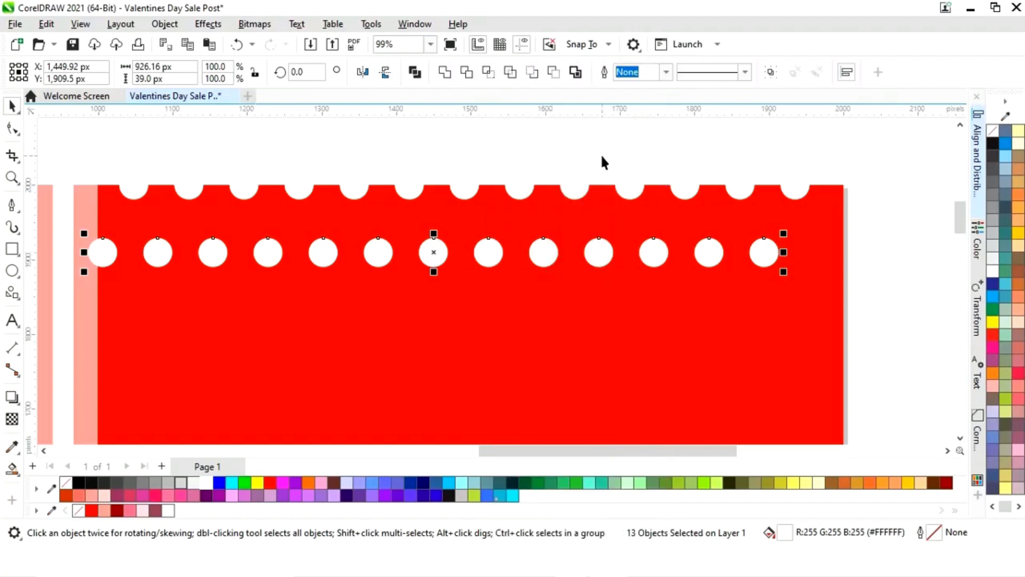
{"action": "left_click", "coordinate": [884, 231]}
{"action": "left_click_drag", "start_coordinate": [780, 252], "coordinate": [831, 258]}
{"action": "left_click", "coordinate": [892, 250]}
{"action": "key", "text": "shift+F4"}
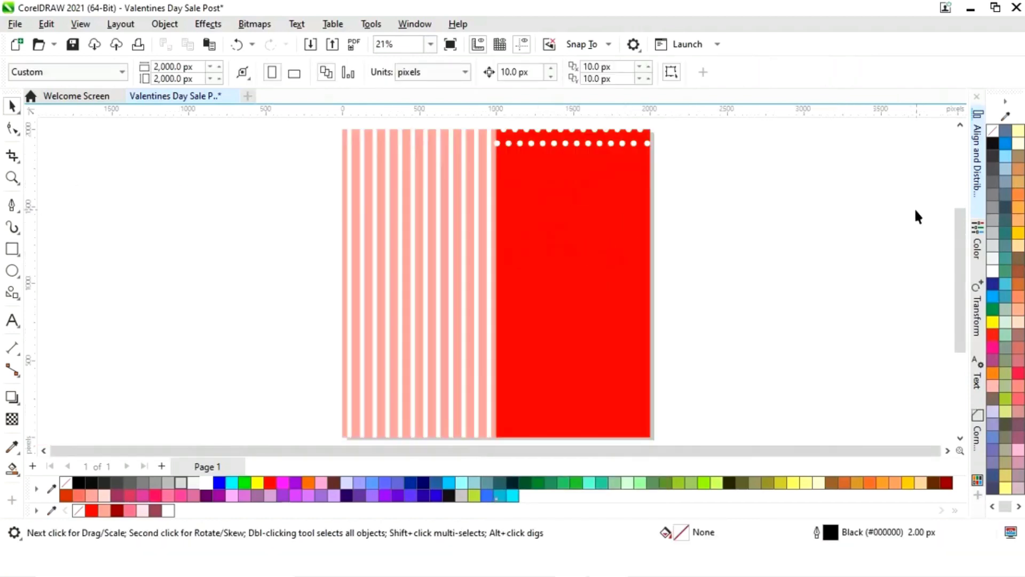
- Select both staggered rows of white dots and group them
{"action": "left_click", "coordinate": [597, 138]}
{"action": "left_click_drag", "start_coordinate": [714, 130], "coordinate": [484, 175]}
{"action": "right_click", "coordinate": [574, 141]}
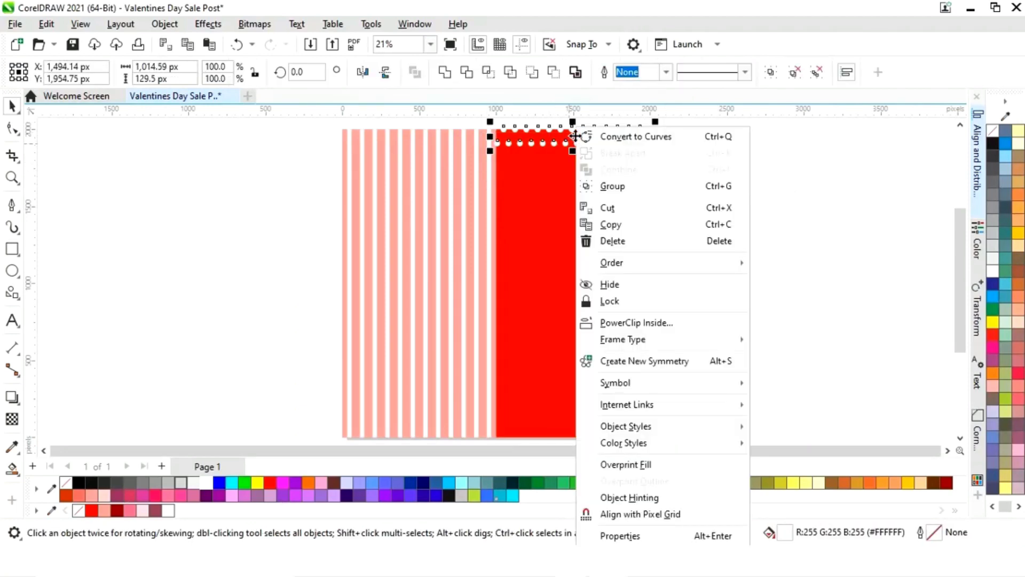
{"action": "left_click", "coordinate": [611, 187]}
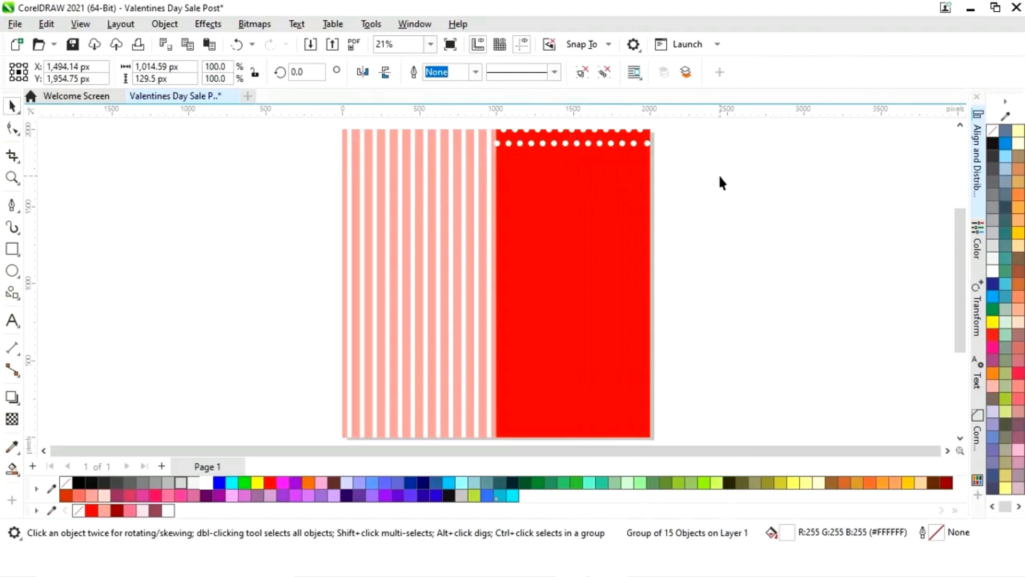
{"action": "left_click", "coordinate": [719, 174]}
- Duplicate the two-row dot group straight down by about 189 px
{"action": "left_click", "coordinate": [579, 138]}
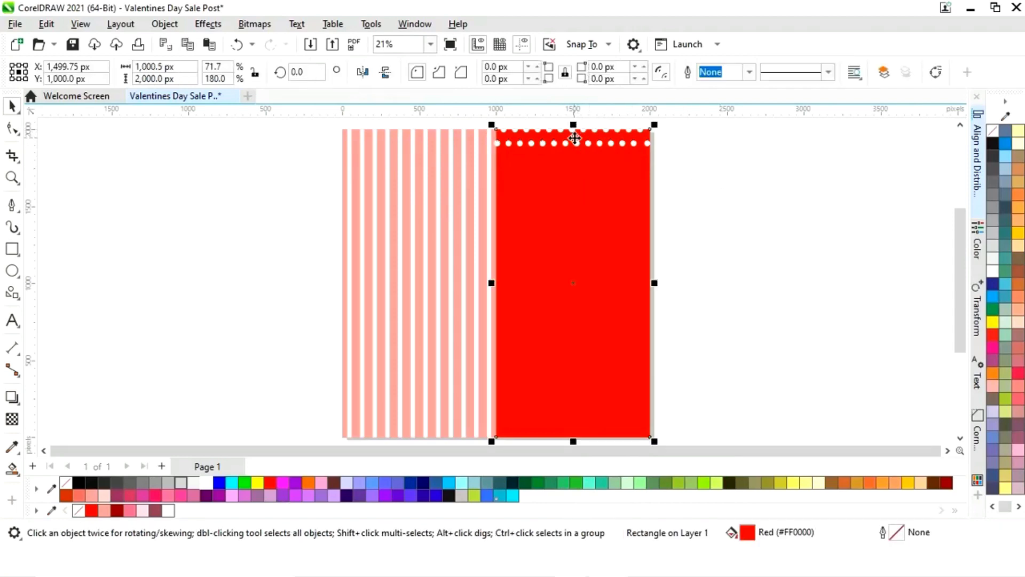
{"action": "left_click", "coordinate": [692, 151]}
{"action": "left_click", "coordinate": [623, 145]}
{"action": "left_click_drag", "start_coordinate": [572, 142], "coordinate": [572, 163]}
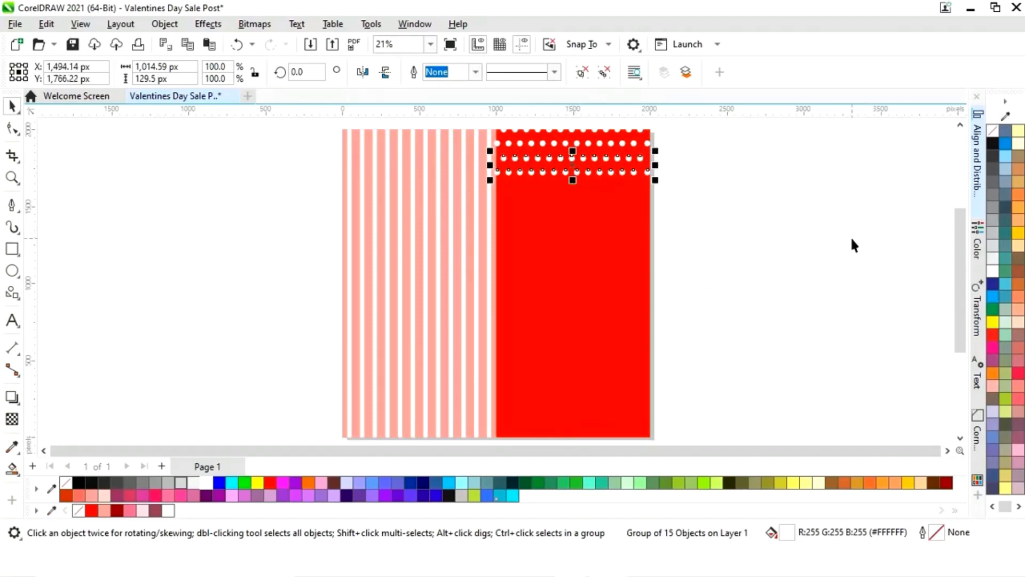
- Repeat the dot group duplication downward until the rows fill the red half to its bottom edge
{"action": "key", "text": "ctrl+r"}
{"action": "key", "text": "ctrl+r"}
{"action": "key", "text": "ctrl+r"}
{"action": "key", "text": "ctrl+r"}
{"action": "key", "text": "ctrl+r"}
{"action": "key", "text": "ctrl+r"}
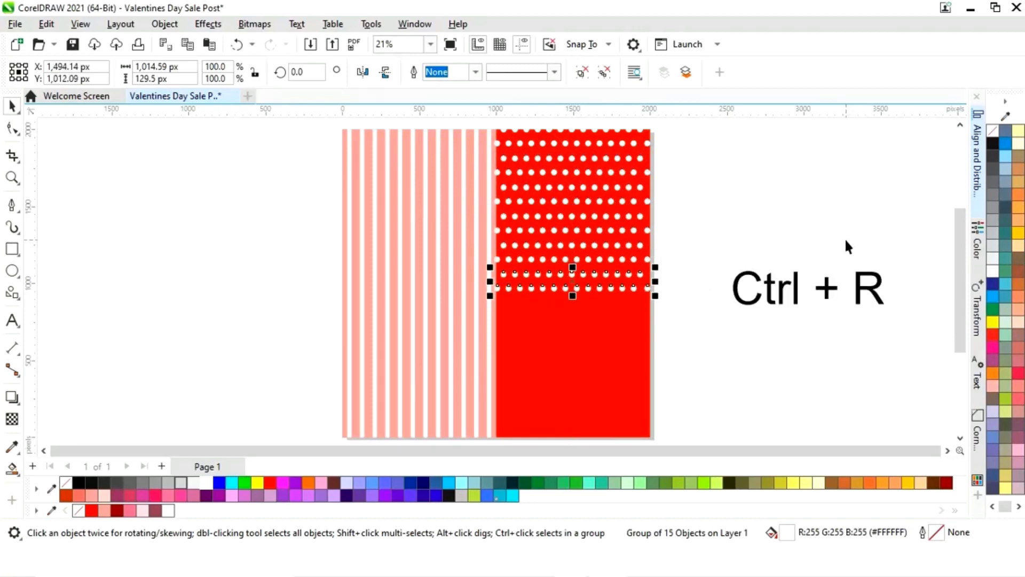
{"action": "key", "text": "ctrl+r"}
{"action": "key", "text": "ctrl+r"}
{"action": "key", "text": "ctrl+r"}
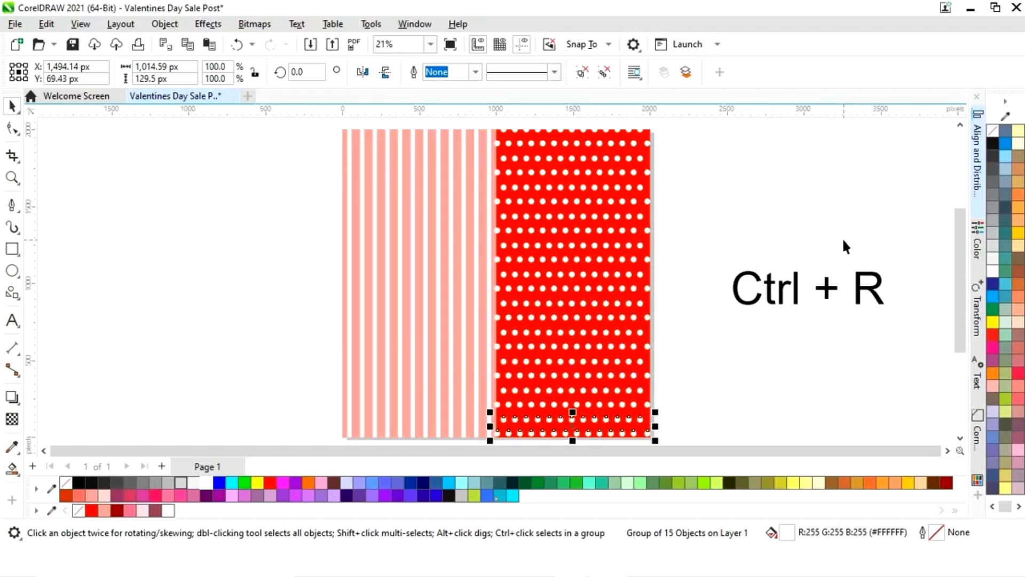
{"action": "left_click", "coordinate": [750, 228]}
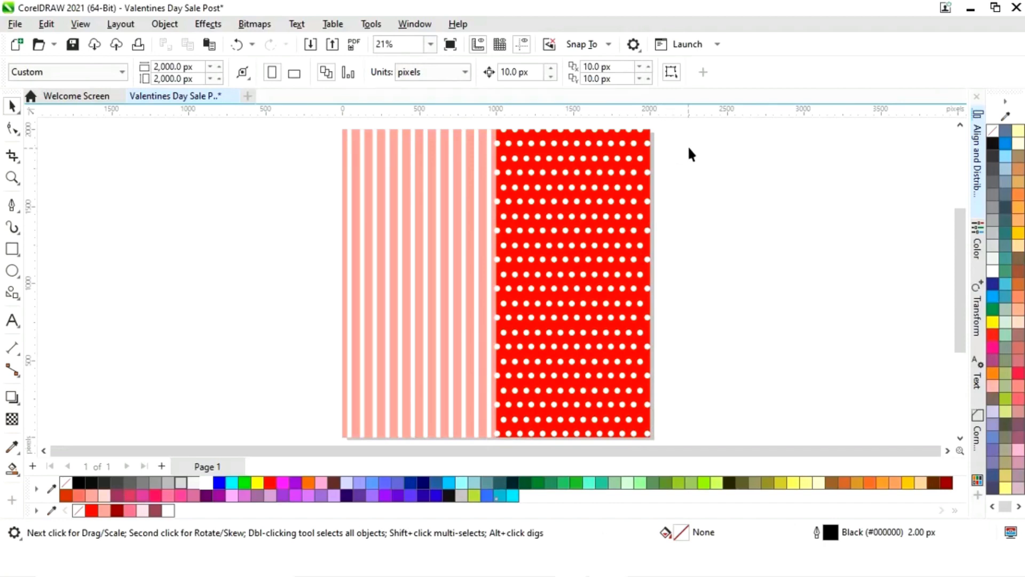
- Select all eleven two-row dot groups on the red half, combine them into one group and nudge it down 10 px
{"action": "left_click", "coordinate": [642, 135]}
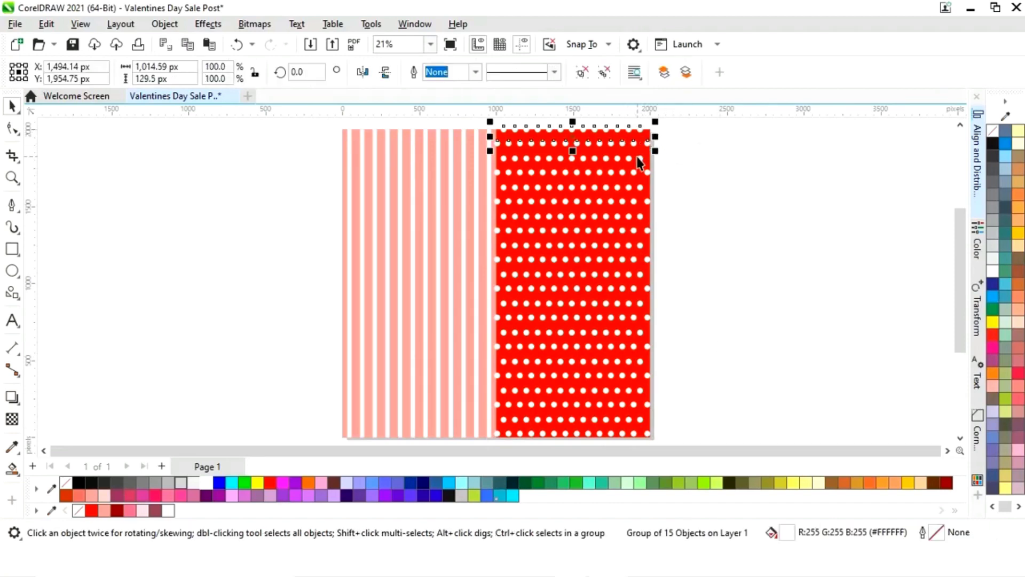
{"action": "left_click", "coordinate": [630, 176], "text": "shift"}
{"action": "left_click", "coordinate": [630, 206], "text": "shift"}
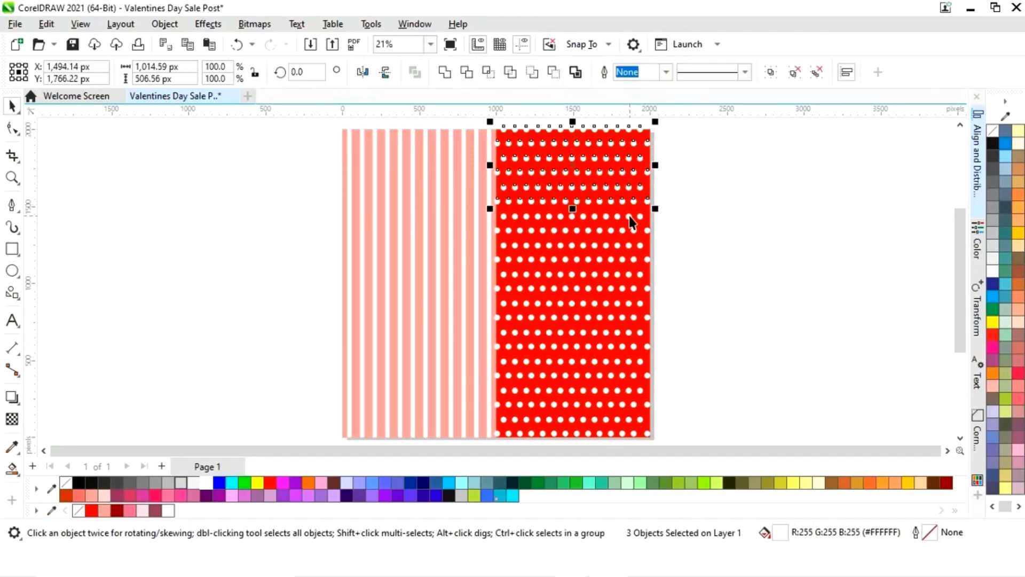
{"action": "left_click", "coordinate": [629, 235], "text": "shift"}
{"action": "left_click", "coordinate": [629, 255], "text": "shift"}
{"action": "left_click", "coordinate": [630, 283], "text": "shift"}
{"action": "left_click", "coordinate": [630, 313], "text": "shift"}
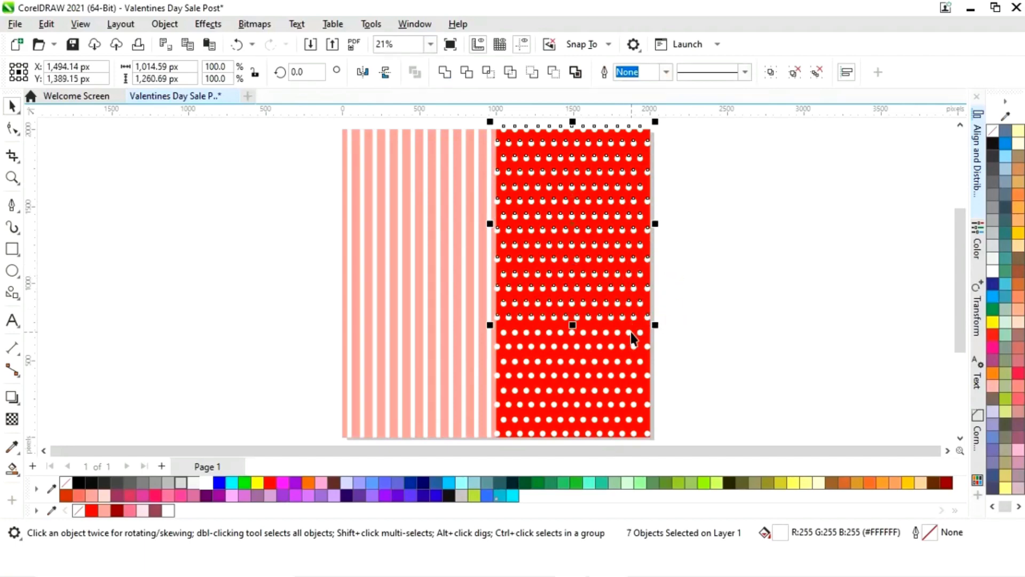
{"action": "left_click", "coordinate": [631, 342], "text": "shift"}
{"action": "left_click", "coordinate": [634, 375], "text": "shift"}
{"action": "left_click", "coordinate": [634, 405], "text": "shift"}
{"action": "left_click", "coordinate": [641, 425], "text": "shift"}
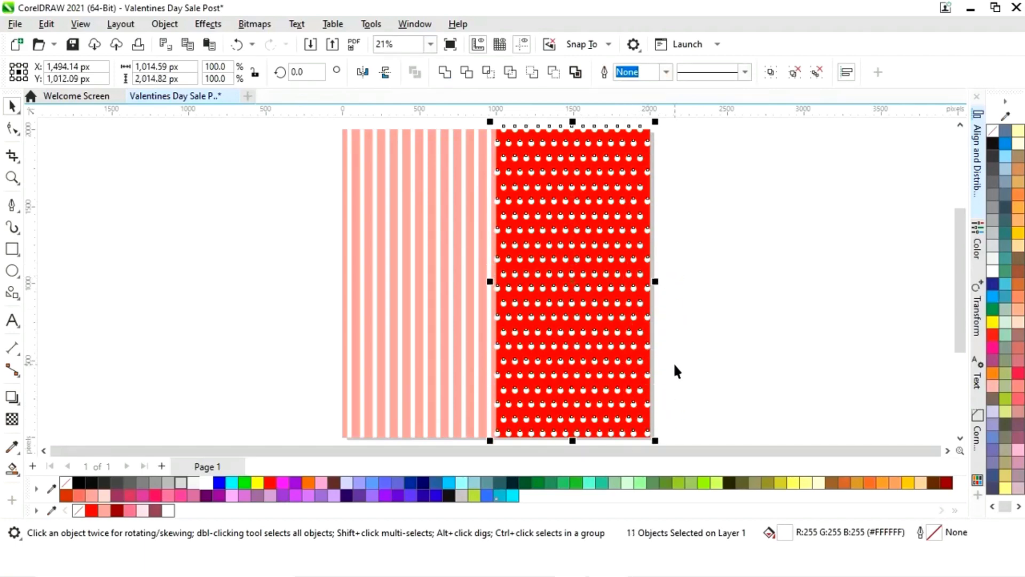
{"action": "right_click", "coordinate": [576, 287]}
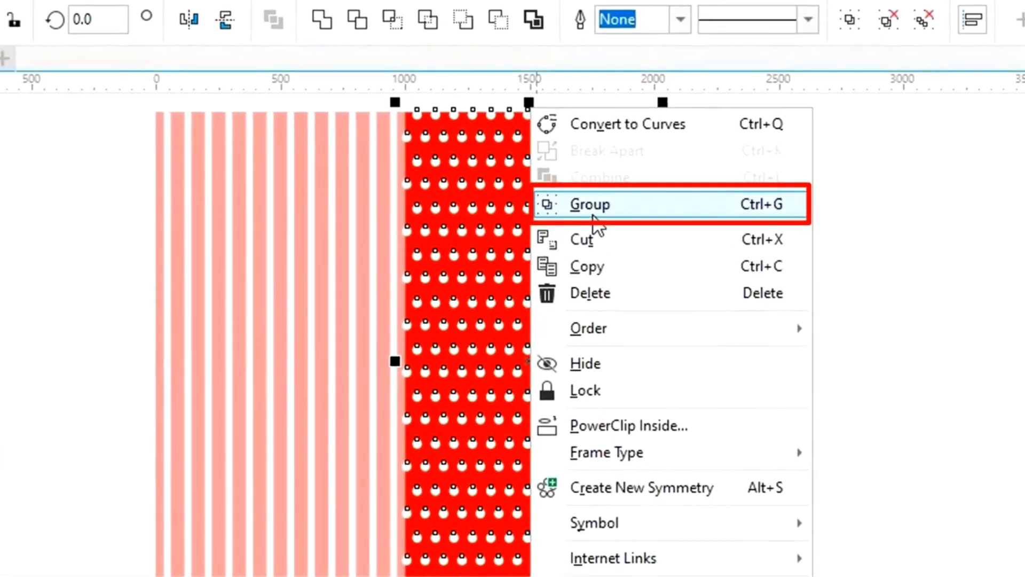
{"action": "left_click", "coordinate": [615, 191]}
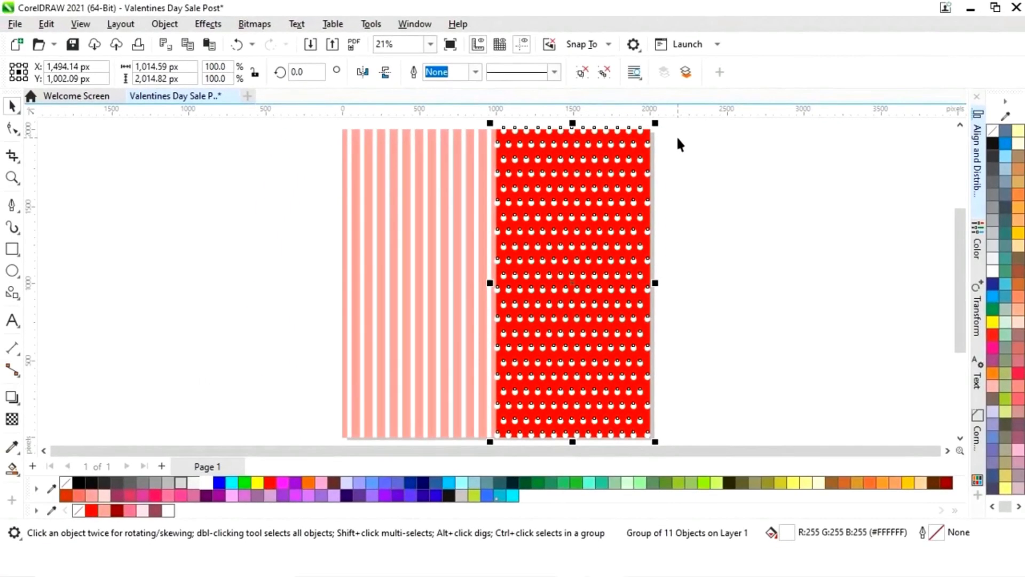
{"action": "left_click", "coordinate": [695, 123]}
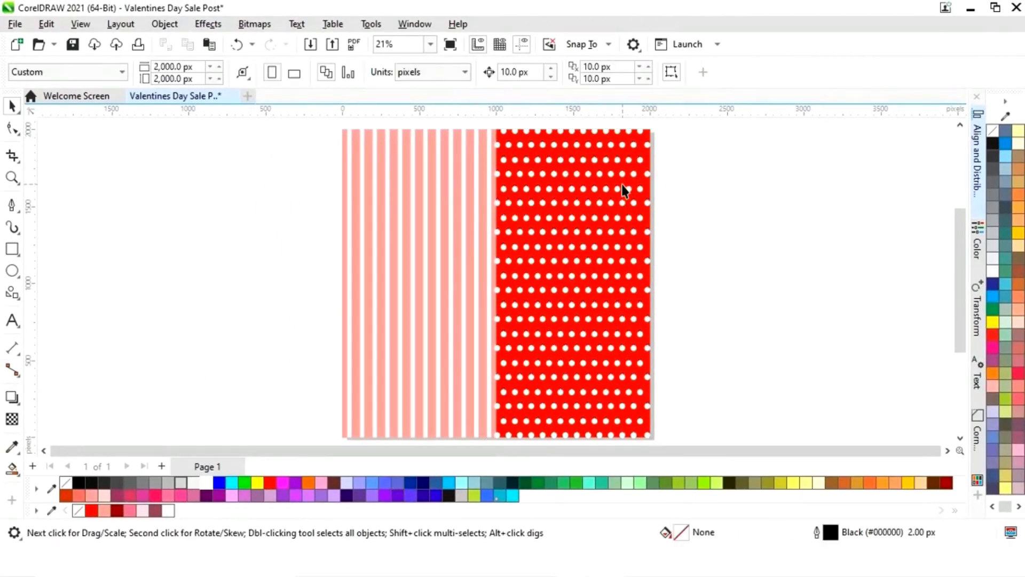
- Move the dot group partly past the page's right edge and PowerClip it inside the red rectangle
{"action": "left_click", "coordinate": [613, 203]}
{"action": "left_click_drag", "start_coordinate": [613, 203], "coordinate": [714, 231]}
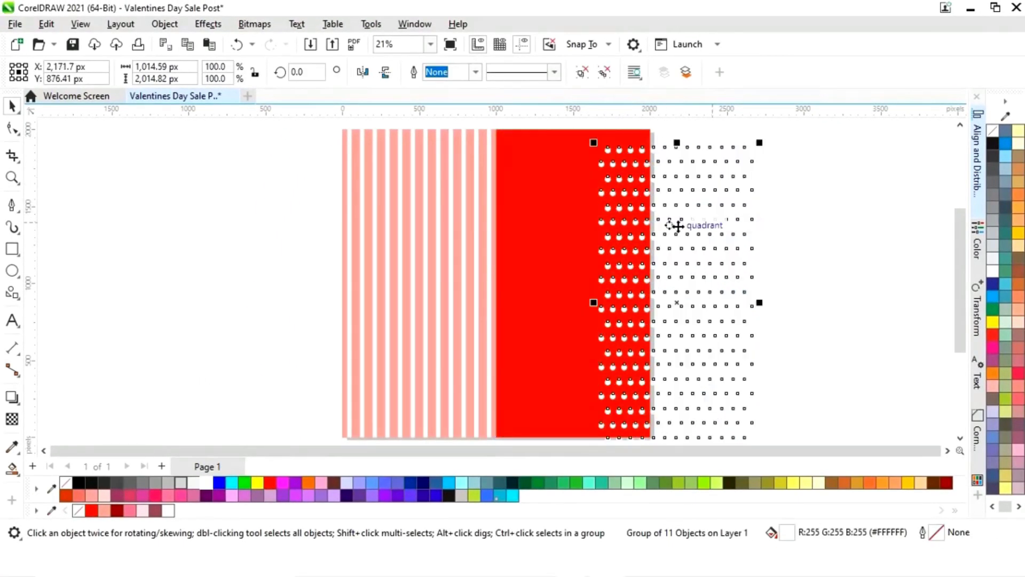
{"action": "right_click", "coordinate": [652, 274]}
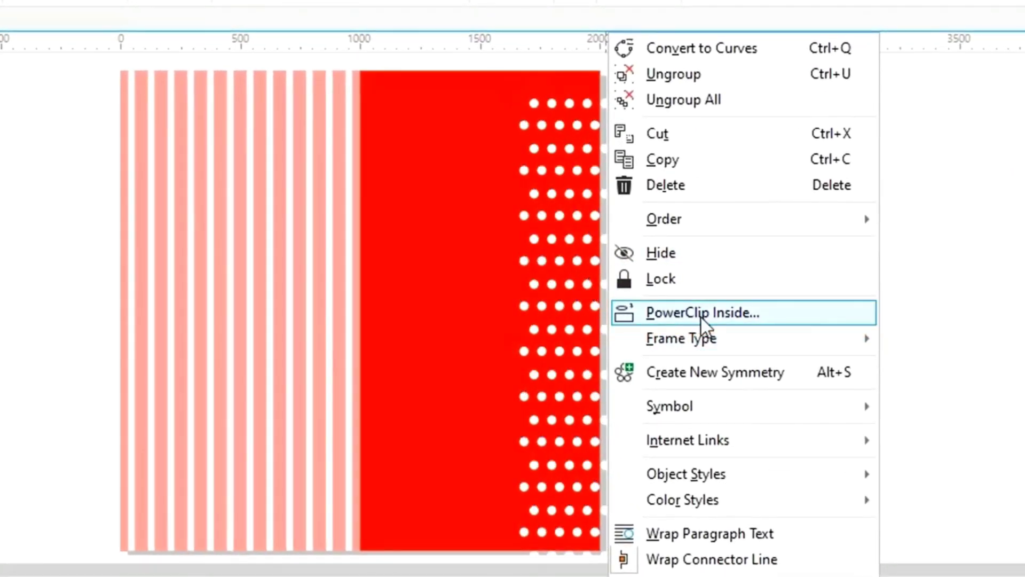
{"action": "left_click", "coordinate": [700, 314]}
{"action": "left_click", "coordinate": [438, 293]}
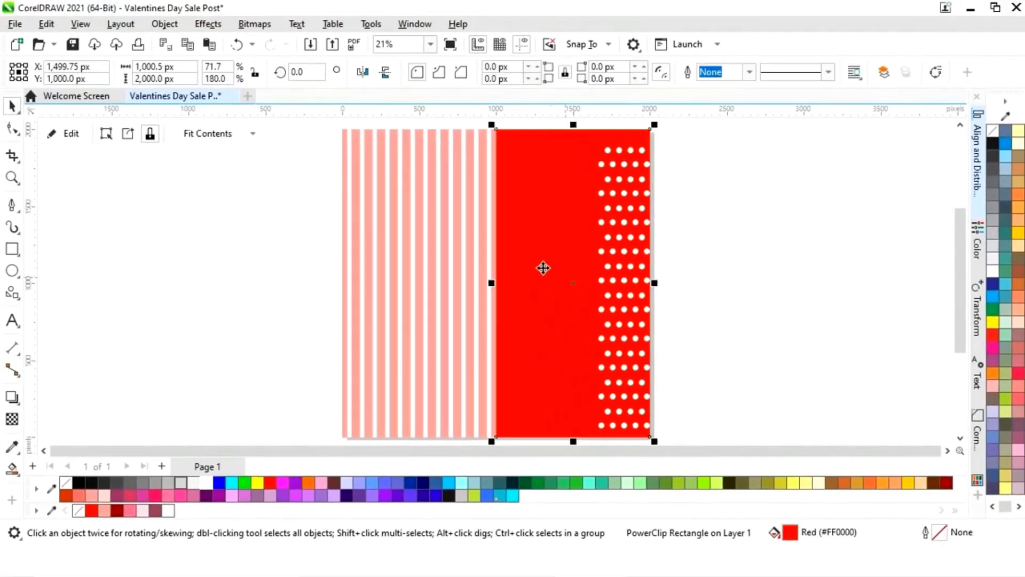
- Edit the PowerClip contents so the dot pattern covers the whole red rectangle, and finish editing
{"action": "left_click", "coordinate": [80, 134]}
{"action": "left_click", "coordinate": [653, 262]}
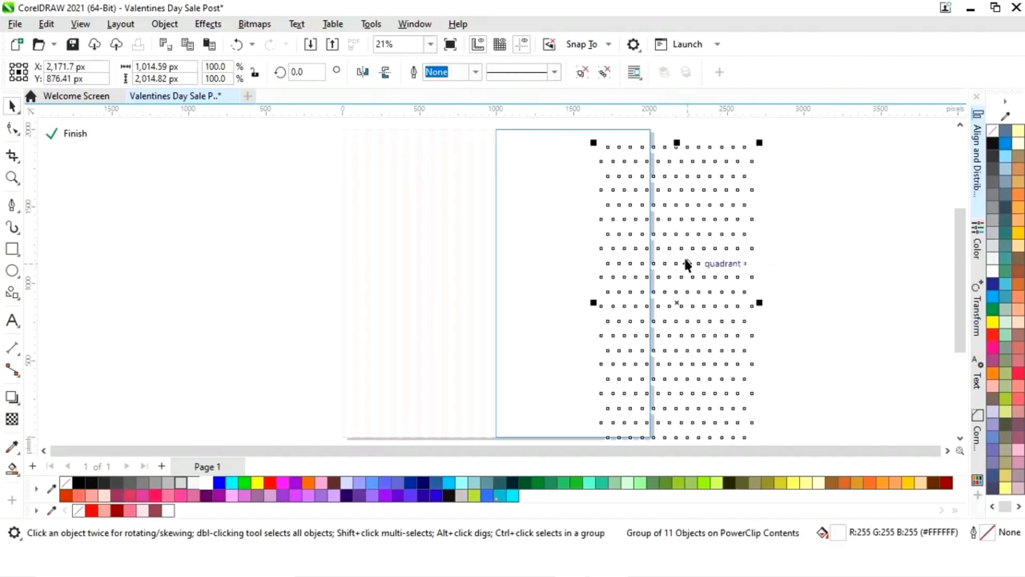
{"action": "left_click_drag", "start_coordinate": [682, 280], "coordinate": [582, 266]}
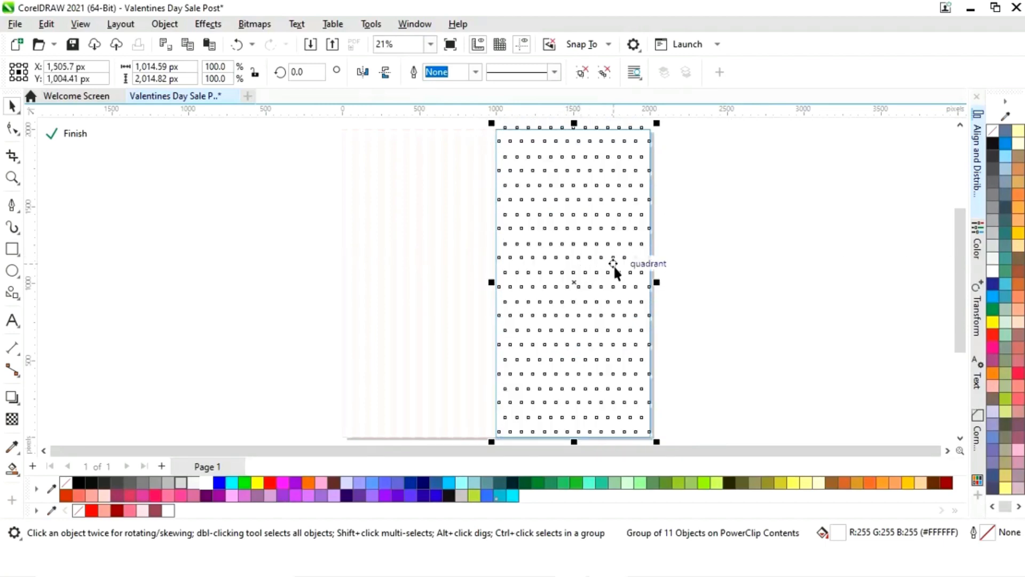
{"action": "left_click", "coordinate": [78, 140]}
{"action": "left_click", "coordinate": [778, 274]}
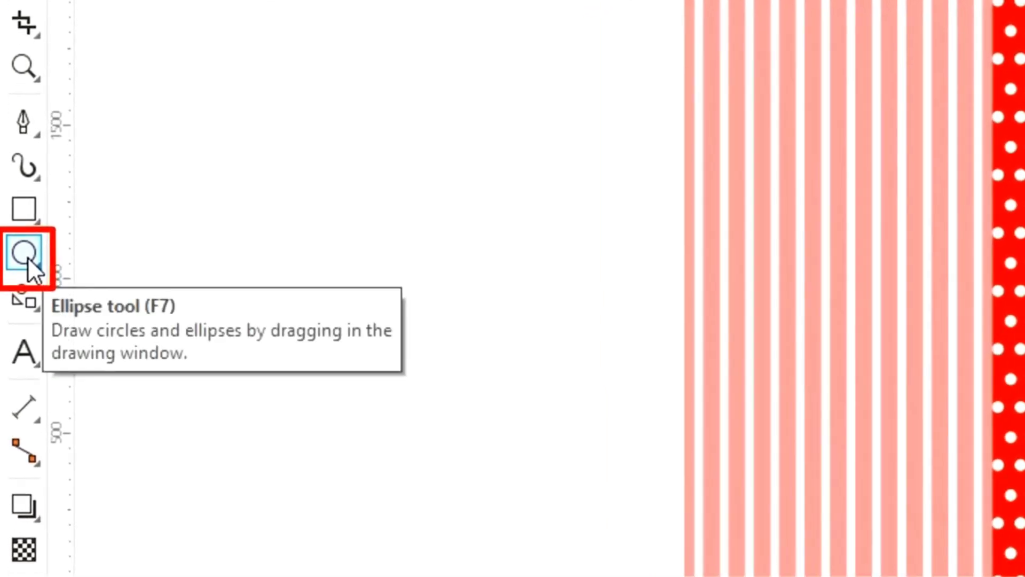
- Draw a circle about 1,617 px in diameter centred on the border between both halves and move it to the right of the page
{"action": "left_click", "coordinate": [27, 258]}
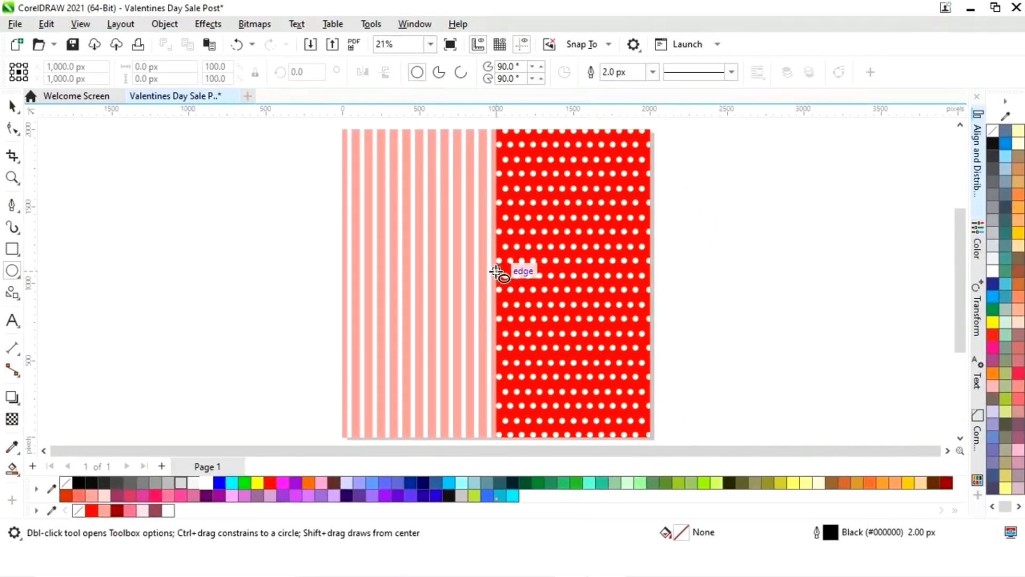
{"action": "left_click_drag", "start_coordinate": [496, 271], "coordinate": [620, 366]}
{"action": "key", "text": "space"}
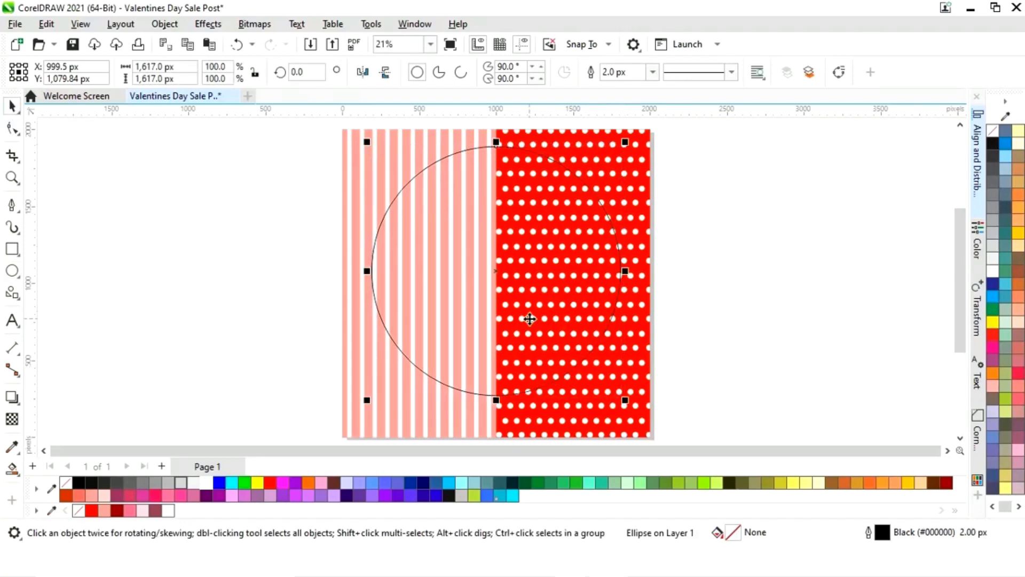
{"action": "left_click_drag", "start_coordinate": [495, 270], "coordinate": [807, 285]}
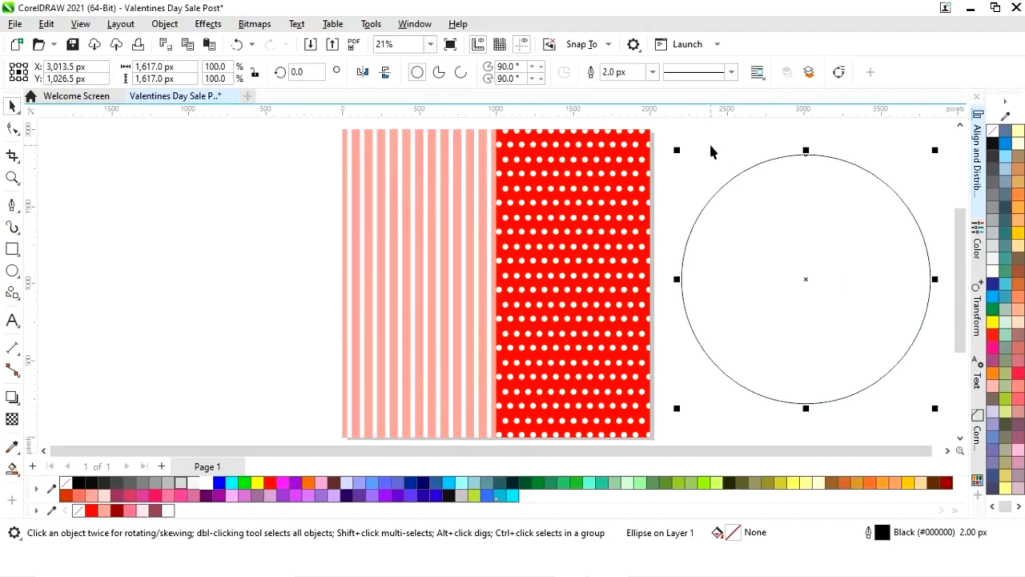
- Set the circle's outline width to 20 px and move it back onto the border between the striped and dotted halves
{"action": "left_click", "coordinate": [652, 76]}
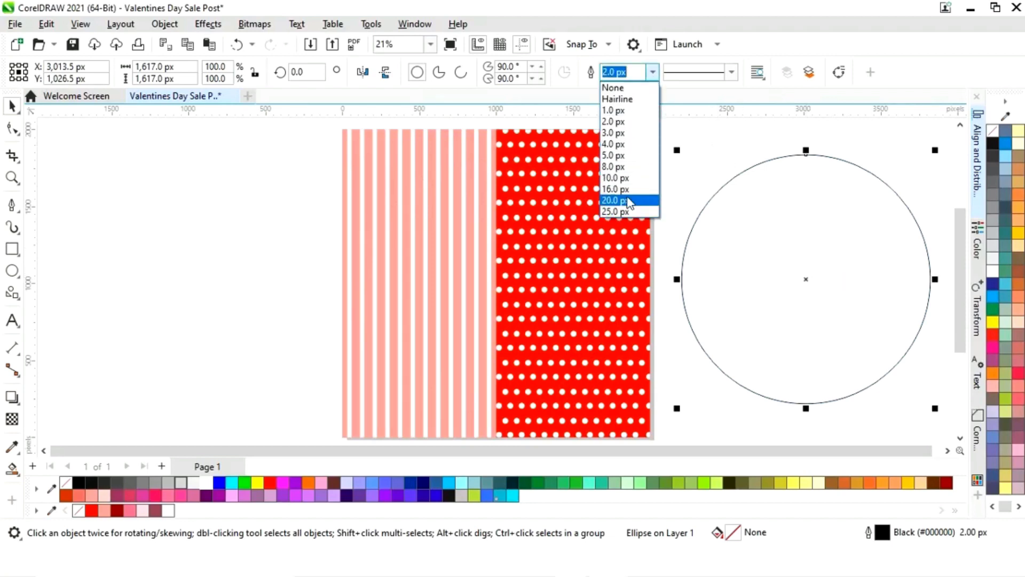
{"action": "left_click", "coordinate": [628, 201]}
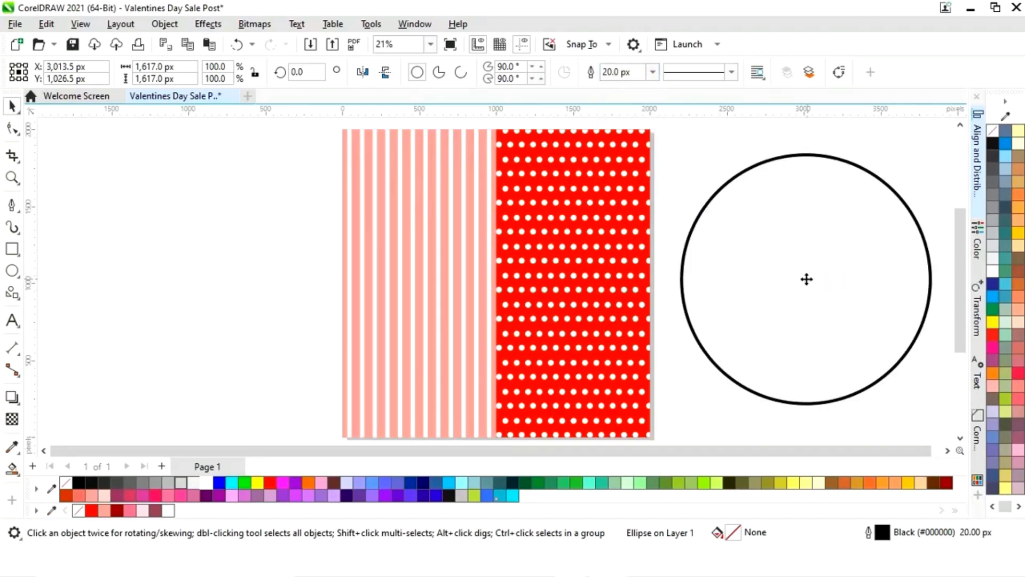
{"action": "left_click_drag", "start_coordinate": [806, 279], "coordinate": [492, 280]}
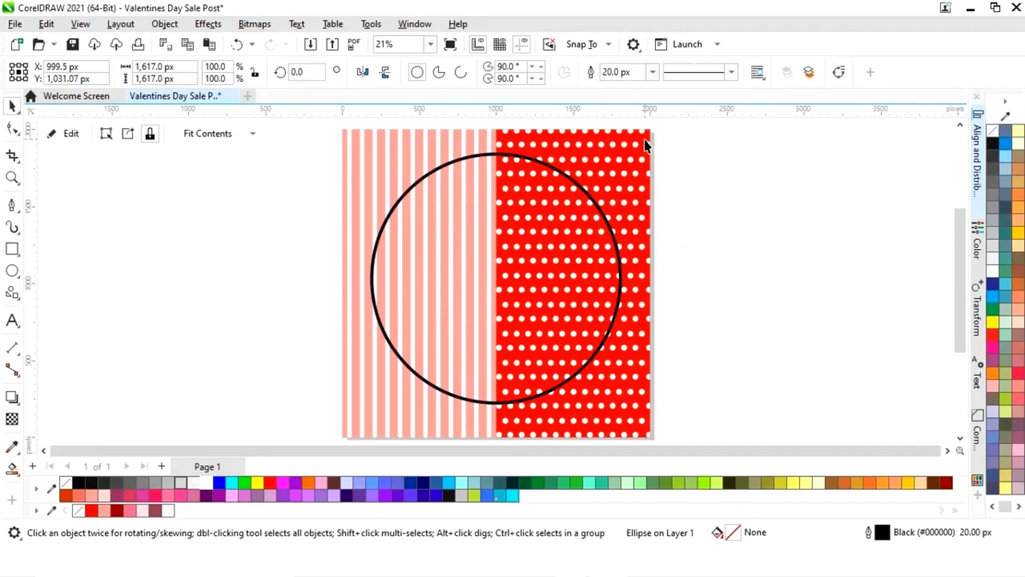
- Group the striped half and the dotted red half into one background group
{"action": "left_click", "coordinate": [647, 141]}
{"action": "left_click", "coordinate": [360, 155], "text": "shift"}
{"action": "right_click", "coordinate": [360, 154]}
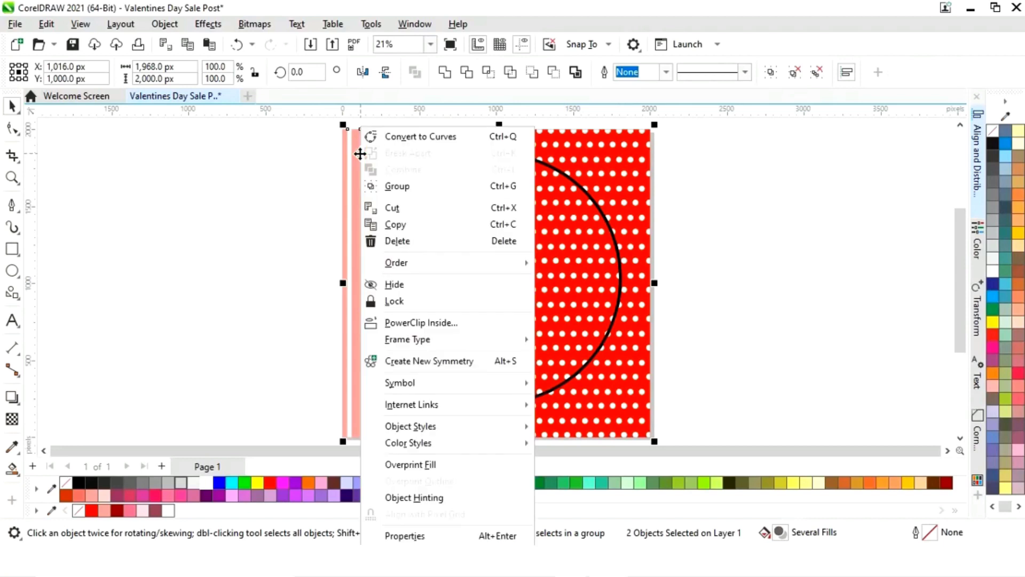
{"action": "left_click", "coordinate": [396, 187]}
{"action": "left_click", "coordinate": [725, 180]}
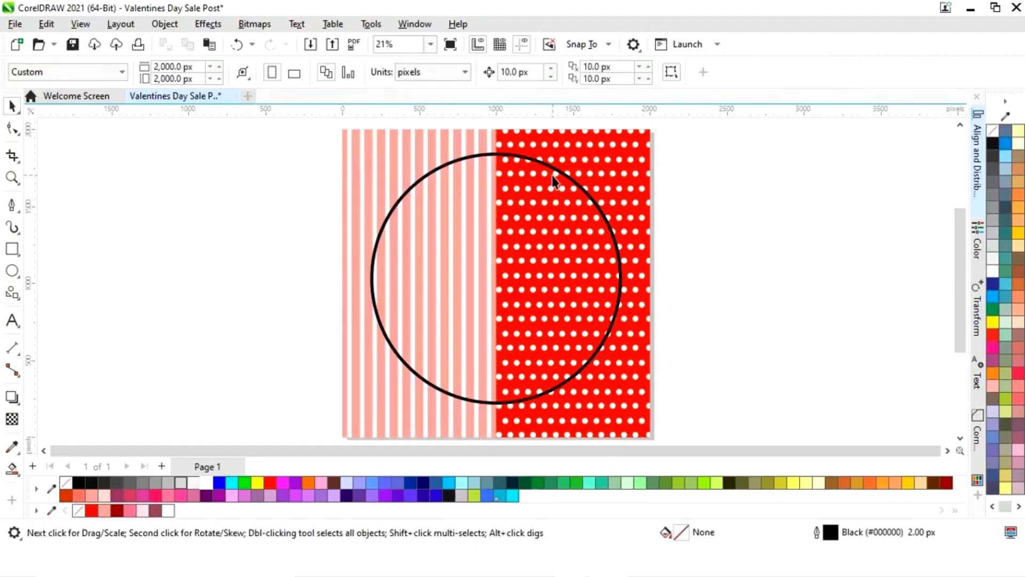
- Centre the circle horizontally on the background group
{"action": "left_click", "coordinate": [560, 177]}
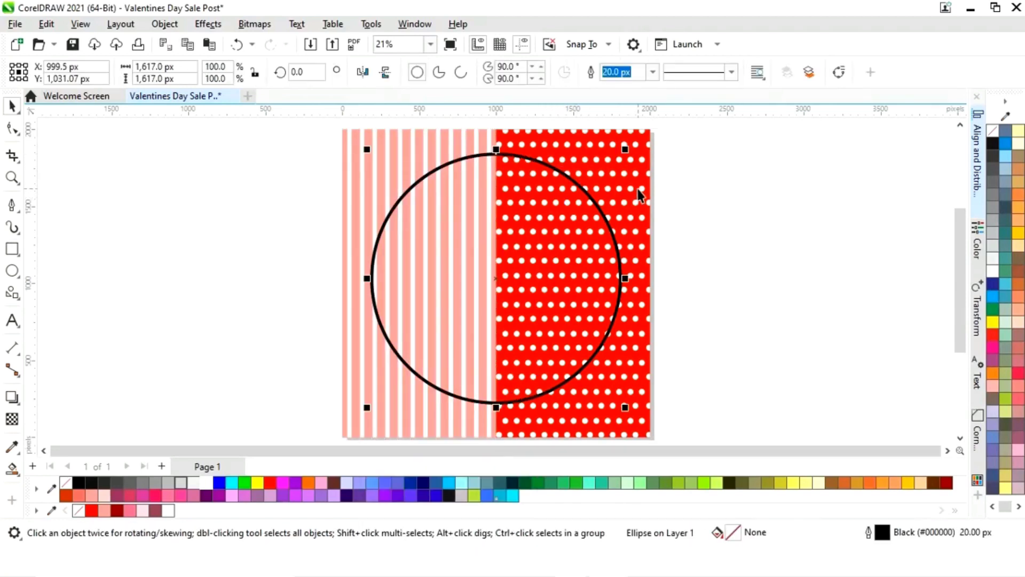
{"action": "left_click", "coordinate": [638, 190], "text": "shift"}
{"action": "left_click", "coordinate": [754, 207]}
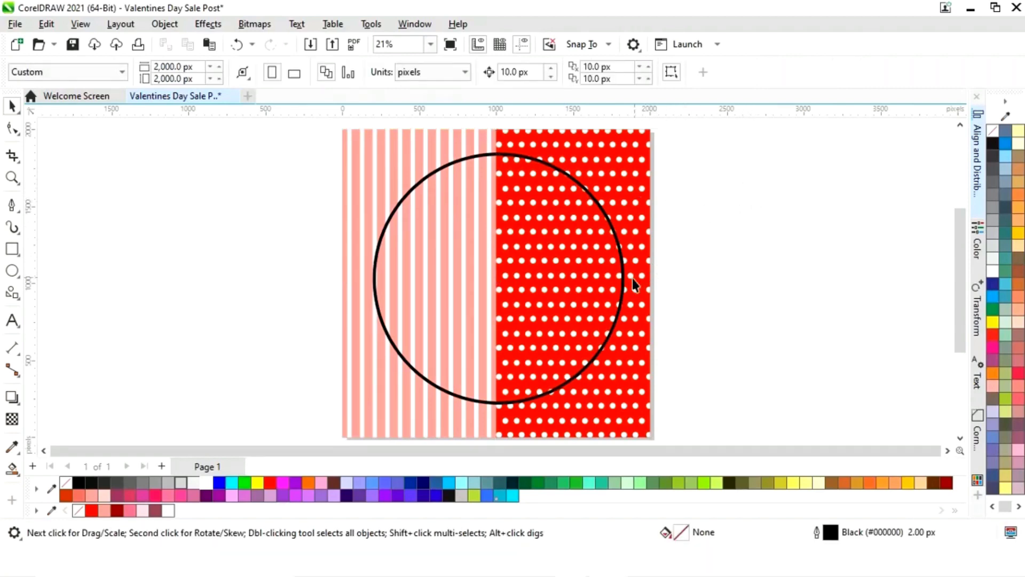
- Enlarge the circle about its centre to about 1,776 px in diameter and make its outline white
{"action": "left_click", "coordinate": [624, 291]}
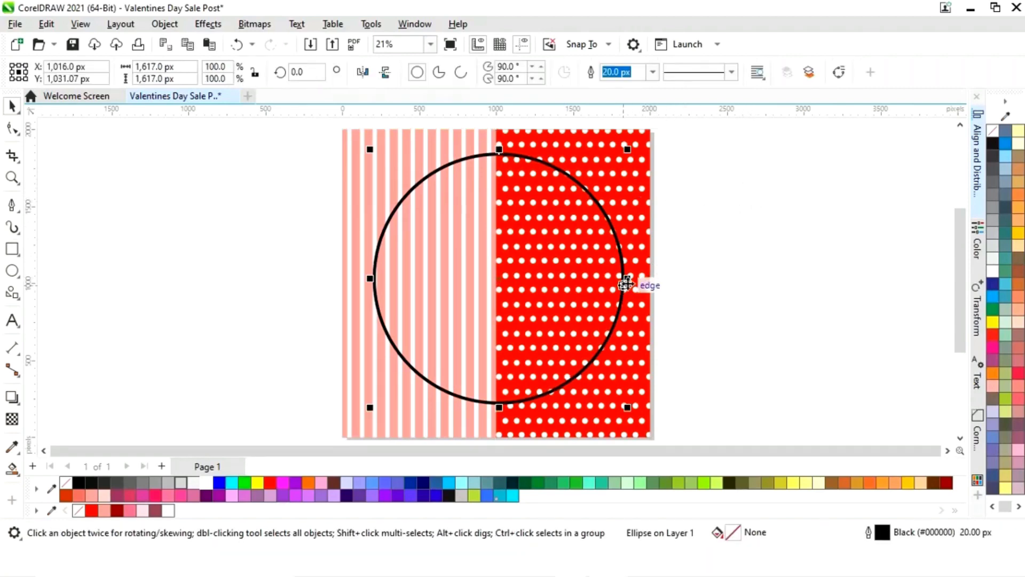
{"action": "left_click_drag", "start_coordinate": [627, 150], "coordinate": [667, 137]}
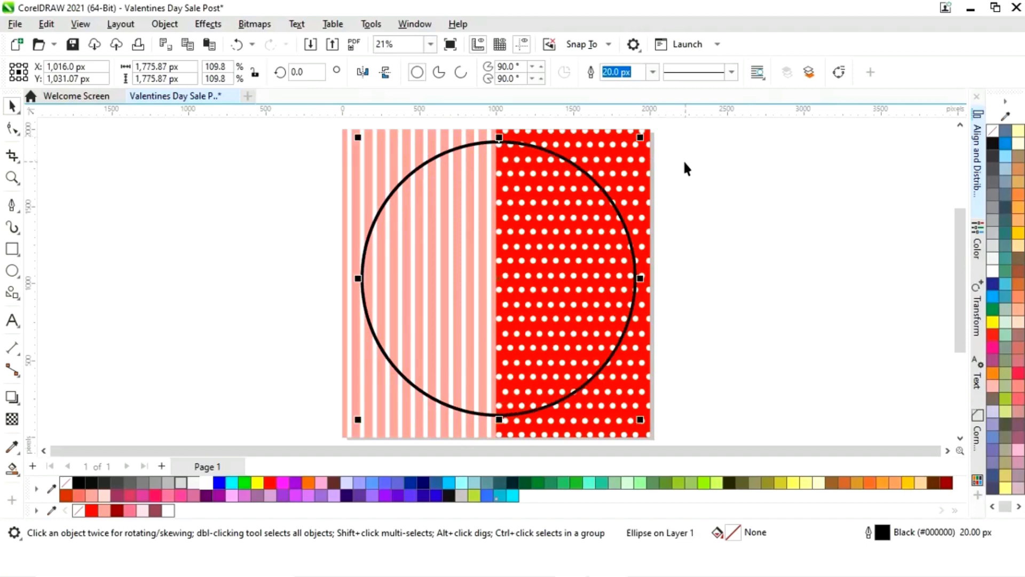
{"action": "right_click", "coordinate": [206, 483]}
- Duplicate the circle in place, remove the copy's outline and fill it with Soft Pink (#FF9999)
{"action": "key", "text": "ctrl+c"}
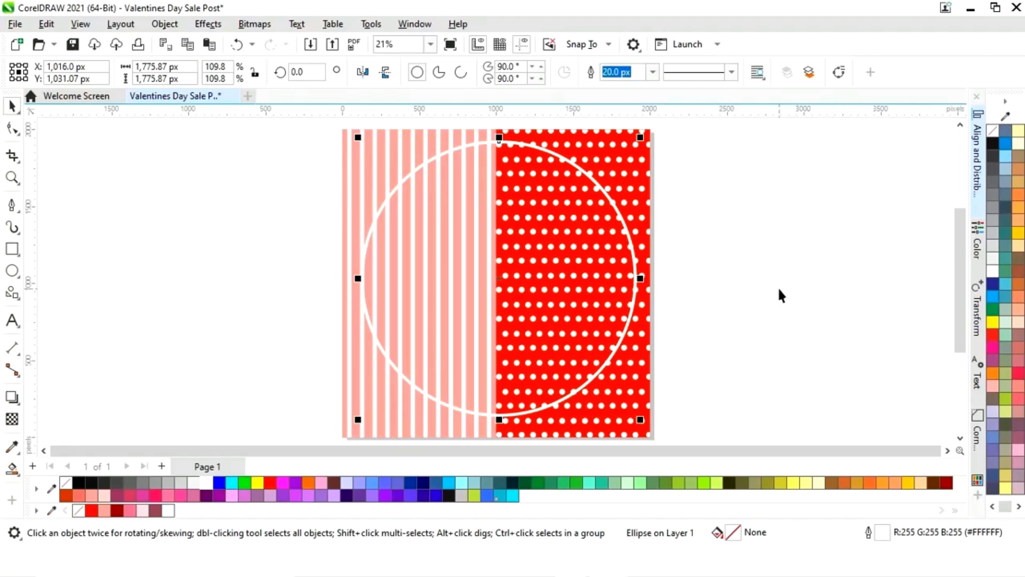
{"action": "key", "text": "ctrl+v"}
{"action": "right_click", "coordinate": [79, 512]}
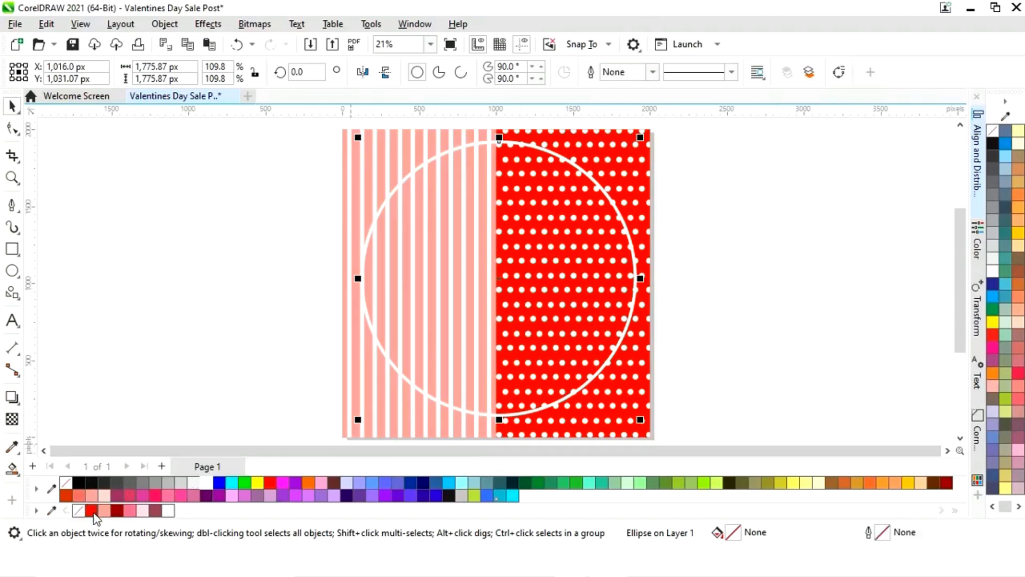
{"action": "left_click", "coordinate": [102, 512]}
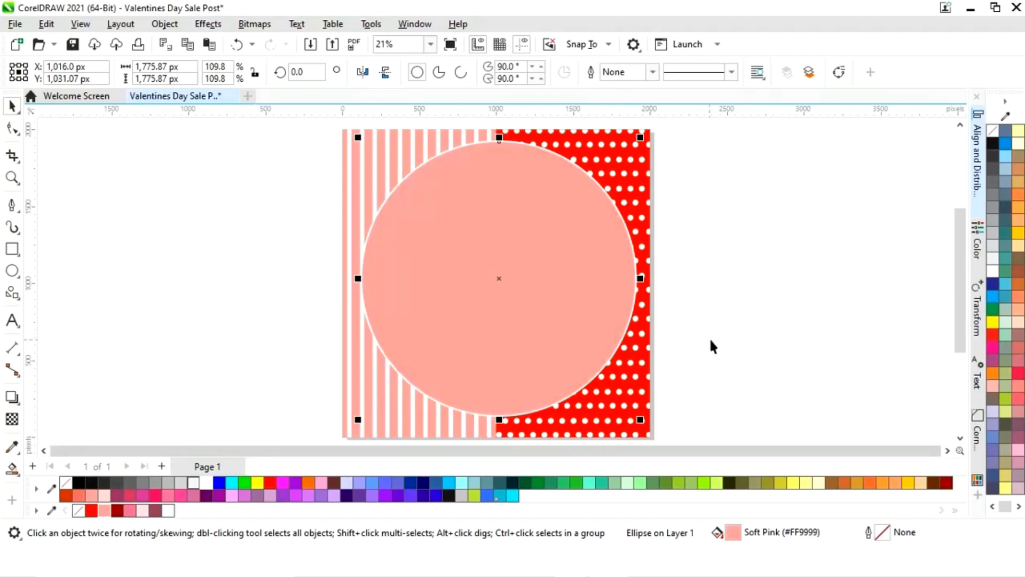
{"action": "left_click", "coordinate": [756, 326]}
{"action": "left_click", "coordinate": [556, 314]}
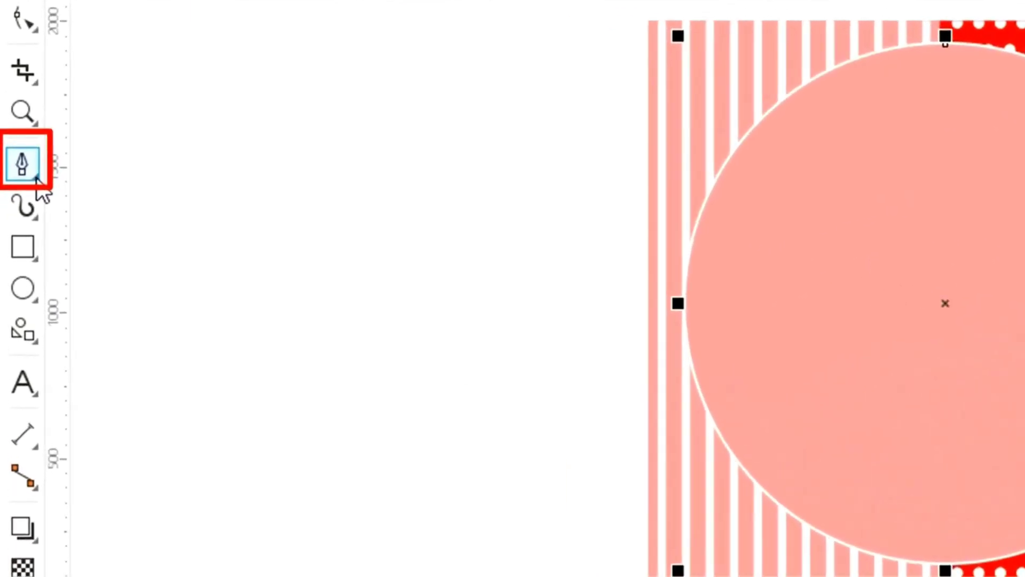
- Draw a vertical 2-point line through the circle's centre and lengthen it to about 1,937 px, past both circle edges
{"action": "left_click", "coordinate": [12, 205]}
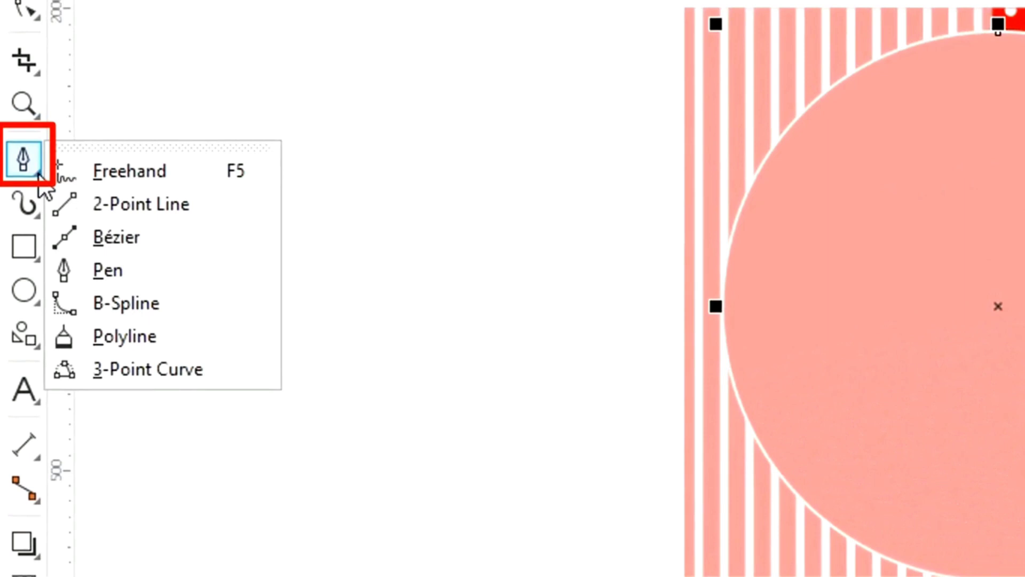
{"action": "left_click", "coordinate": [168, 200]}
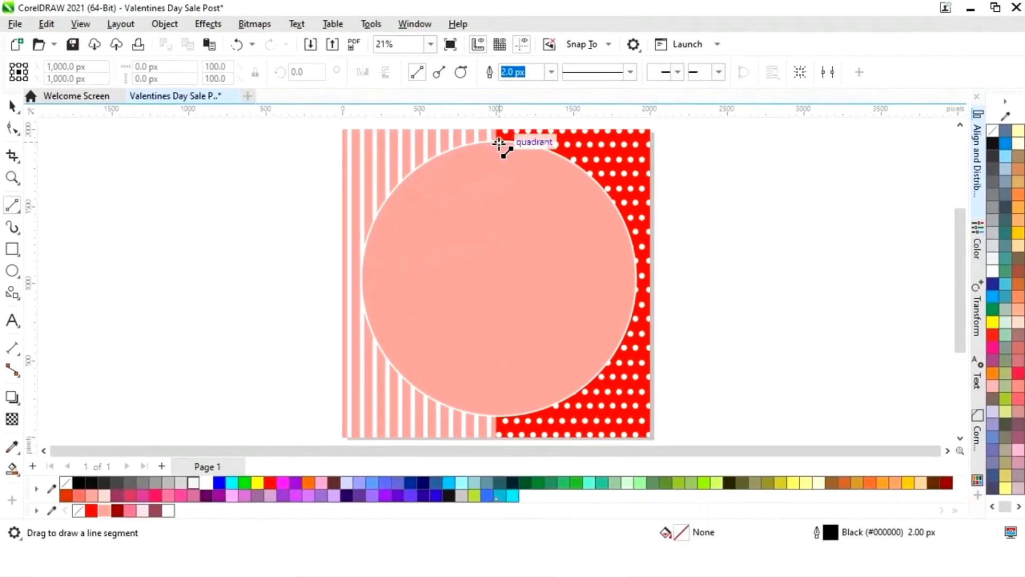
{"action": "left_click_drag", "start_coordinate": [495, 143], "coordinate": [493, 418]}
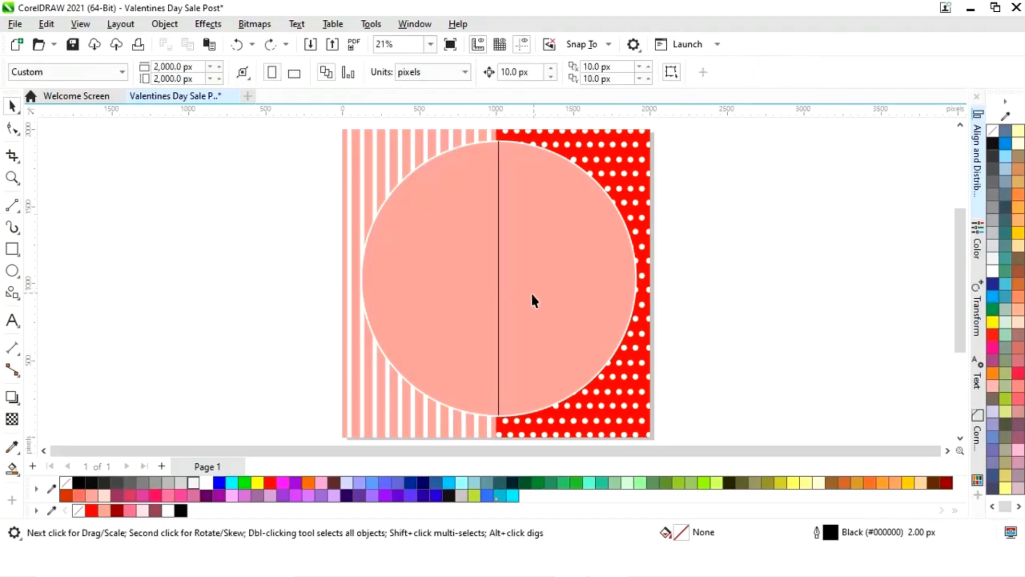
{"action": "left_click", "coordinate": [499, 310]}
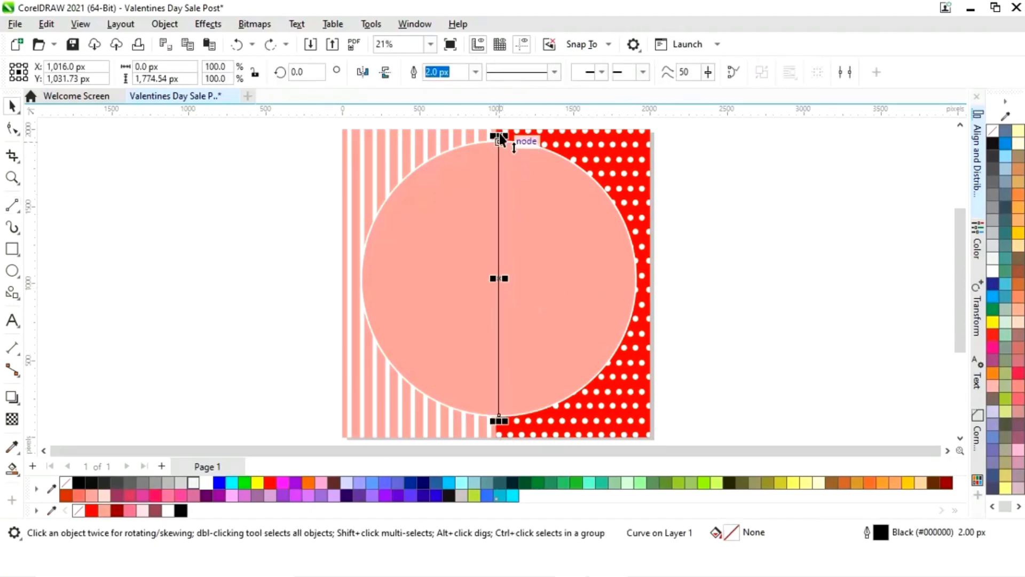
{"action": "left_click_drag", "start_coordinate": [500, 137], "coordinate": [499, 166]}
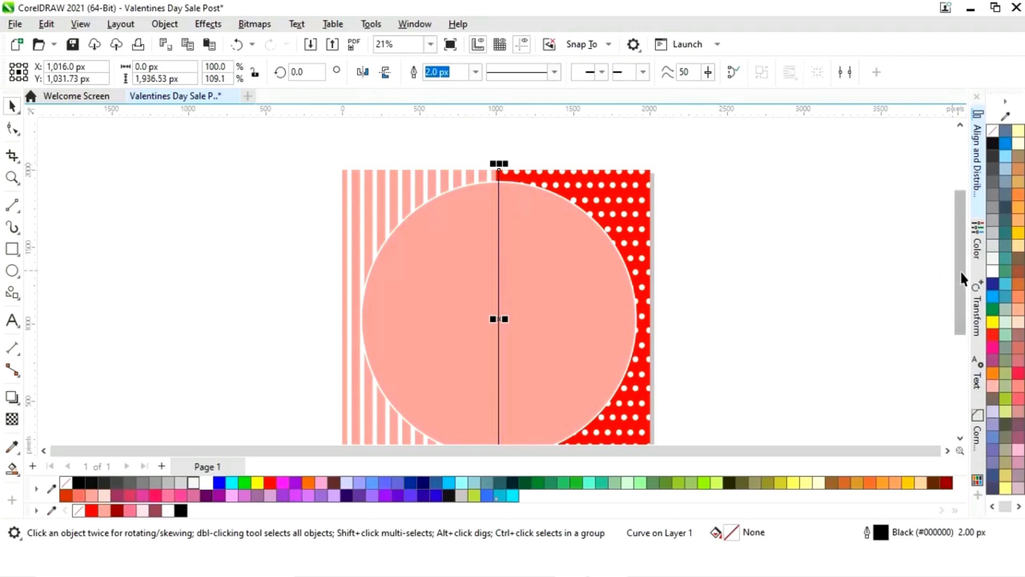
{"action": "left_click_drag", "start_coordinate": [960, 271], "coordinate": [962, 296]}
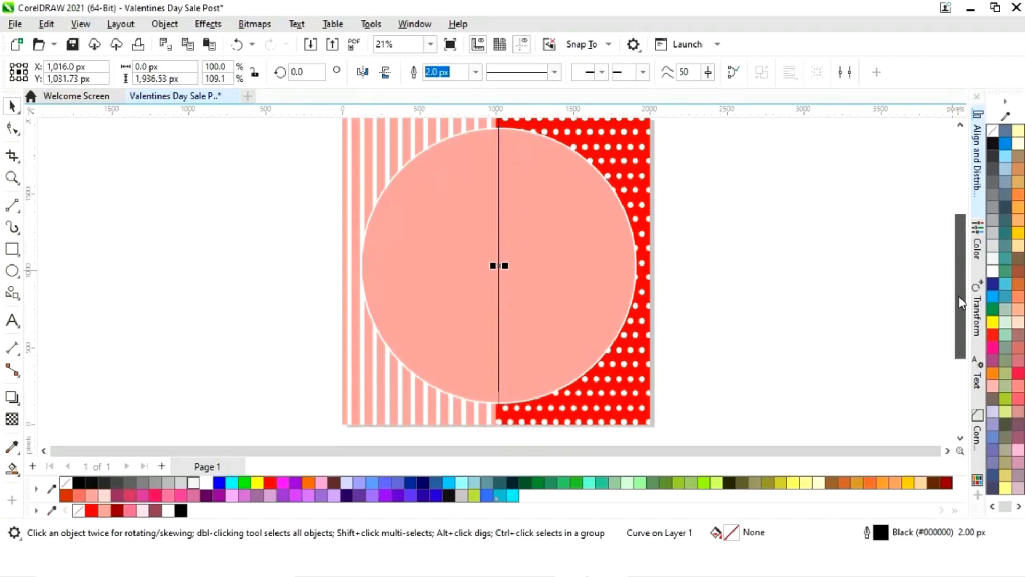
- Use Smart Fill with white on both sides of the dividing line to make two separate half-circle shapes
{"action": "left_click", "coordinate": [680, 308]}
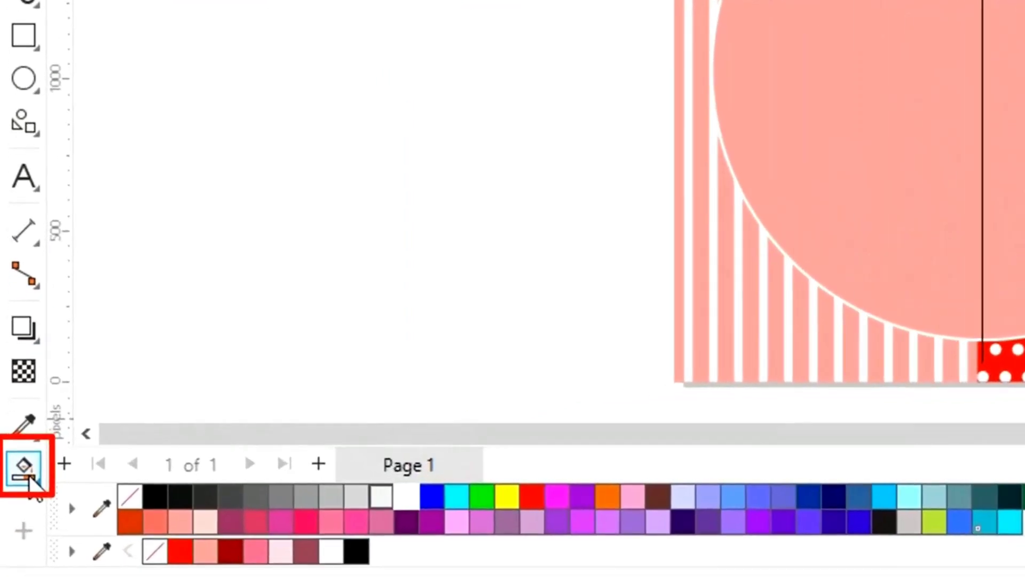
{"action": "left_click", "coordinate": [28, 478]}
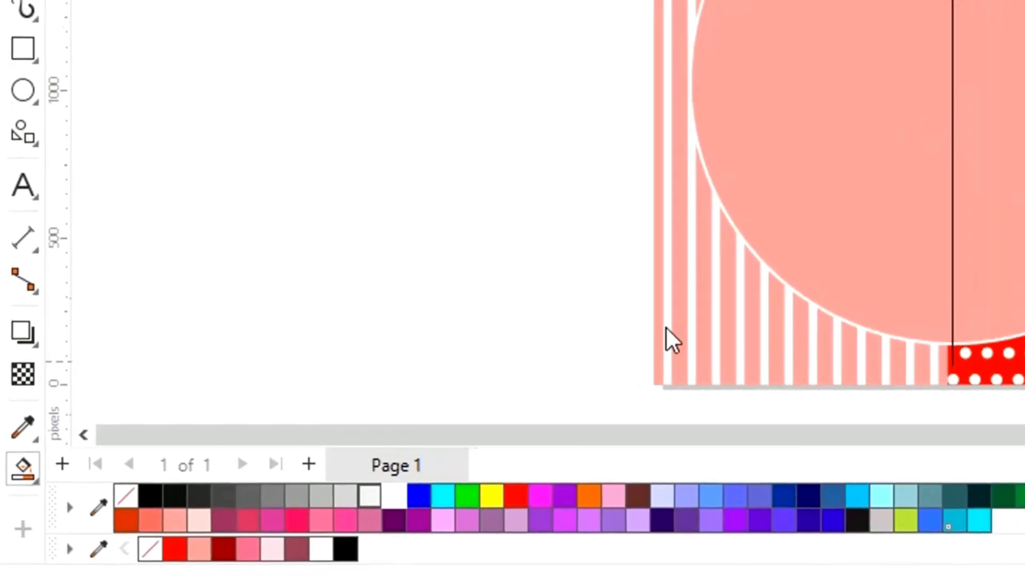
{"action": "left_click", "coordinate": [466, 289]}
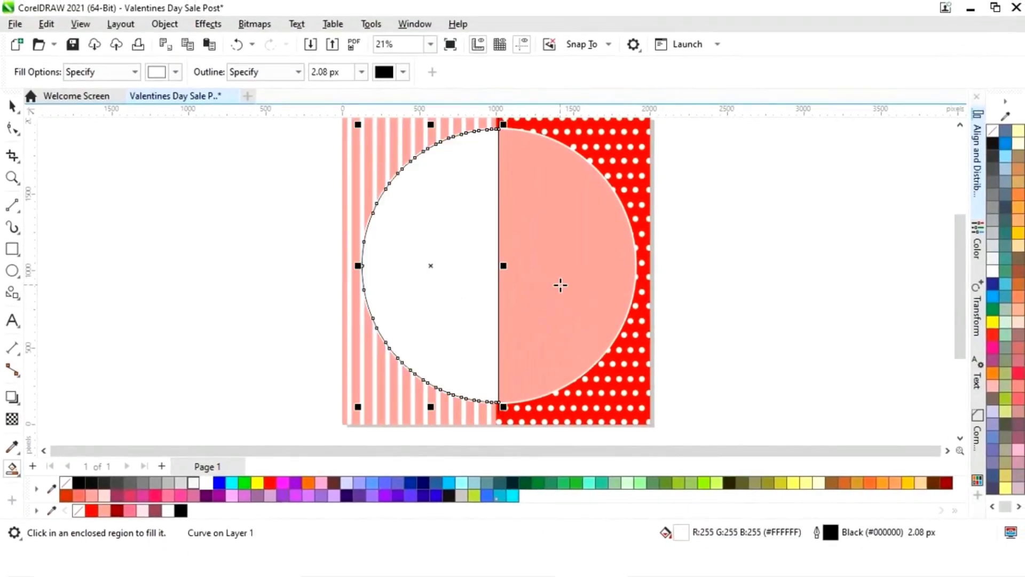
{"action": "left_click", "coordinate": [561, 285]}
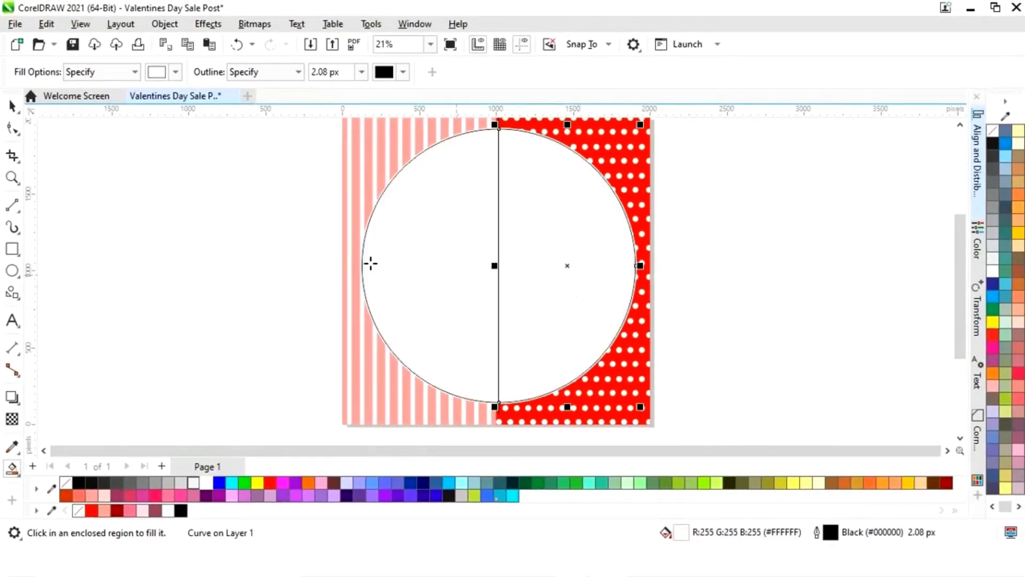
{"action": "left_click", "coordinate": [12, 106]}
{"action": "left_click", "coordinate": [180, 235]}
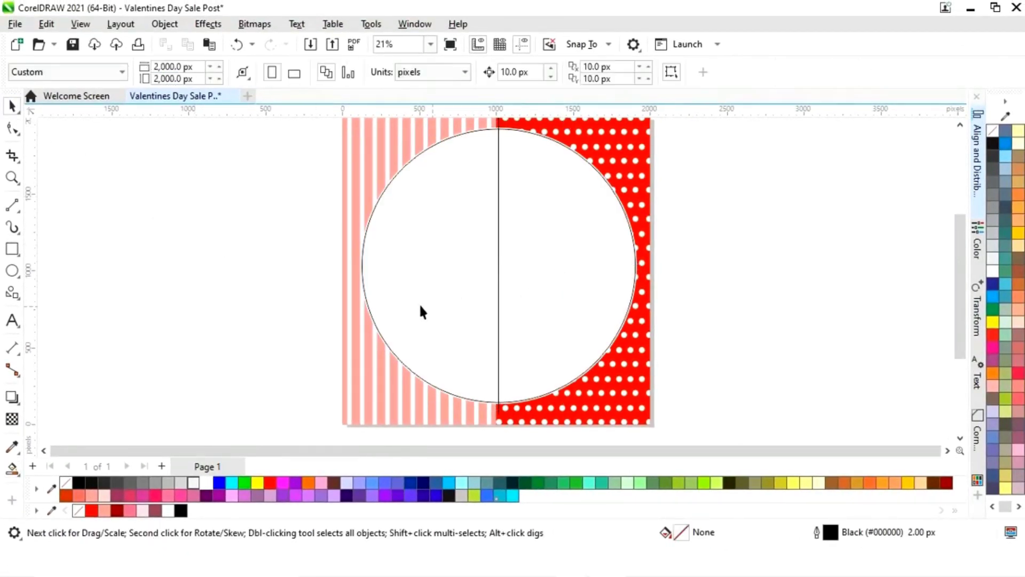
- Fill the half-circle on the striped side with Soft Pink (#FF9999) and the one on the dotted side with Red (#FF0000)
{"action": "left_click", "coordinate": [449, 296]}
{"action": "left_click", "coordinate": [104, 511]}
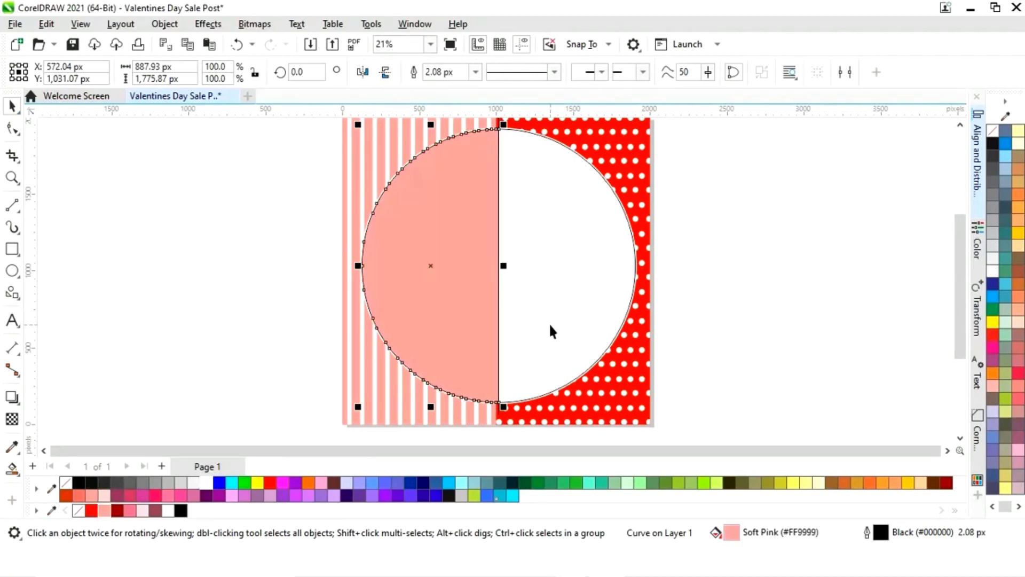
{"action": "left_click", "coordinate": [565, 308]}
{"action": "left_click", "coordinate": [91, 510]}
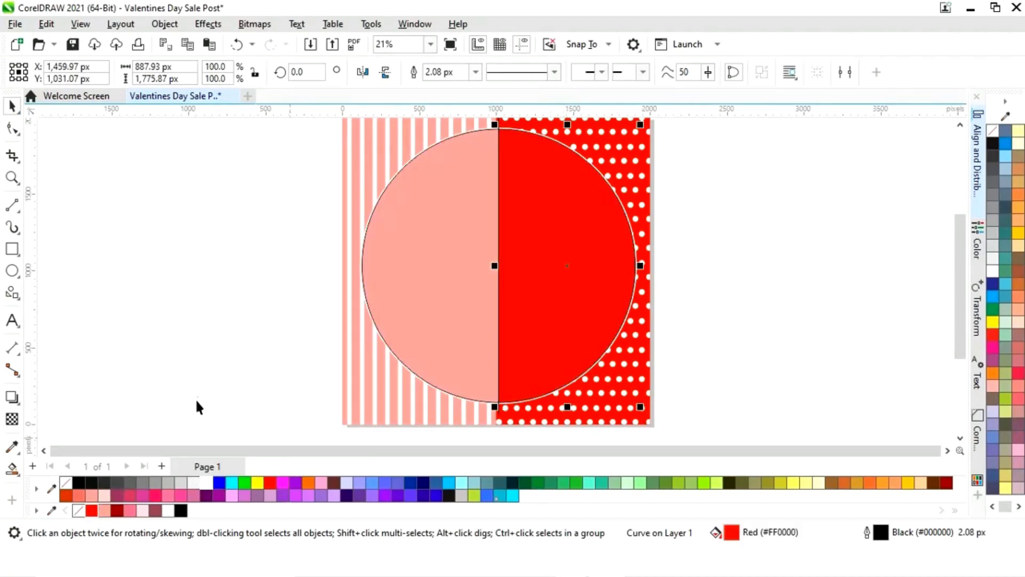
- Remove the outlines of both half-circles
{"action": "left_click", "coordinate": [202, 394]}
{"action": "left_click", "coordinate": [549, 316]}
{"action": "left_click", "coordinate": [476, 311], "text": "shift"}
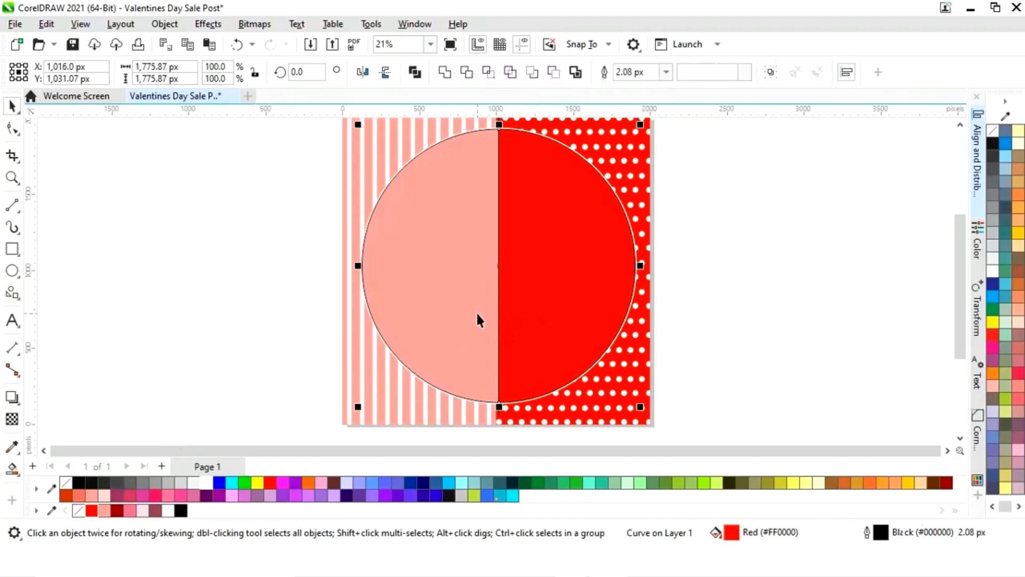
{"action": "right_click", "coordinate": [78, 511]}
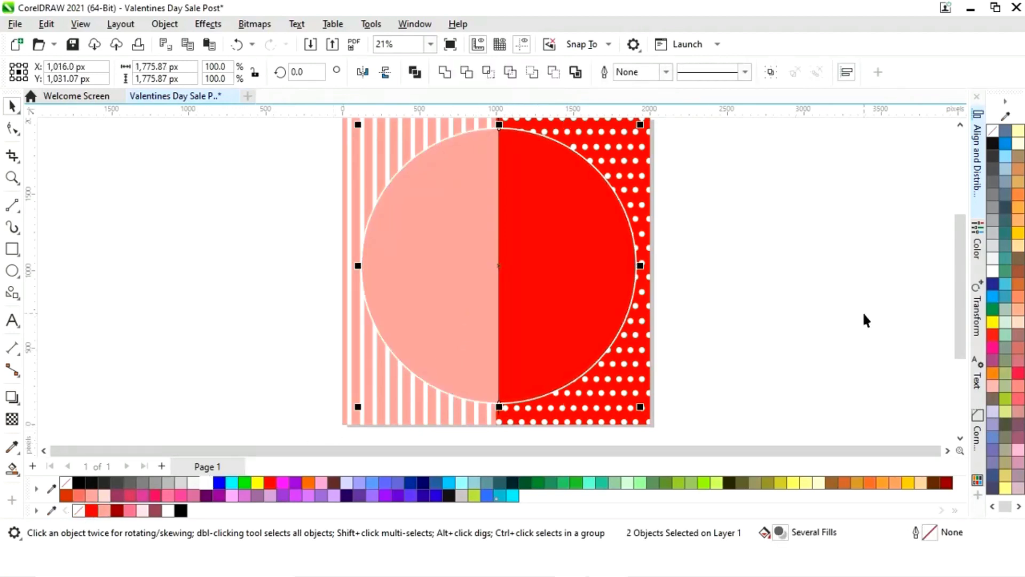
- Delete the vertical dividing line at the circle's centre
{"action": "left_click", "coordinate": [781, 262]}
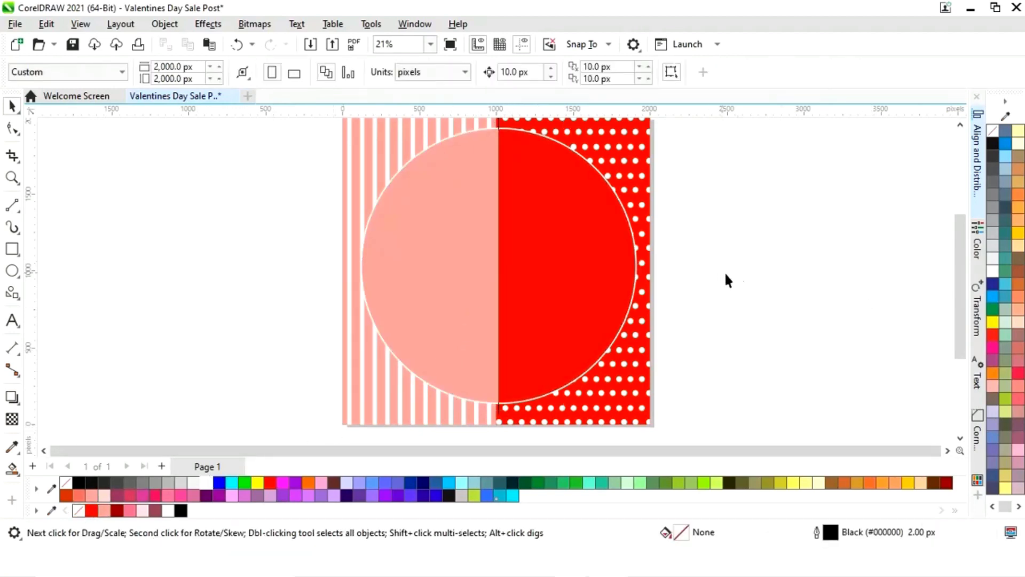
{"action": "left_click", "coordinate": [499, 128]}
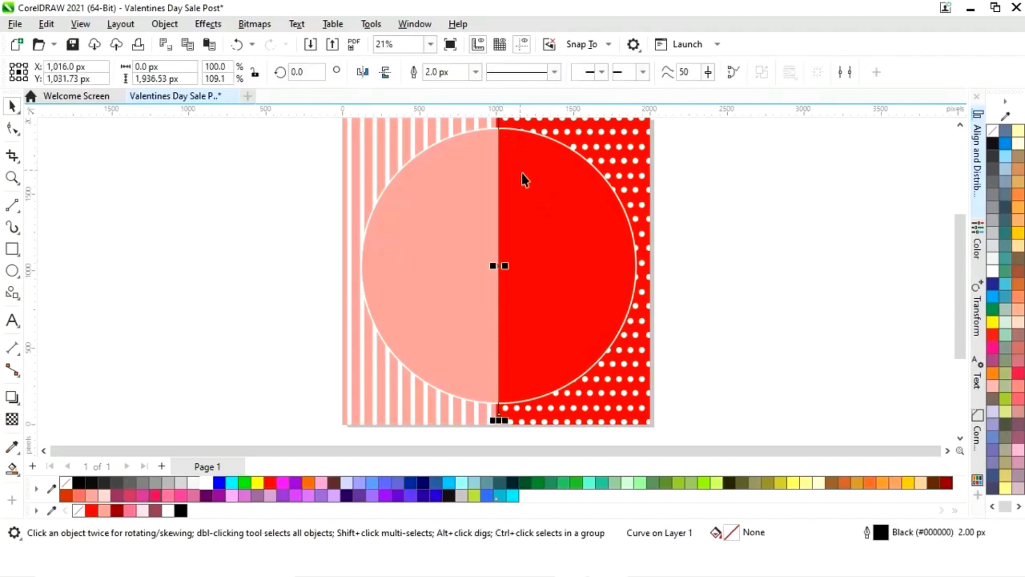
{"action": "left_click", "coordinate": [756, 261]}
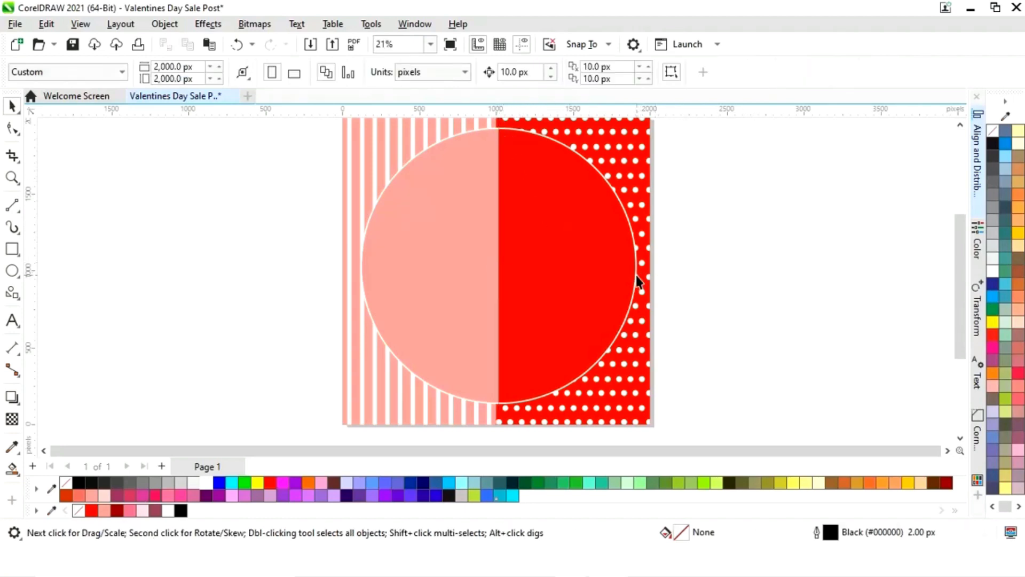
- Group the soft pink and red half-circles into one object
{"action": "left_click", "coordinate": [636, 280]}
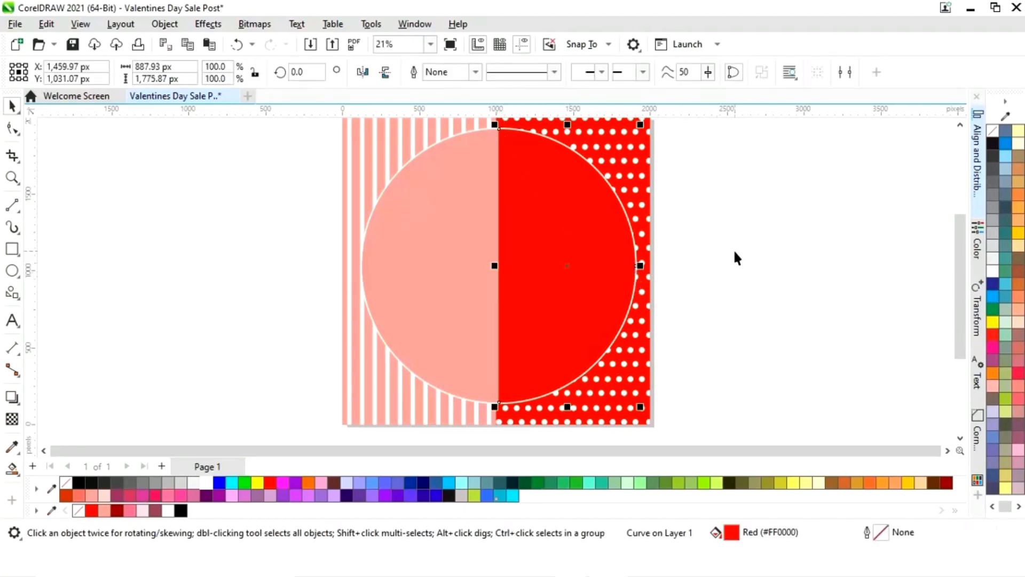
{"action": "left_click", "coordinate": [441, 143]}
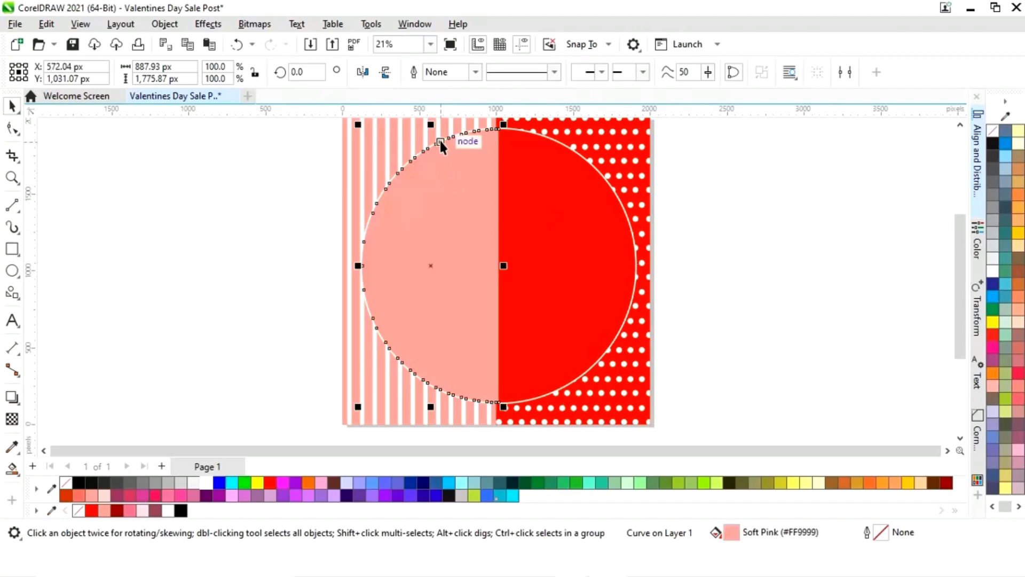
{"action": "left_click", "coordinate": [593, 236], "text": "shift"}
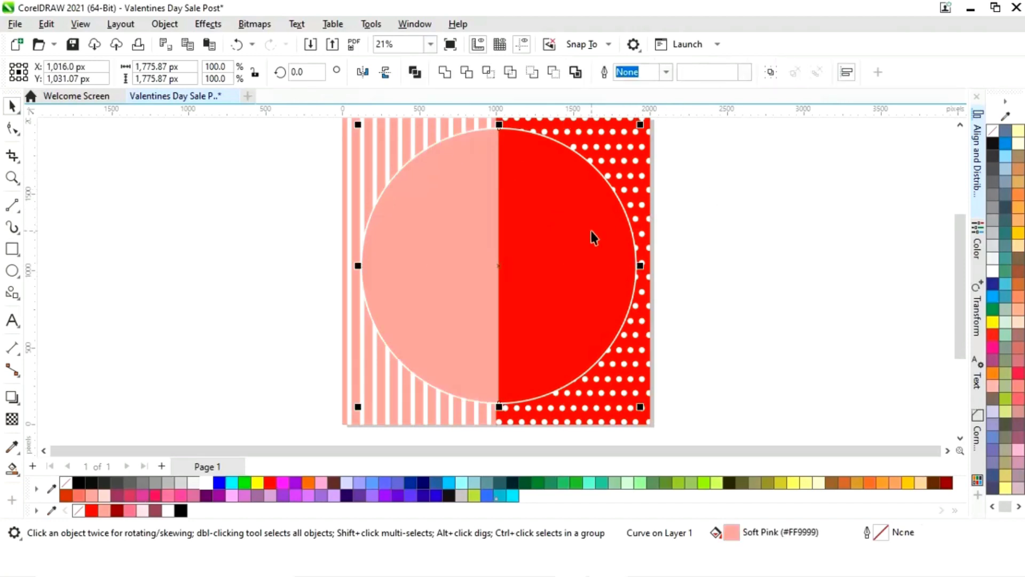
{"action": "right_click", "coordinate": [575, 266]}
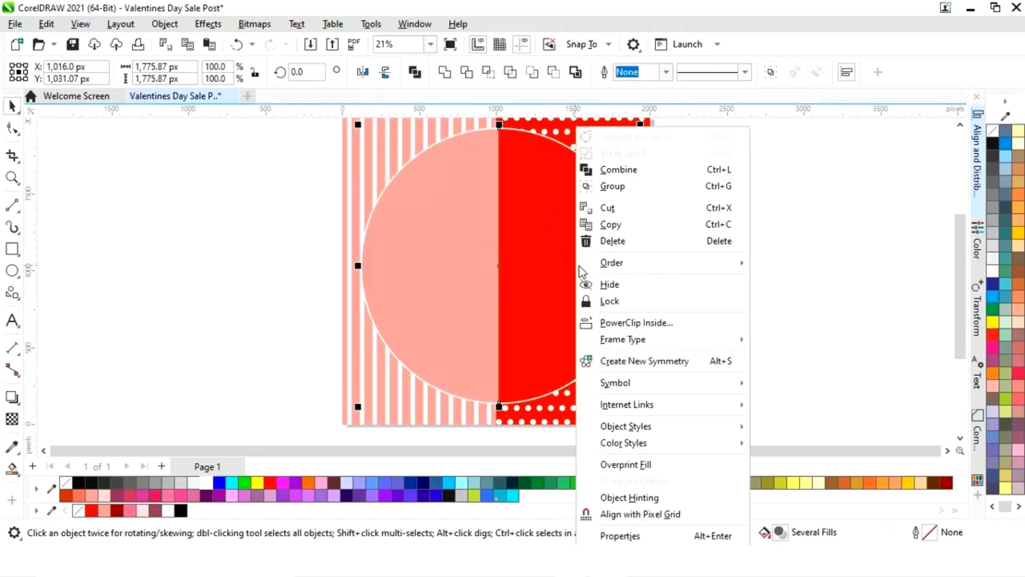
{"action": "left_click", "coordinate": [623, 188]}
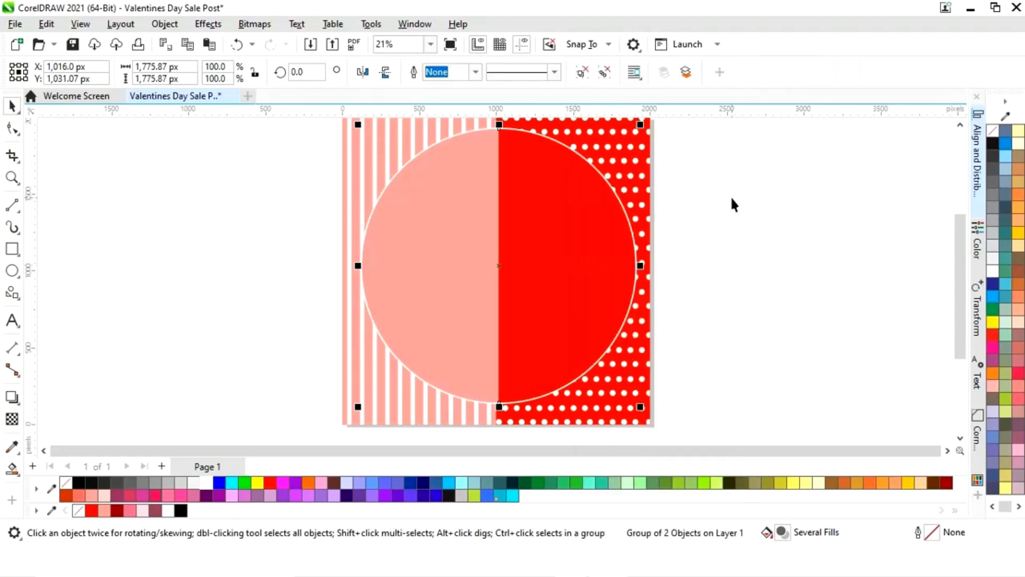
- Move the grouped half-circles beside the page and delete the leftover shape inside the white ring
{"action": "left_click_drag", "start_coordinate": [496, 283], "coordinate": [763, 281]}
{"action": "left_click", "coordinate": [521, 289]}
{"action": "key", "text": "Delete"}
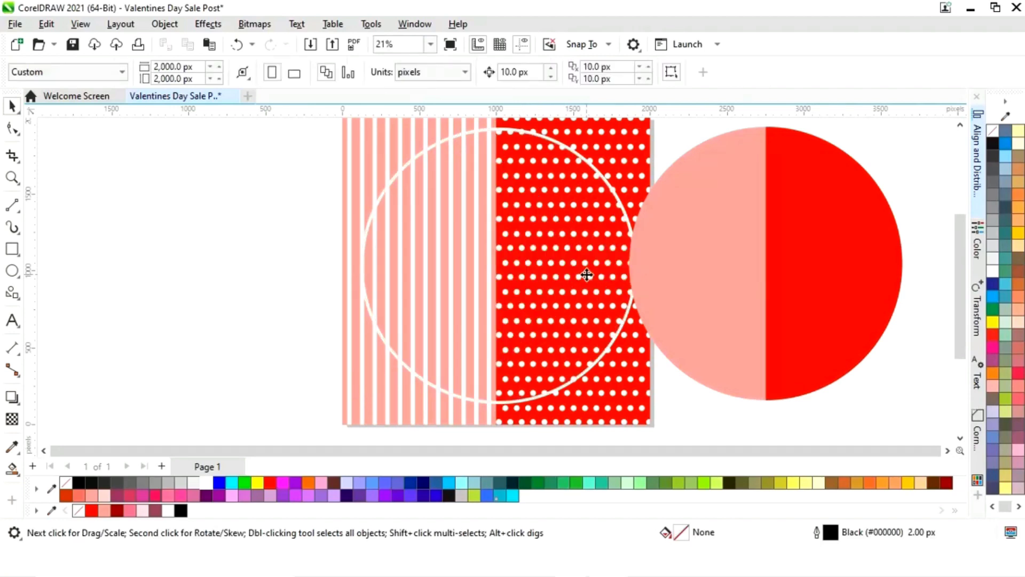
- Align the grouped half-circles with the white ring, centring them both vertically and horizontally
{"action": "left_click", "coordinate": [781, 306]}
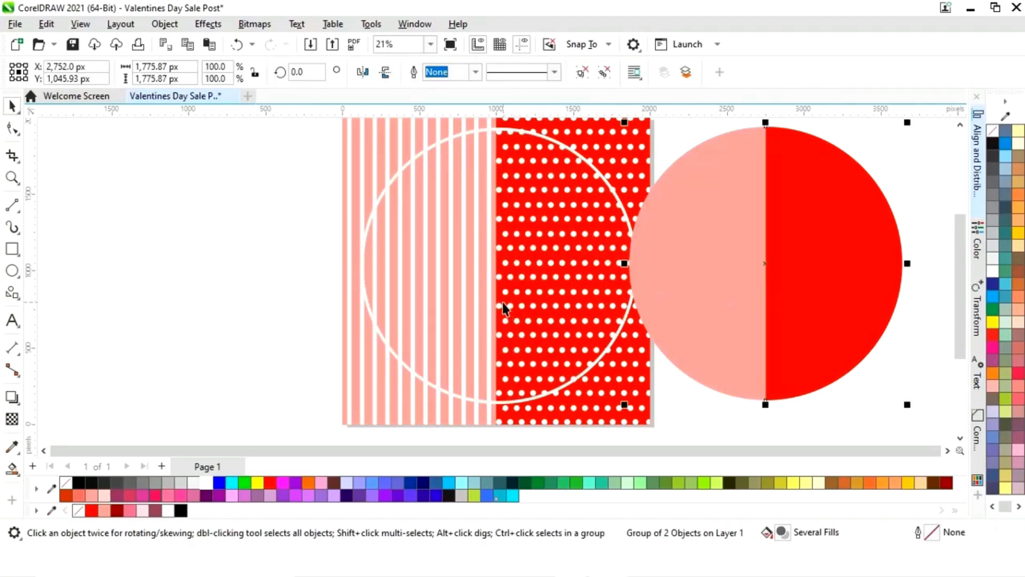
{"action": "left_click", "coordinate": [435, 394], "text": "shift"}
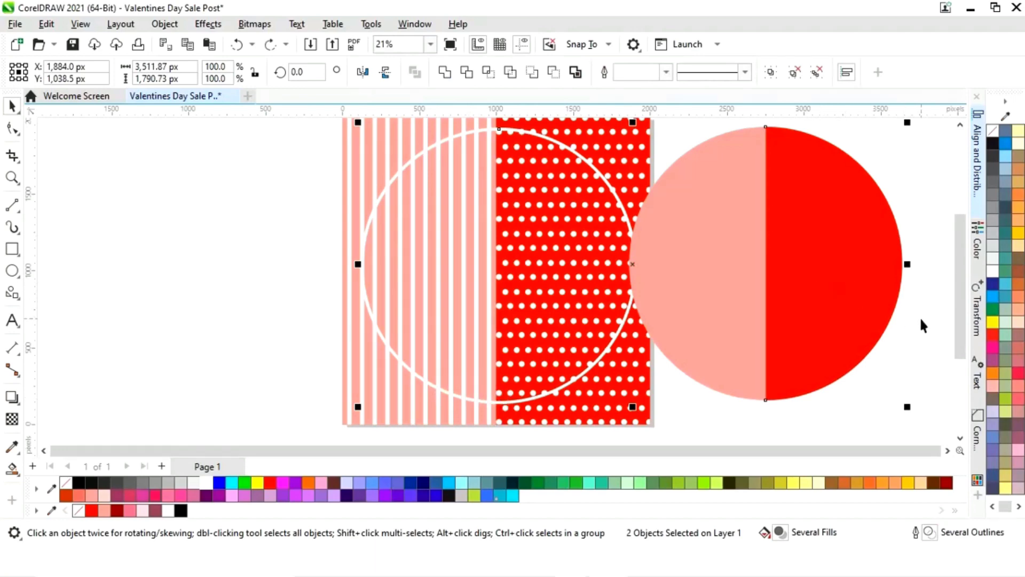
{"action": "left_click", "coordinate": [976, 179]}
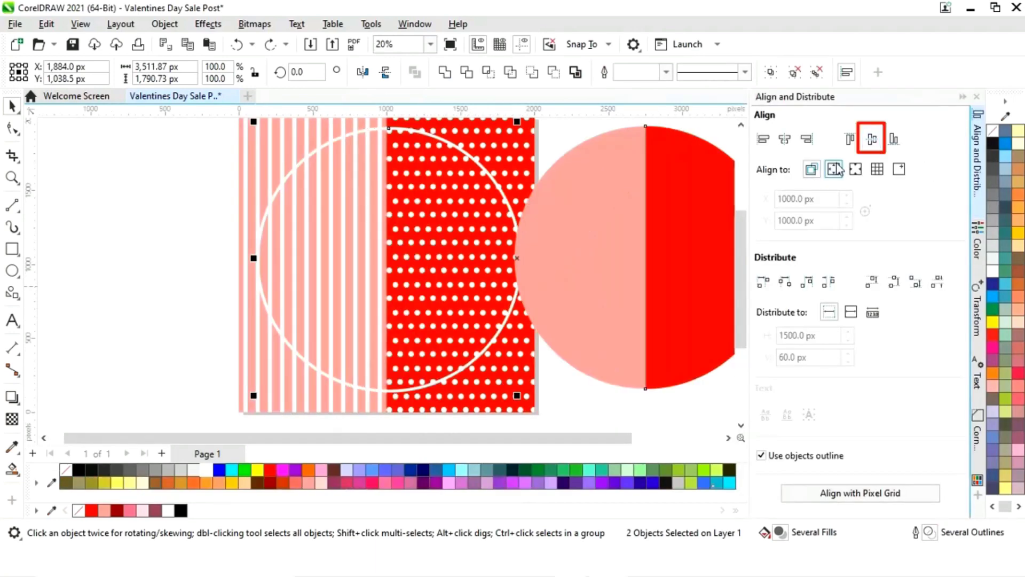
{"action": "left_click", "coordinate": [872, 139]}
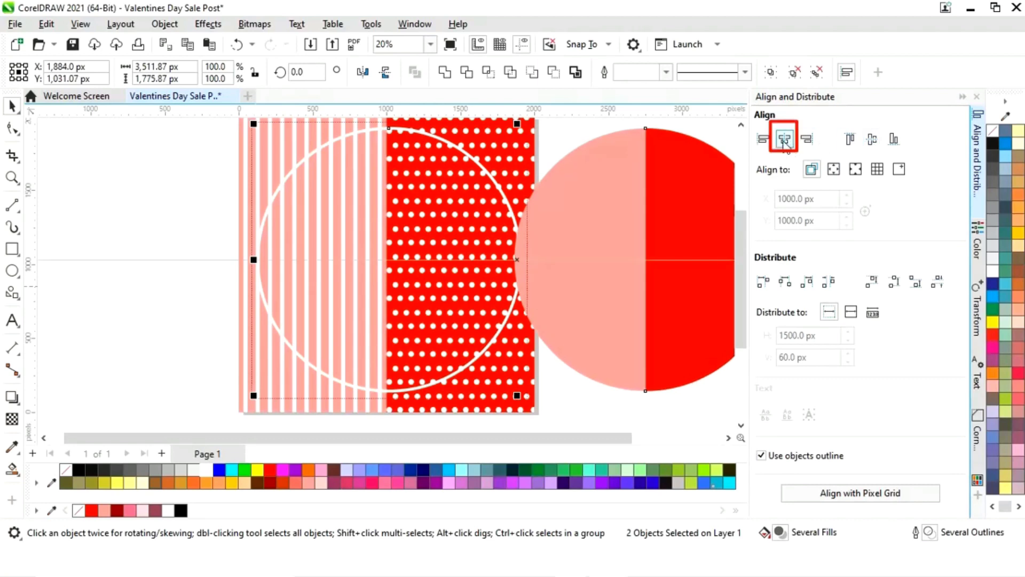
{"action": "left_click", "coordinate": [784, 140]}
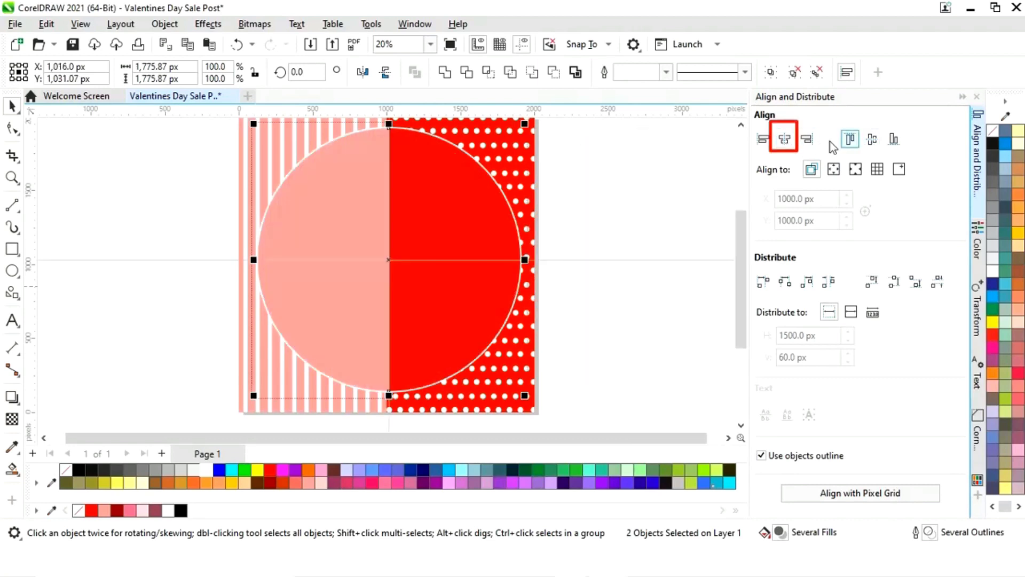
{"action": "left_click", "coordinate": [963, 98]}
{"action": "left_click", "coordinate": [769, 186]}
- Bring the white ring to the front of the layer, above the grouped half-circles
{"action": "left_click", "coordinate": [639, 274]}
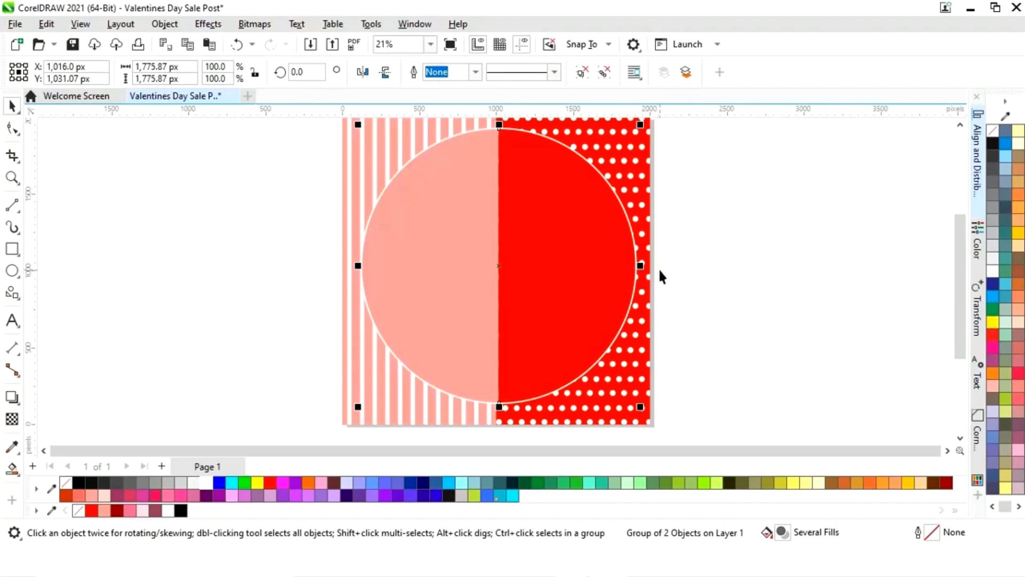
{"action": "left_click", "coordinate": [658, 268]}
{"action": "left_click", "coordinate": [636, 250]}
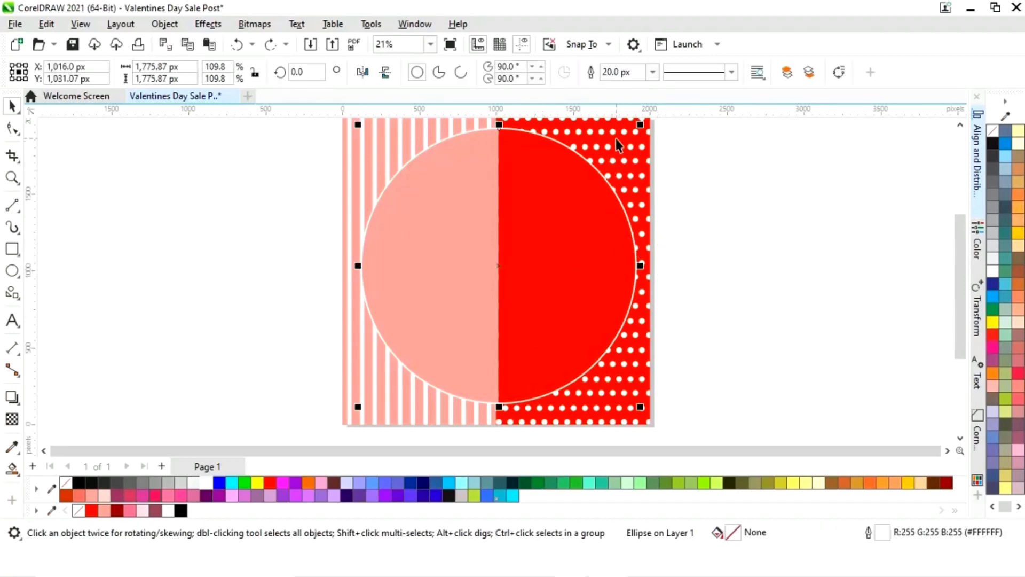
{"action": "key", "text": "shift+Page_Up"}
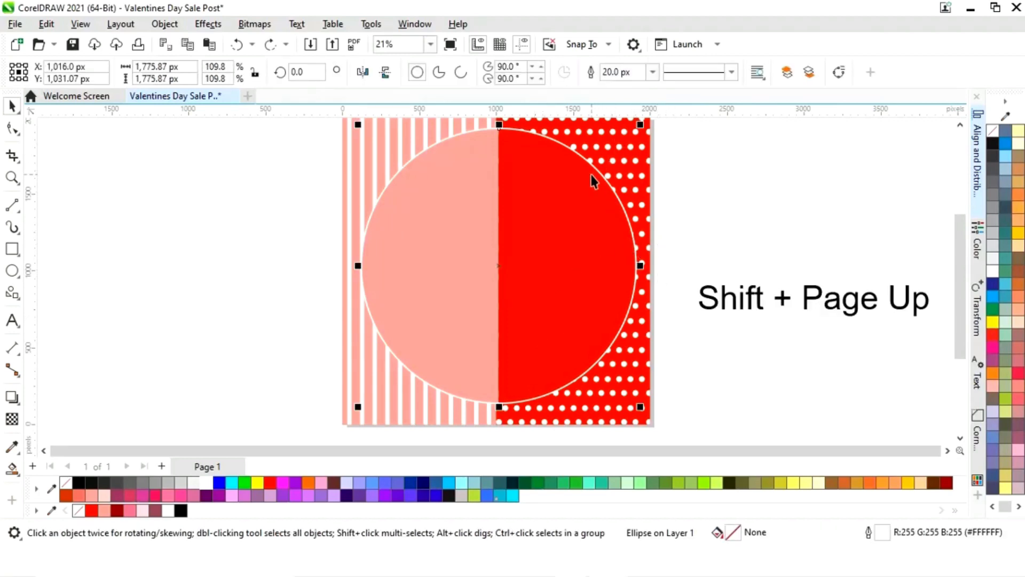
{"action": "left_click", "coordinate": [729, 199]}
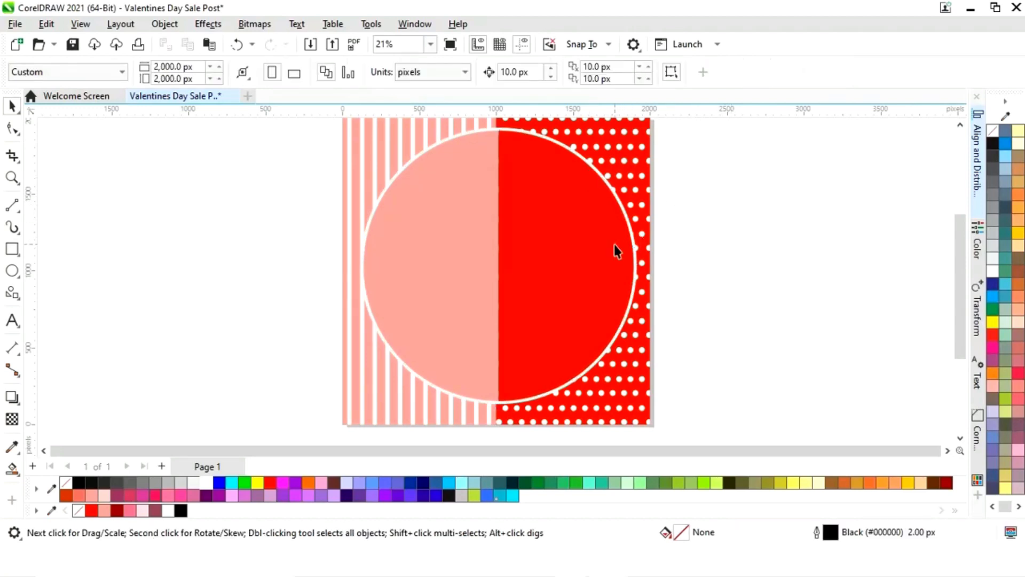
- Create a smaller concentric copy of the white ring, about 1,566 px across, filled with white and without an outline
{"action": "left_click", "coordinate": [632, 241]}
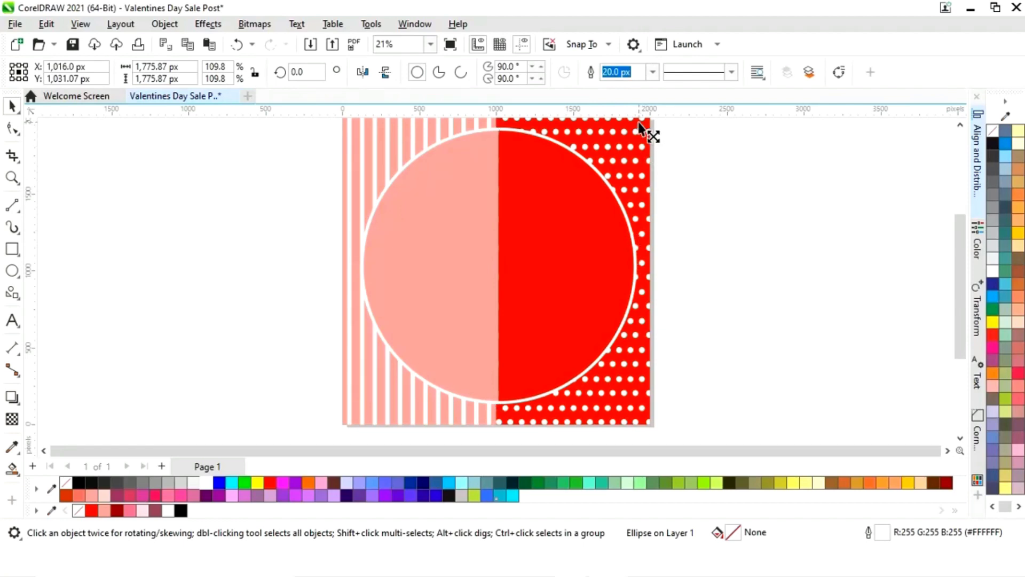
{"action": "left_click_drag", "start_coordinate": [640, 124], "coordinate": [627, 153]}
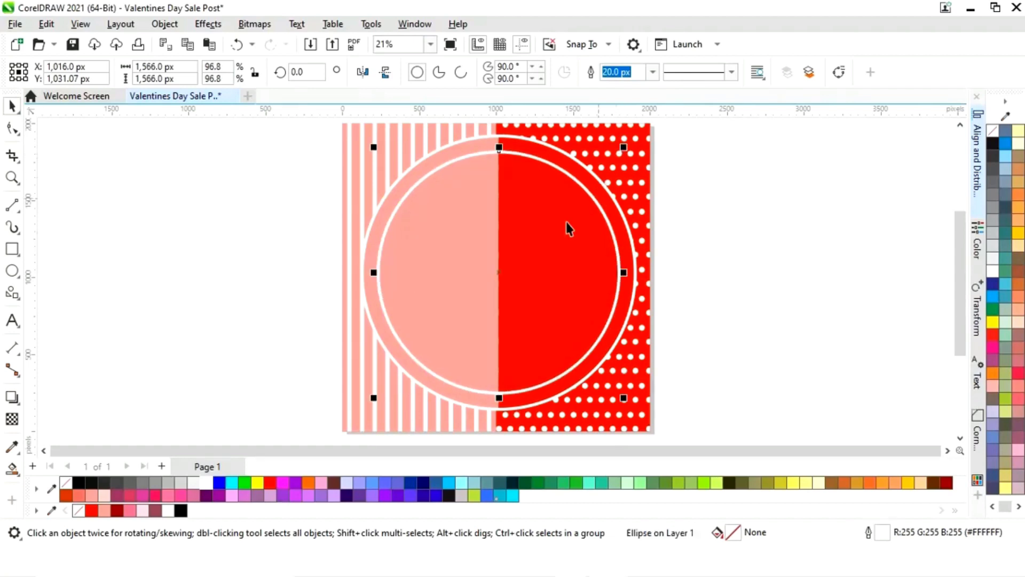
{"action": "left_click", "coordinate": [207, 483]}
{"action": "right_click", "coordinate": [78, 511]}
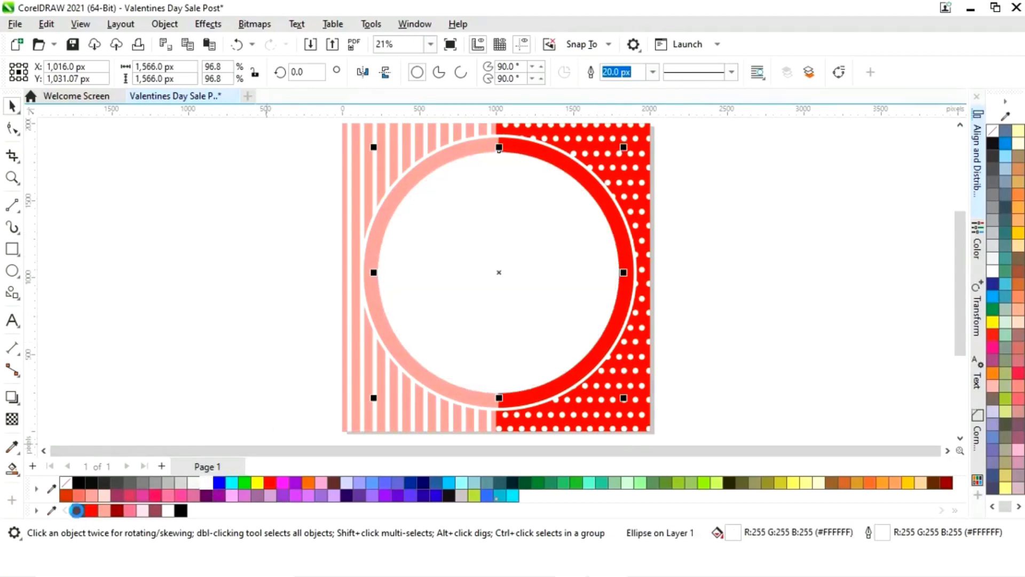
{"action": "left_click", "coordinate": [730, 284]}
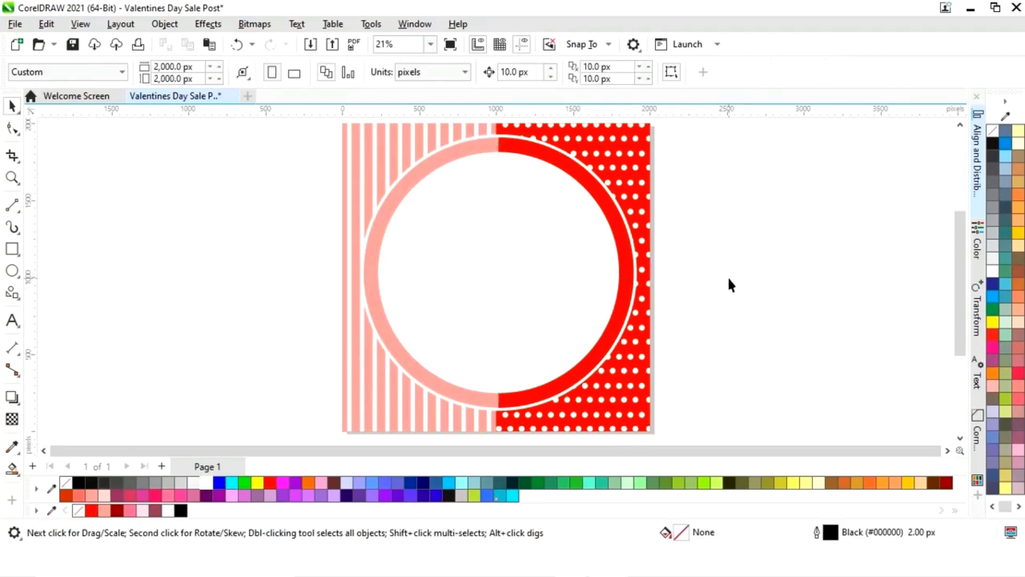
- Draw a heart from the common shapes, about 380 by 298 px, on the empty area beside the page's dotted half
{"action": "key", "text": "z"}
{"action": "left_click_drag", "start_coordinate": [671, 208], "coordinate": [910, 394]}
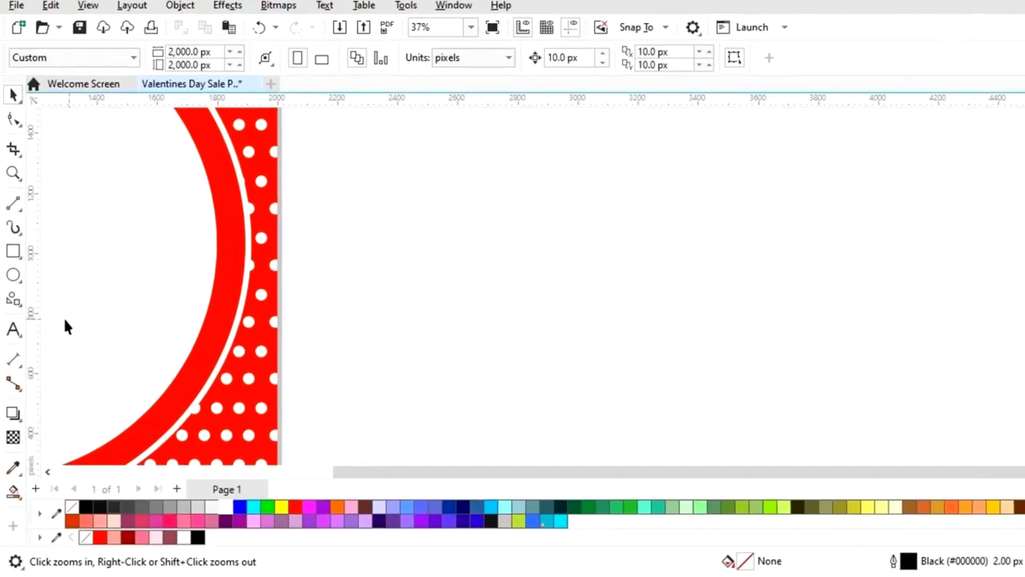
{"action": "left_click", "coordinate": [39, 374]}
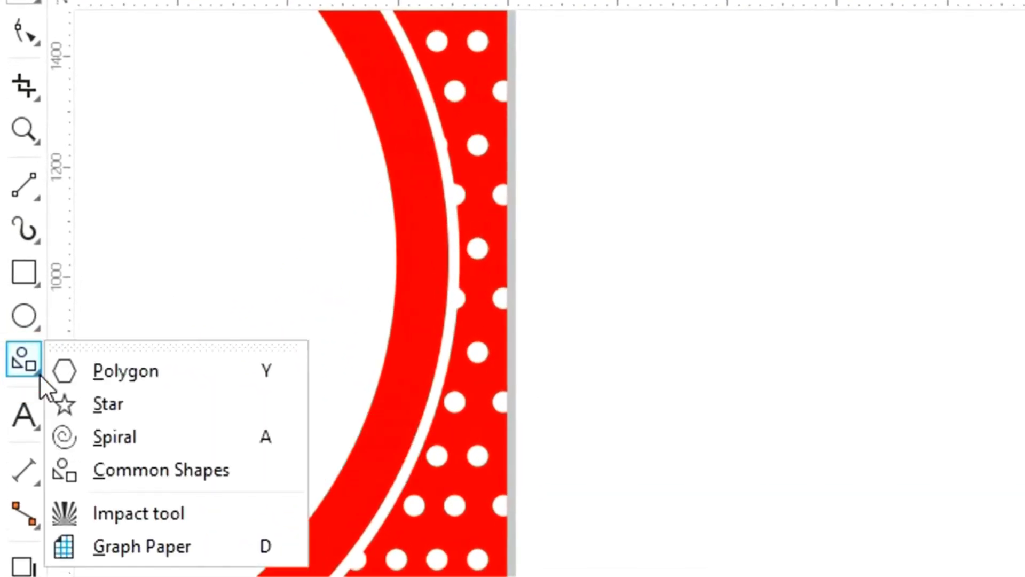
{"action": "left_click", "coordinate": [109, 477]}
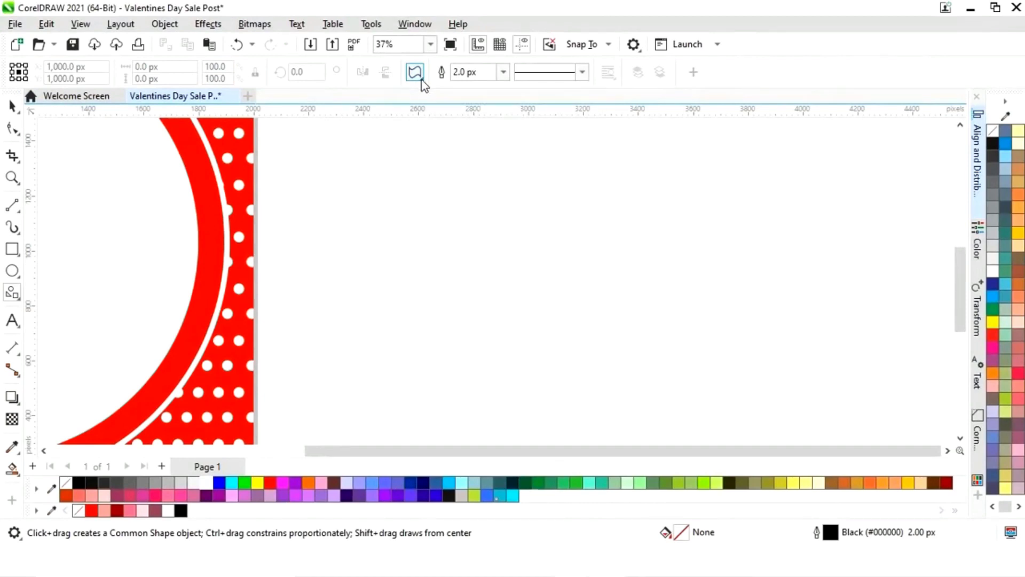
{"action": "left_click", "coordinate": [422, 80]}
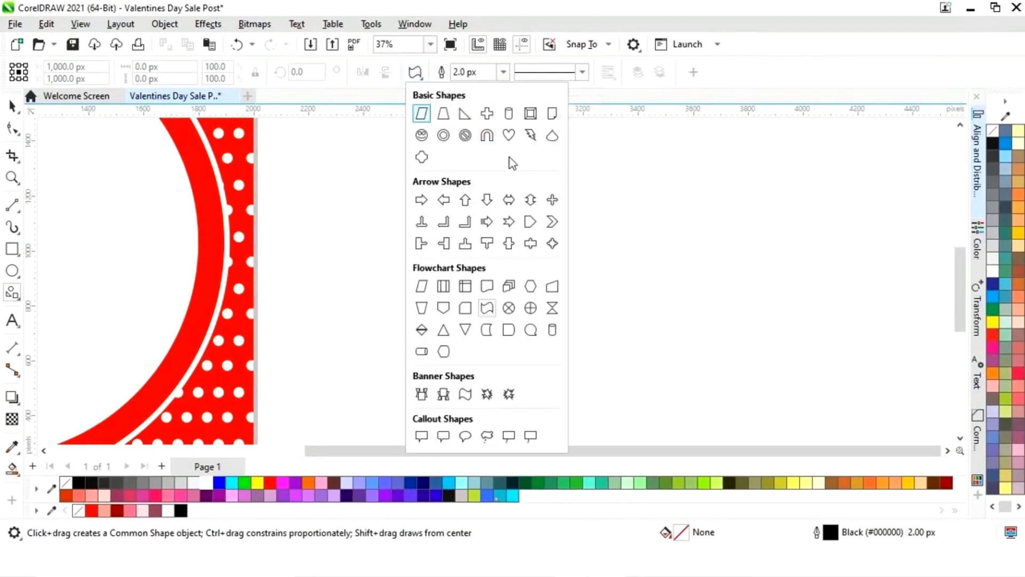
{"action": "left_click", "coordinate": [510, 136]}
{"action": "left_click_drag", "start_coordinate": [477, 253], "coordinate": [584, 337]}
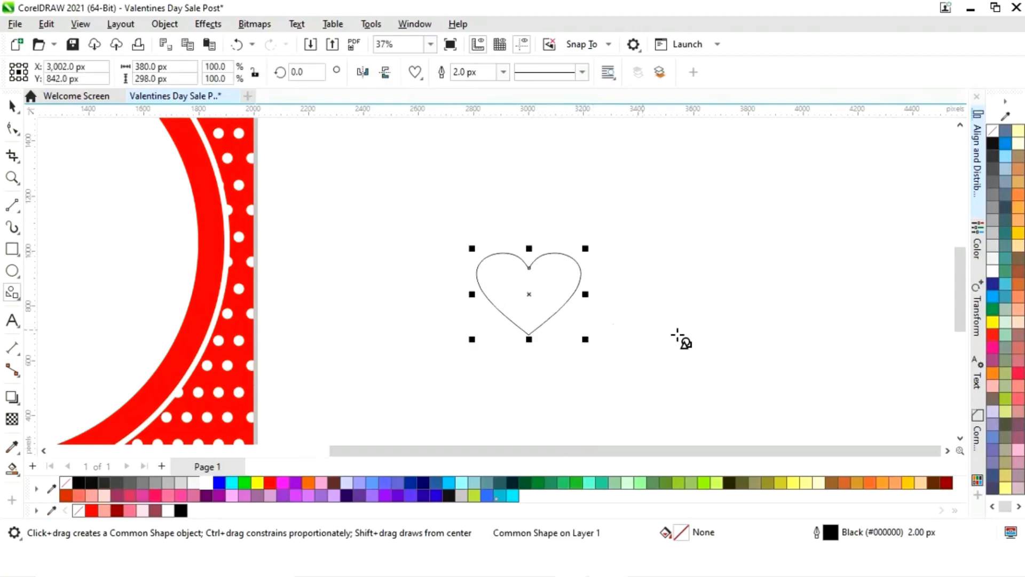
- Move the heart closer to the page and enlarge it to about 398 by 312 px
{"action": "key", "text": "F4"}
{"action": "left_click", "coordinate": [13, 108]}
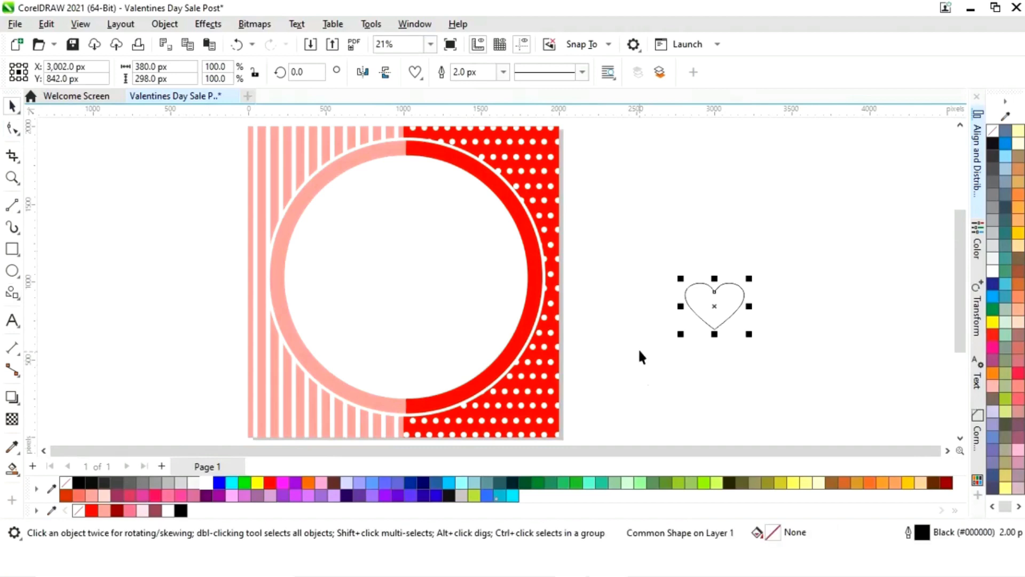
{"action": "left_click", "coordinate": [675, 382]}
{"action": "left_click_drag", "start_coordinate": [722, 299], "coordinate": [733, 261]}
{"action": "left_click", "coordinate": [775, 358]}
- Apply an elliptical fountain fill to the heart with the Interactive Fill tool
{"action": "key", "text": "z"}
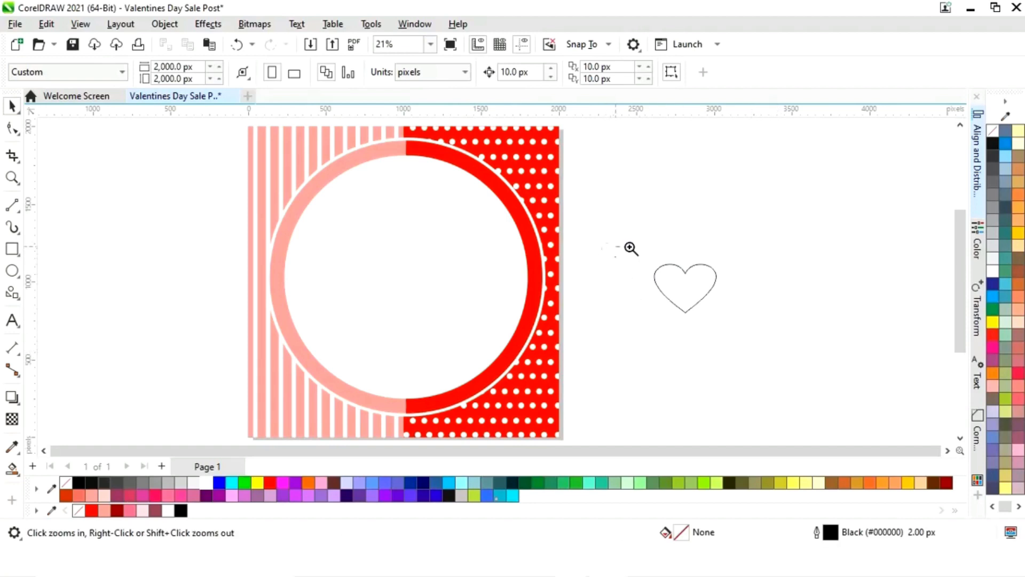
{"action": "left_click_drag", "start_coordinate": [631, 248], "coordinate": [751, 336]}
{"action": "key", "text": "space"}
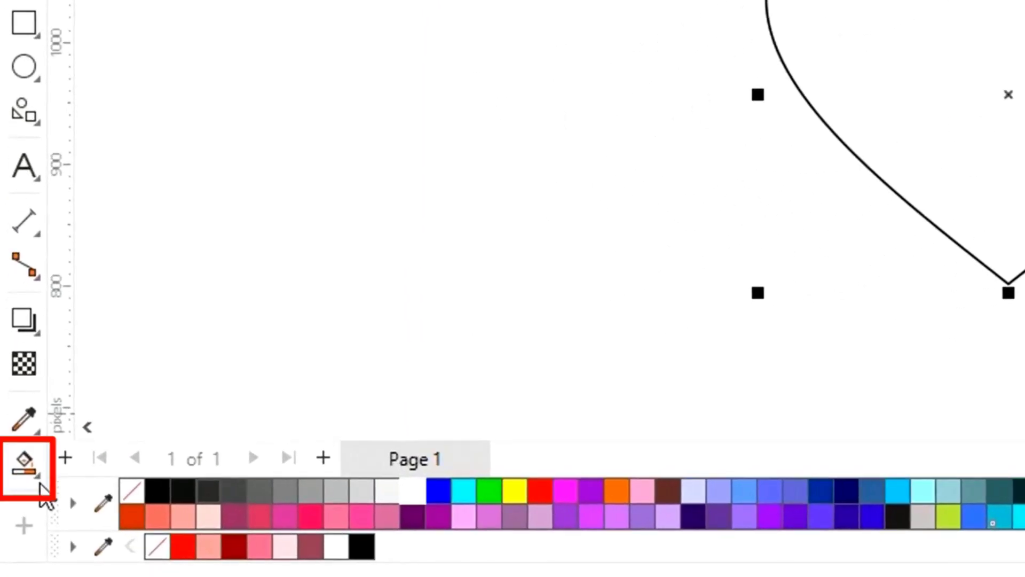
{"action": "left_click", "coordinate": [39, 482]}
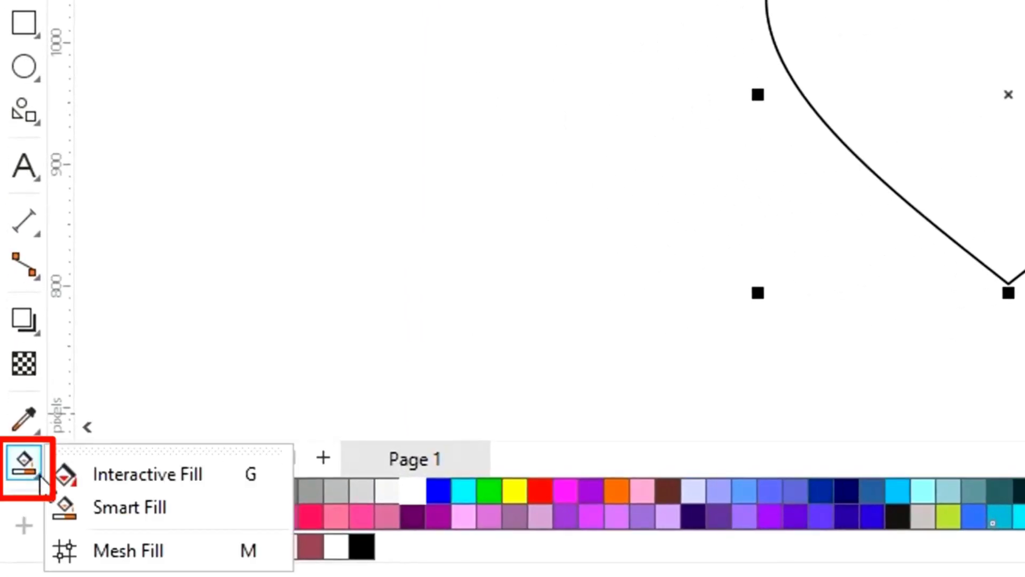
{"action": "left_click", "coordinate": [124, 481]}
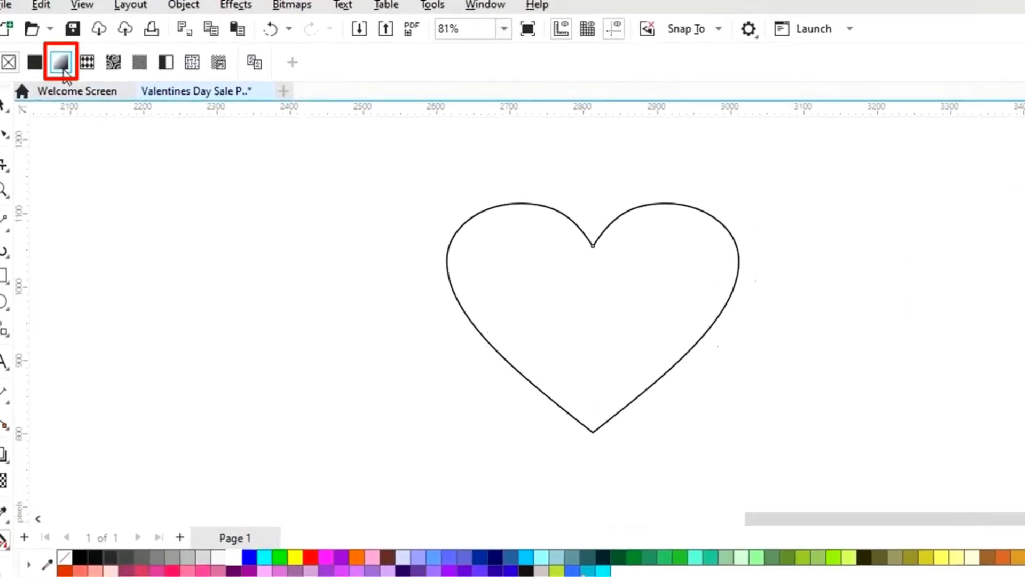
{"action": "left_click", "coordinate": [62, 65]}
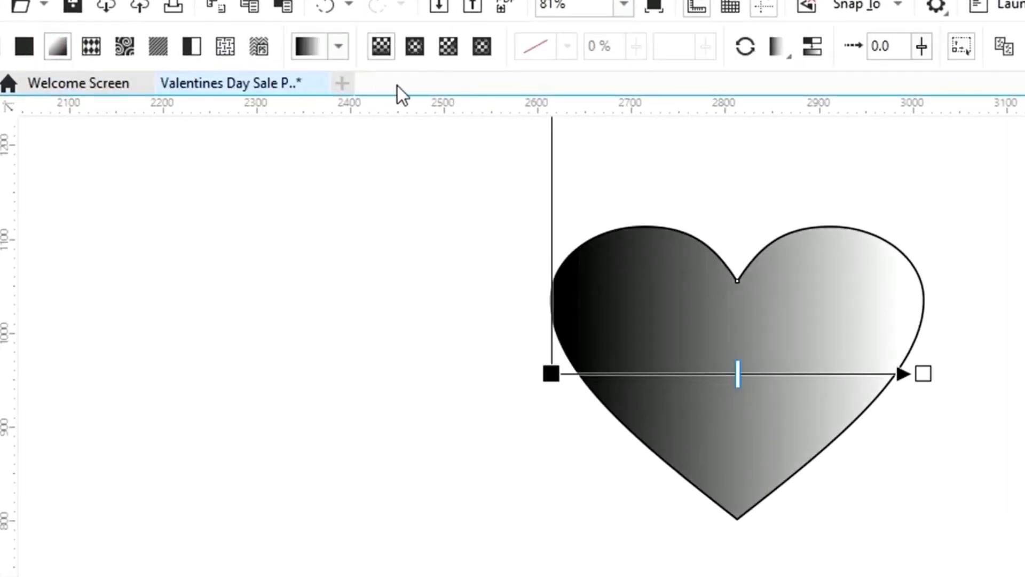
{"action": "left_click", "coordinate": [419, 54]}
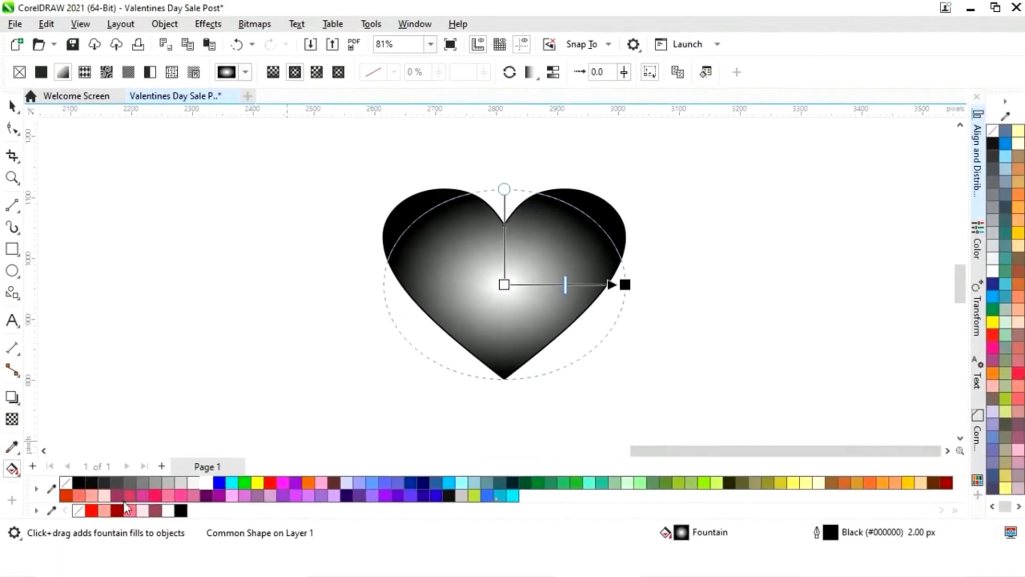
- Colour the heart's fountain fill red at the centre and dark red at the outer end, and stretch it beyond the heart's edge
{"action": "left_click_drag", "start_coordinate": [92, 510], "coordinate": [506, 289]}
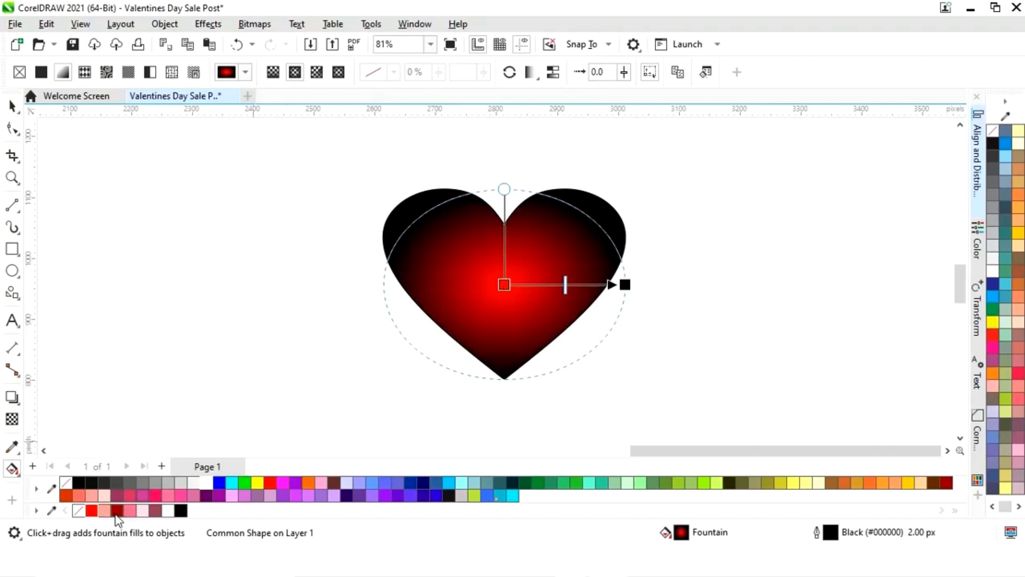
{"action": "left_click_drag", "start_coordinate": [118, 514], "coordinate": [625, 285]}
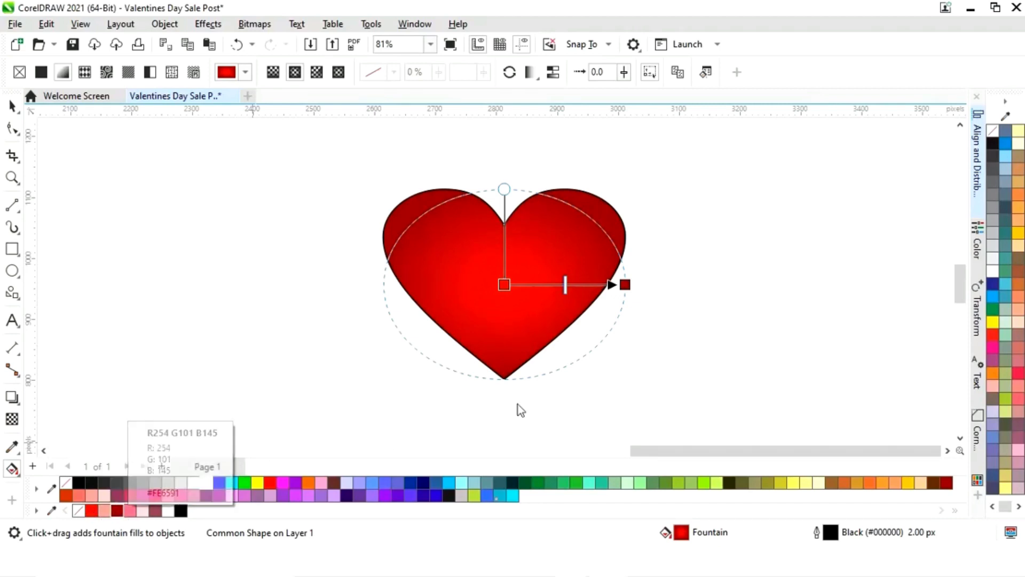
{"action": "left_click_drag", "start_coordinate": [624, 284], "coordinate": [688, 284]}
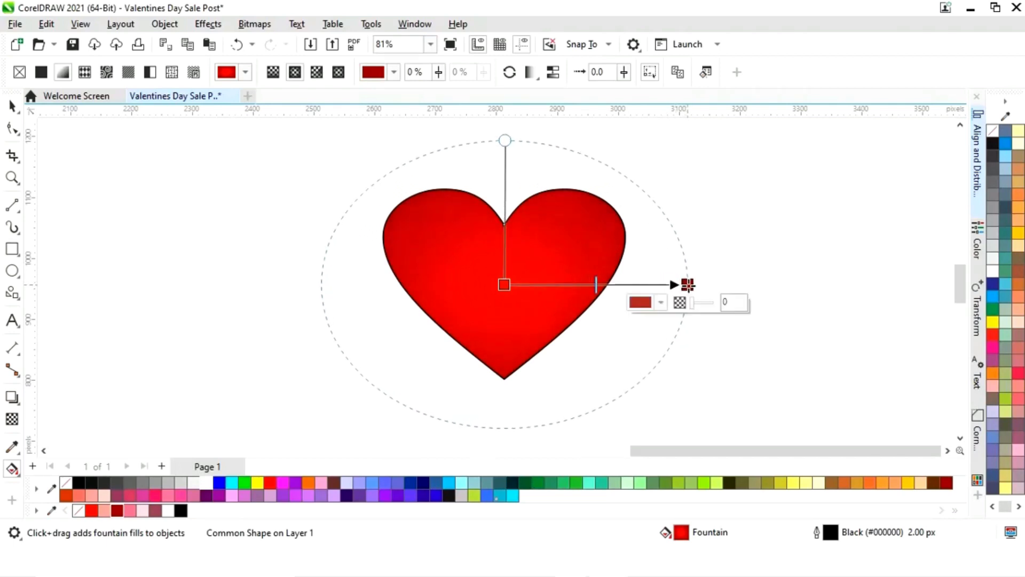
- Remove the heart's black outline
{"action": "left_click", "coordinate": [12, 109]}
{"action": "right_click", "coordinate": [66, 483]}
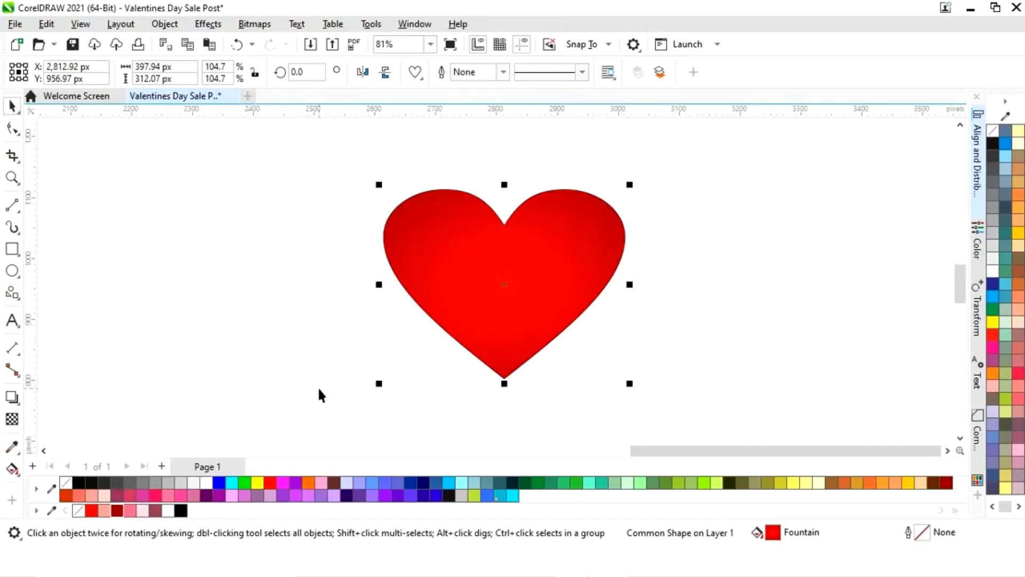
- Place a copy of the gradient heart slightly below the original so that their upper edges leave a crescent gap
{"action": "left_click", "coordinate": [591, 399]}
{"action": "left_click", "coordinate": [522, 306]}
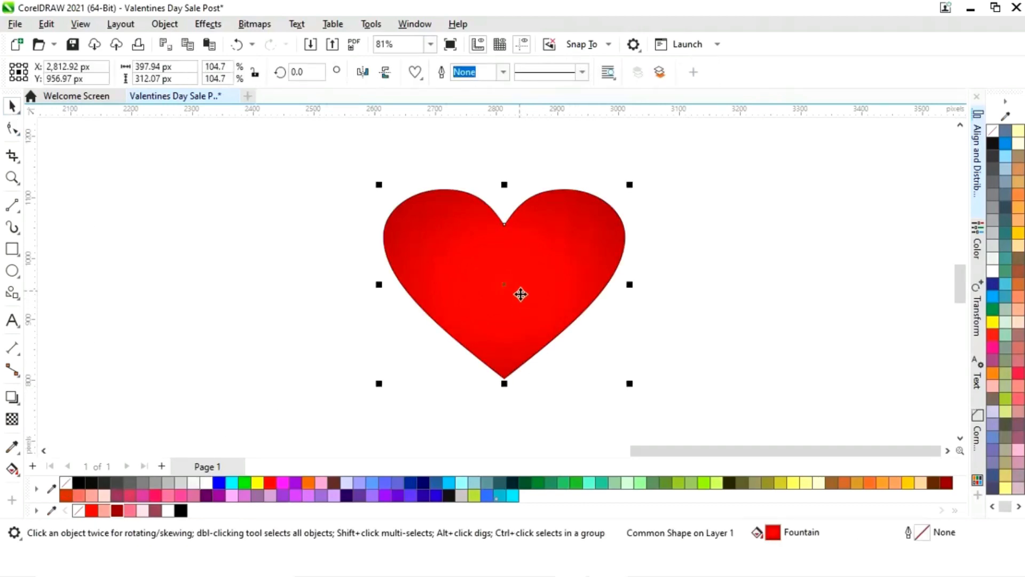
{"action": "left_click_drag", "start_coordinate": [518, 278], "coordinate": [520, 294]}
{"action": "left_click", "coordinate": [731, 279]}
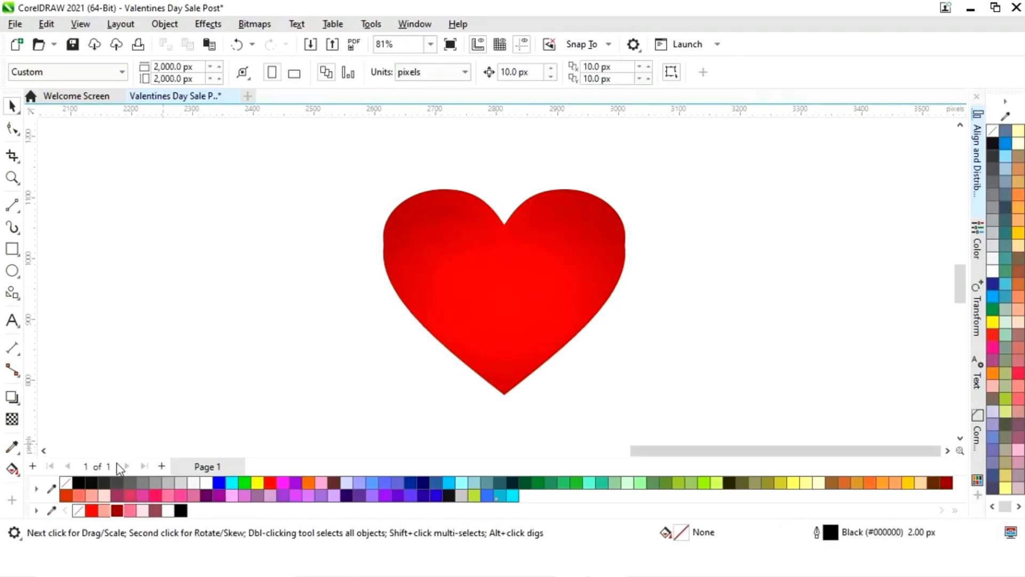
- Create a white shape from the upper crescent between the two overlapping hearts with Smart Fill
{"action": "left_click", "coordinate": [19, 477]}
{"action": "left_click", "coordinate": [53, 490]}
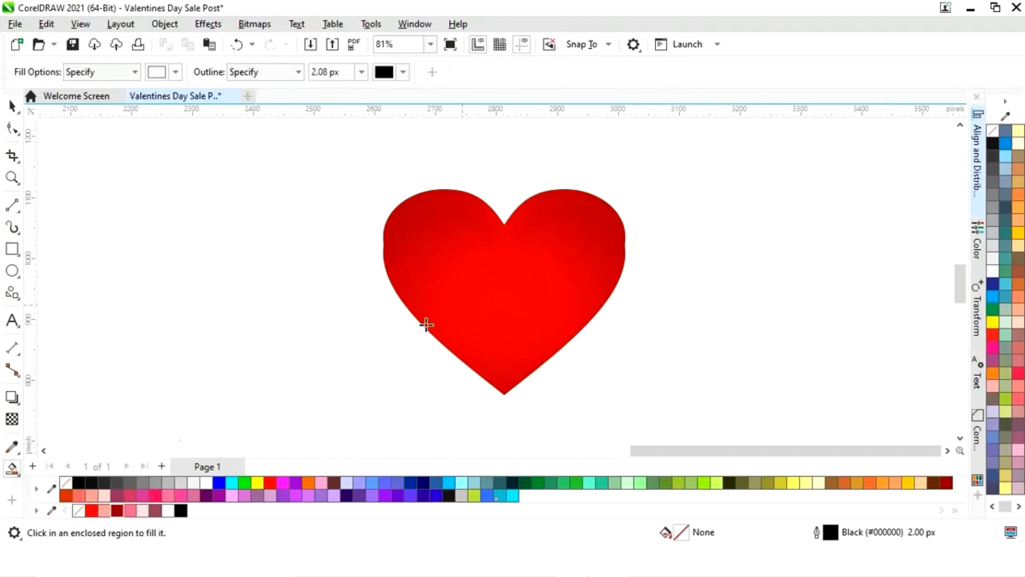
{"action": "left_click", "coordinate": [478, 209]}
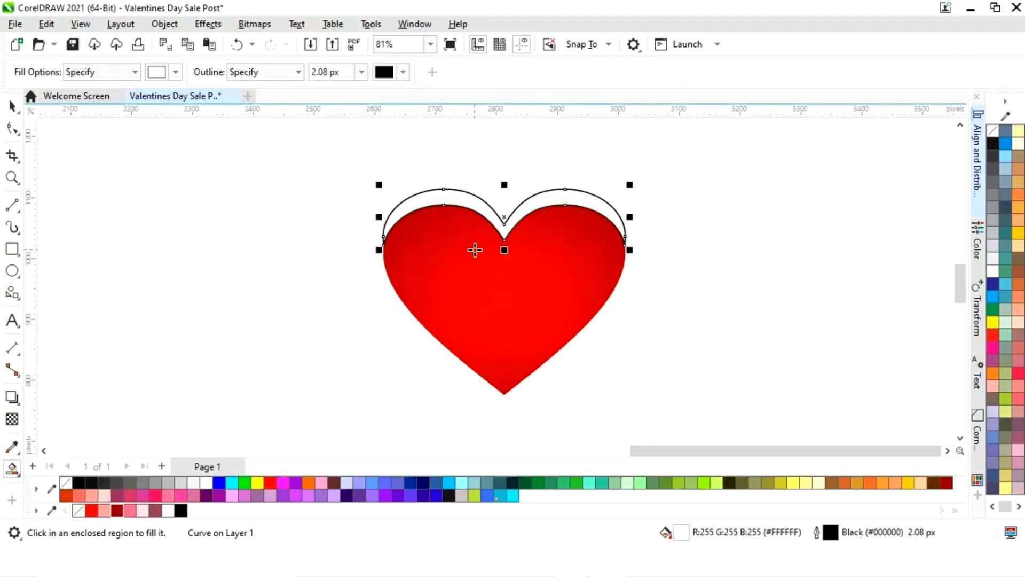
- Delete the lower heart copy and remove the white crescent's black outline
{"action": "left_click", "coordinate": [12, 106]}
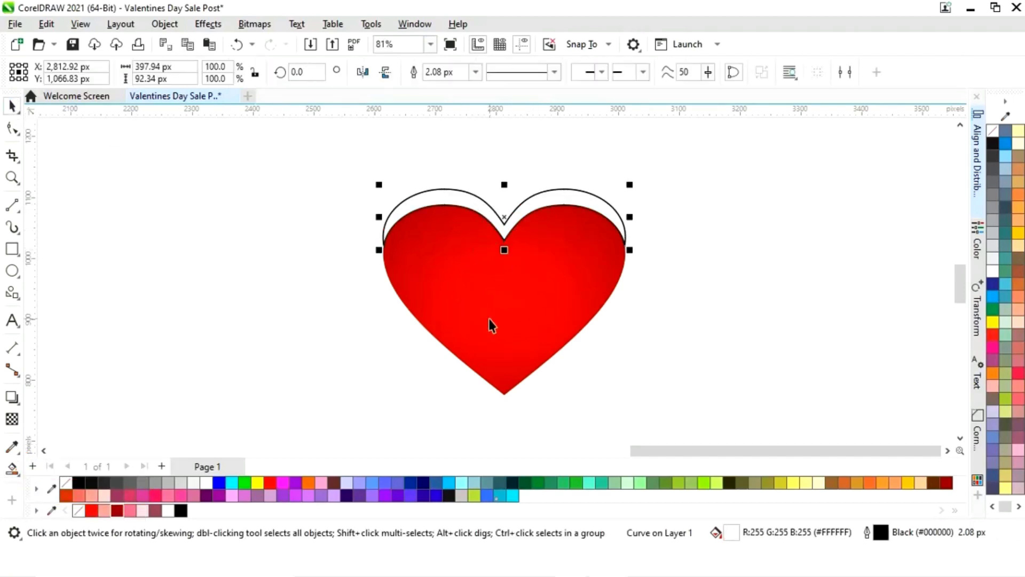
{"action": "left_click", "coordinate": [506, 332]}
{"action": "key", "text": "Escape"}
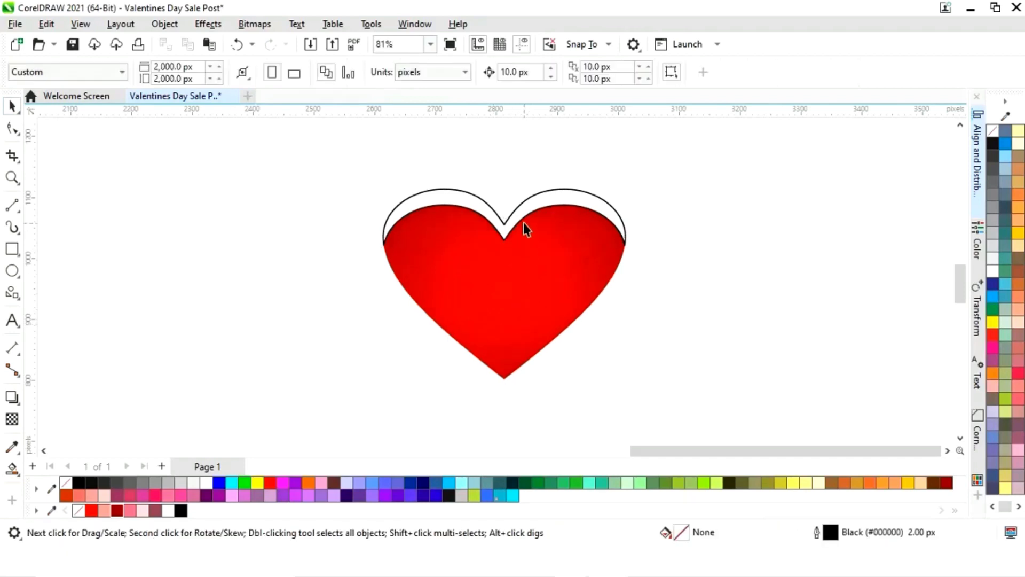
{"action": "left_click", "coordinate": [523, 223]}
{"action": "right_click", "coordinate": [66, 484]}
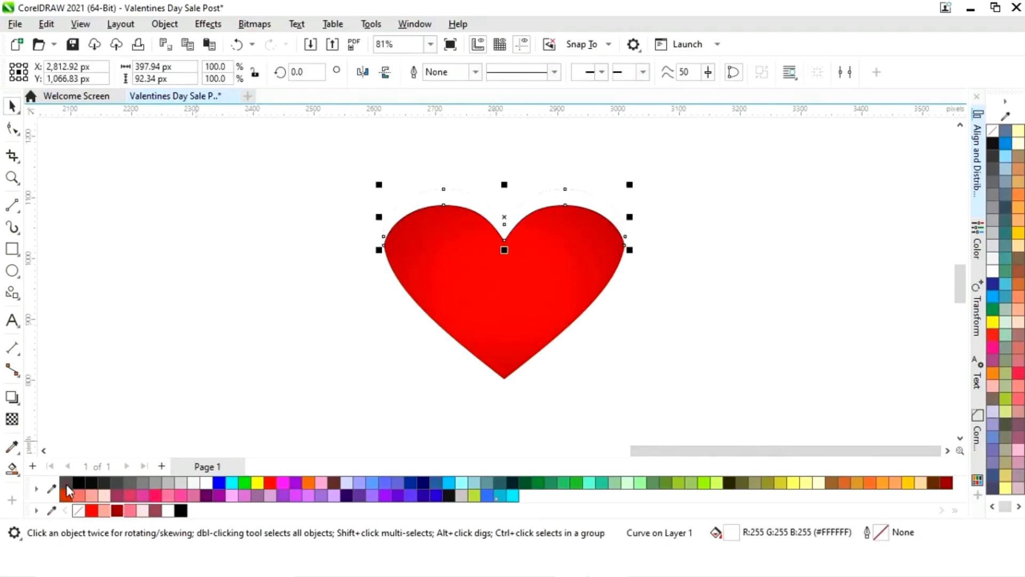
- Apply a Gaussian Blur with a 19.0 pixel radius to the white crescent
{"action": "left_click", "coordinate": [207, 24]}
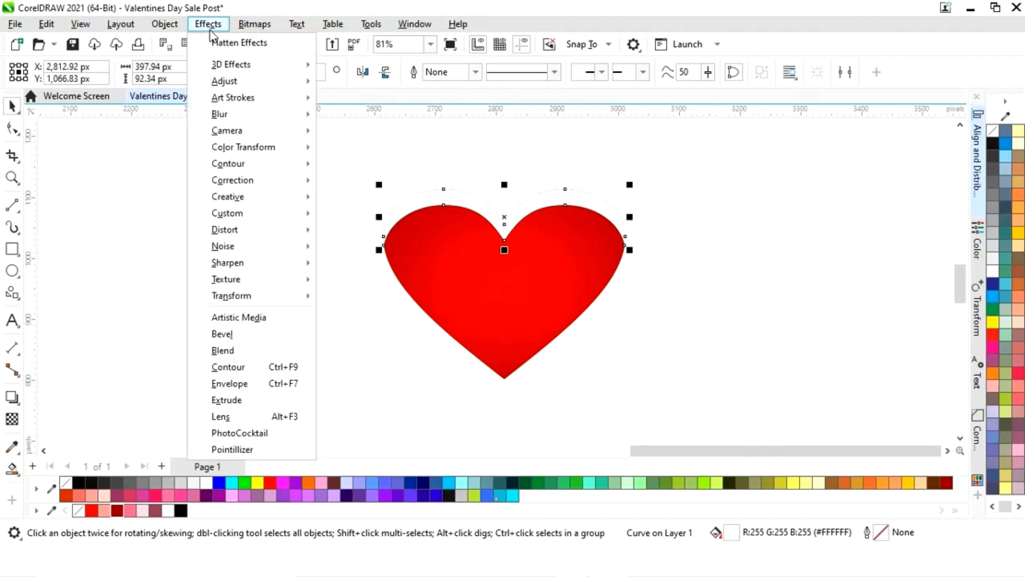
{"action": "mouse_move", "coordinate": [230, 118]}
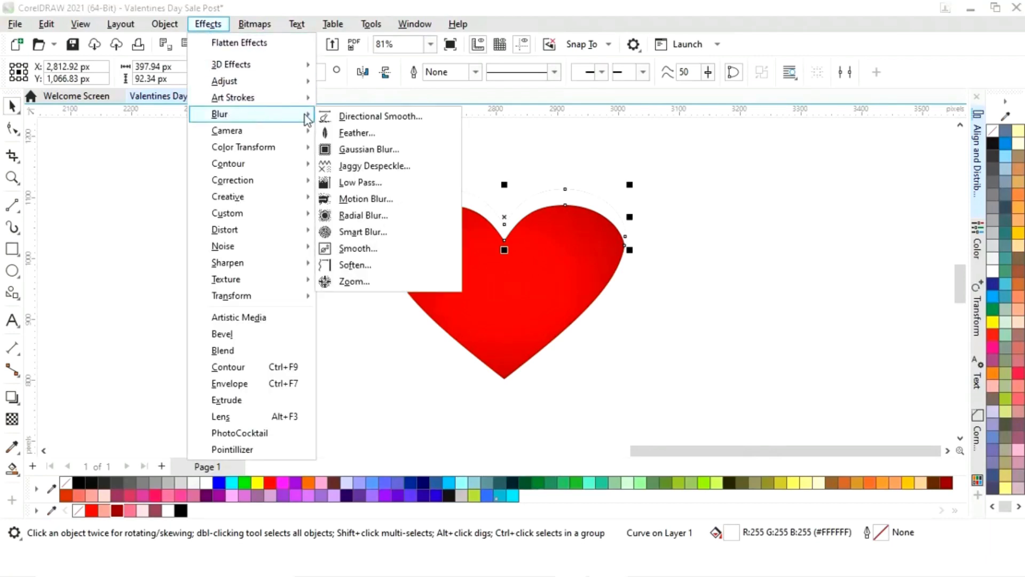
{"action": "left_click", "coordinate": [374, 149]}
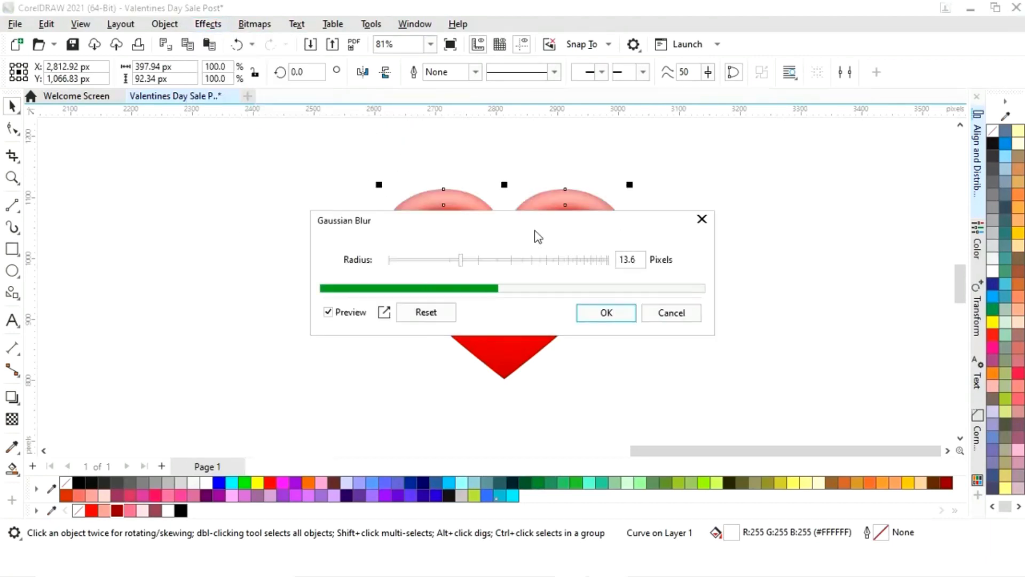
{"action": "left_click_drag", "start_coordinate": [515, 229], "coordinate": [658, 316]}
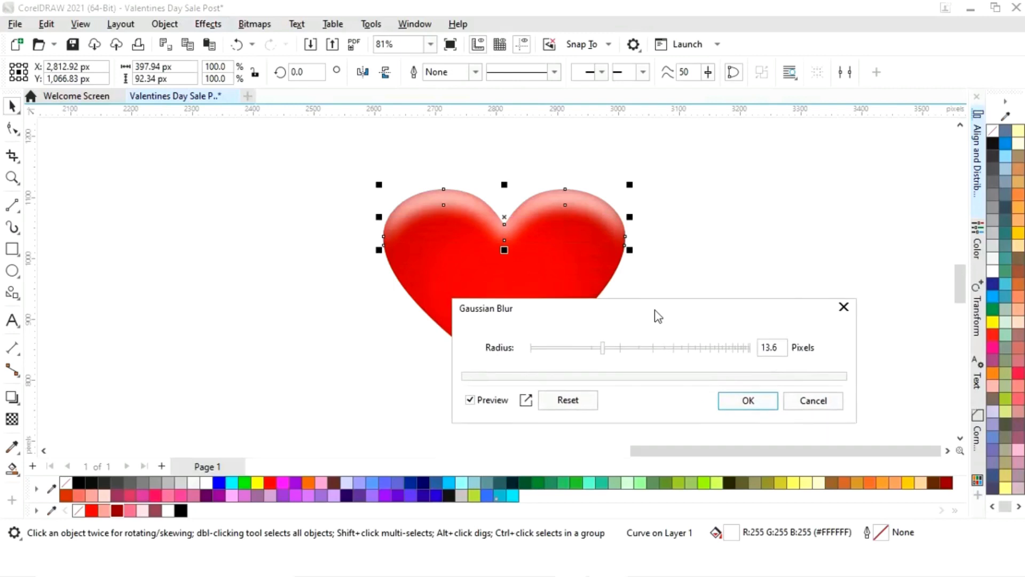
{"action": "left_click", "coordinate": [643, 349]}
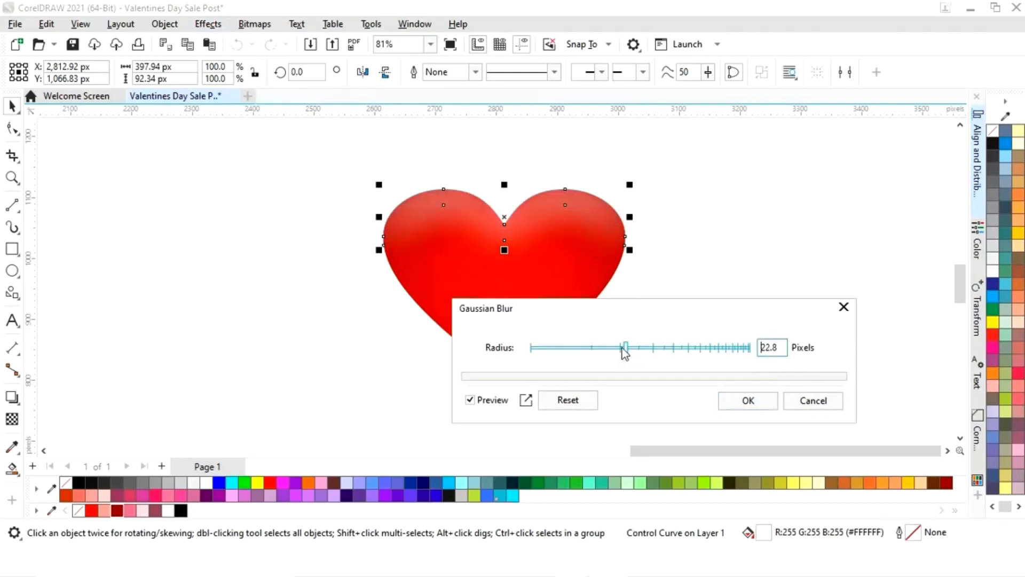
{"action": "left_click_drag", "start_coordinate": [623, 349], "coordinate": [623, 346]}
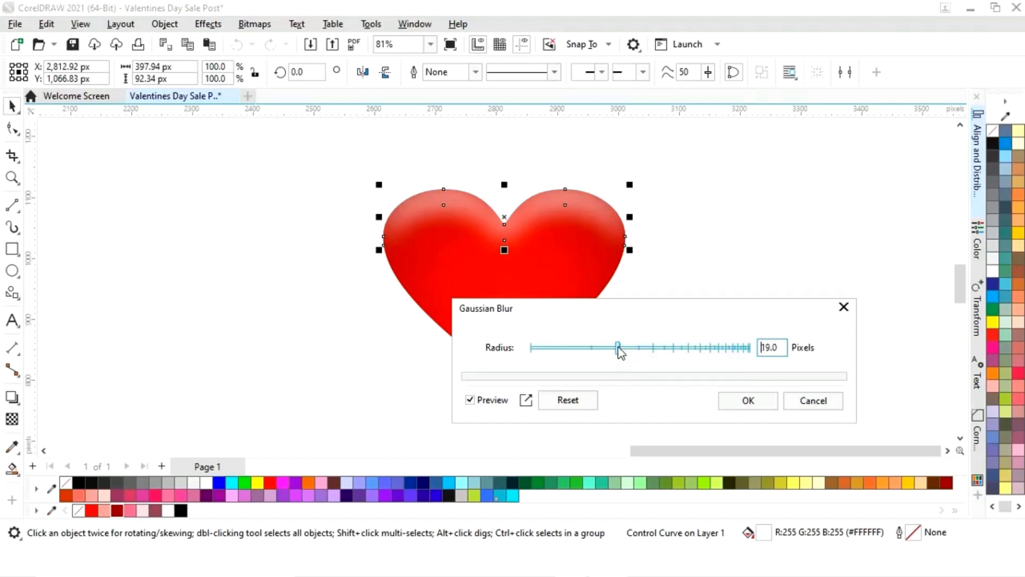
{"action": "left_click", "coordinate": [750, 410]}
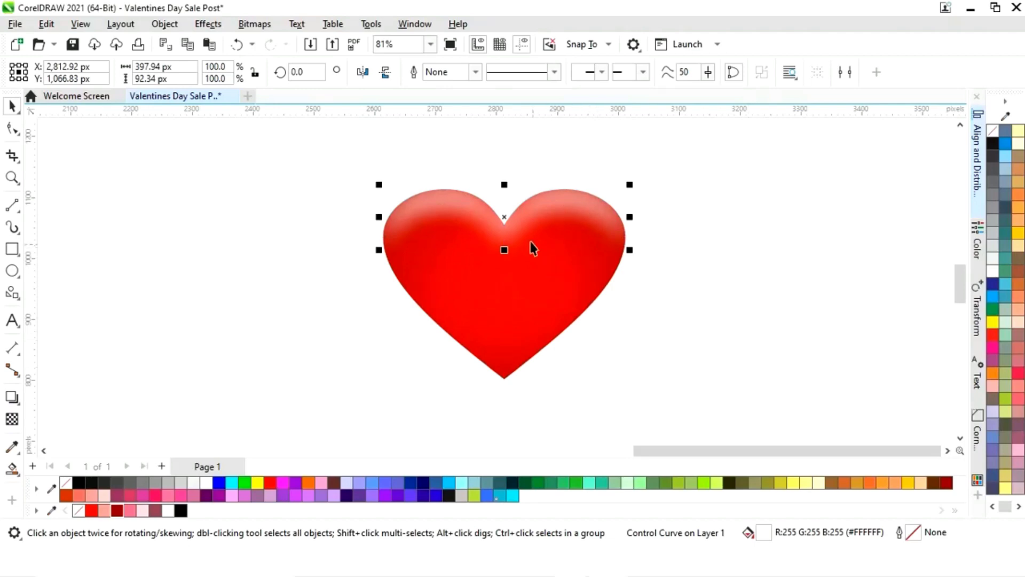
- PowerClip the blurred white crescent inside the heart
{"action": "right_click", "coordinate": [512, 222]}
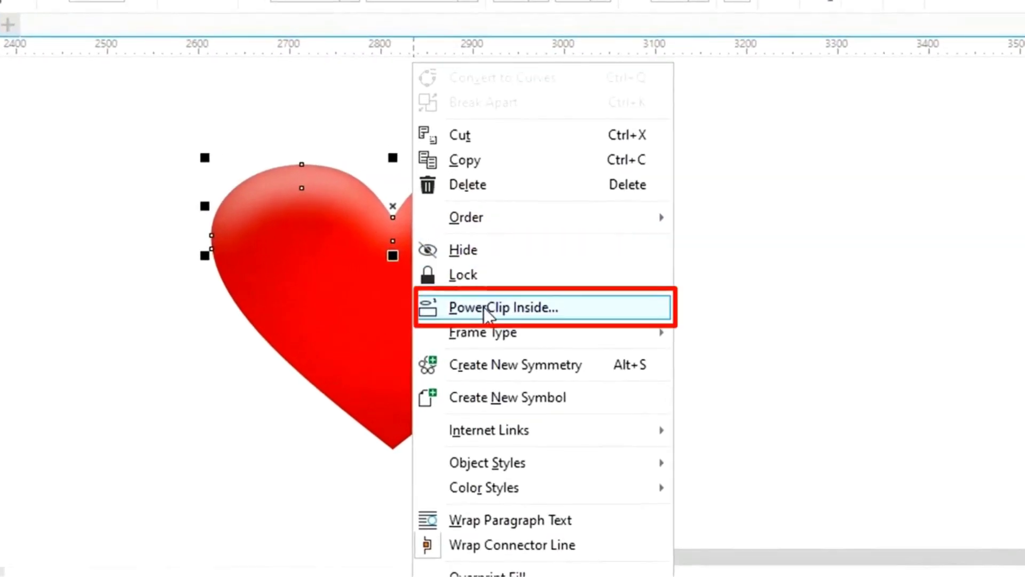
{"action": "left_click", "coordinate": [487, 309]}
{"action": "left_click", "coordinate": [442, 300]}
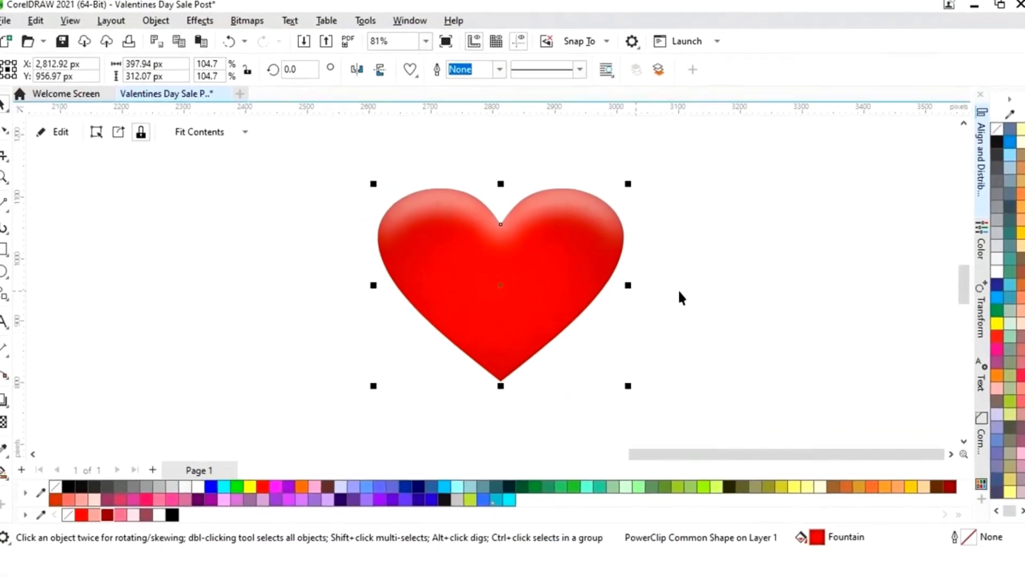
- Place a copy of the highlighted heart about 27 px to the right of and 7 px below the original
{"action": "left_click", "coordinate": [679, 292]}
{"action": "left_click", "coordinate": [494, 290]}
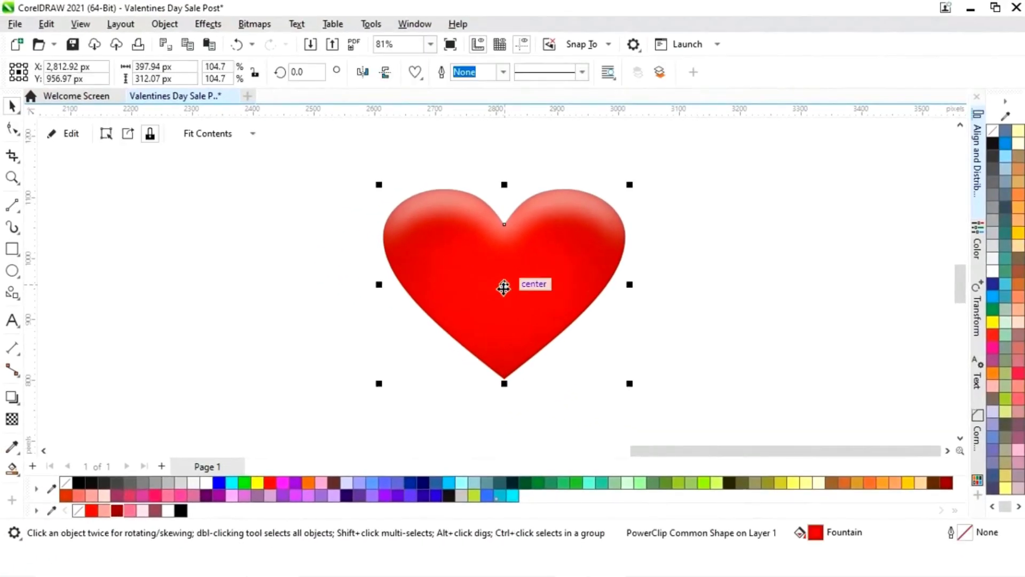
{"action": "left_click_drag", "start_coordinate": [504, 288], "coordinate": [522, 288]}
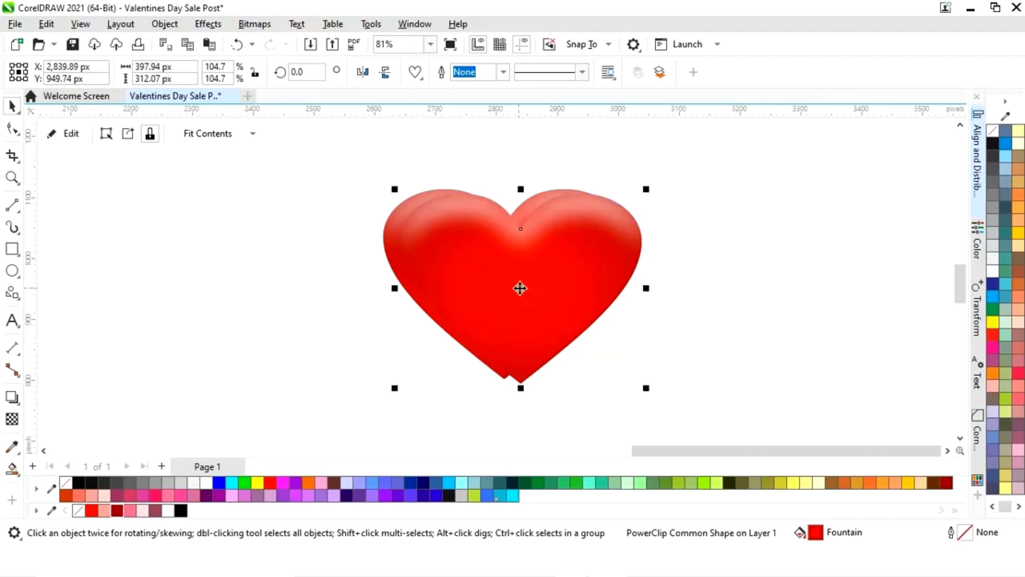
- Create a shape from the left crescent between the two overlapping hearts with Smart Fill
{"action": "left_click", "coordinate": [190, 426]}
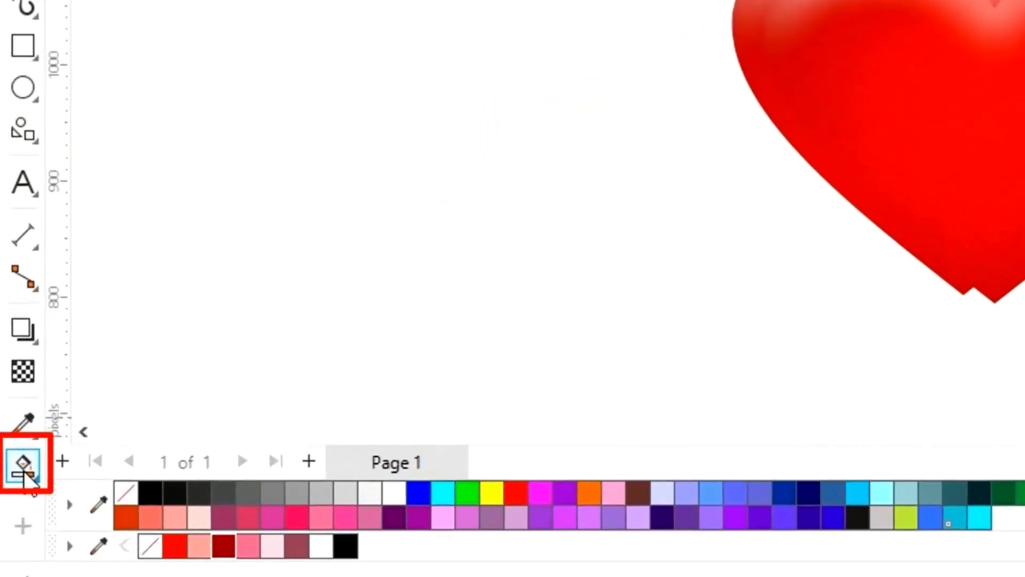
{"action": "left_click", "coordinate": [24, 464]}
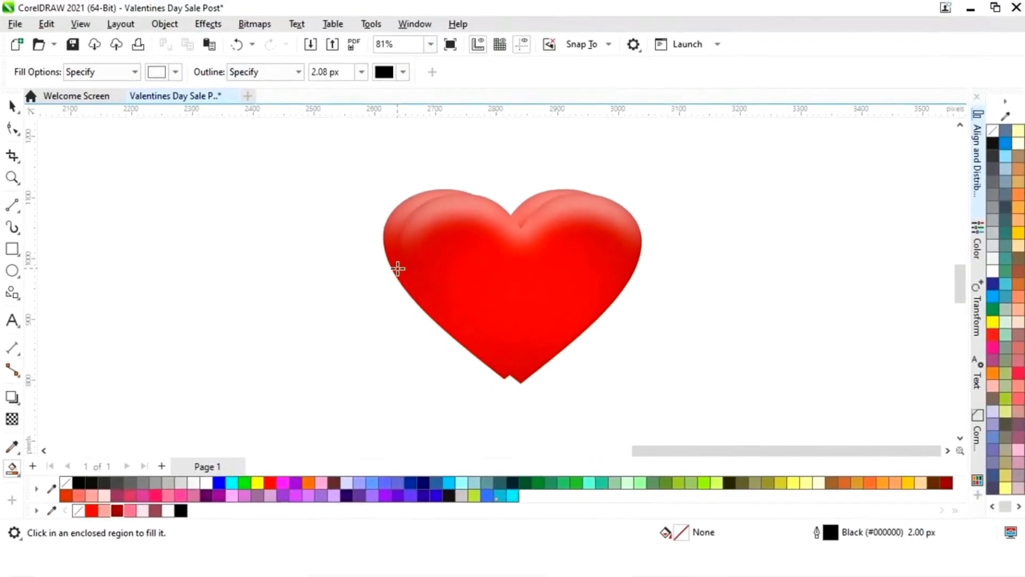
{"action": "left_click", "coordinate": [792, 70]}
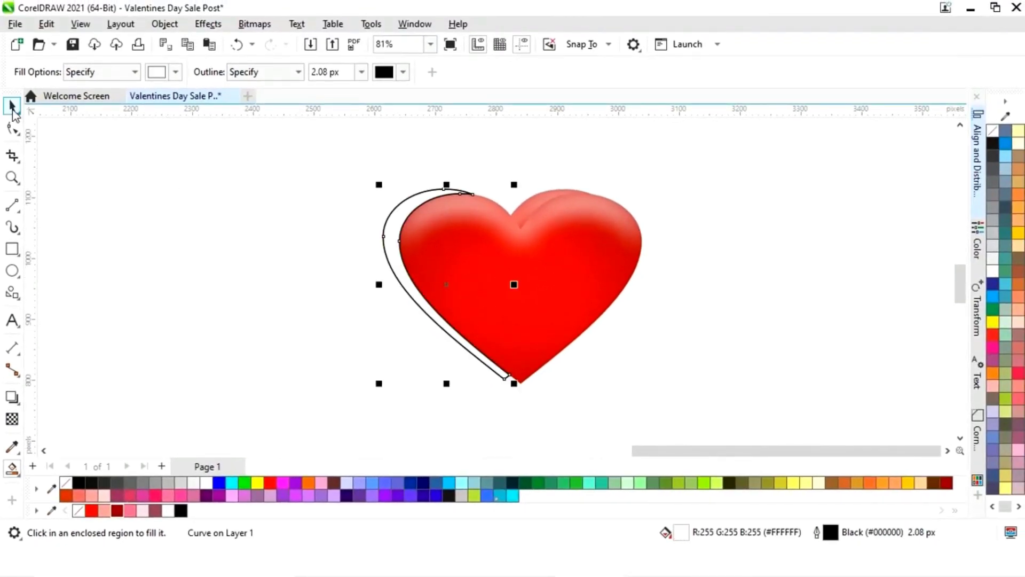
- Colour the left crescent Ruby Red (#990000) and remove its black outline
{"action": "left_click", "coordinate": [13, 107]}
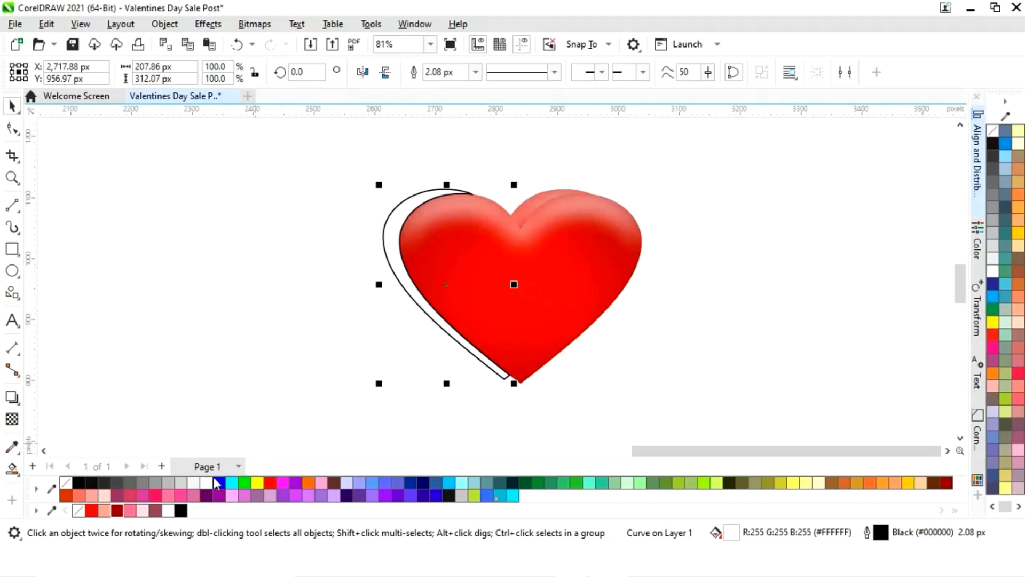
{"action": "left_click", "coordinate": [117, 513]}
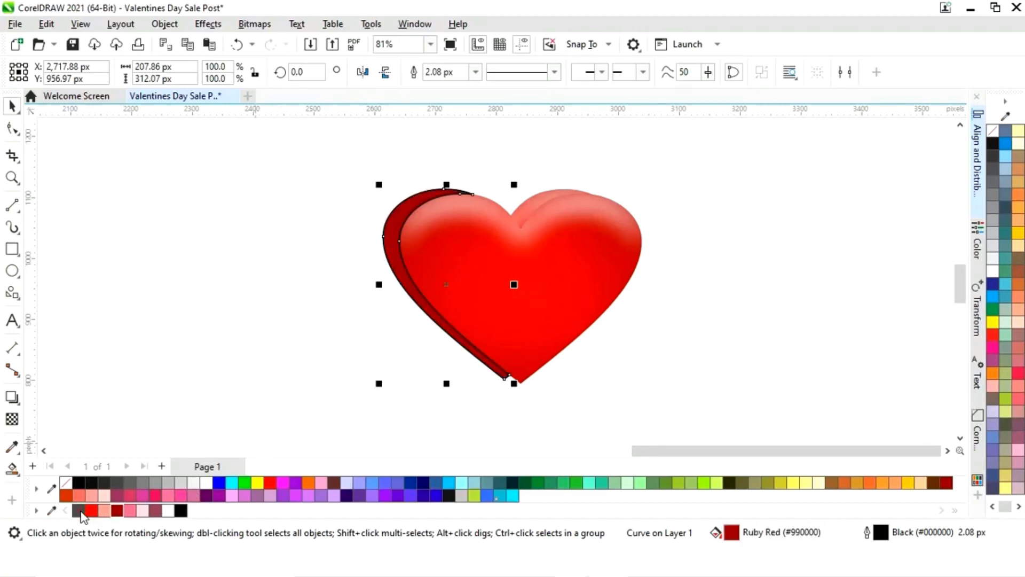
{"action": "right_click", "coordinate": [78, 510]}
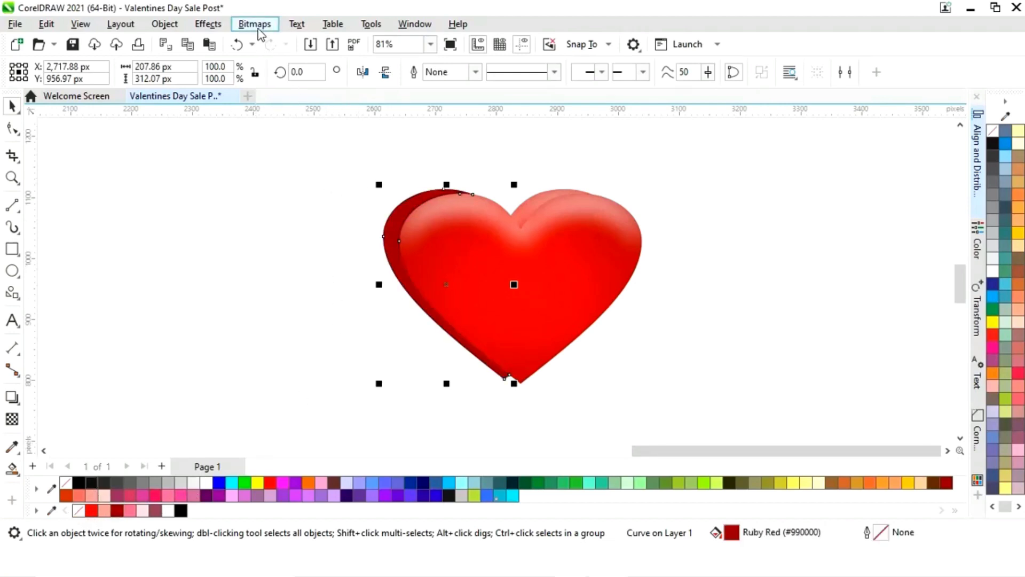
- Remove the offset heart copy, keeping the original heart and the dark red crescent
{"action": "left_click", "coordinate": [656, 315]}
{"action": "left_click", "coordinate": [611, 299]}
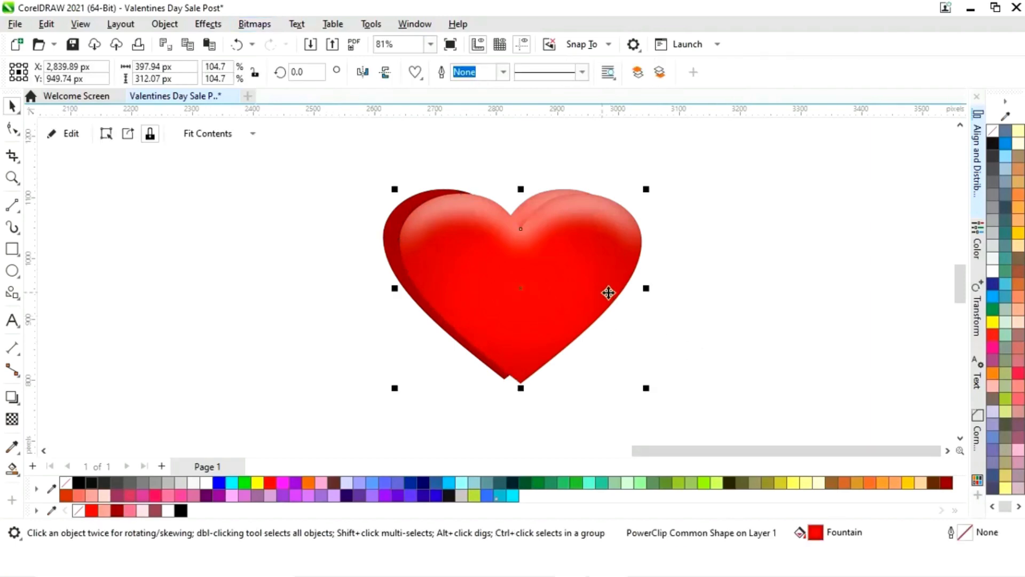
{"action": "key", "text": "ctrl+z"}
- Apply a Gaussian Blur with a 19.0 pixel radius to the dark red crescent on the heart's left edge
{"action": "left_click", "coordinate": [401, 286]}
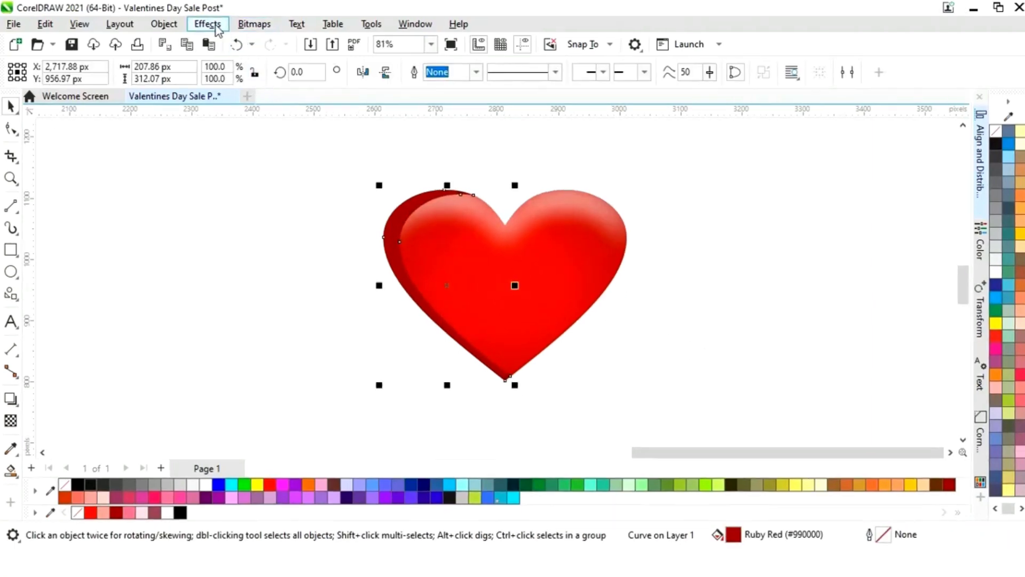
{"action": "left_click", "coordinate": [217, 25]}
{"action": "mouse_move", "coordinate": [231, 118]}
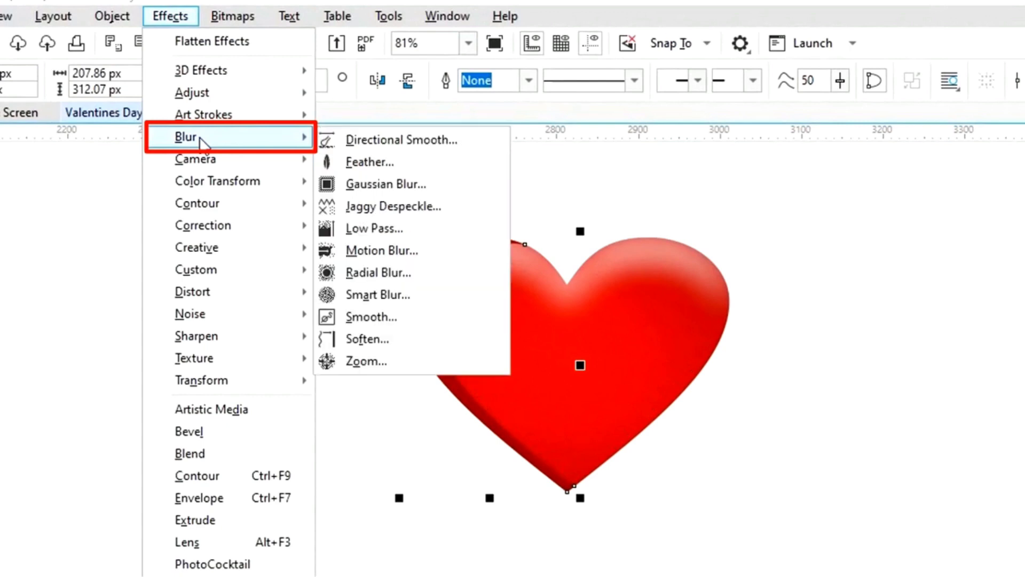
{"action": "left_click", "coordinate": [386, 184]}
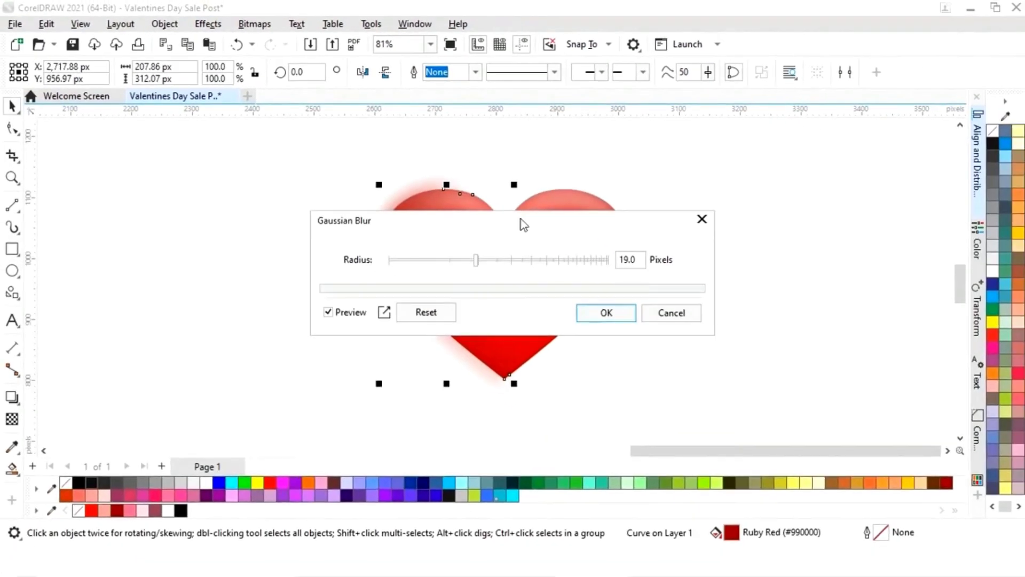
{"action": "left_click_drag", "start_coordinate": [522, 220], "coordinate": [749, 218]}
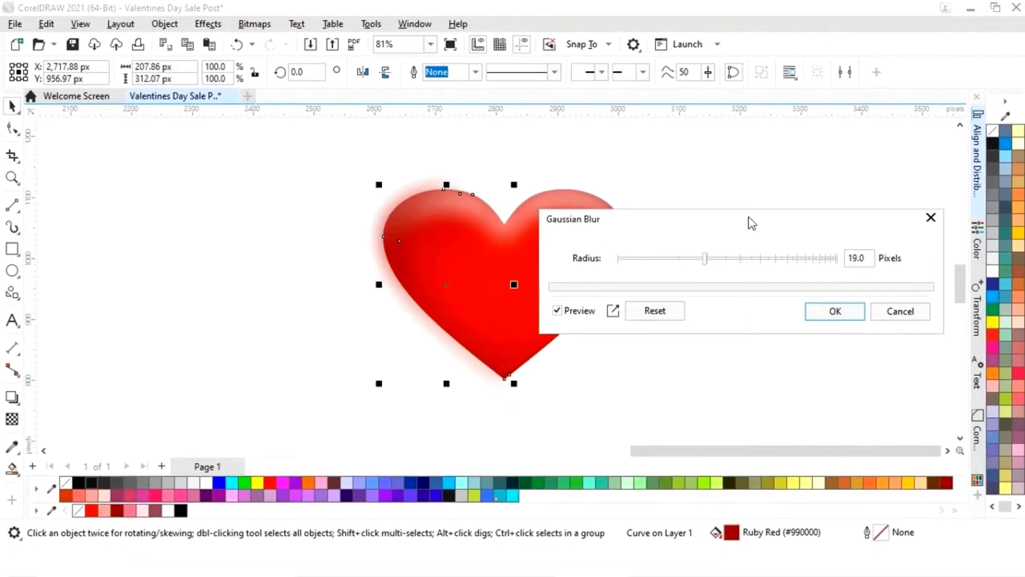
{"action": "left_click", "coordinate": [829, 313]}
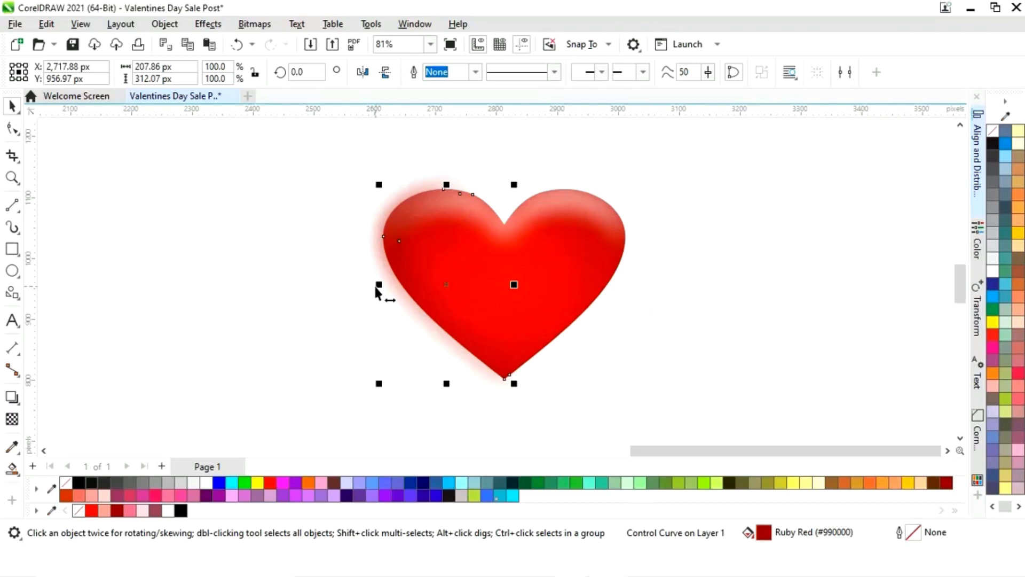
- Place a mirrored copy of the blurred dark red crescent on the heart's right edge and PowerClip it inside the heart
{"action": "left_click_drag", "start_coordinate": [377, 292], "coordinate": [569, 285]}
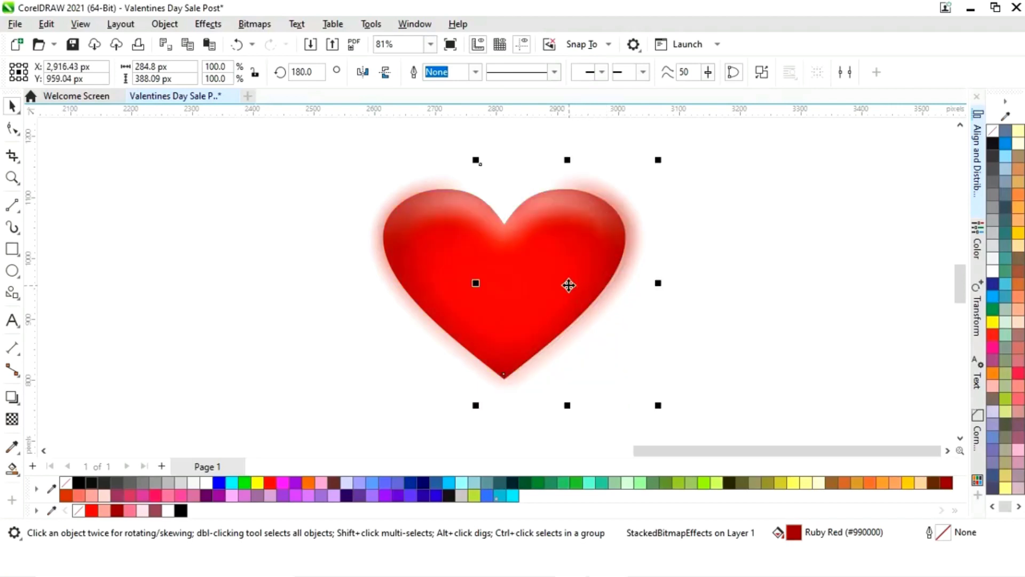
{"action": "right_click", "coordinate": [611, 283]}
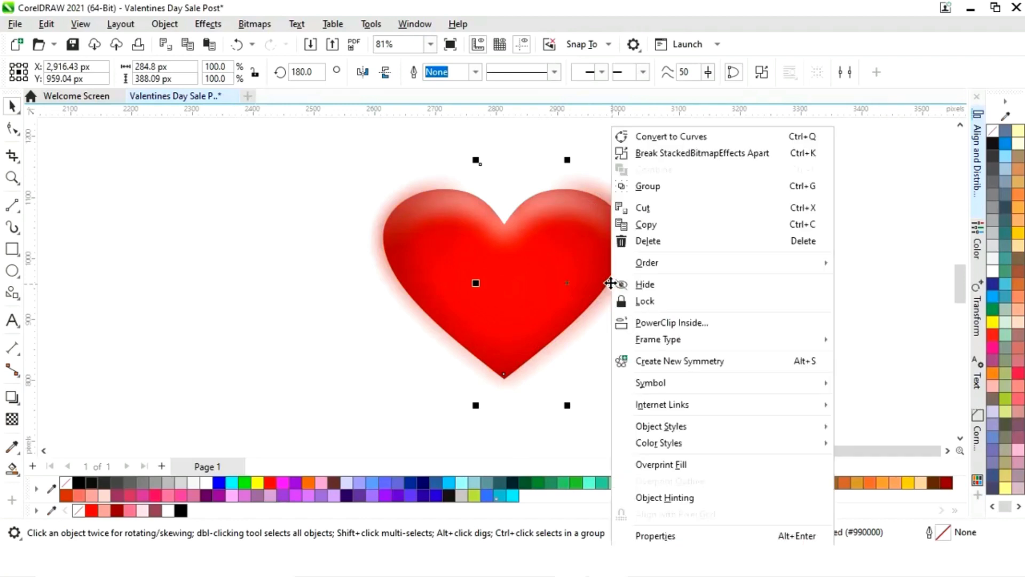
{"action": "left_click", "coordinate": [665, 323]}
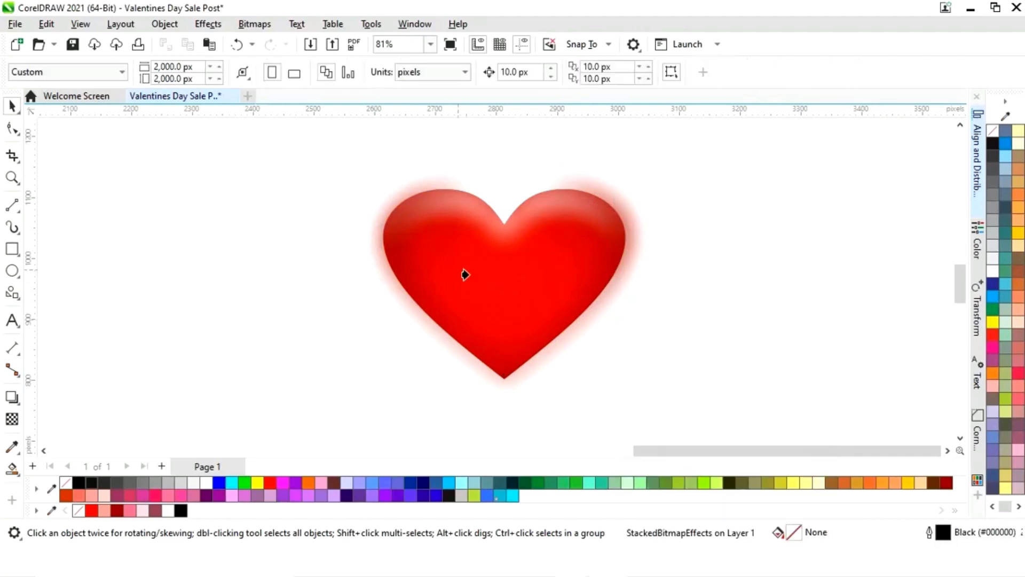
{"action": "left_click", "coordinate": [438, 266]}
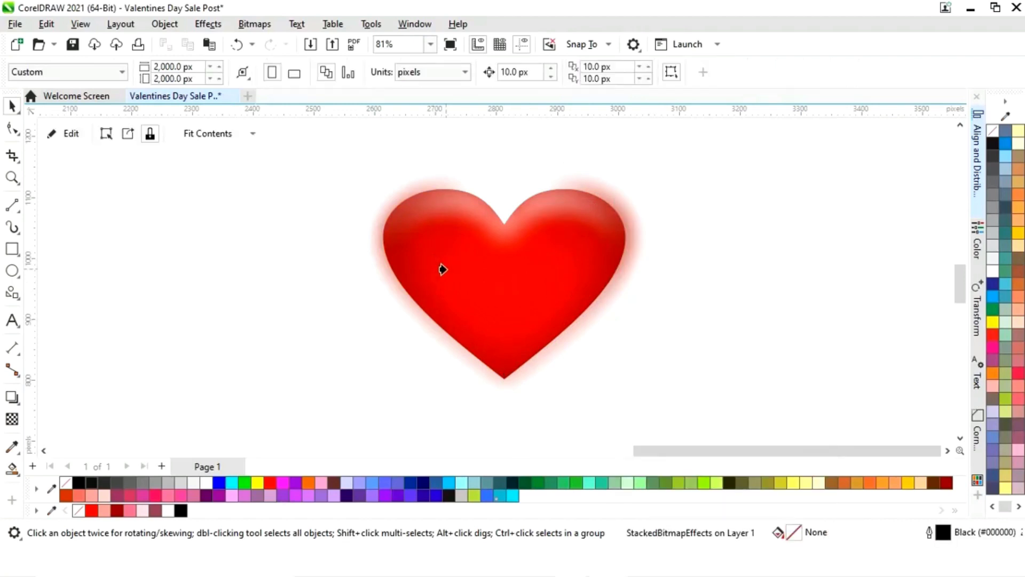
- PowerClip the blurred dark red crescent on the heart's left edge inside the heart
{"action": "left_click", "coordinate": [376, 255]}
{"action": "left_click", "coordinate": [415, 286]}
{"action": "right_click", "coordinate": [415, 286]}
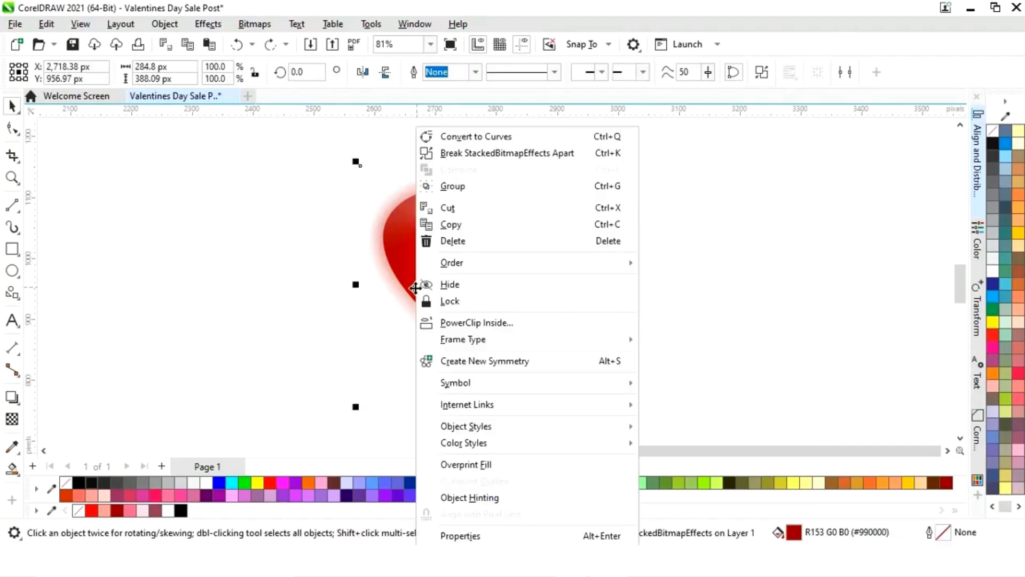
{"action": "left_click", "coordinate": [501, 323]}
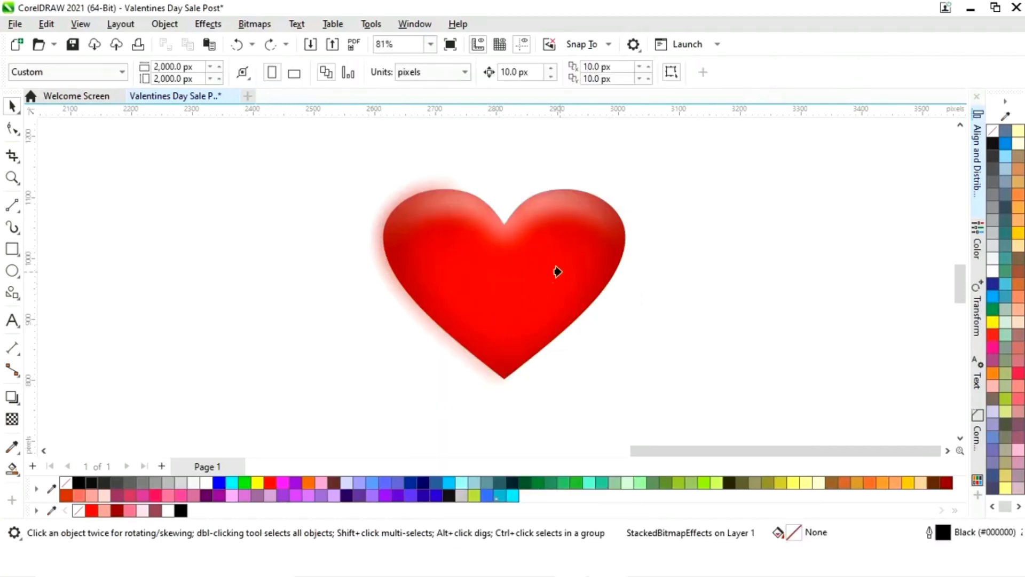
{"action": "left_click", "coordinate": [562, 266]}
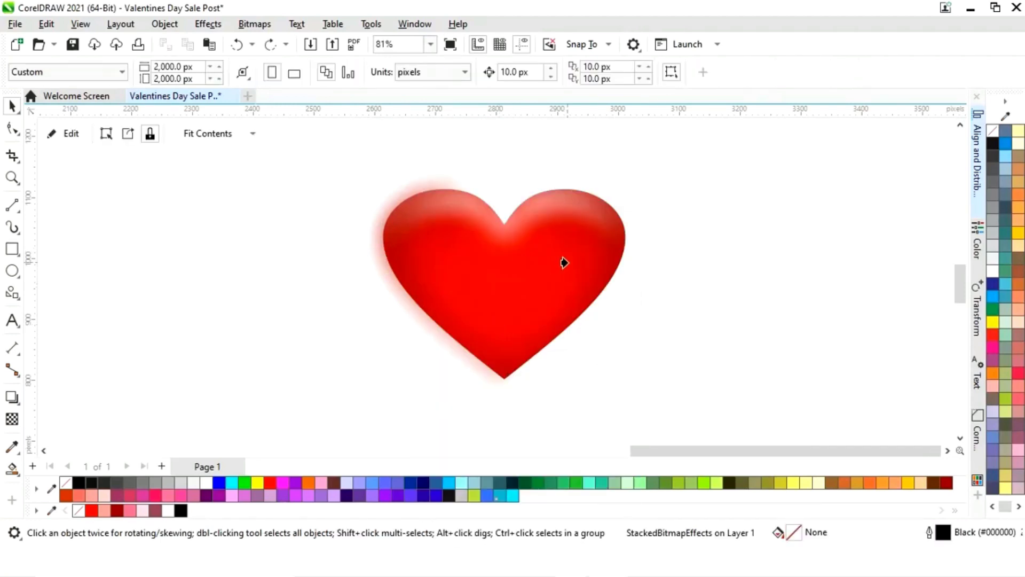
{"action": "left_click", "coordinate": [699, 269]}
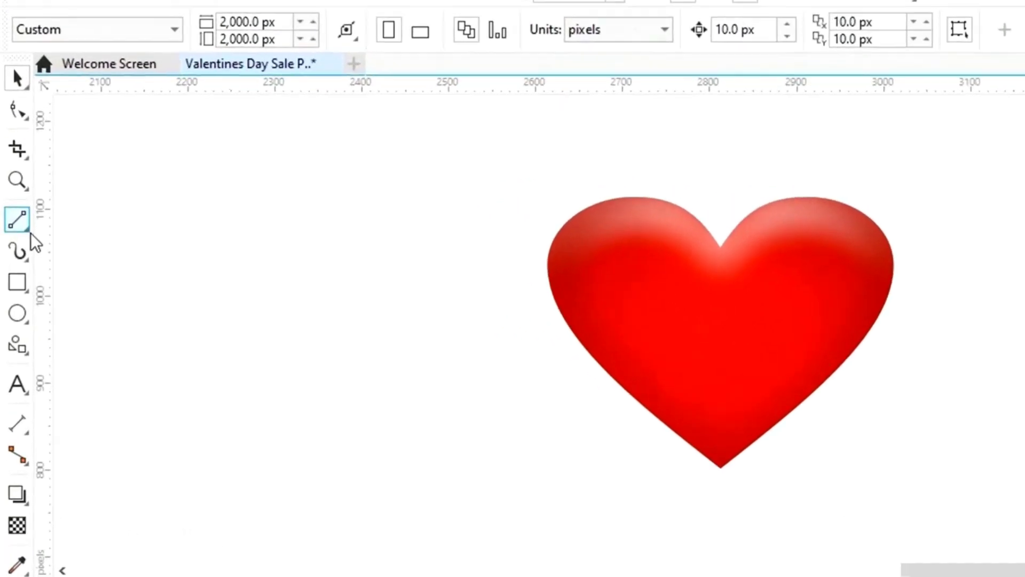
- Draw a closed narrow triangle about 73 × 96 px with the Pen tool near the heart's lower-left edge
{"action": "left_click", "coordinate": [18, 210]}
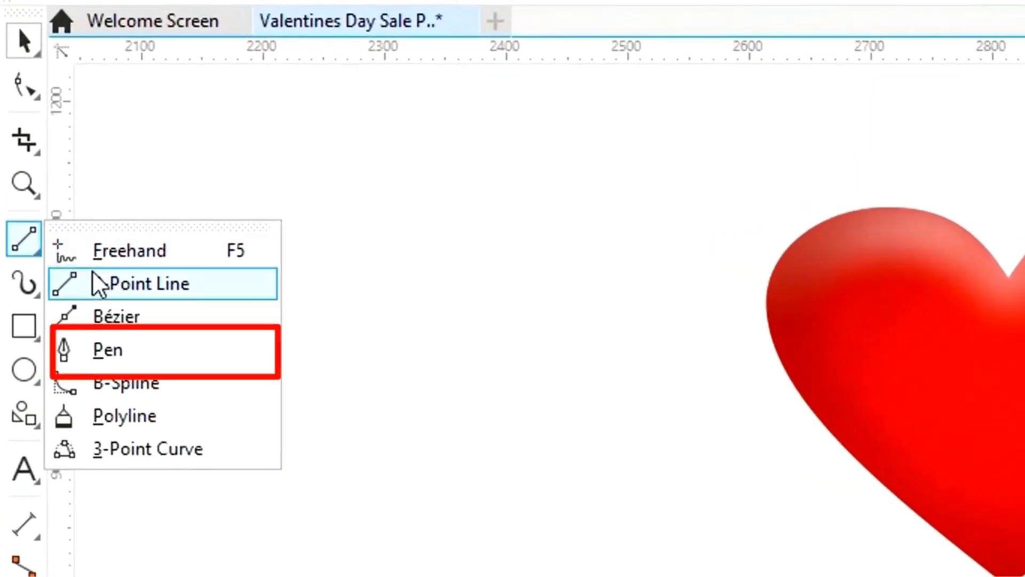
{"action": "left_click", "coordinate": [111, 353]}
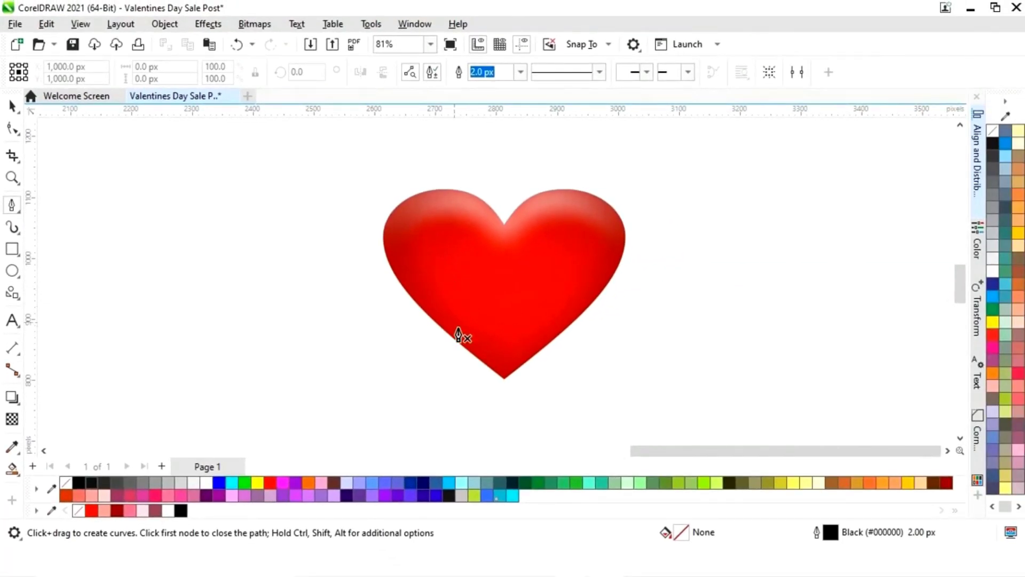
{"action": "left_click", "coordinate": [483, 351]}
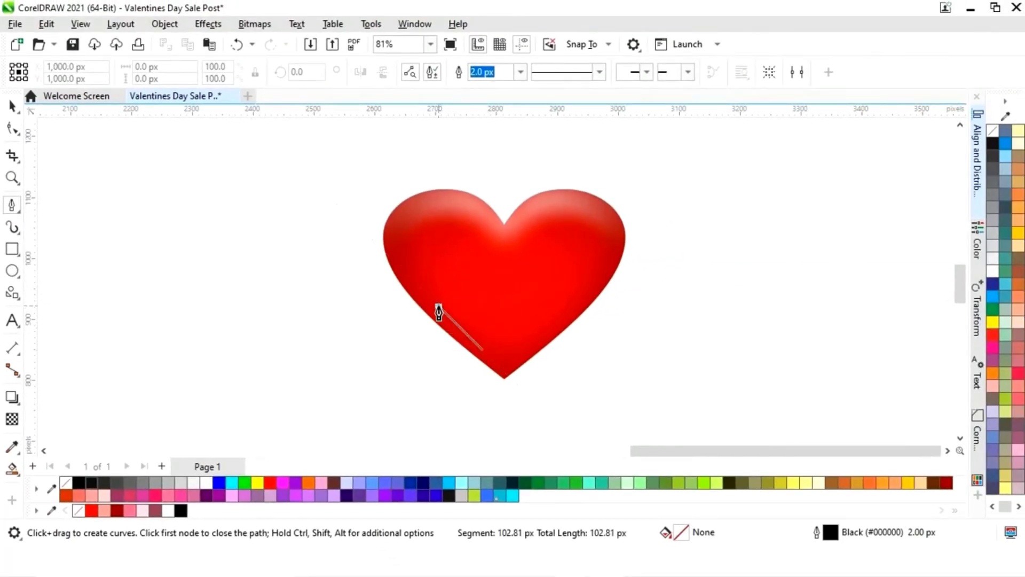
{"action": "left_click_drag", "start_coordinate": [438, 307], "coordinate": [455, 304]}
{"action": "left_click", "coordinate": [458, 291]}
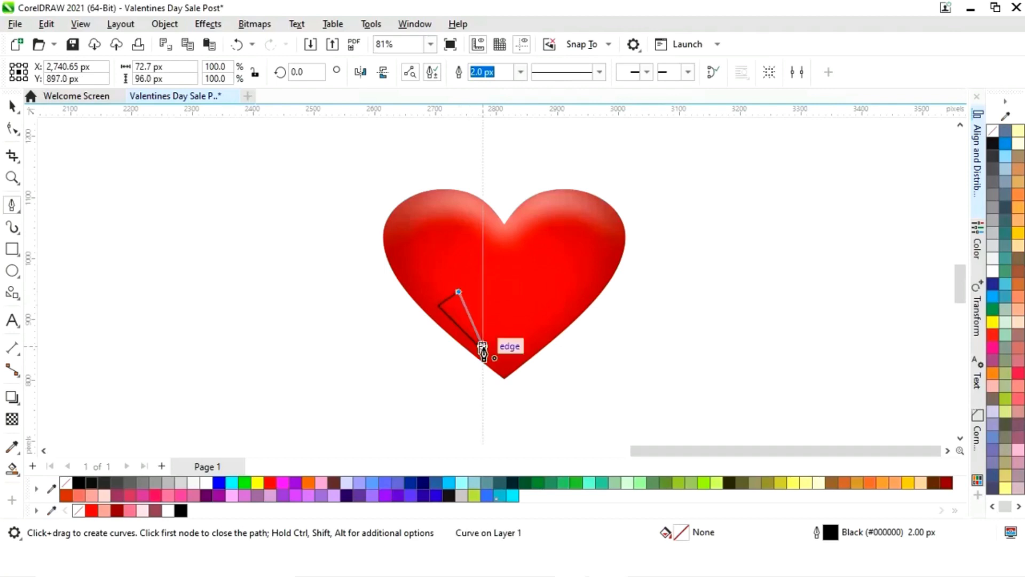
{"action": "left_click", "coordinate": [483, 350]}
- Draw a closed, flat-bottomed dome about 83 × 35 px in the heart's upper-right lobe
{"action": "left_click", "coordinate": [556, 240]}
{"action": "left_click", "coordinate": [606, 239]}
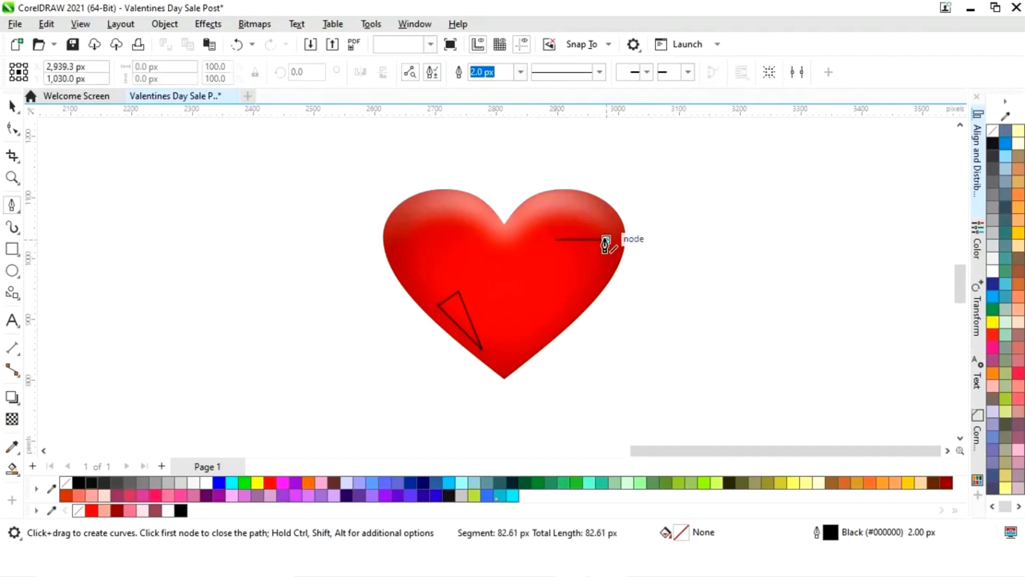
{"action": "left_click_drag", "start_coordinate": [581, 217], "coordinate": [563, 222]}
{"action": "left_click", "coordinate": [557, 239]}
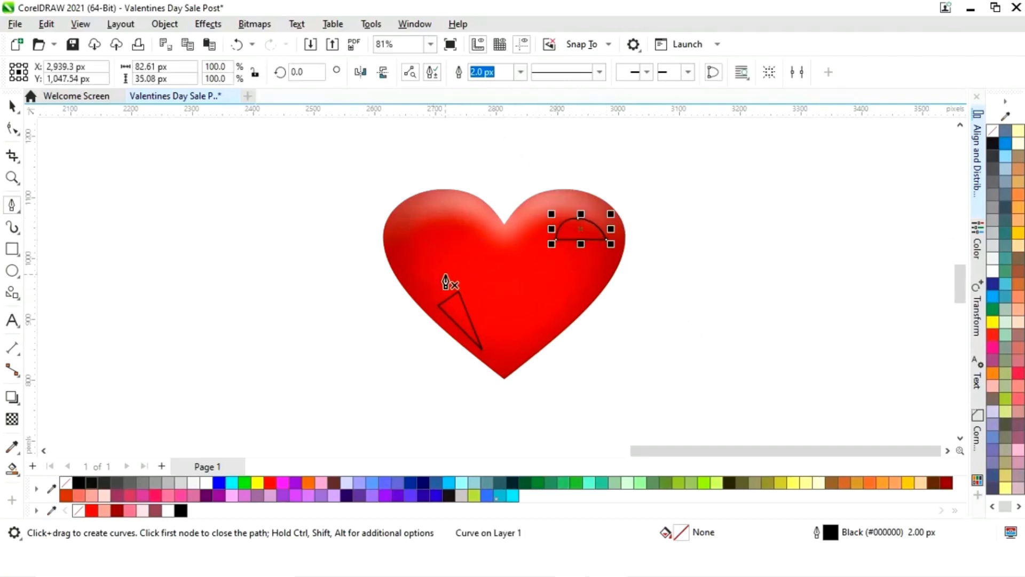
- Draw a small closed, slanted half-round shape about 46 × 56 px in the heart's upper-left lobe
{"action": "left_click", "coordinate": [428, 220]}
{"action": "left_click", "coordinate": [411, 251]}
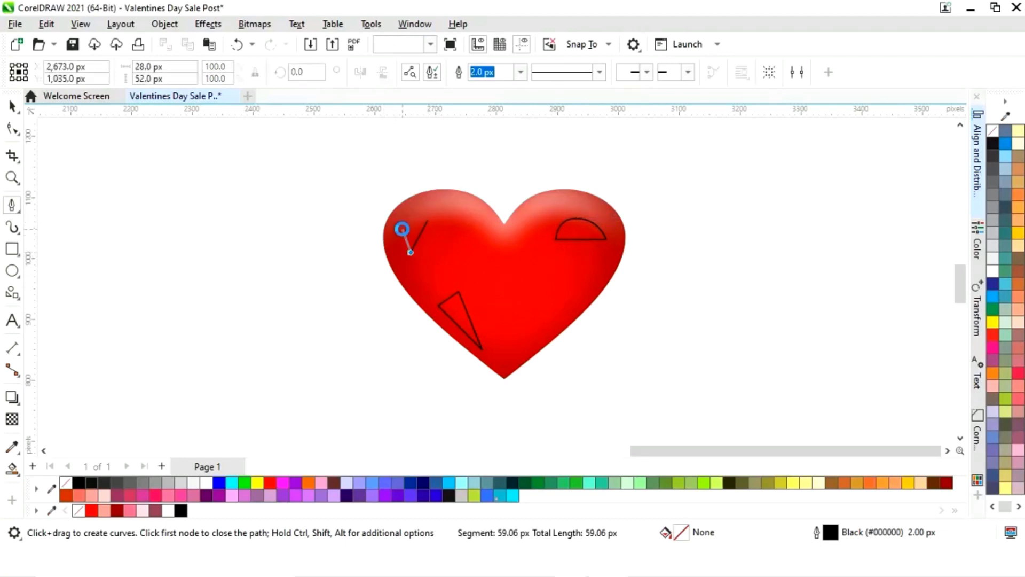
{"action": "left_click_drag", "start_coordinate": [402, 228], "coordinate": [408, 216]}
{"action": "left_click", "coordinate": [428, 220]}
- Fill all three highlight shapes on the heart with white (#FFFFFF) and remove their outlines
{"action": "left_click", "coordinate": [12, 106]}
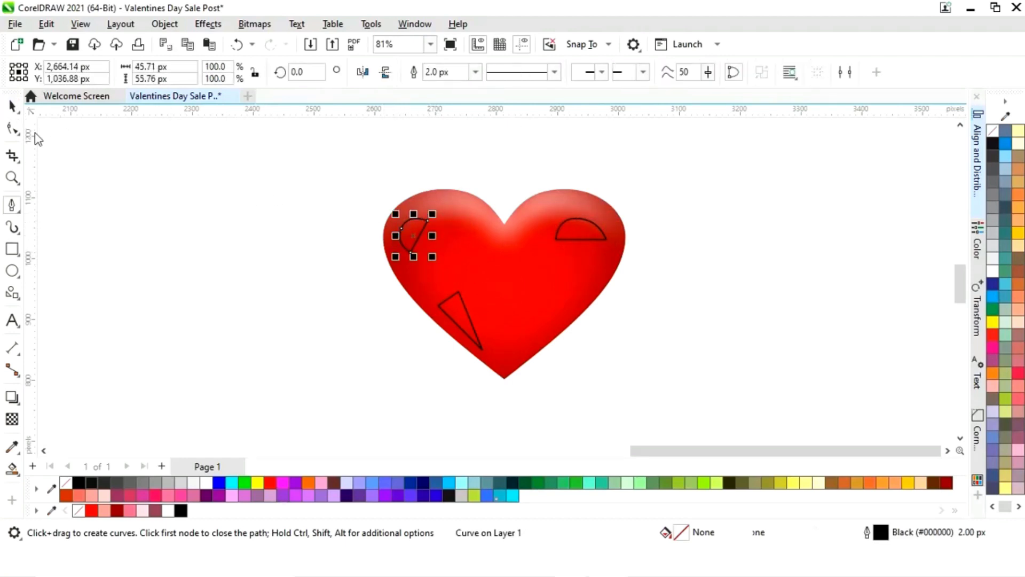
{"action": "left_click", "coordinate": [470, 321], "text": "shift"}
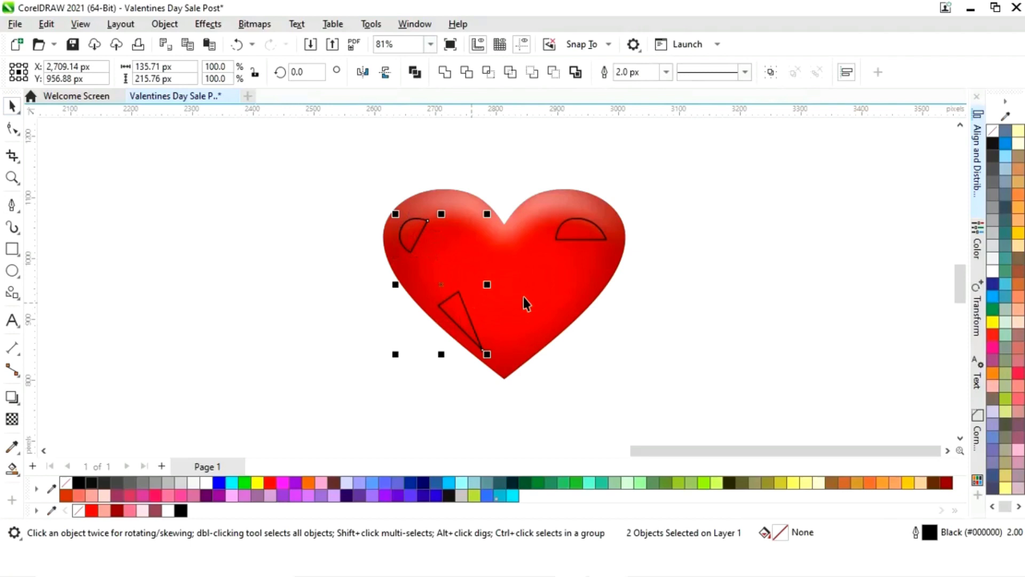
{"action": "left_click", "coordinate": [578, 240], "text": "shift"}
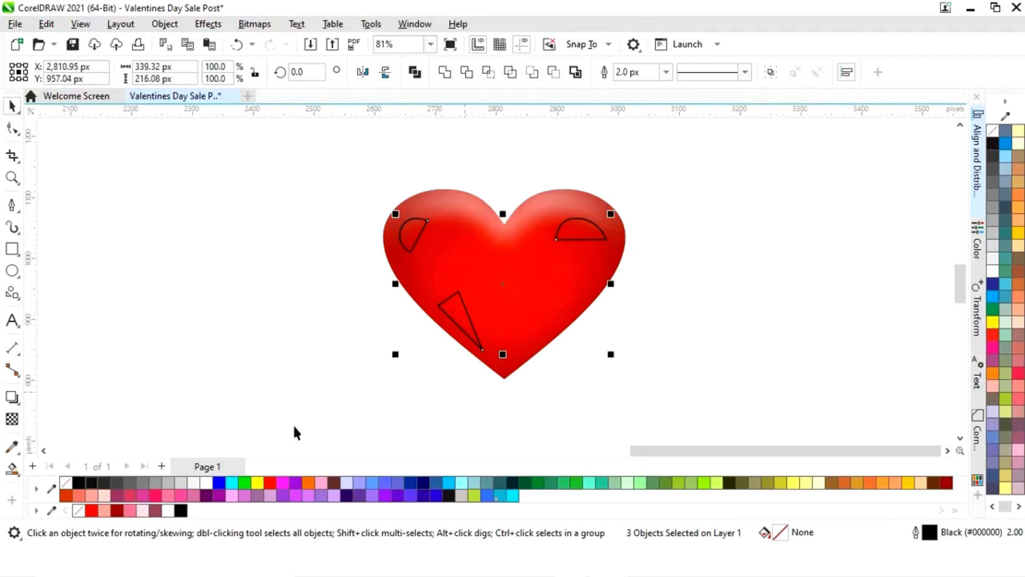
{"action": "left_click", "coordinate": [206, 482]}
{"action": "right_click", "coordinate": [69, 487]}
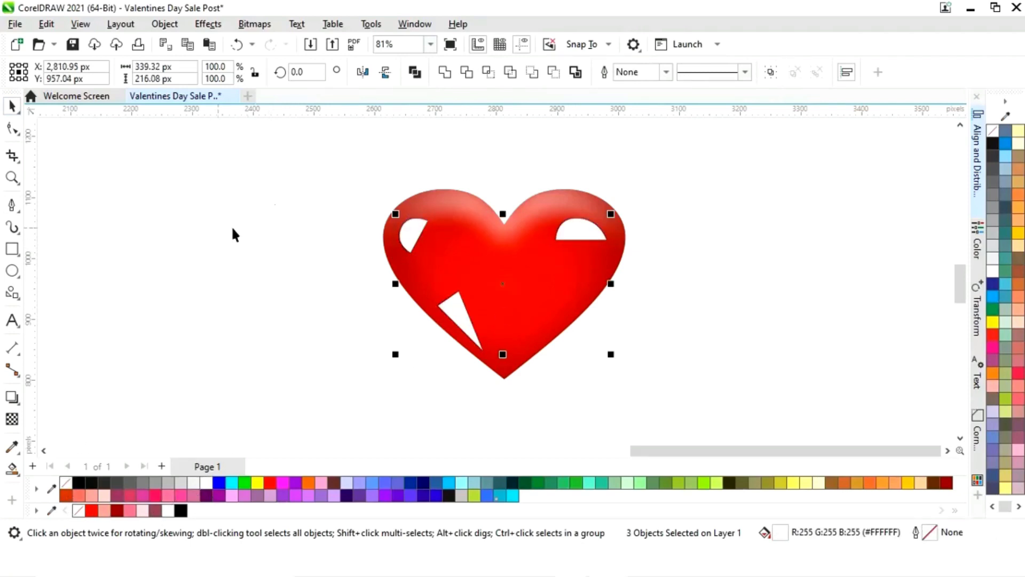
- Apply a Gaussian Blur with a 13.6 pixel radius to the three white highlight shapes
{"action": "left_click", "coordinate": [208, 24]}
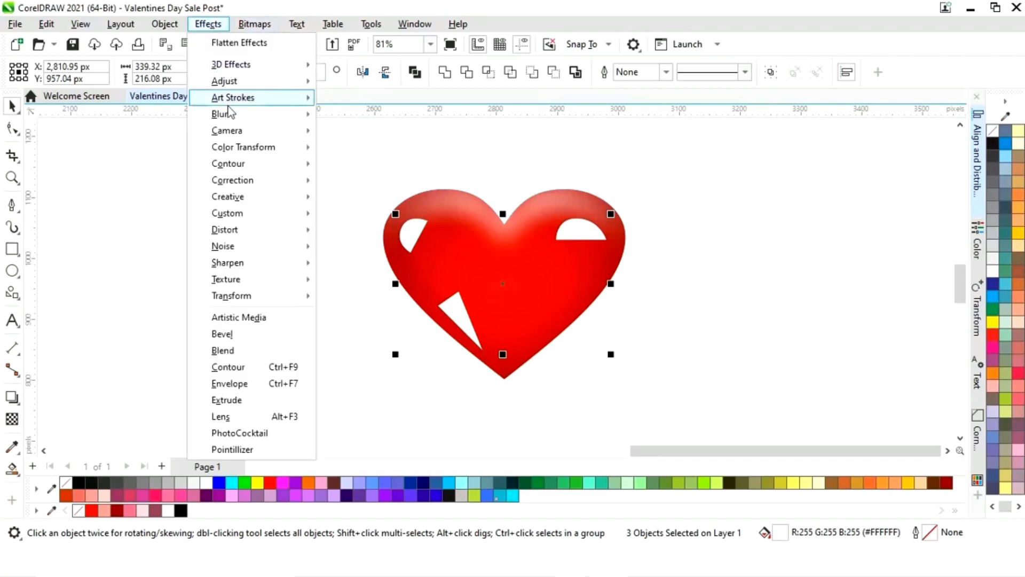
{"action": "mouse_move", "coordinate": [230, 115]}
{"action": "left_click", "coordinate": [380, 150]}
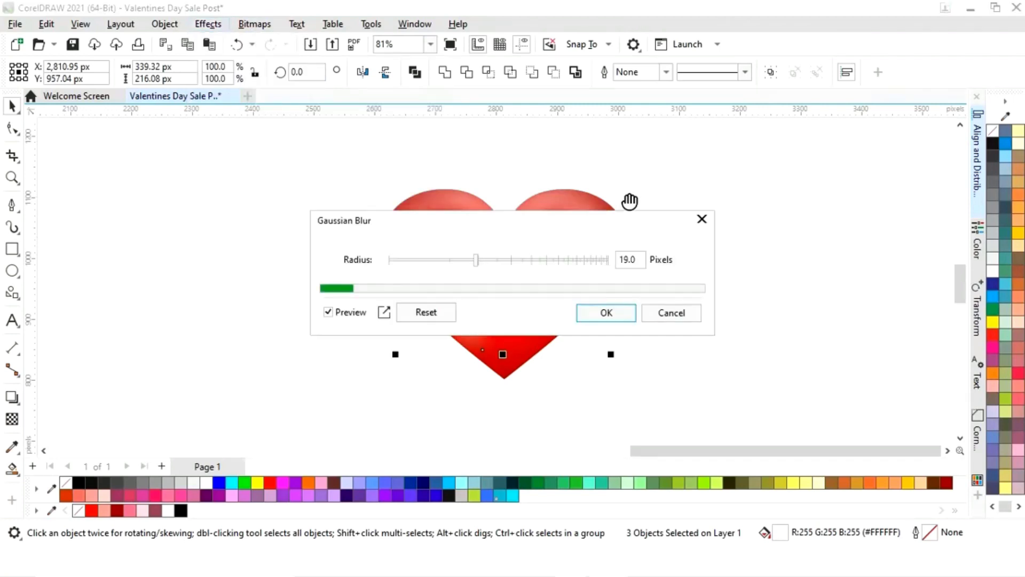
{"action": "left_click_drag", "start_coordinate": [594, 231], "coordinate": [872, 229]}
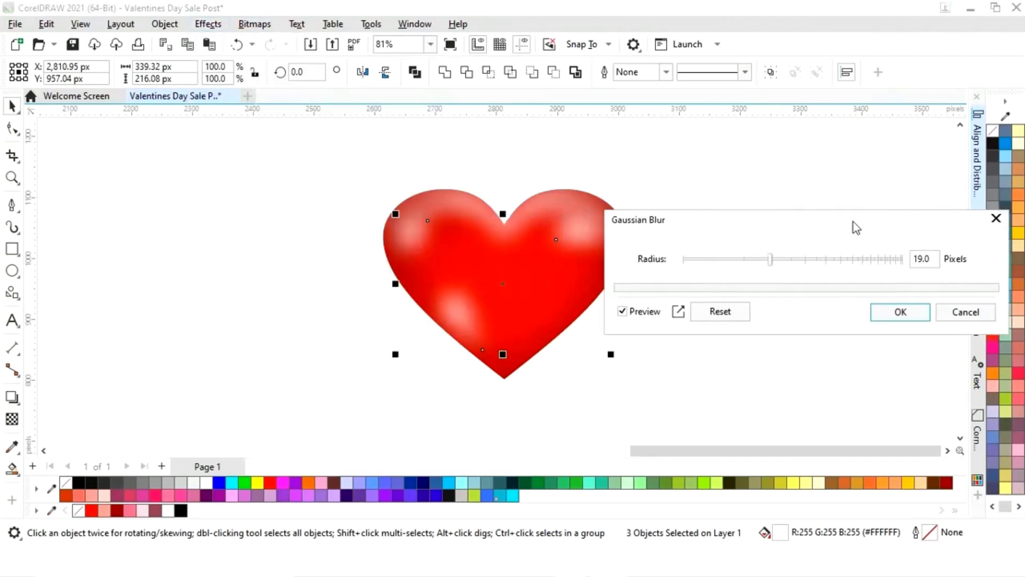
{"action": "left_click", "coordinate": [756, 260]}
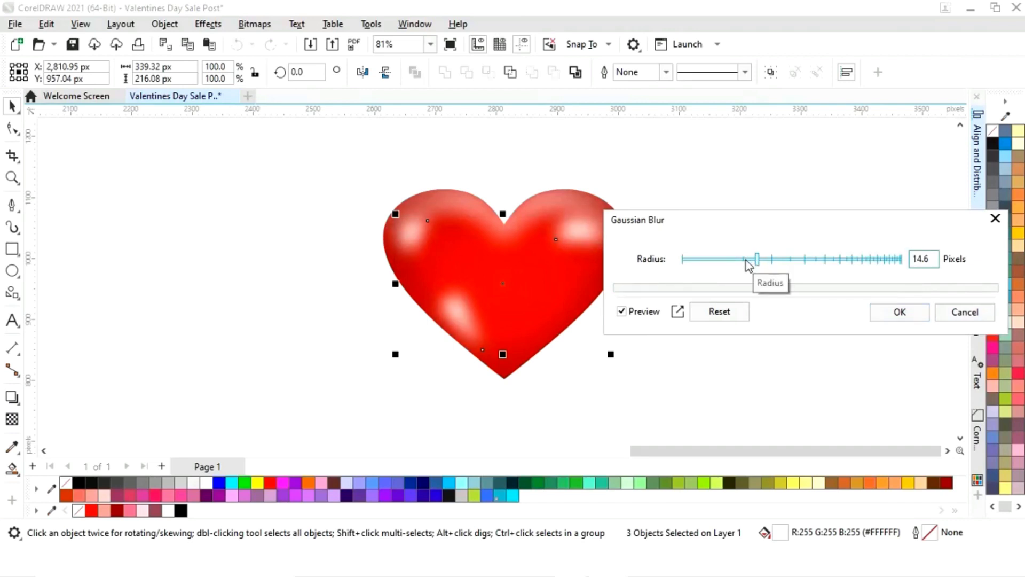
{"action": "left_click", "coordinate": [747, 260]}
{"action": "left_click", "coordinate": [751, 260]}
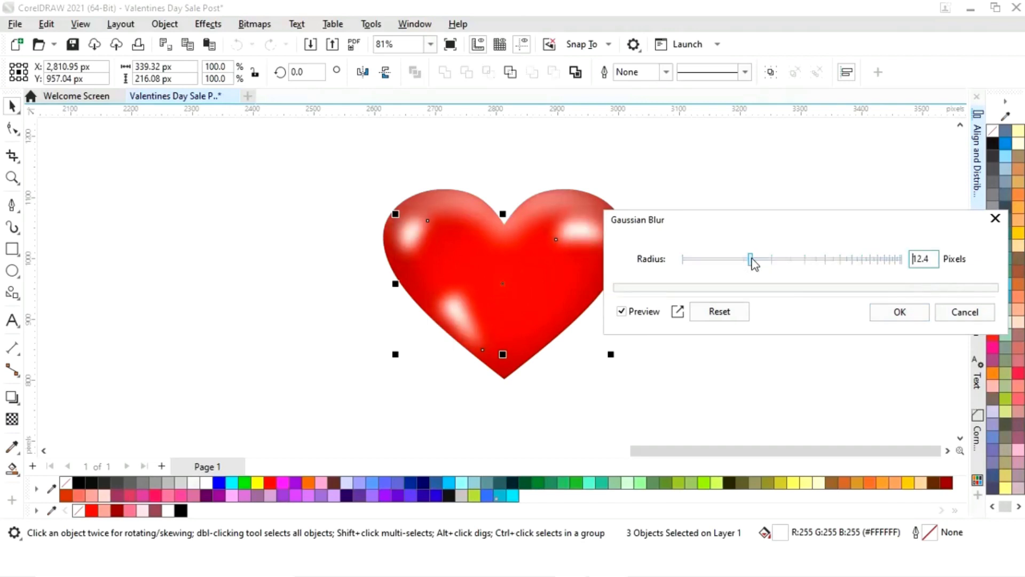
{"action": "left_click", "coordinate": [760, 261]}
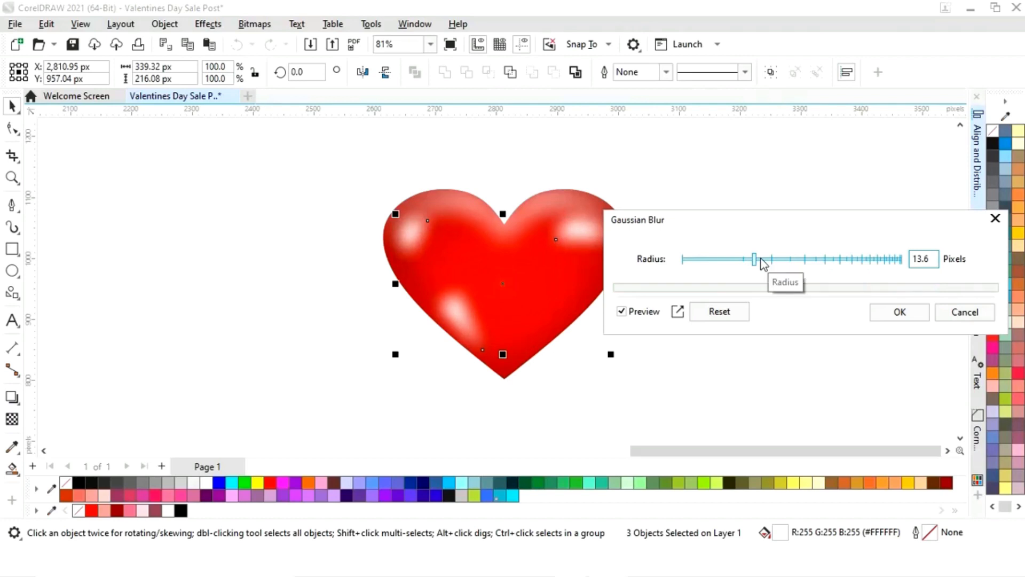
{"action": "left_click", "coordinate": [888, 314]}
- Rotate the upper-right highlight to about 335 degrees and shift it slightly upward along the lobe's curve
{"action": "left_click", "coordinate": [592, 243]}
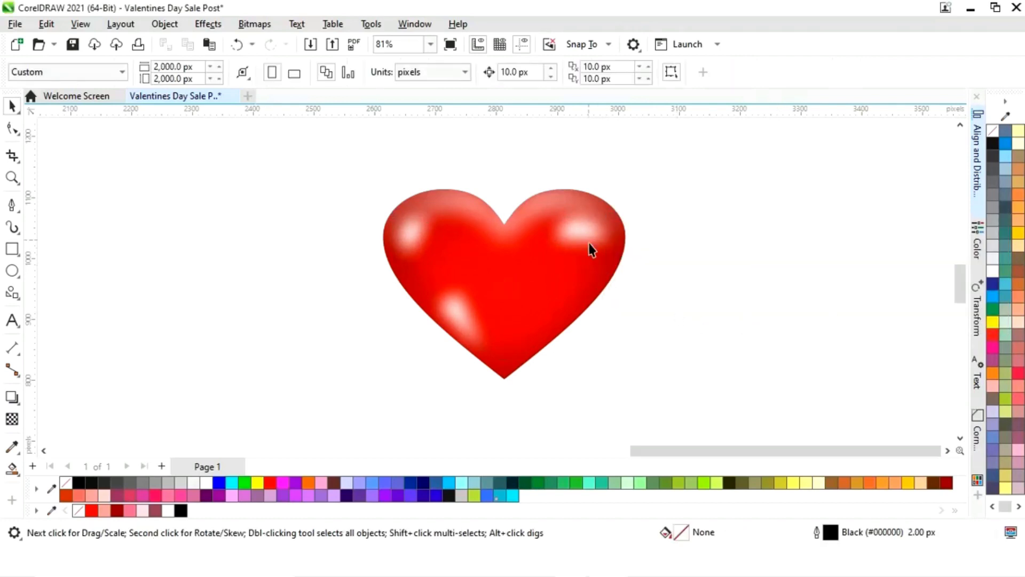
{"action": "left_click", "coordinate": [594, 232]}
{"action": "left_click_drag", "start_coordinate": [618, 228], "coordinate": [607, 204]}
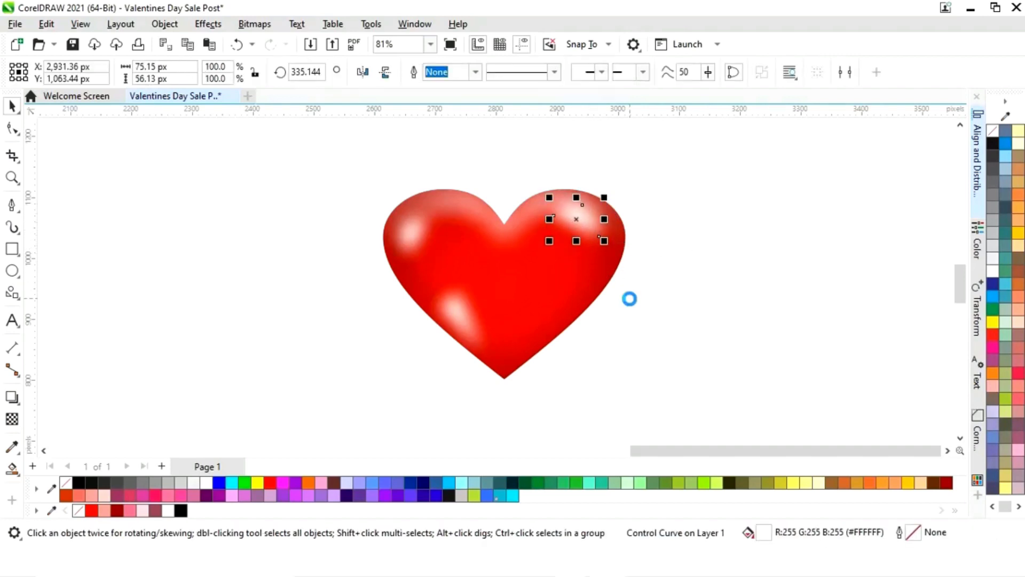
{"action": "left_click", "coordinate": [696, 265]}
- Rotate the lower-left highlight so that it runs along the heart's slanted lower-left edge
{"action": "left_click", "coordinate": [460, 319]}
{"action": "left_click", "coordinate": [459, 318]}
{"action": "left_click_drag", "start_coordinate": [502, 373], "coordinate": [491, 351]}
{"action": "left_click", "coordinate": [686, 372]}
- Place a copy of the finished heart with its highlights below and to the left of the original
{"action": "scroll", "coordinate": [753, 278], "scroll_direction": "down", "scroll_amount": 4}
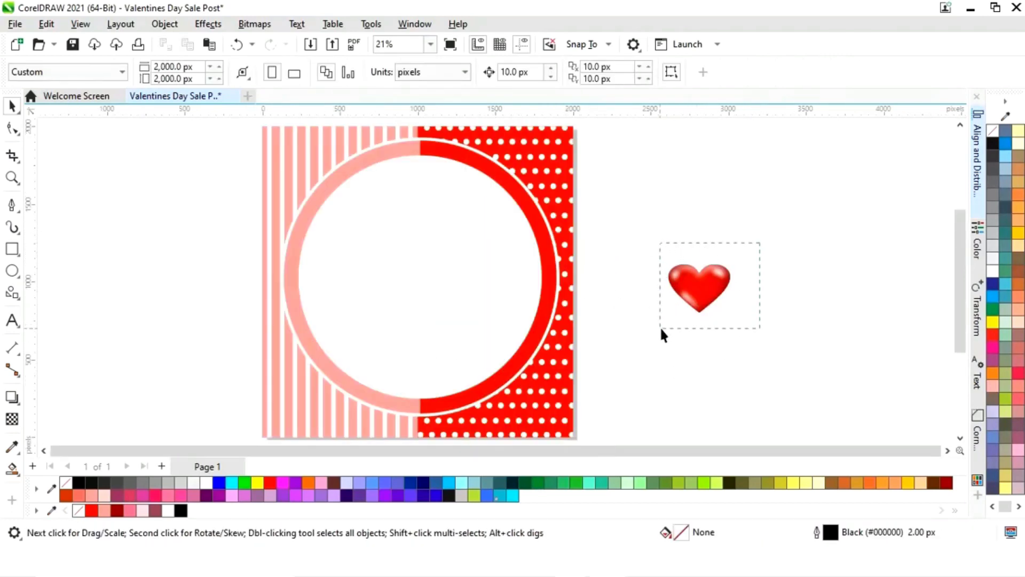
{"action": "left_click_drag", "start_coordinate": [661, 329], "coordinate": [655, 328]}
{"action": "left_click_drag", "start_coordinate": [705, 279], "coordinate": [644, 327]}
{"action": "right_click", "coordinate": [644, 327]}
{"action": "left_click", "coordinate": [729, 384]}
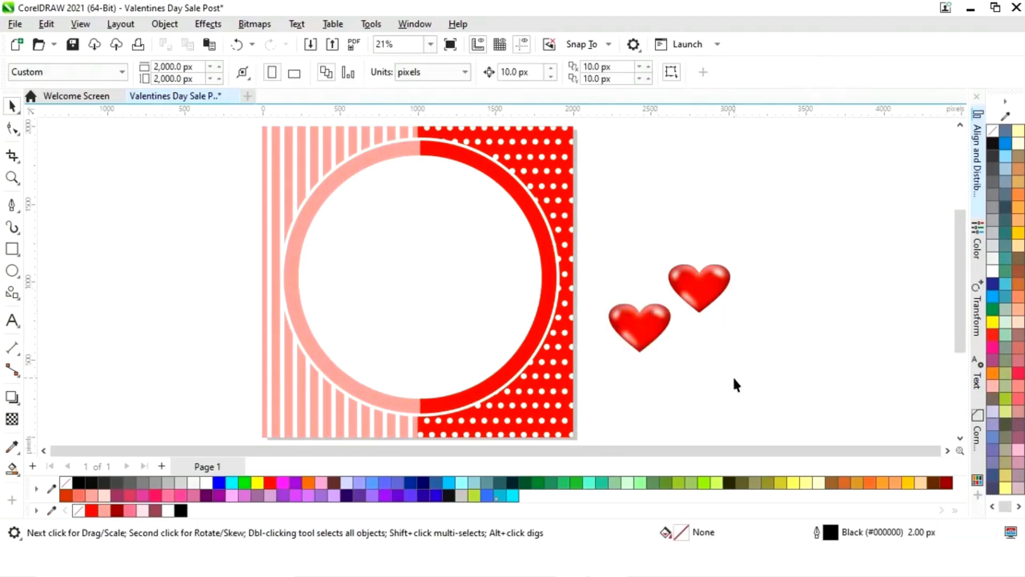
- Set the centre colour of the lower heart's fountain fill to Soft Pink (#FF9999) using Interactive Fill
{"action": "key", "text": "z"}
{"action": "left_click_drag", "start_coordinate": [586, 234], "coordinate": [752, 370]}
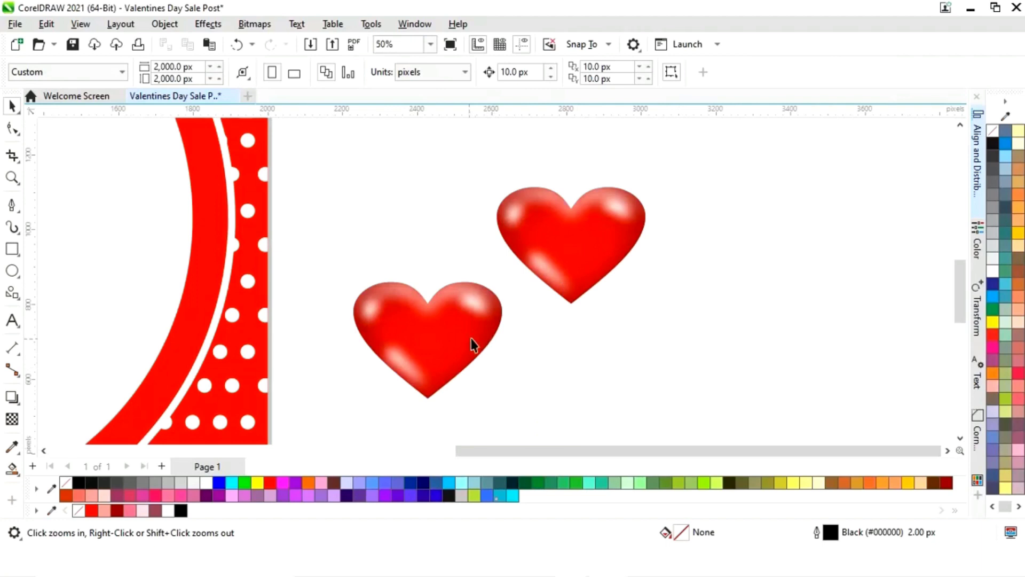
{"action": "left_click", "coordinate": [463, 356]}
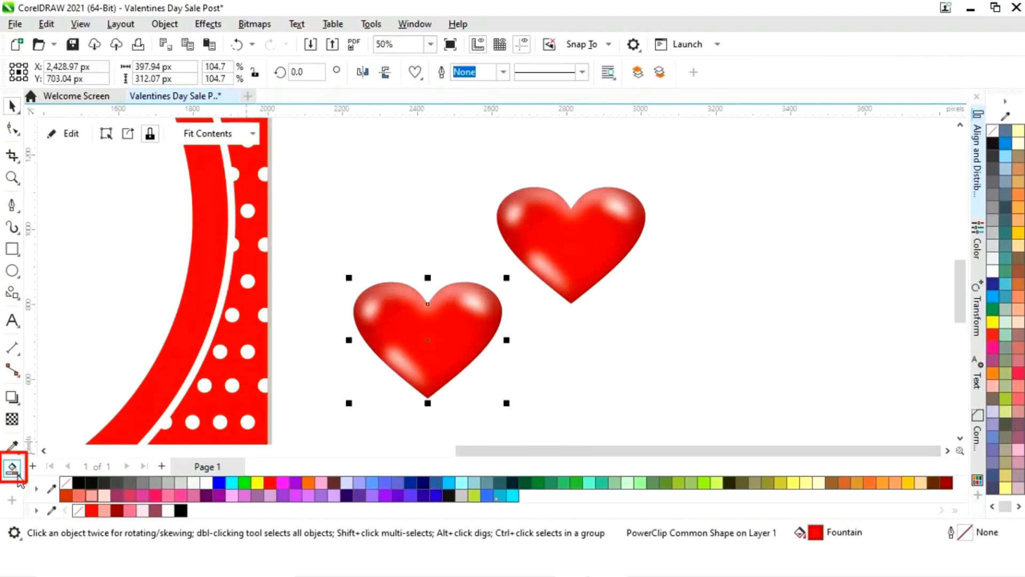
{"action": "left_click", "coordinate": [15, 471]}
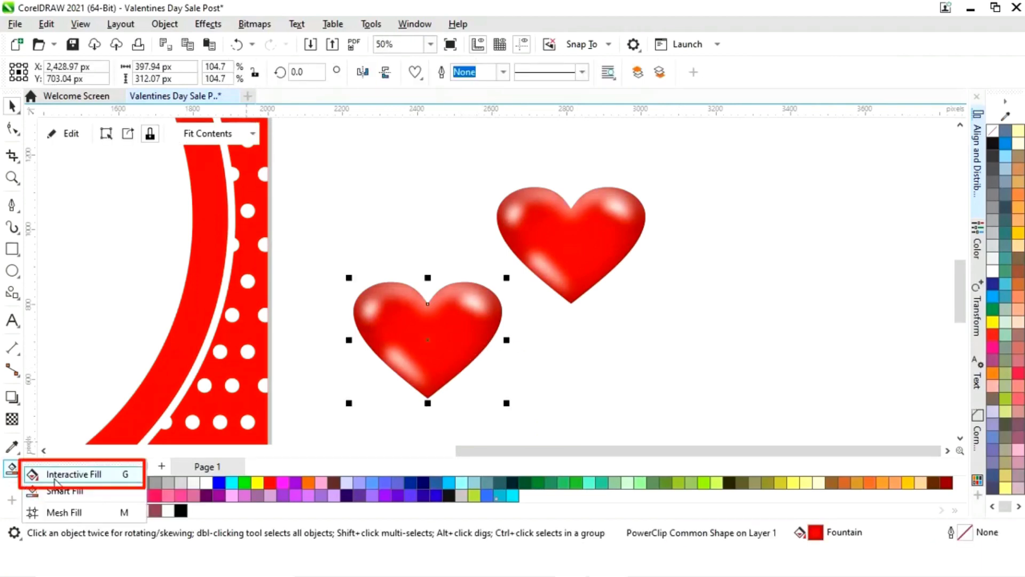
{"action": "left_click", "coordinate": [57, 474]}
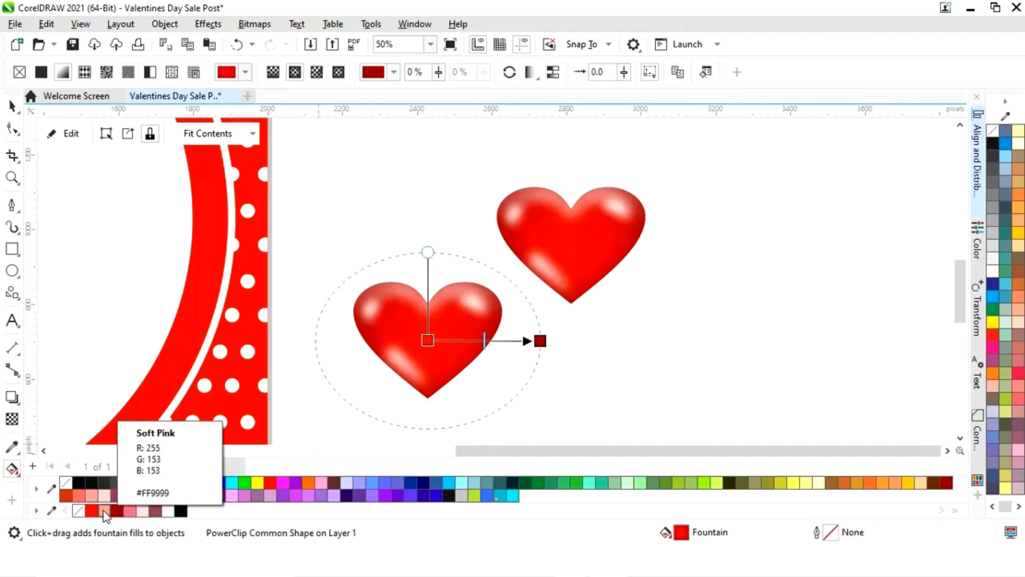
{"action": "left_click_drag", "start_coordinate": [104, 511], "coordinate": [429, 343]}
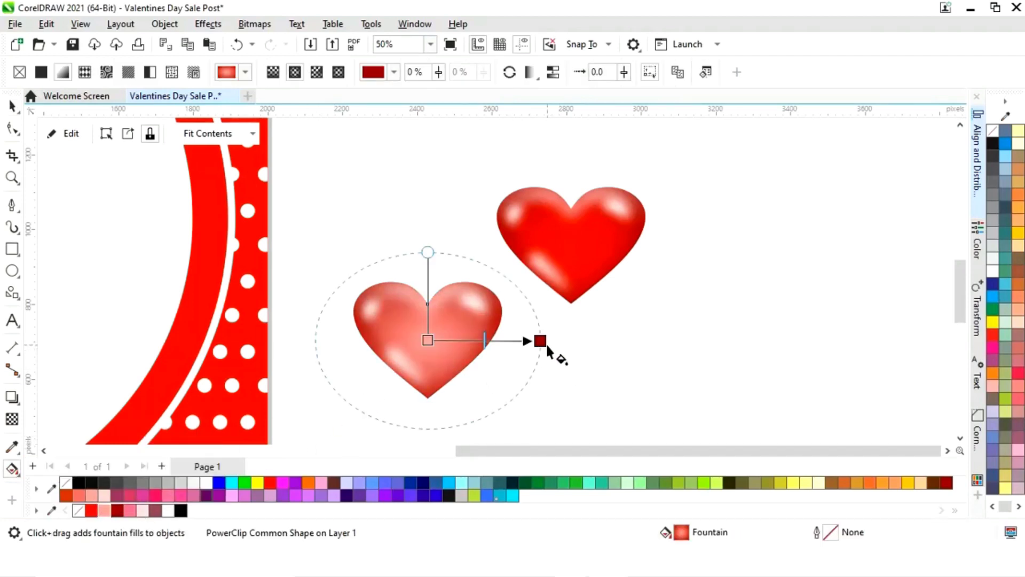
- Change the outer colour of the lower heart's fountain fill to Soft Pink, darkened to #D48383
{"action": "left_click", "coordinate": [546, 341]}
{"action": "scroll", "coordinate": [564, 364], "scroll_direction": "down", "scroll_amount": 2}
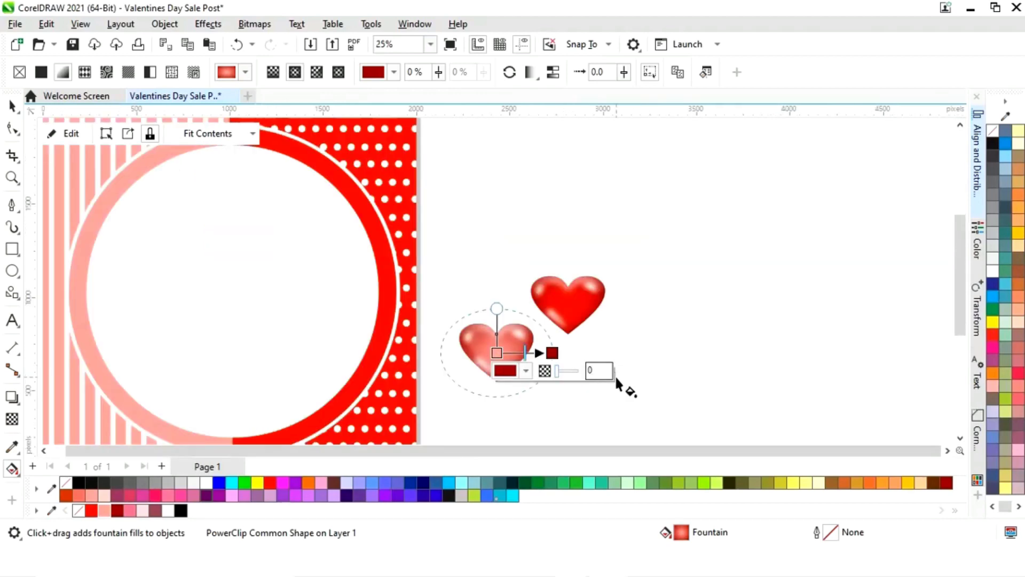
{"action": "left_click_drag", "start_coordinate": [104, 512], "coordinate": [555, 361]}
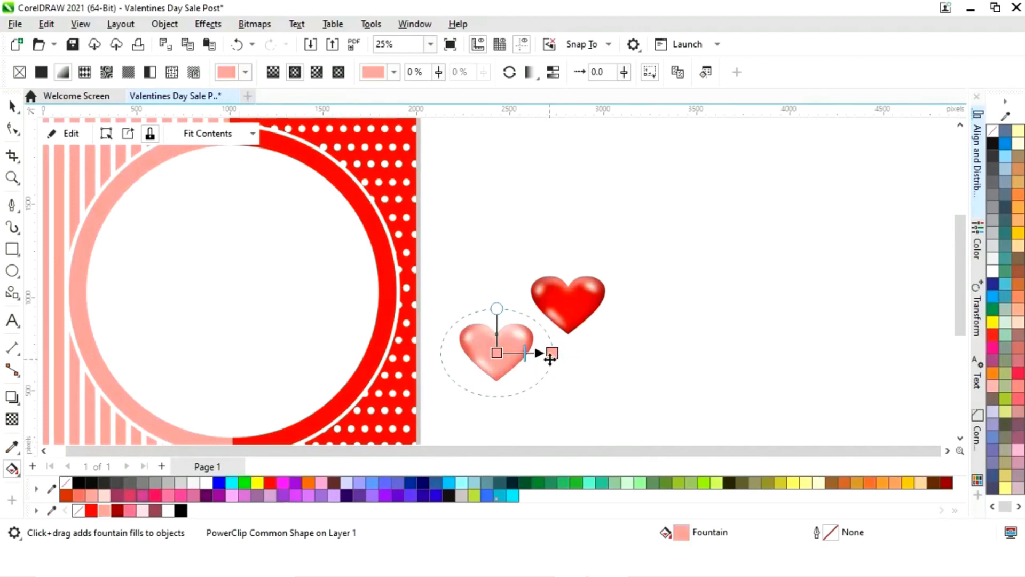
{"action": "left_click", "coordinate": [553, 354]}
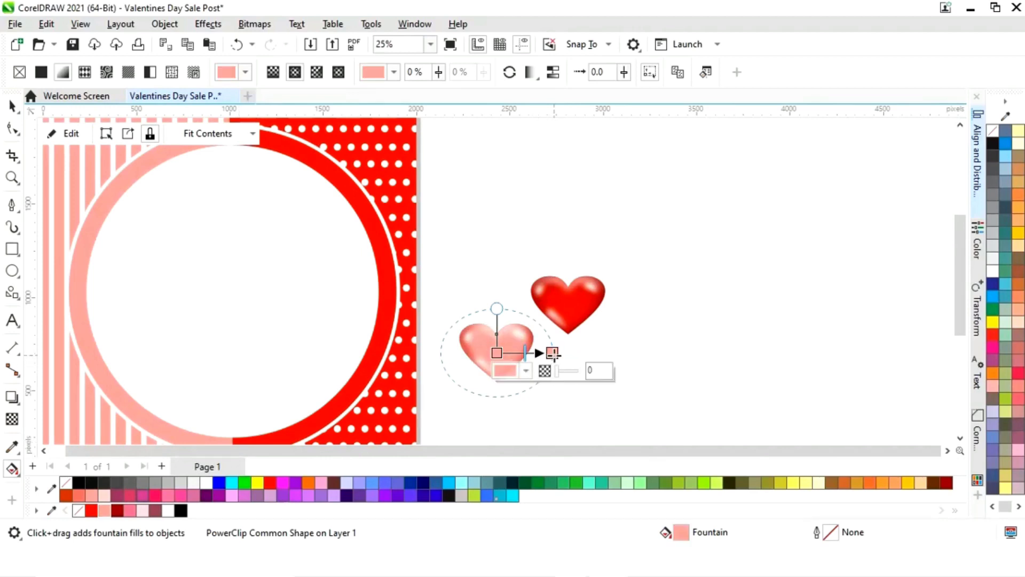
{"action": "left_click", "coordinate": [526, 371]}
{"action": "left_click", "coordinate": [509, 128]}
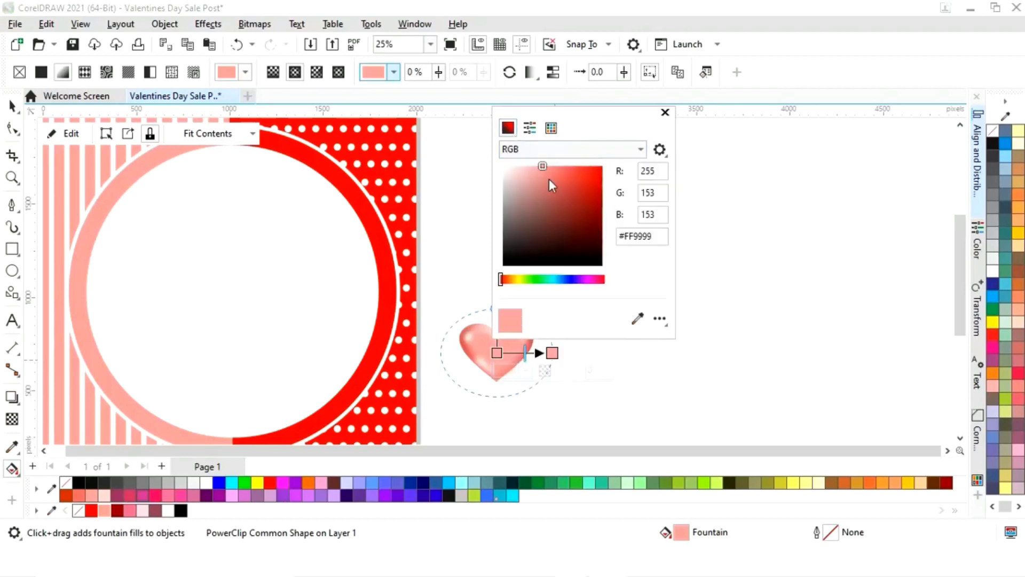
{"action": "left_click", "coordinate": [541, 183]}
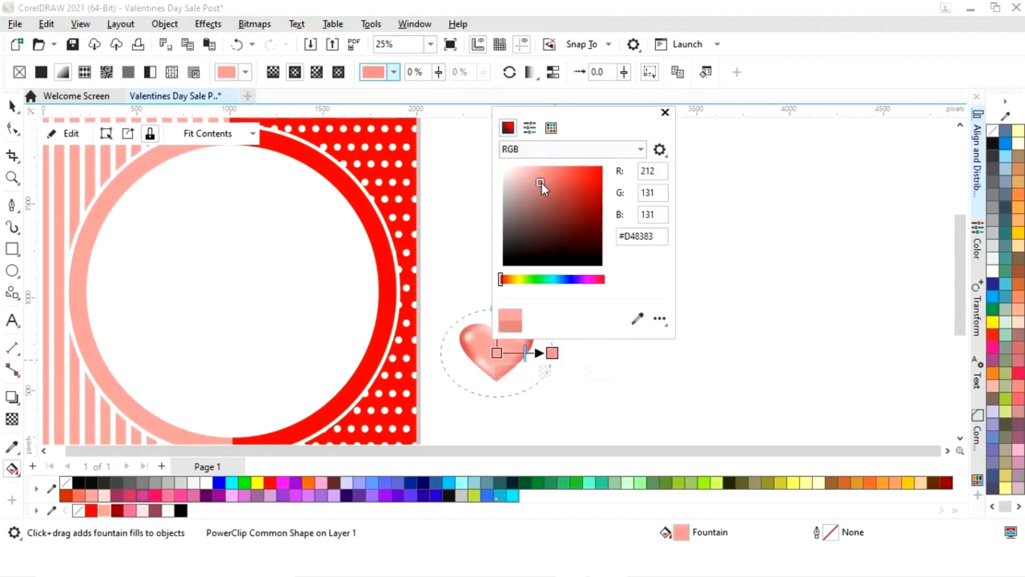
- Open the pink heart's PowerClip contents for editing
{"action": "left_click", "coordinate": [664, 112]}
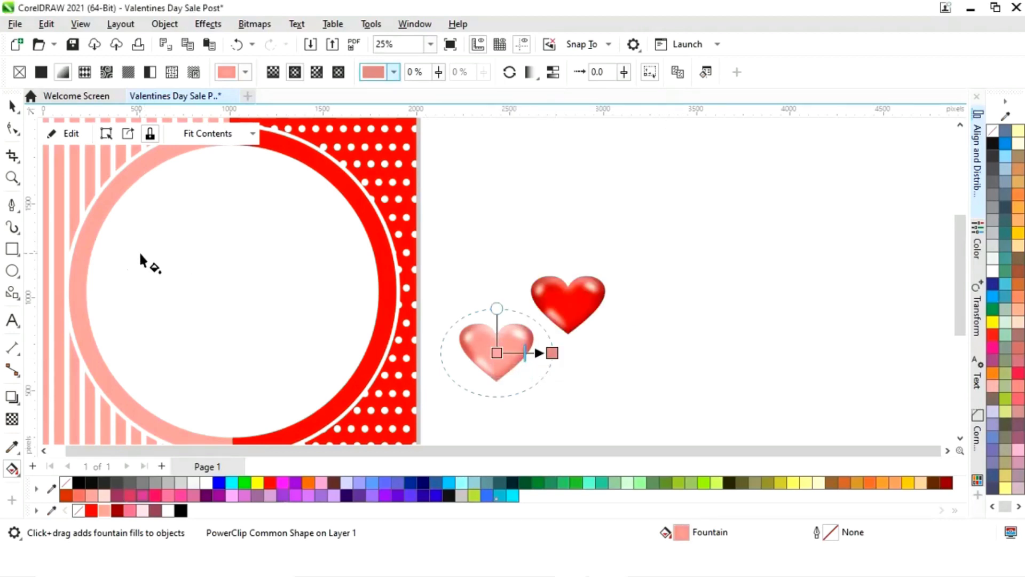
{"action": "left_click", "coordinate": [13, 109]}
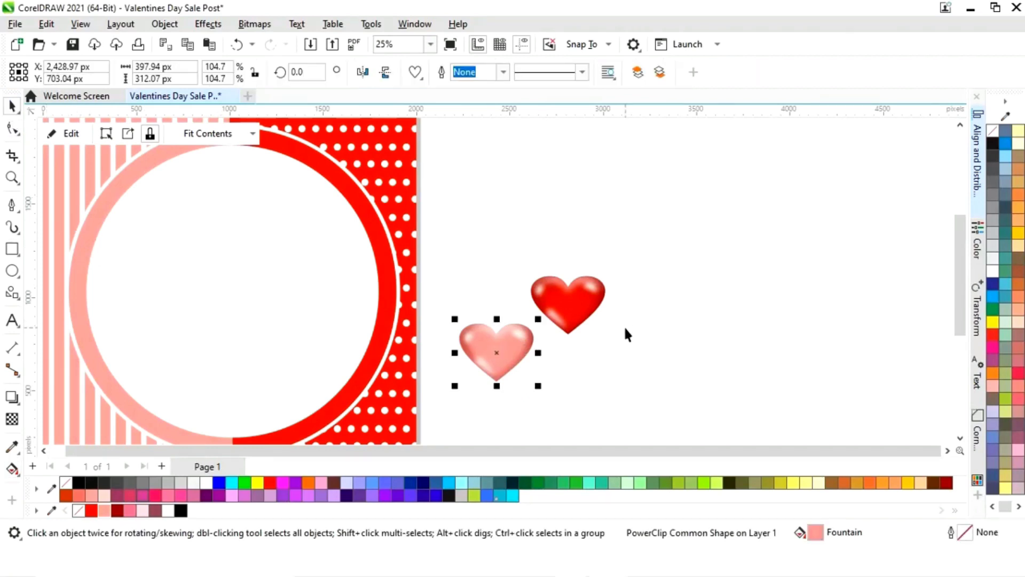
{"action": "left_click", "coordinate": [71, 133]}
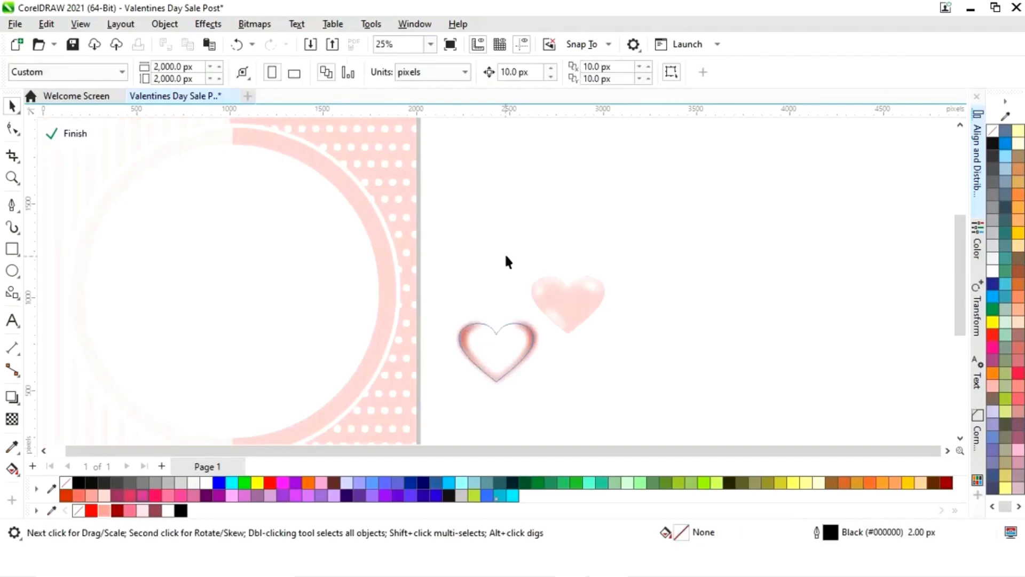
{"action": "key", "text": "z"}
{"action": "left_click_drag", "start_coordinate": [437, 293], "coordinate": [608, 401]}
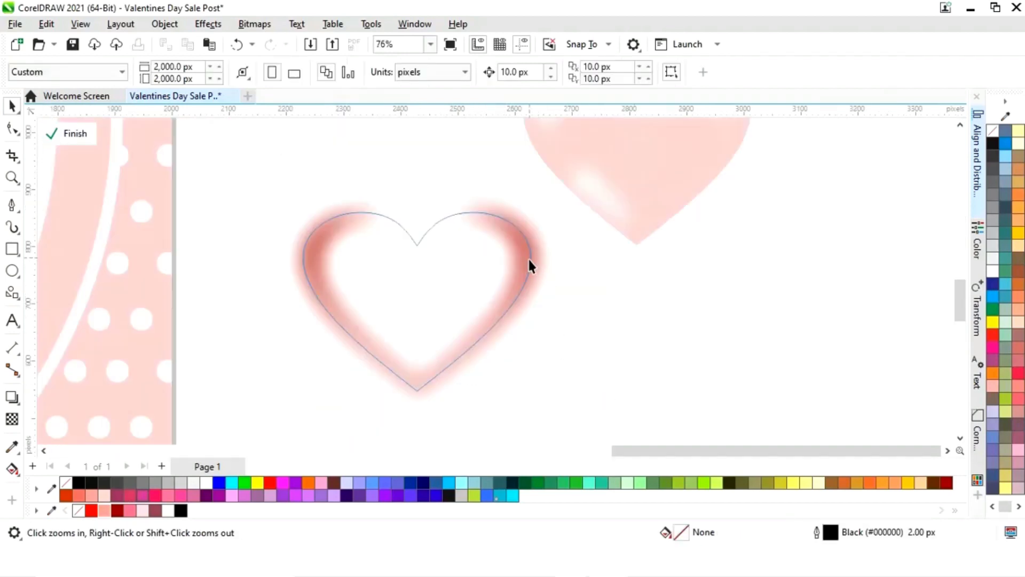
- Fill the right-hand blurred shading curve with #E37878, a darker shade of the sampled Soft Pink
{"action": "key", "text": "space"}
{"action": "left_click", "coordinate": [532, 268]}
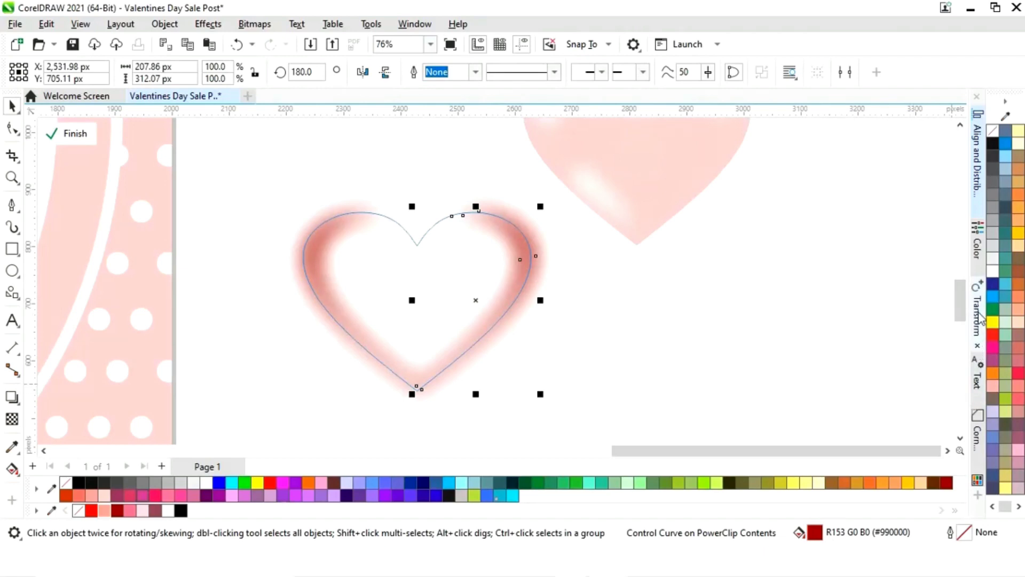
{"action": "left_click", "coordinate": [978, 249]}
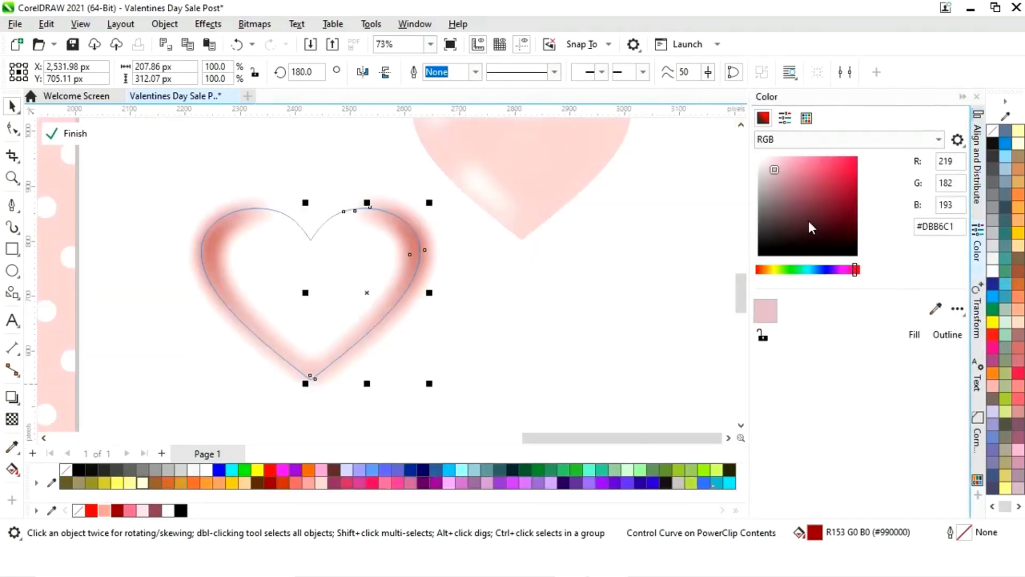
{"action": "left_click", "coordinate": [934, 311]}
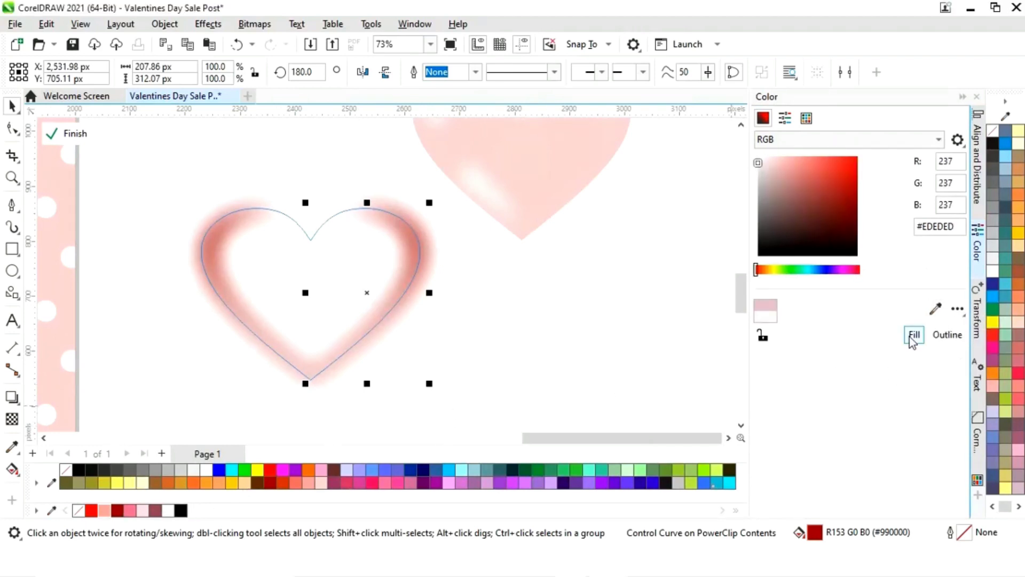
{"action": "left_click", "coordinate": [936, 308]}
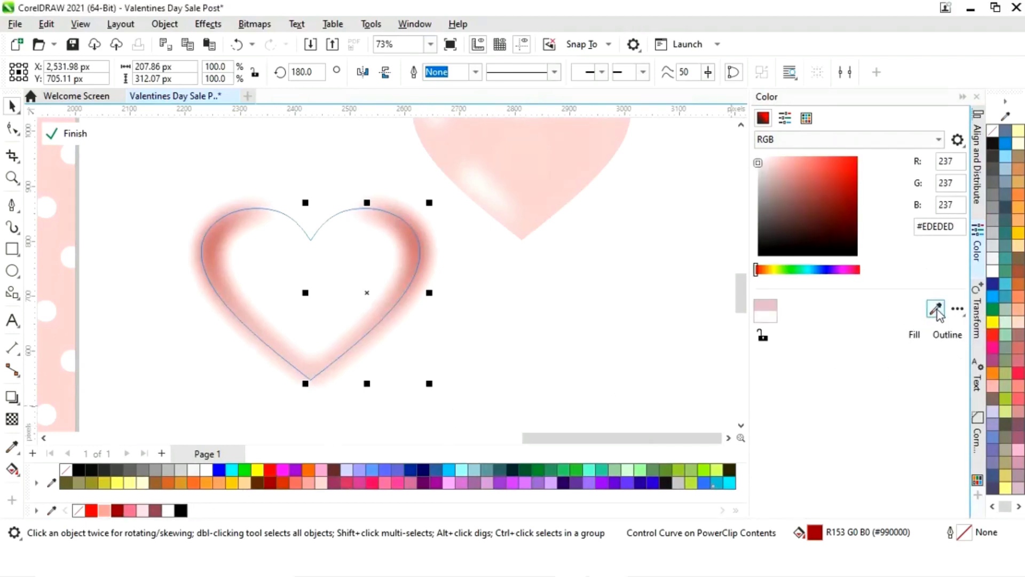
{"action": "left_click", "coordinate": [106, 509]}
{"action": "left_click", "coordinate": [763, 119]}
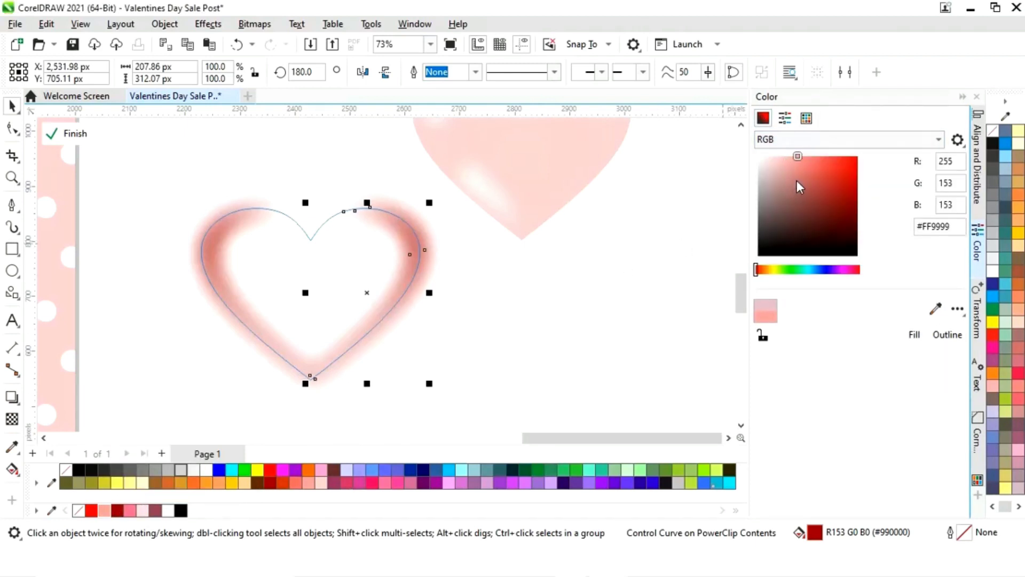
{"action": "left_click", "coordinate": [805, 167]}
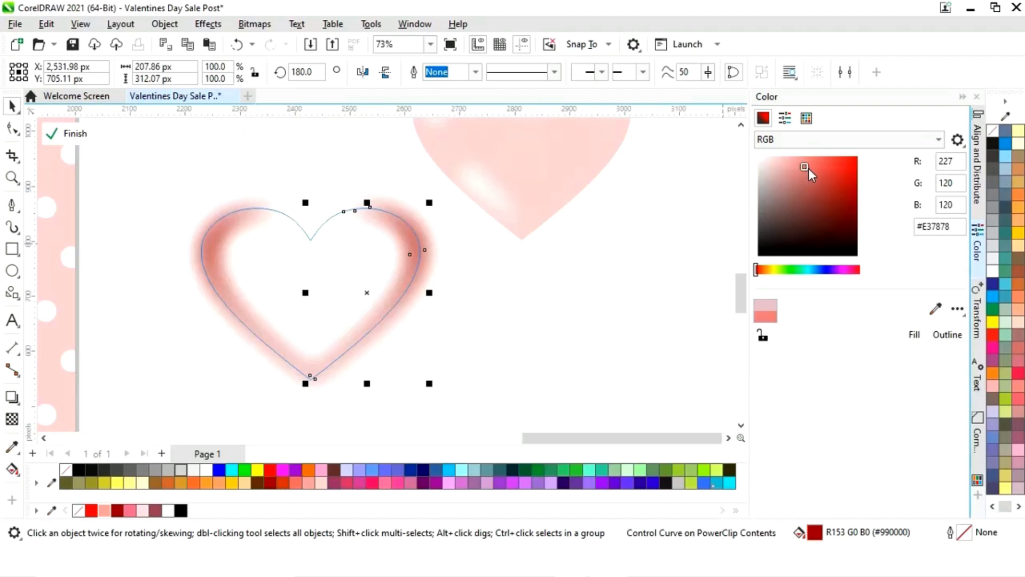
{"action": "left_click", "coordinate": [914, 336]}
- Fill the left-hand blurred shading curve with the same #E37878 and finish editing the PowerClip
{"action": "left_click", "coordinate": [246, 315]}
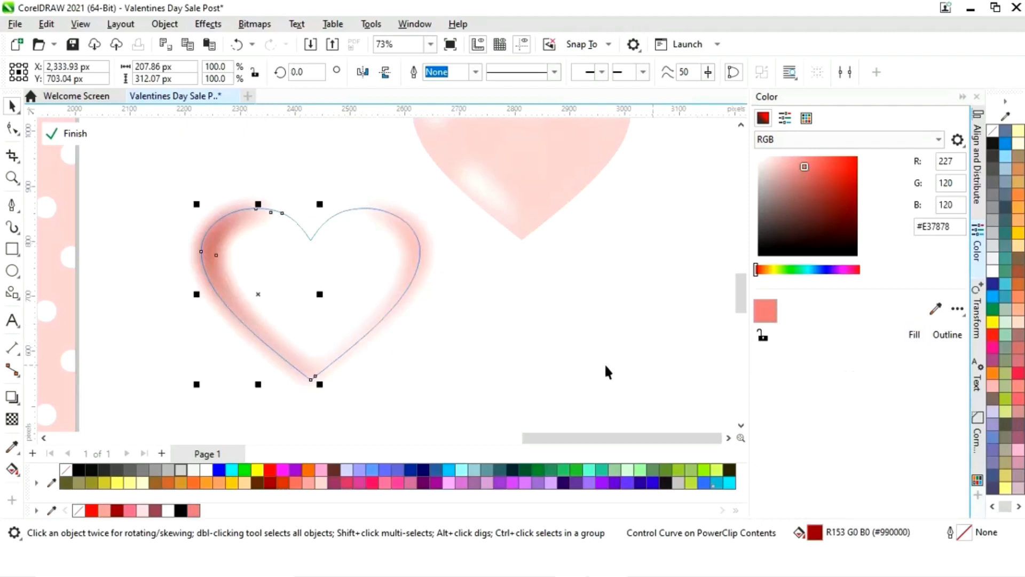
{"action": "left_click", "coordinate": [914, 334]}
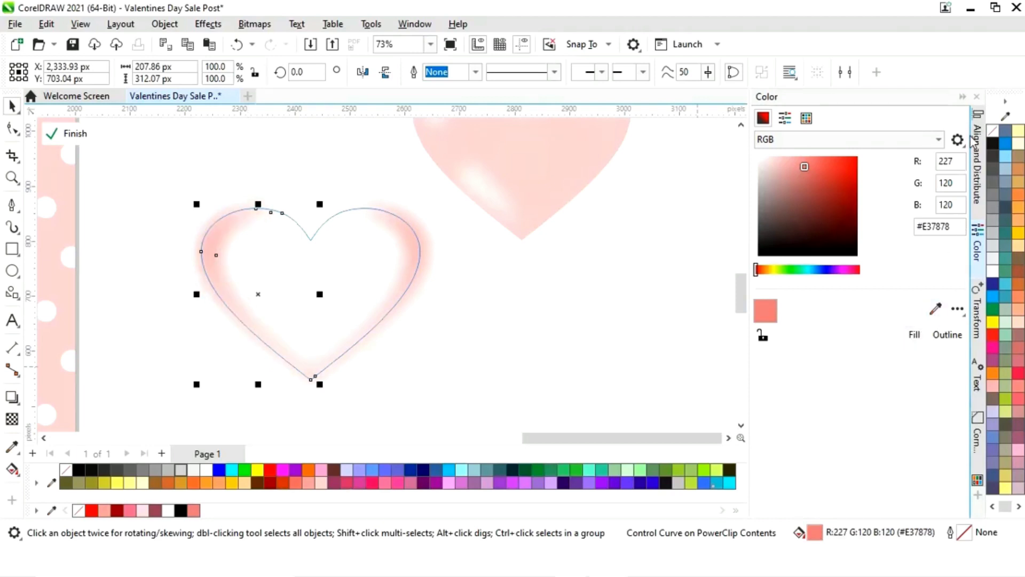
{"action": "left_click", "coordinate": [962, 97]}
{"action": "left_click", "coordinate": [843, 214]}
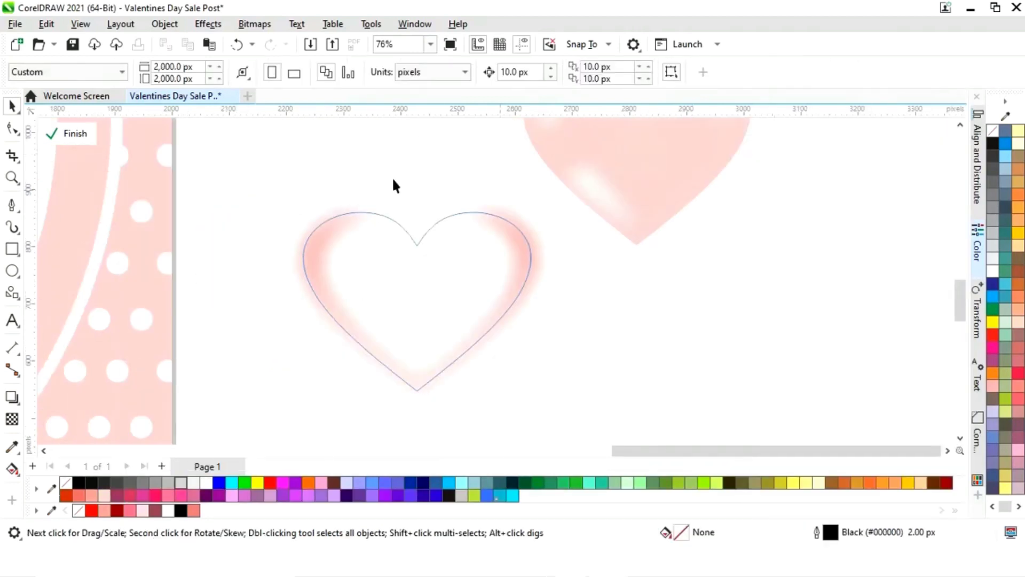
{"action": "left_click", "coordinate": [79, 135]}
{"action": "left_click", "coordinate": [686, 319]}
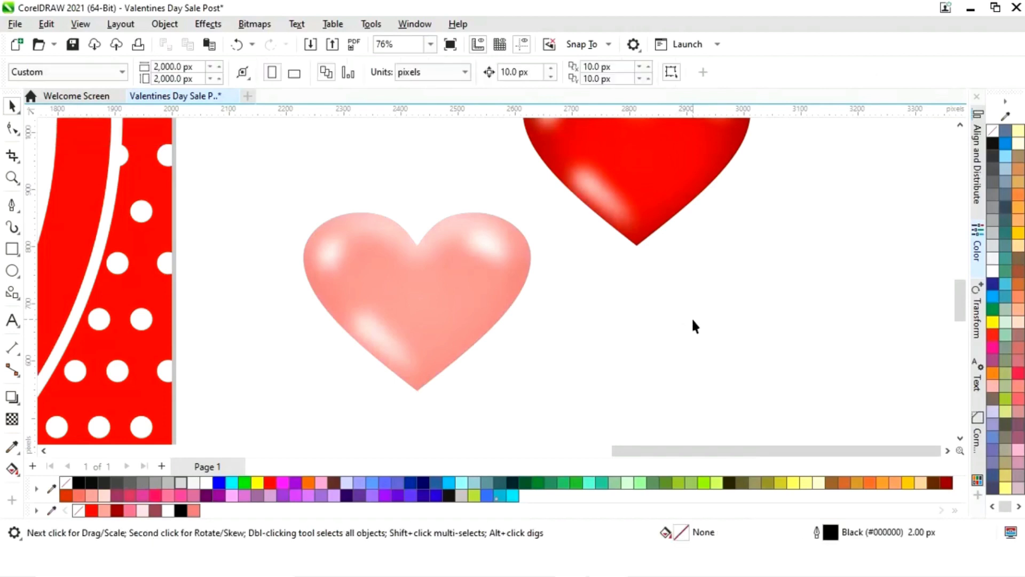
- Group the red heart with its highlights, and group the pink heart with its highlights separately
{"action": "scroll", "coordinate": [721, 322], "scroll_direction": "down", "scroll_amount": 4}
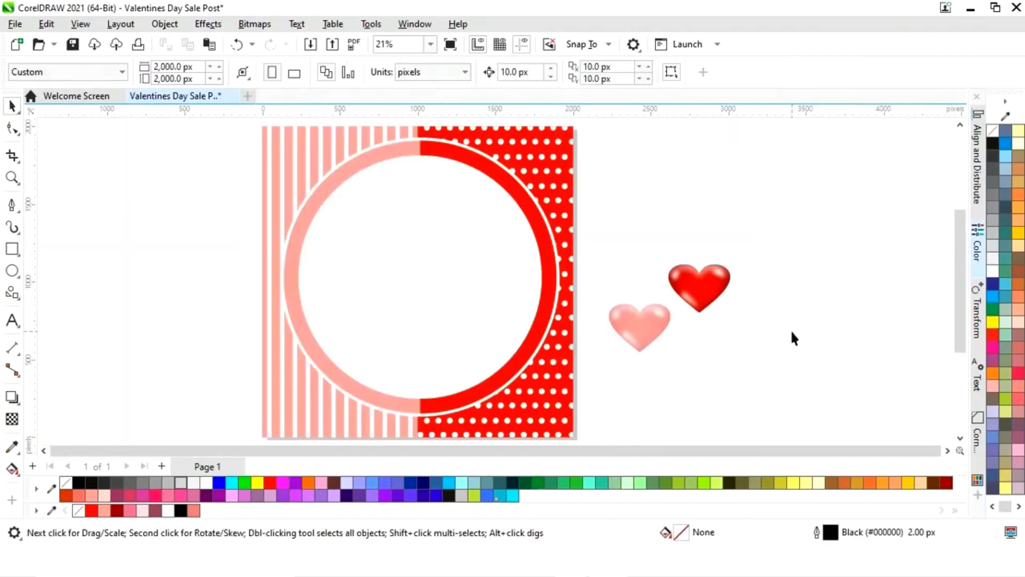
{"action": "left_click_drag", "start_coordinate": [663, 314], "coordinate": [664, 326]}
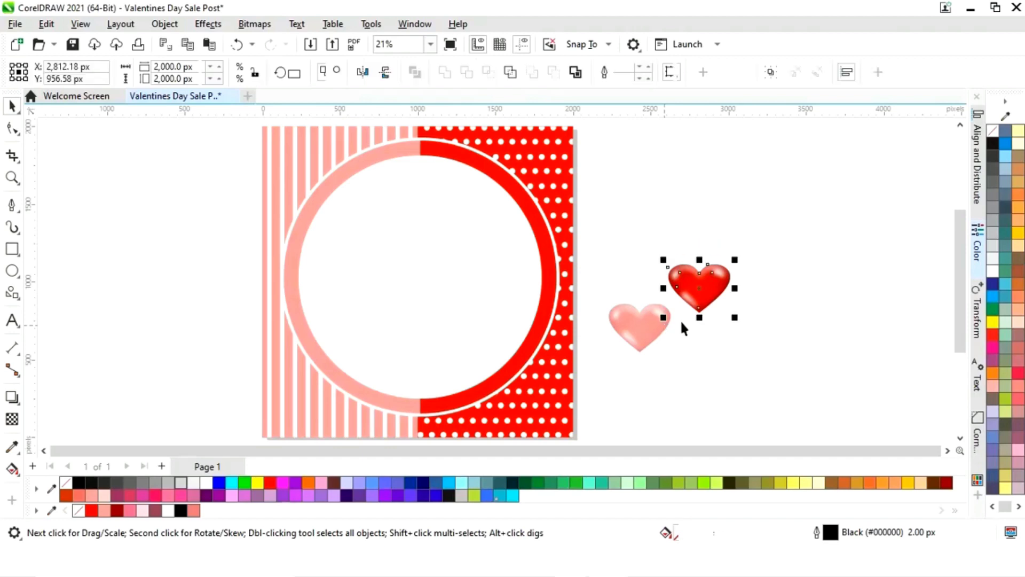
{"action": "right_click", "coordinate": [697, 295]}
{"action": "left_click", "coordinate": [755, 211]}
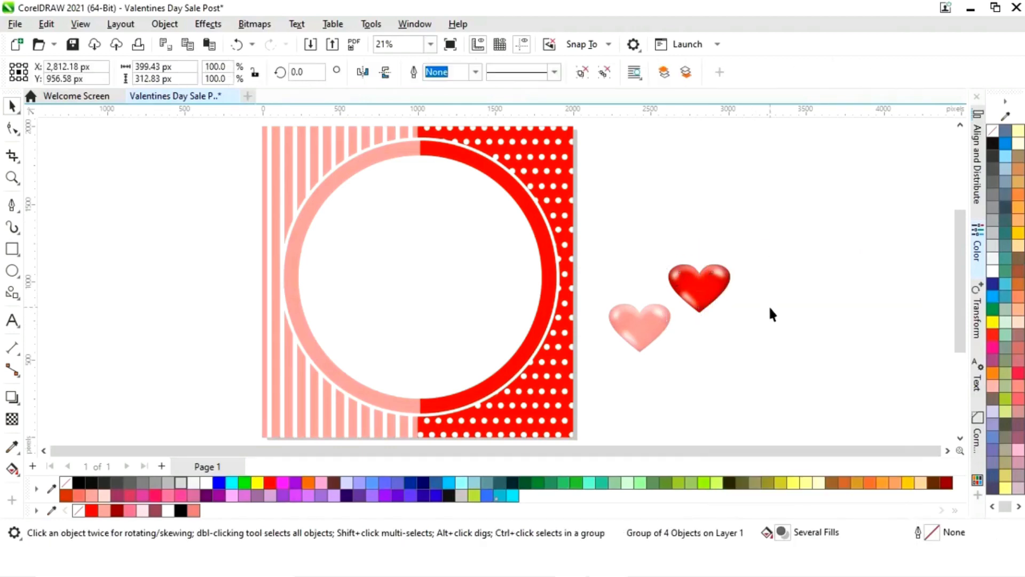
{"action": "left_click", "coordinate": [609, 386]}
{"action": "left_click_drag", "start_coordinate": [689, 299], "coordinate": [690, 297]}
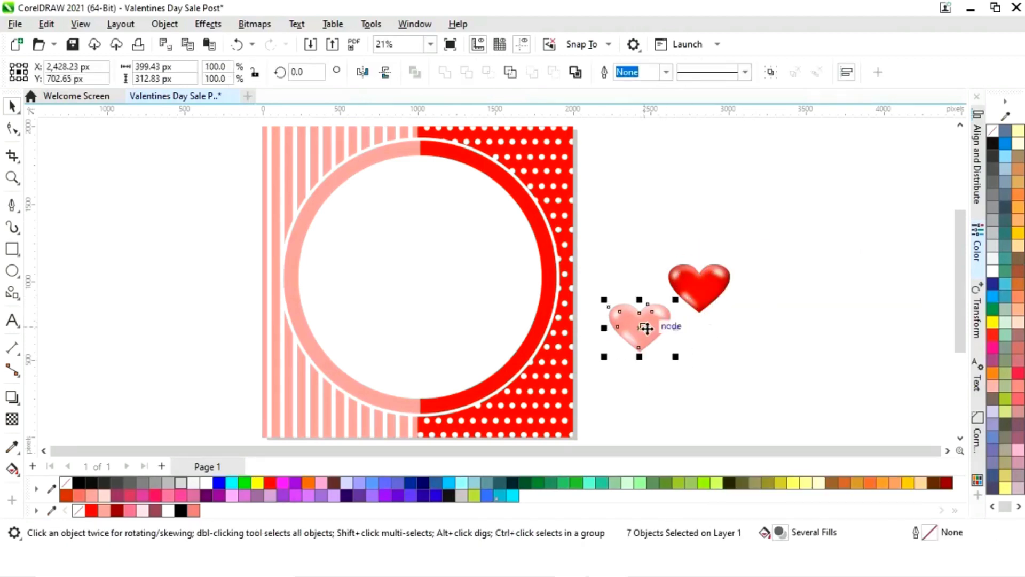
{"action": "right_click", "coordinate": [646, 328]}
{"action": "left_click", "coordinate": [687, 212]}
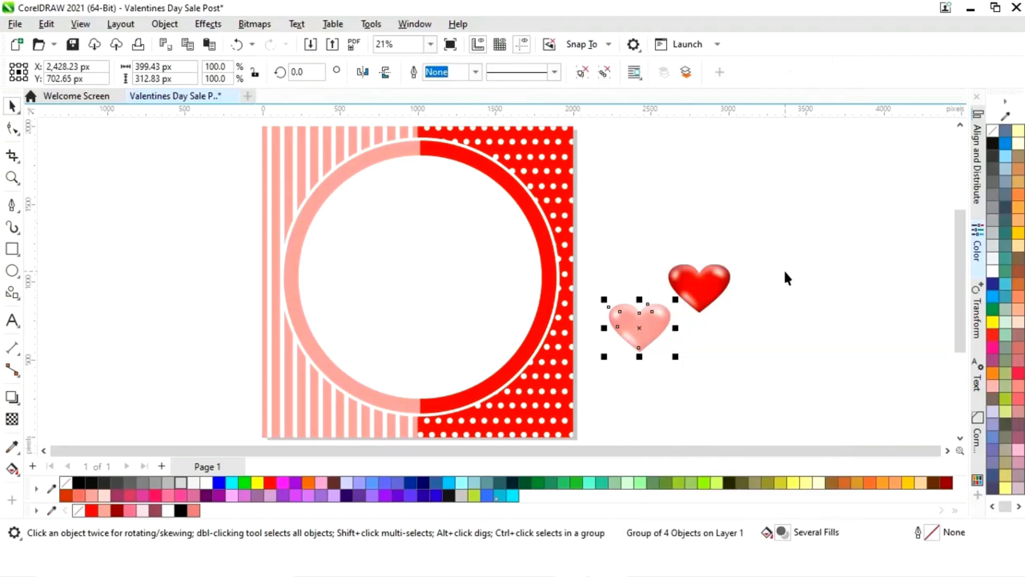
- Move the grouped red heart up and to the left so that it sits clear above the pink heart
{"action": "left_click", "coordinate": [724, 309]}
{"action": "scroll", "coordinate": [737, 297], "scroll_direction": "left", "scroll_amount": 1}
{"action": "left_click", "coordinate": [739, 296]}
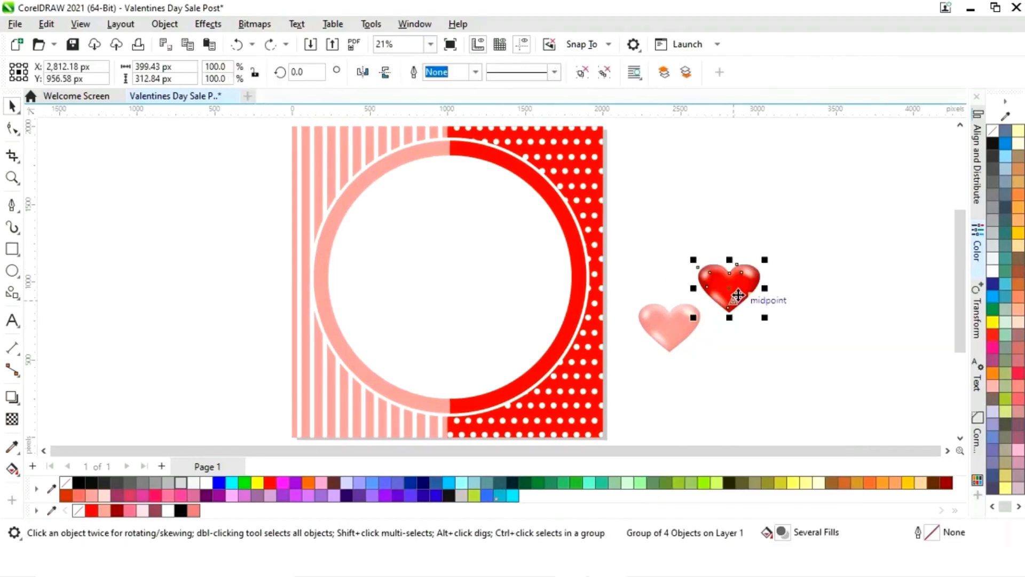
{"action": "left_click_drag", "start_coordinate": [739, 295], "coordinate": [693, 260]}
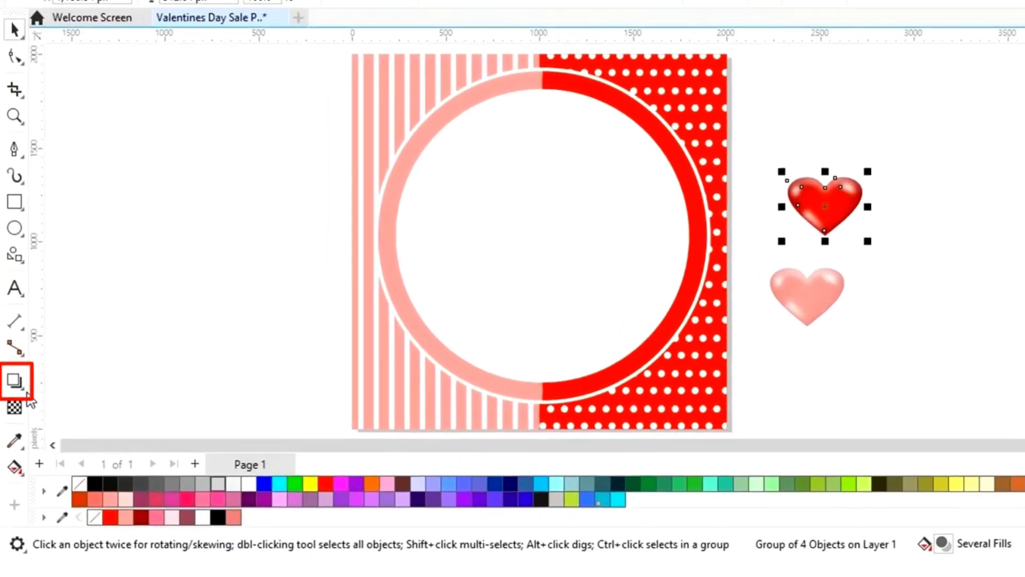
- Add a downward drop shadow to the red heart with the Shadow tool and set its feathering to 50
{"action": "left_click", "coordinate": [18, 404]}
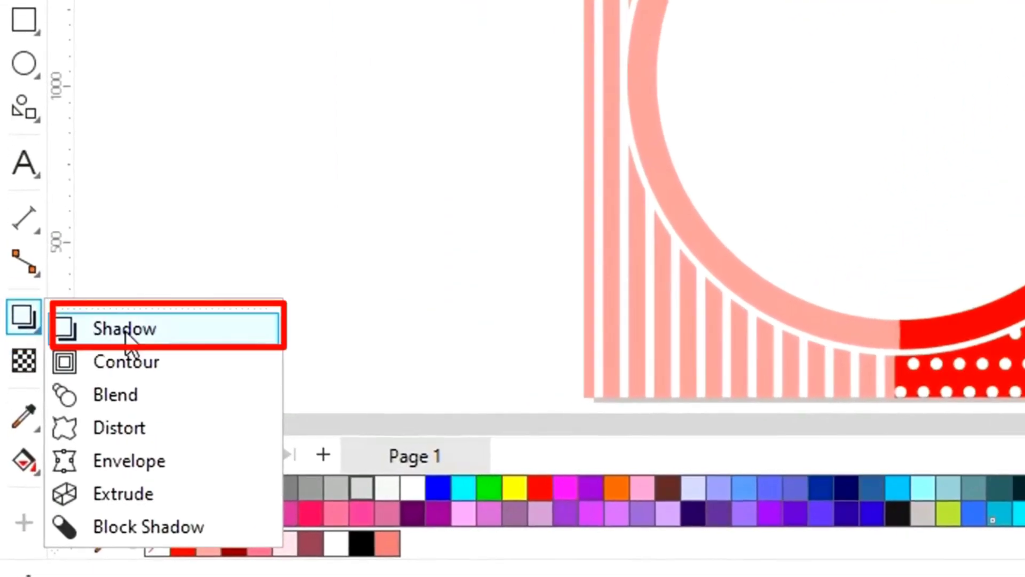
{"action": "left_click", "coordinate": [126, 336]}
{"action": "left_click_drag", "start_coordinate": [685, 235], "coordinate": [686, 286]}
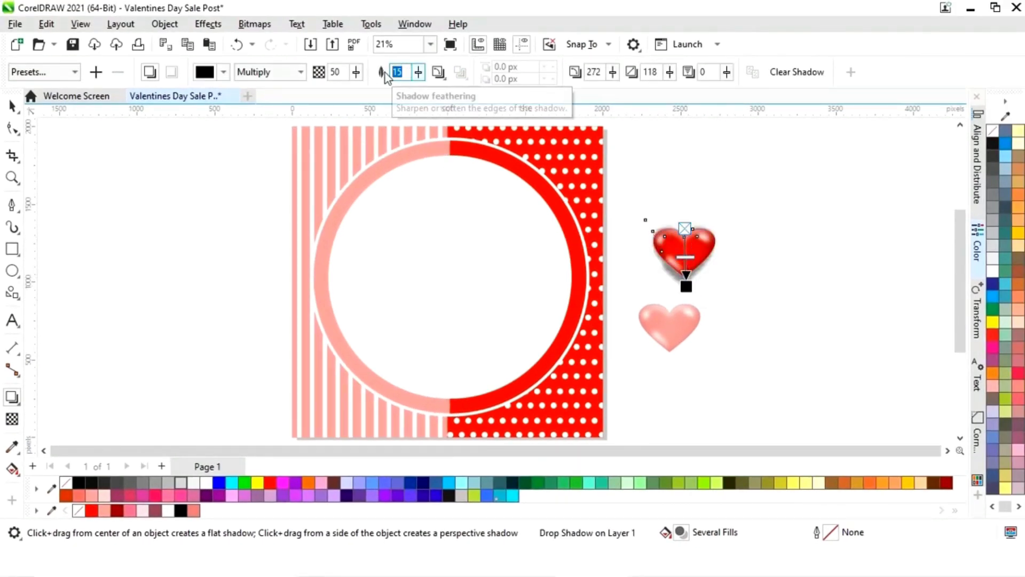
{"action": "type", "text": "50"}
{"action": "key", "text": "Return"}
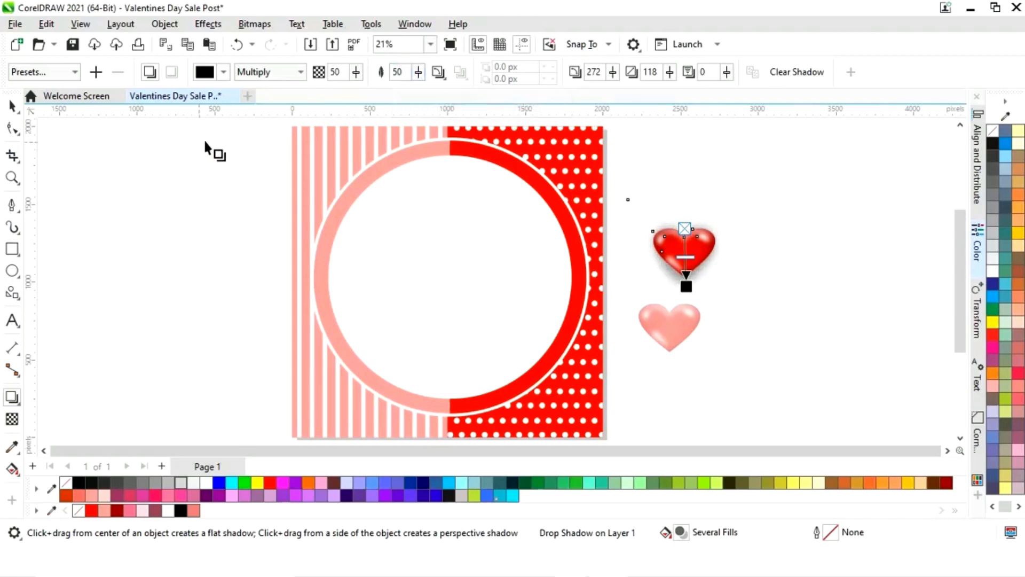
- Change the red heart's shadow colour to red from the RGB Palette
{"action": "left_click", "coordinate": [212, 78]}
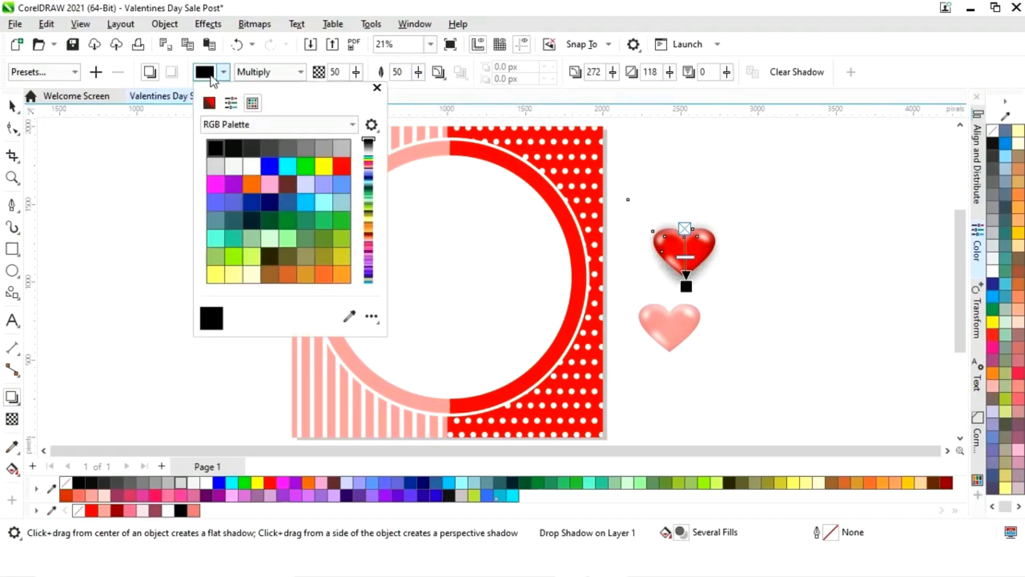
{"action": "left_click", "coordinate": [340, 169]}
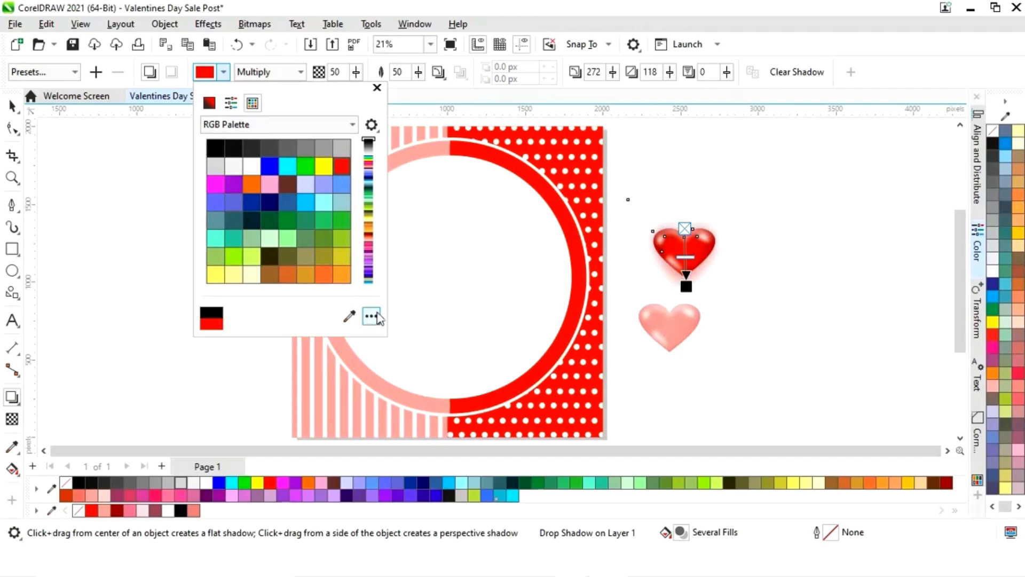
{"action": "left_click", "coordinate": [377, 88]}
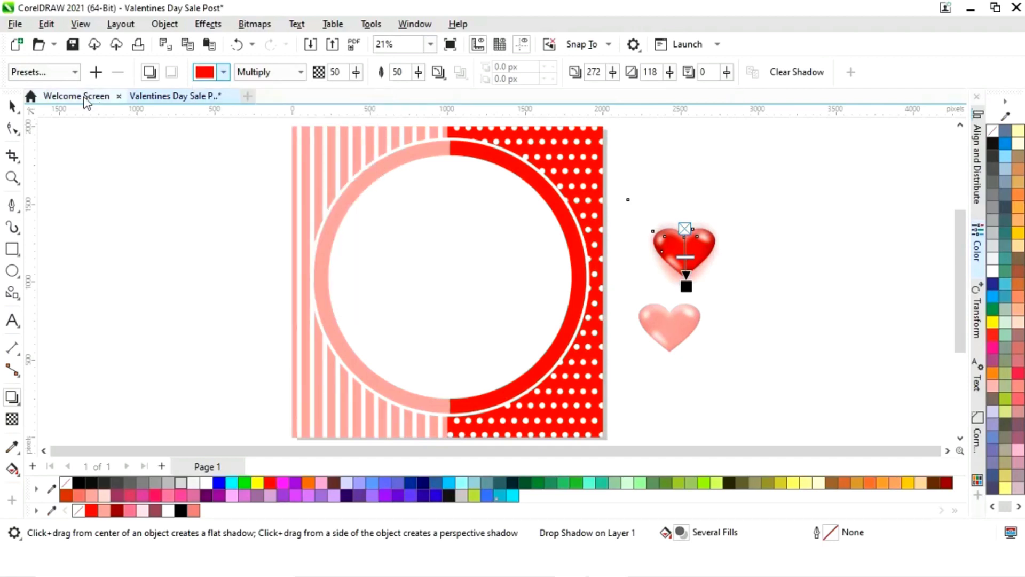
- Place the red heart over the ring's upper-right edge and shorten its shadow slightly, directed straight down at 270 degrees
{"action": "left_click", "coordinate": [12, 106]}
{"action": "left_click_drag", "start_coordinate": [706, 273], "coordinate": [555, 209]}
{"action": "left_click", "coordinate": [12, 398]}
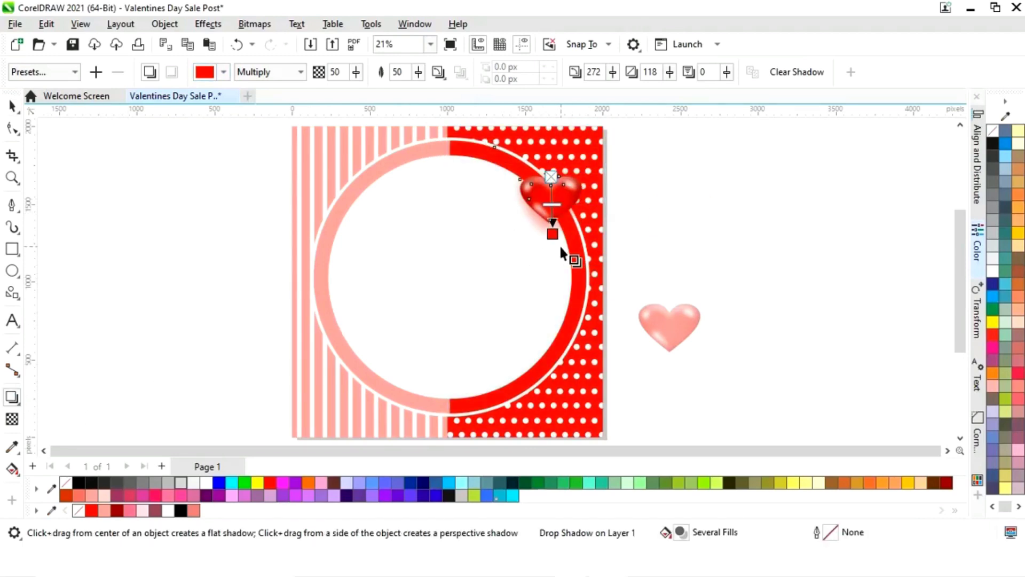
{"action": "key", "text": "z"}
{"action": "left_click_drag", "start_coordinate": [508, 171], "coordinate": [607, 259]}
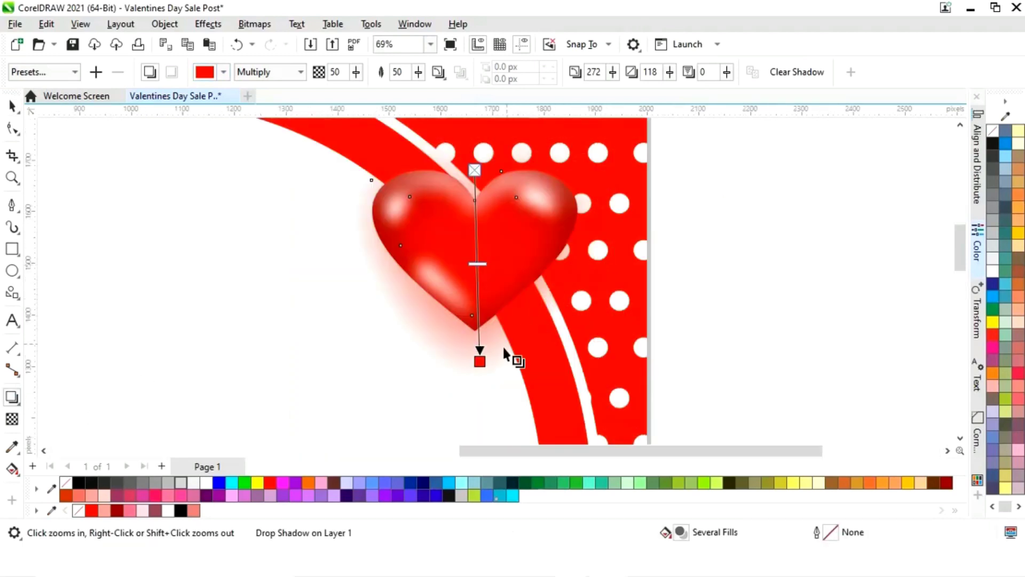
{"action": "left_click_drag", "start_coordinate": [477, 362], "coordinate": [474, 349]}
{"action": "left_click", "coordinate": [12, 107]}
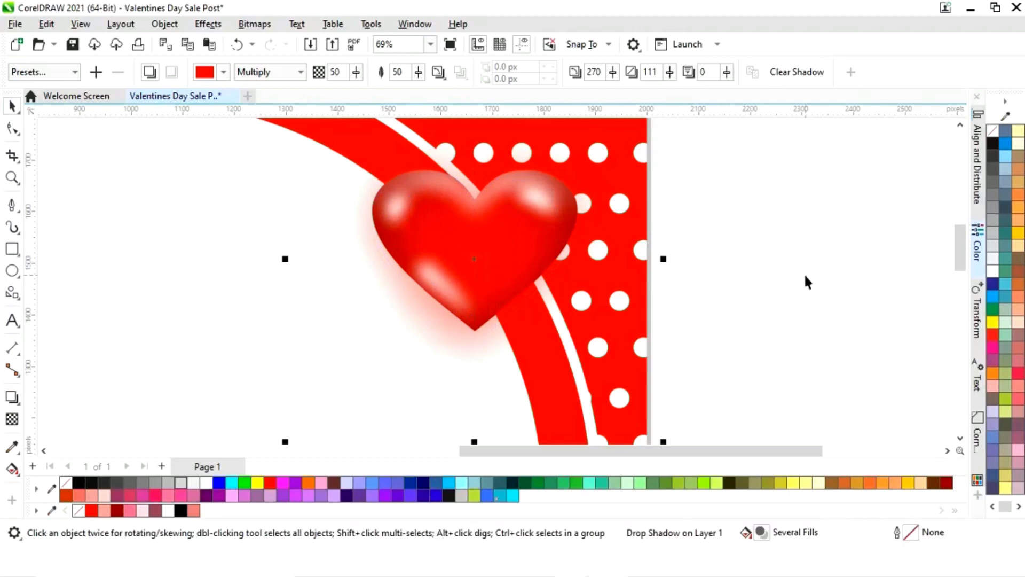
- Move the red heart down to the right side of the ring and scale it to about 84%
{"action": "key", "text": "F3"}
{"action": "left_click", "coordinate": [784, 225]}
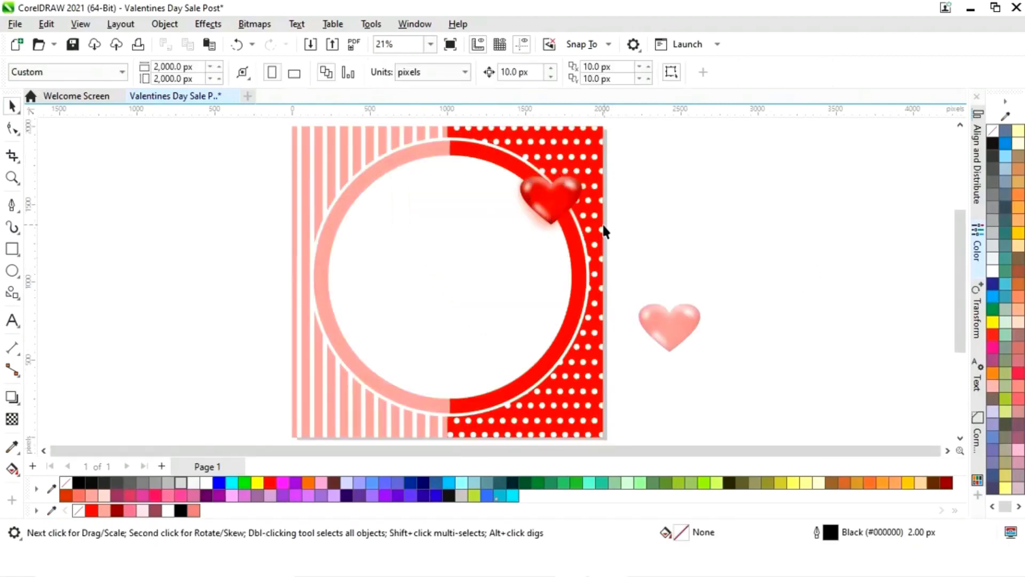
{"action": "left_click_drag", "start_coordinate": [550, 200], "coordinate": [534, 238]}
{"action": "left_click", "coordinate": [703, 225]}
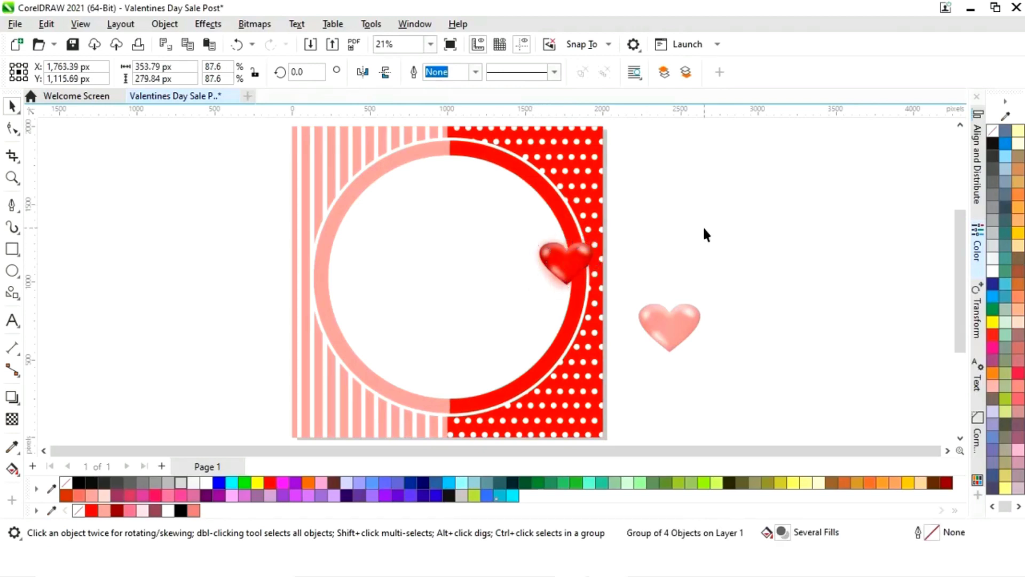
{"action": "left_click", "coordinate": [571, 268]}
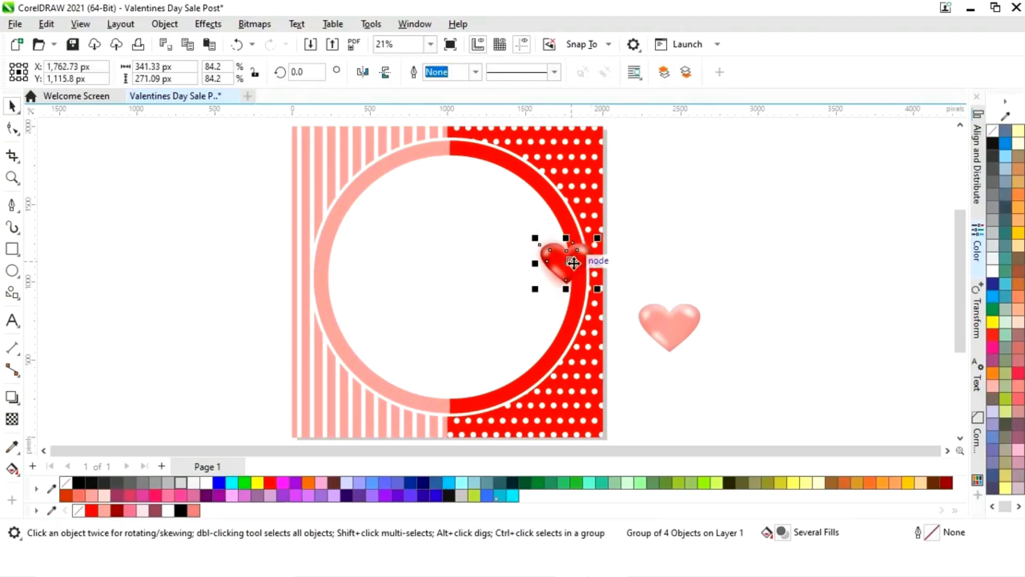
- Move the pink heart farther down and to the right in the empty area beside the page
{"action": "left_click_drag", "start_coordinate": [772, 287], "coordinate": [634, 368]}
{"action": "left_click_drag", "start_coordinate": [665, 330], "coordinate": [716, 389]}
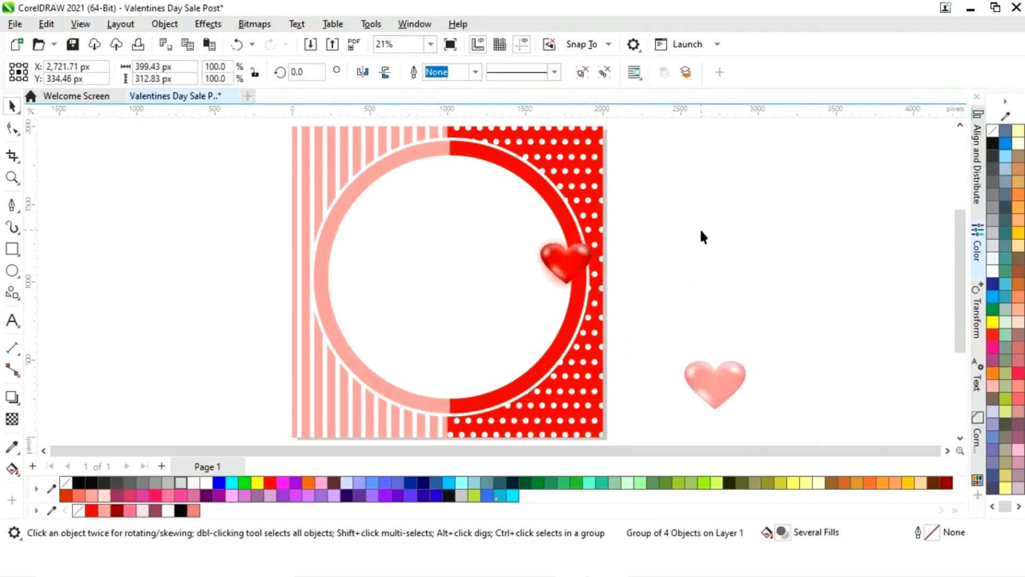
- Group the red heart on the ring's right side together with its drop shadow
{"action": "left_click_drag", "start_coordinate": [707, 212], "coordinate": [517, 321]}
{"action": "right_click", "coordinate": [565, 286]}
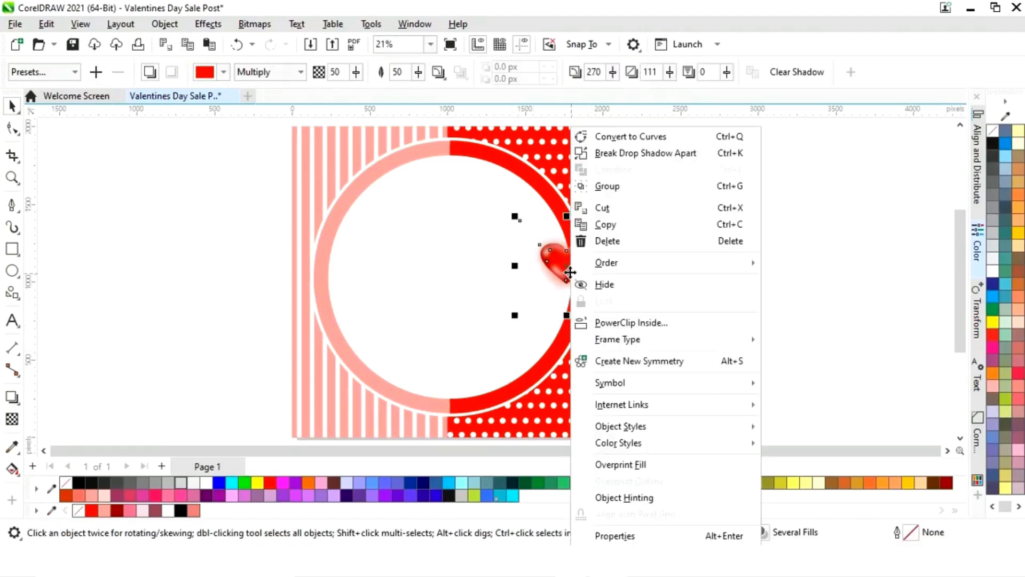
{"action": "left_click", "coordinate": [619, 188]}
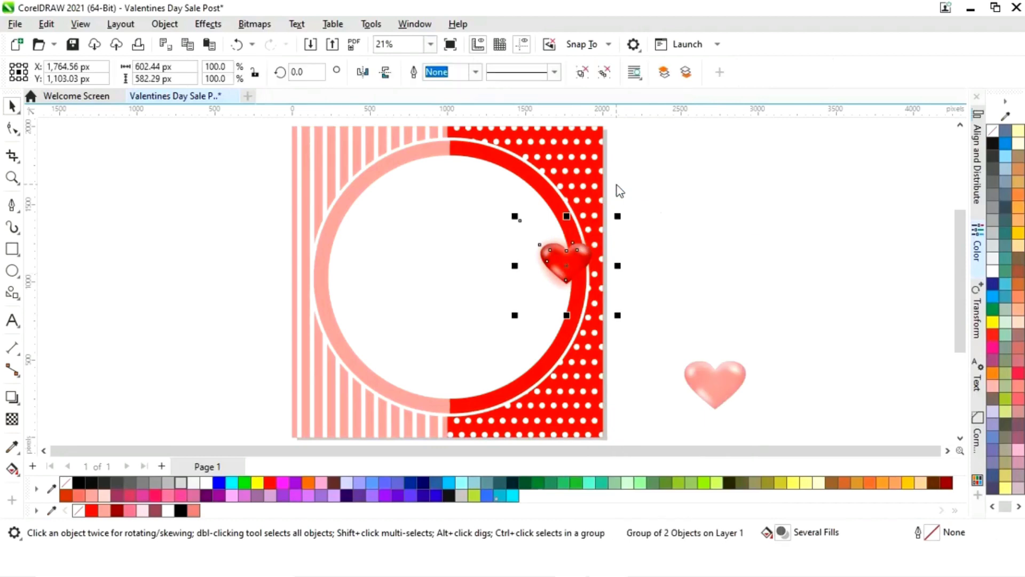
{"action": "left_click", "coordinate": [677, 248]}
- Duplicate the grouped red heart onto the ring's upper-right edge and tilt the copy counterclockwise
{"action": "left_click", "coordinate": [570, 267]}
{"action": "left_click_drag", "start_coordinate": [570, 267], "coordinate": [530, 196]}
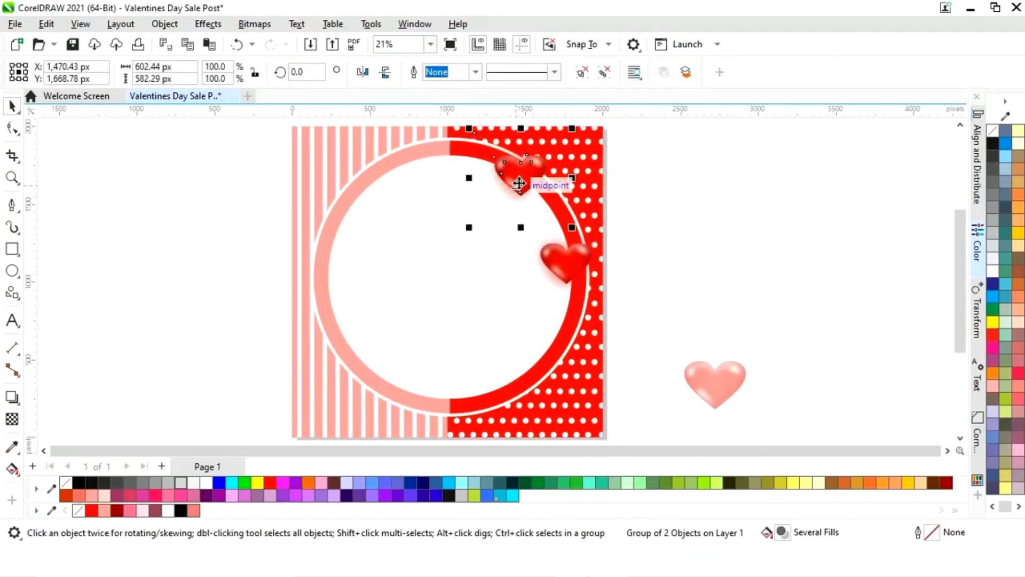
{"action": "left_click", "coordinate": [523, 181]}
{"action": "left_click_drag", "start_coordinate": [575, 129], "coordinate": [530, 110]}
{"action": "left_click", "coordinate": [617, 274]}
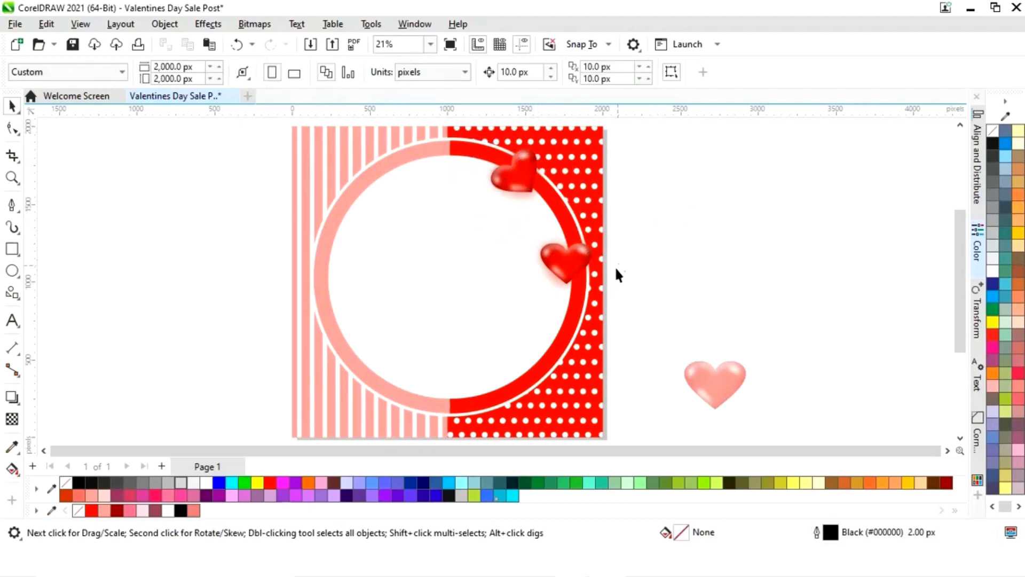
- Duplicate the right red heart onto the ring's lower-right edge and tilt the copy slightly clockwise
{"action": "left_click", "coordinate": [570, 265]}
{"action": "left_click_drag", "start_coordinate": [584, 267], "coordinate": [557, 365]}
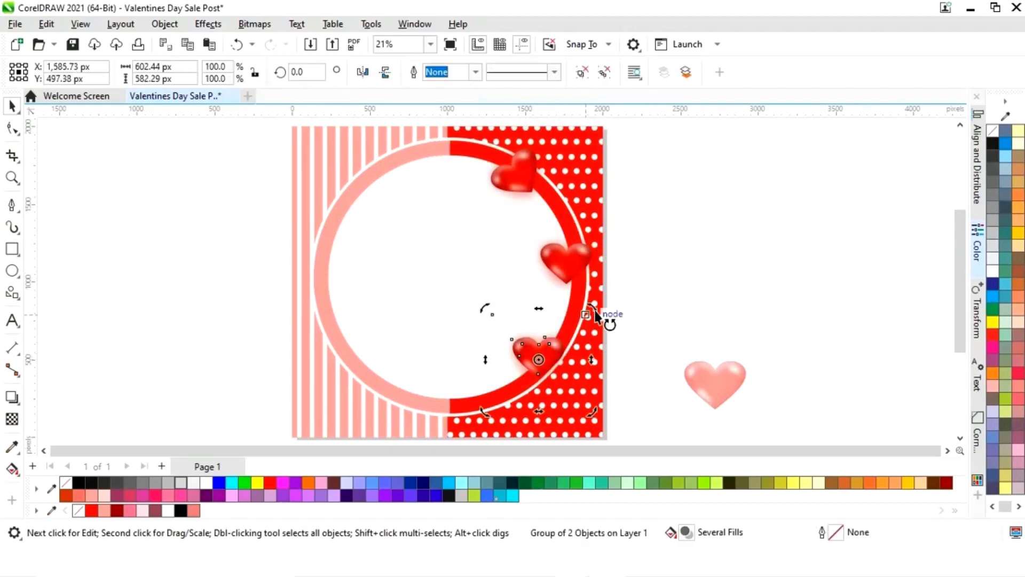
{"action": "left_click_drag", "start_coordinate": [595, 311], "coordinate": [602, 322]}
{"action": "left_click_drag", "start_coordinate": [543, 359], "coordinate": [553, 357]}
{"action": "left_click", "coordinate": [637, 353]}
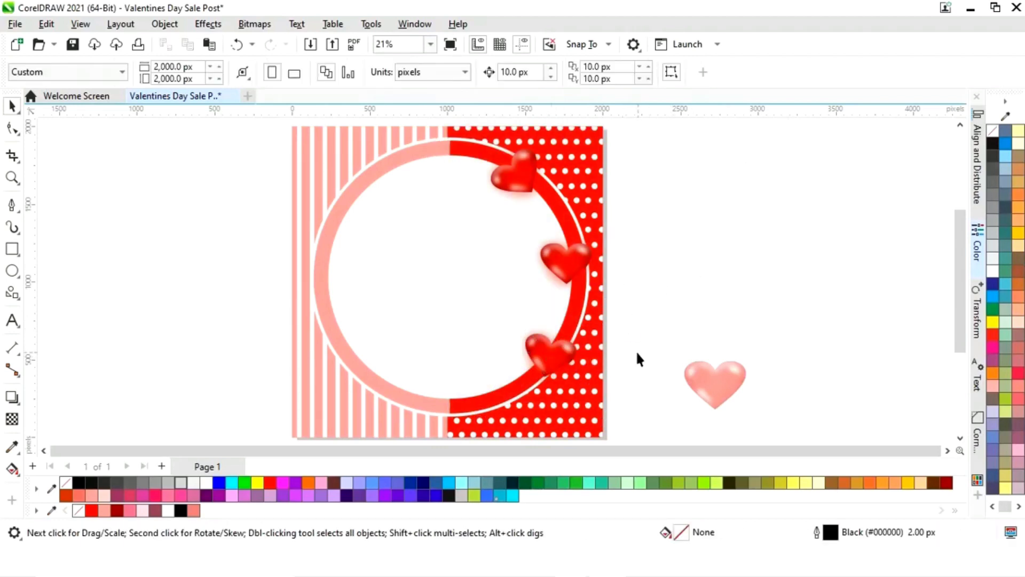
- Add tilted red heart copies on the ring's lower-left edge, scaled to about 120%, and on its left edge
{"action": "key", "text": "ctrl+v"}
{"action": "left_click_drag", "start_coordinate": [394, 325], "coordinate": [437, 293]}
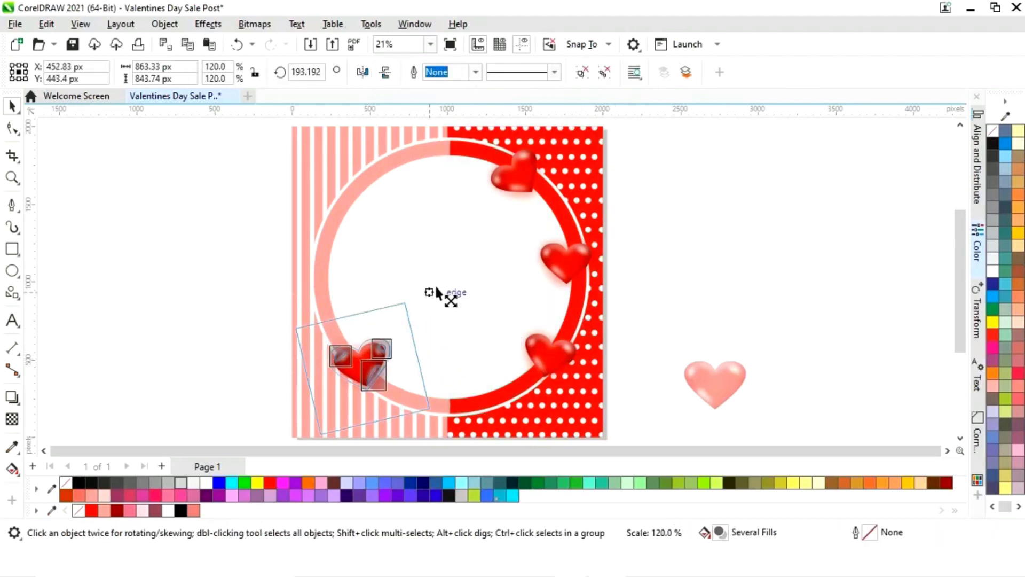
{"action": "left_click", "coordinate": [581, 269]}
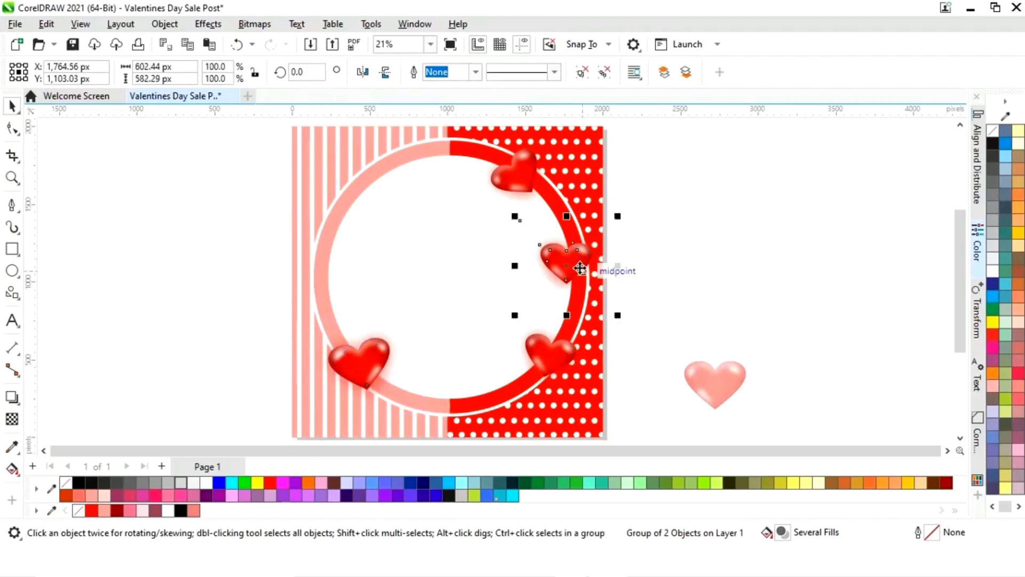
{"action": "left_click_drag", "start_coordinate": [581, 269], "coordinate": [332, 244]}
{"action": "left_click", "coordinate": [703, 224]}
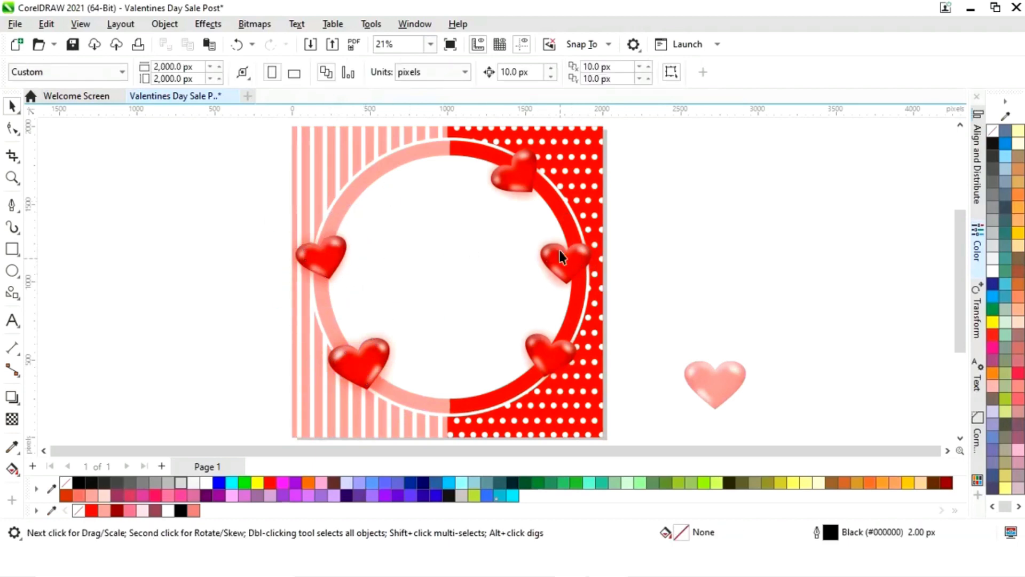
- Copy the upper-right red heart to the ring's upper-left edge, mirror it horizontally and adjust its tilt and position
{"action": "left_click_drag", "start_coordinate": [523, 179], "coordinate": [394, 176]}
{"action": "left_click", "coordinate": [364, 73]}
{"action": "left_click_drag", "start_coordinate": [455, 240], "coordinate": [441, 227]}
{"action": "left_click_drag", "start_coordinate": [396, 170], "coordinate": [393, 160]}
{"action": "left_click", "coordinate": [732, 361]}
- Move the pink heart up beside the page and give it a downward drop shadow with feathering 50
{"action": "left_click", "coordinate": [727, 396]}
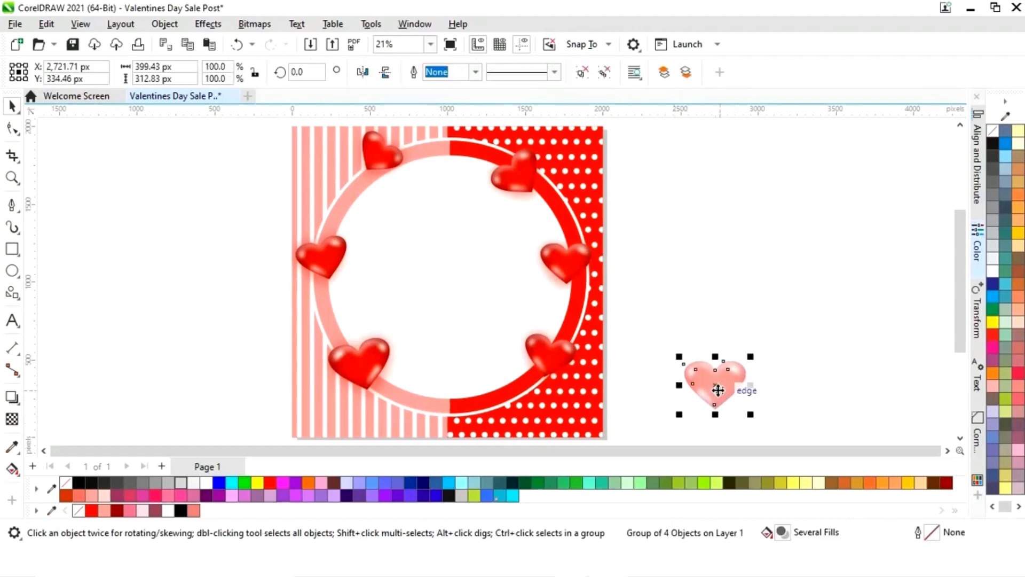
{"action": "left_click_drag", "start_coordinate": [716, 389], "coordinate": [712, 303]}
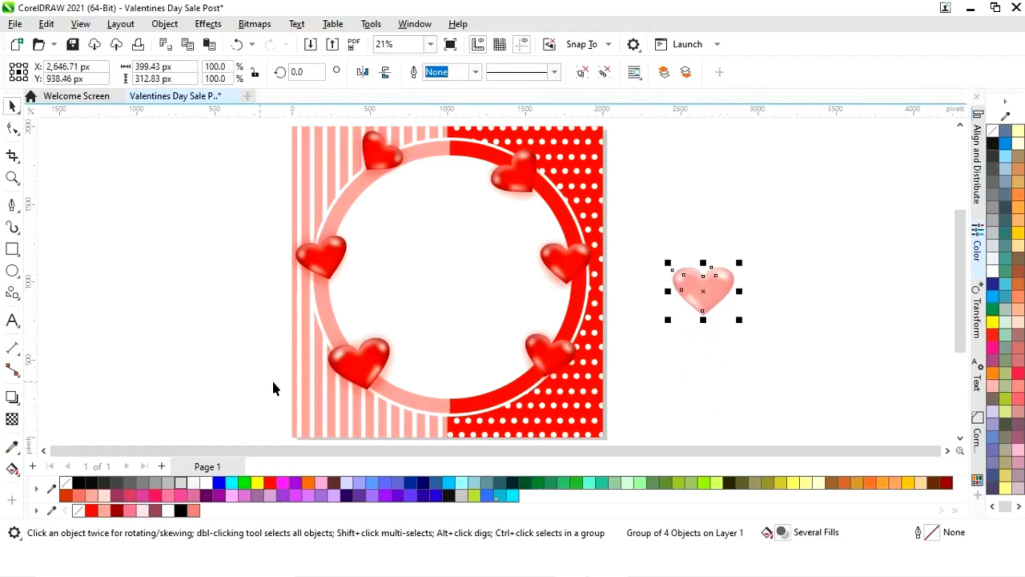
{"action": "left_click", "coordinate": [12, 396]}
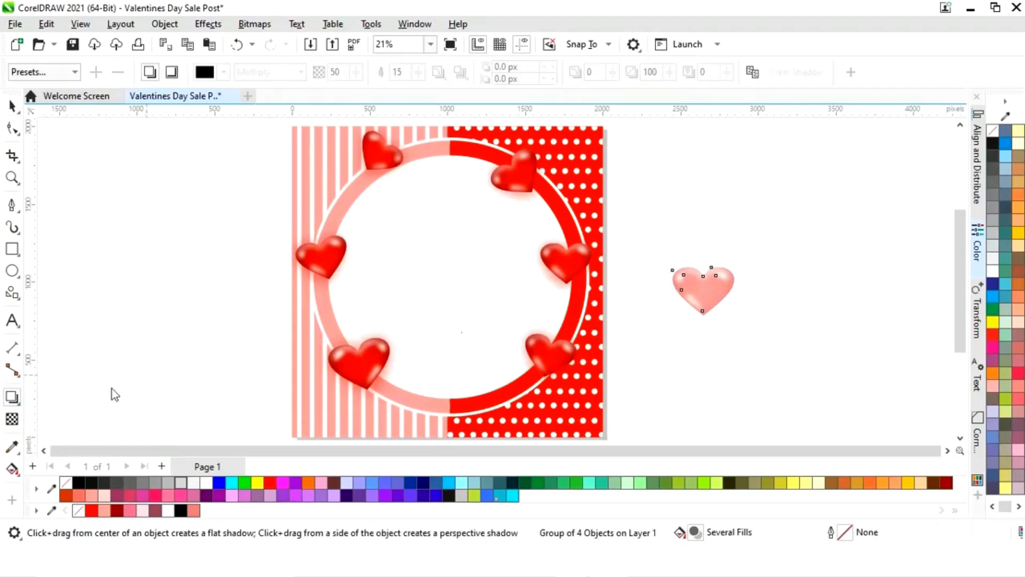
{"action": "left_click_drag", "start_coordinate": [712, 268], "coordinate": [702, 327]}
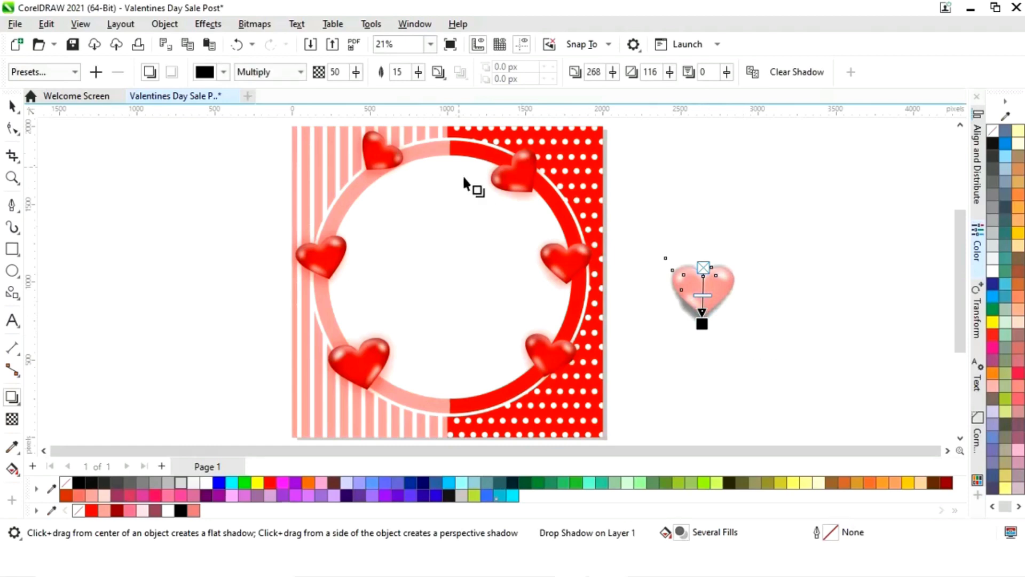
{"action": "type", "text": "50"}
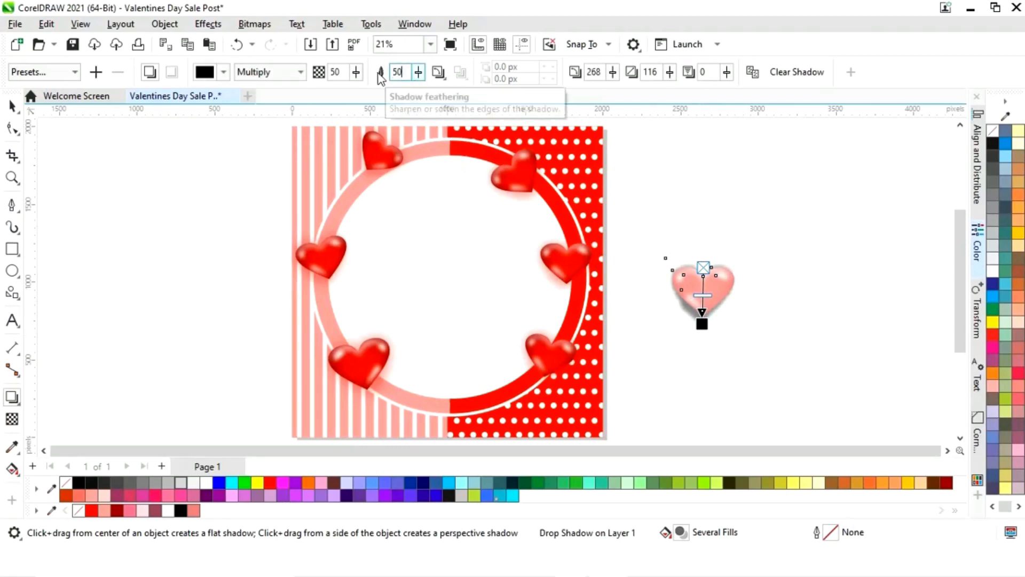
{"action": "key", "text": "Return"}
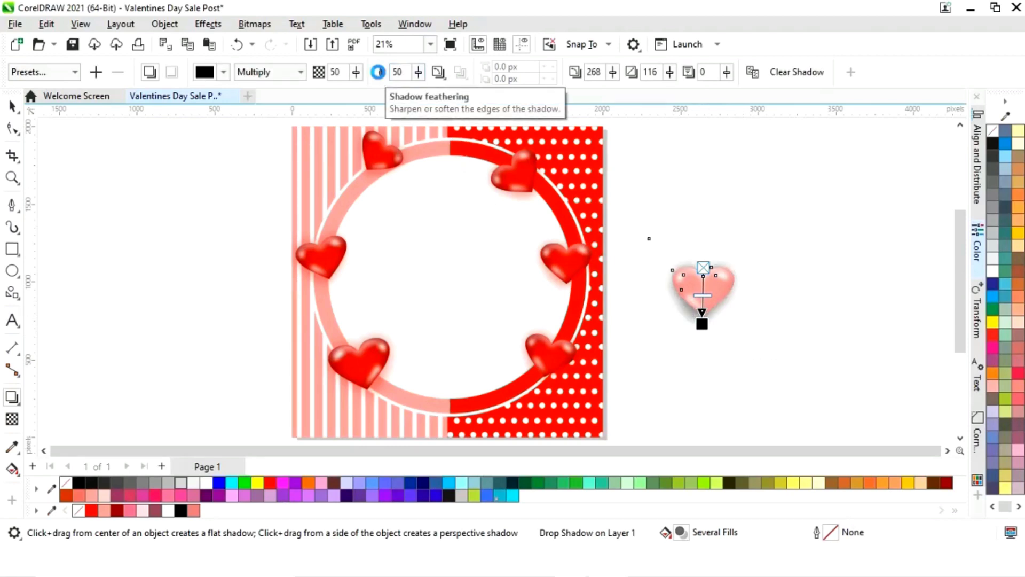
- Sample a coral red from the document's colour swatches as the pink heart's shadow colour
{"action": "left_click", "coordinate": [223, 74]}
{"action": "left_click", "coordinate": [349, 316]}
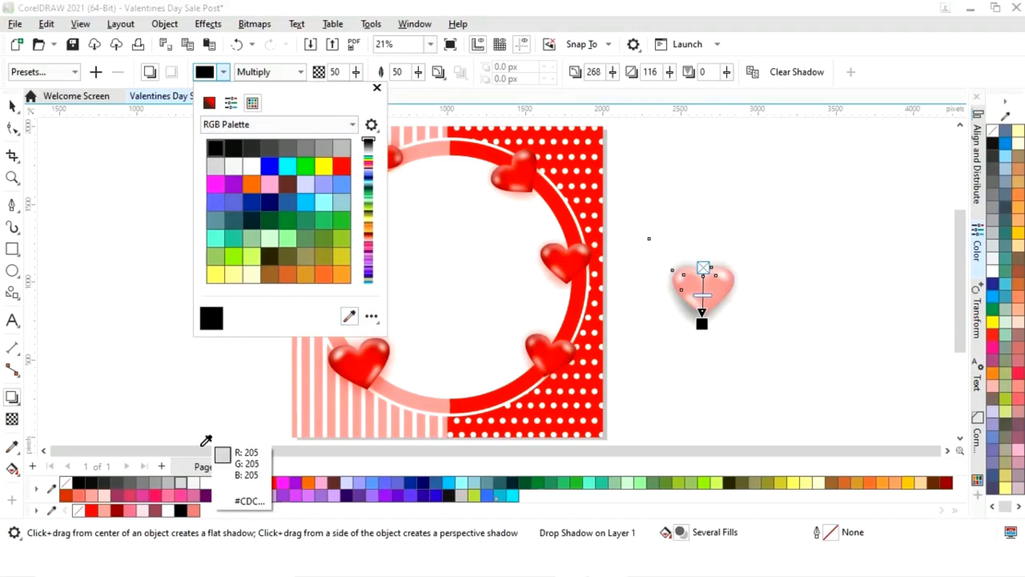
{"action": "left_click", "coordinate": [77, 495]}
{"action": "left_click", "coordinate": [377, 88]}
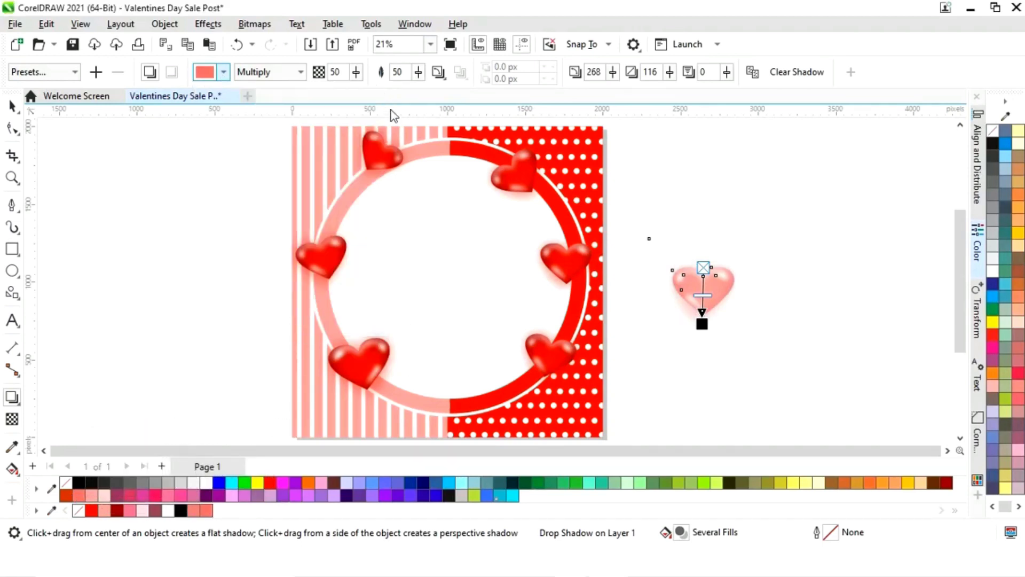
- Shorten the pink heart's shadow to a stretch of 100 and direct it straight down at 270 degrees
{"action": "left_click", "coordinate": [11, 105]}
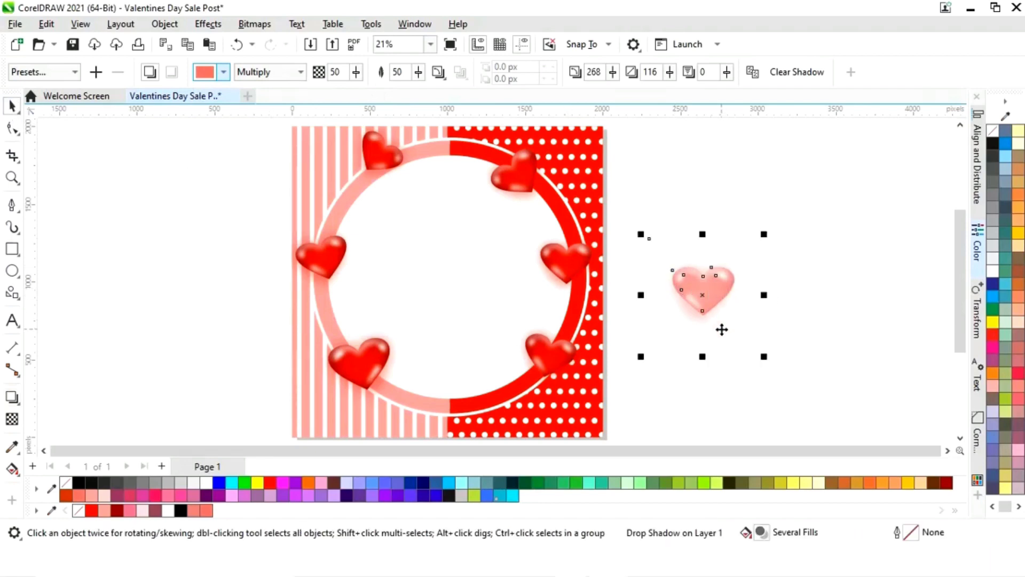
{"action": "left_click", "coordinate": [11, 398]}
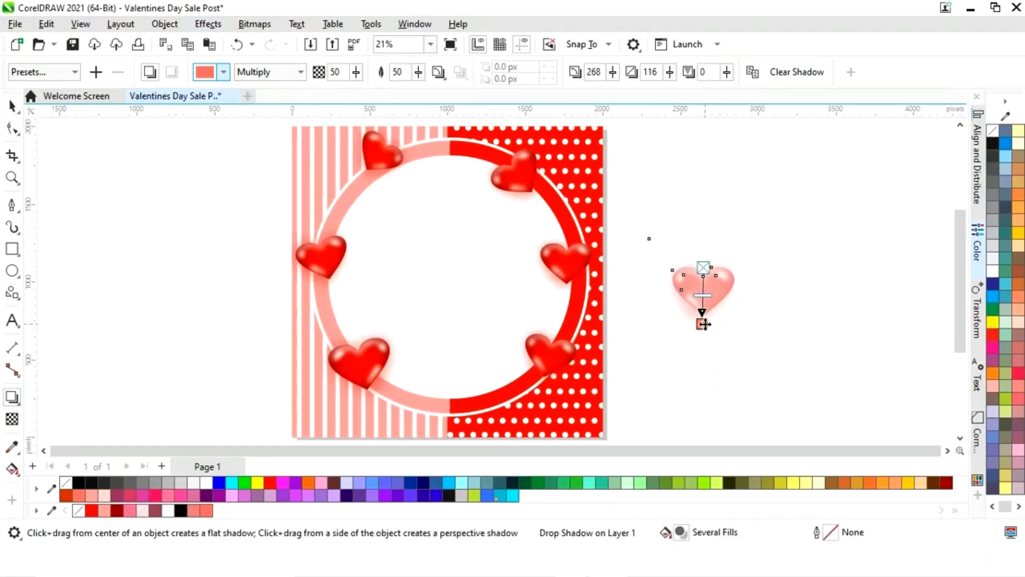
{"action": "left_click_drag", "start_coordinate": [704, 324], "coordinate": [705, 319]}
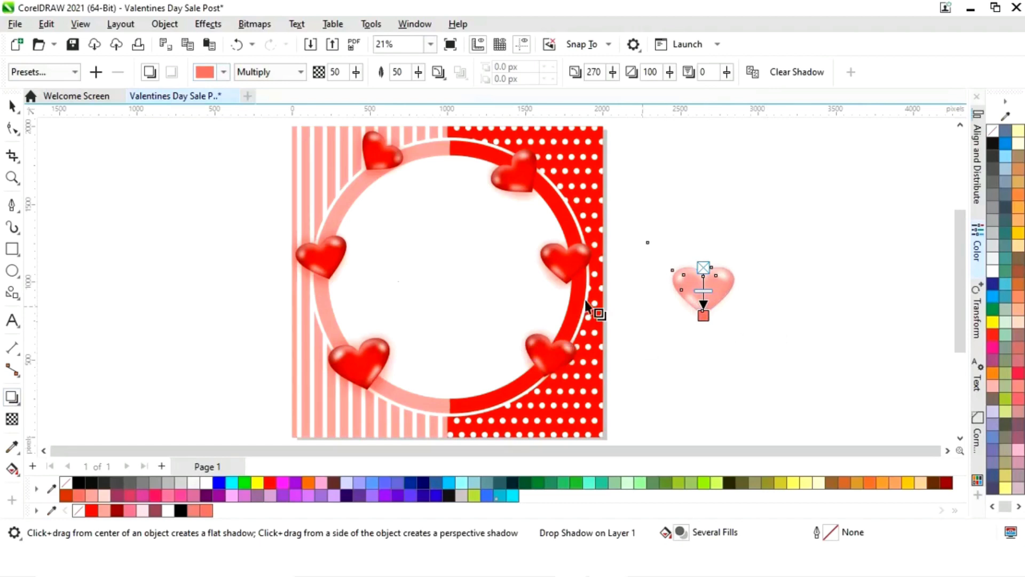
{"action": "left_click", "coordinate": [11, 106]}
{"action": "left_click", "coordinate": [790, 300]}
- Group the pink heart with its drop shadow
{"action": "left_click", "coordinate": [706, 298]}
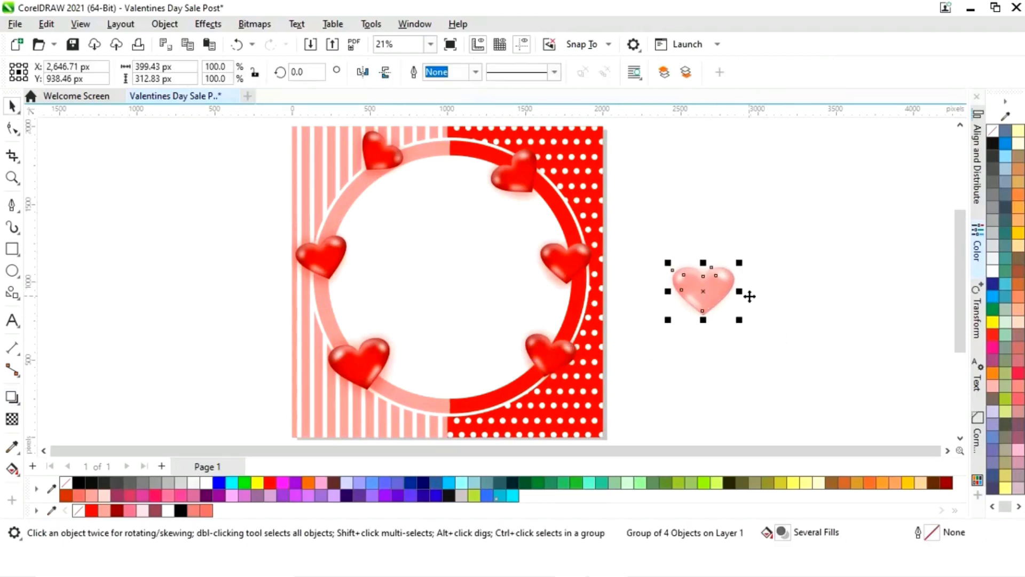
{"action": "left_click", "coordinate": [710, 286]}
{"action": "right_click", "coordinate": [705, 285]}
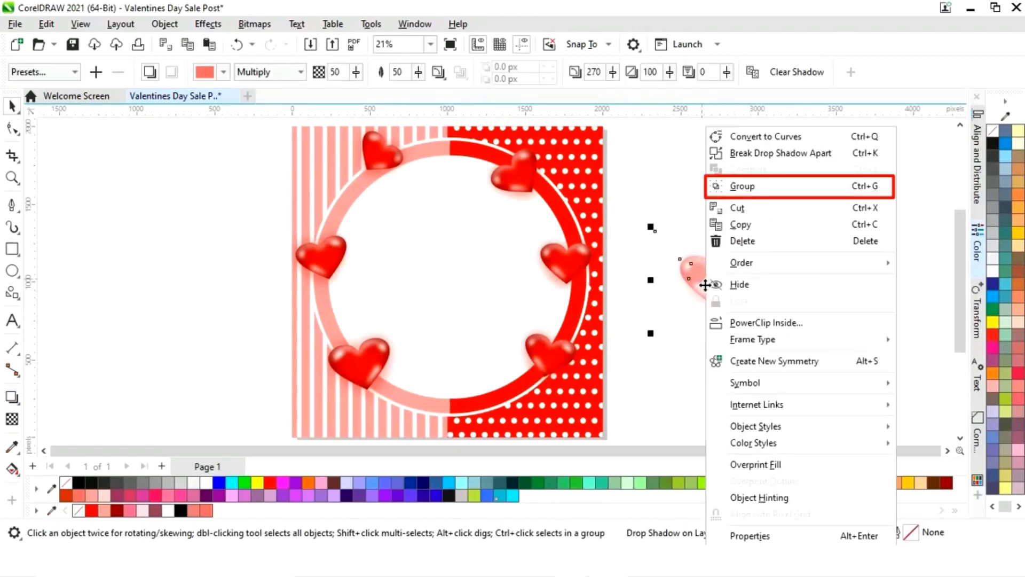
{"action": "left_click", "coordinate": [751, 188]}
- Place the pink heart over the red heart on the ring's right side, scaled to about 66.7% and tilted clockwise
{"action": "left_click_drag", "start_coordinate": [725, 286], "coordinate": [580, 289]}
{"action": "left_click_drag", "start_coordinate": [627, 232], "coordinate": [606, 246]}
- Duplicate the pink heart onto the lower-right red heart, scale the copy to about 74.9% and rotate it to about 331 degrees
{"action": "left_click_drag", "start_coordinate": [569, 281], "coordinate": [568, 366]}
{"action": "left_click", "coordinate": [577, 280]}
{"action": "left_click", "coordinate": [687, 252]}
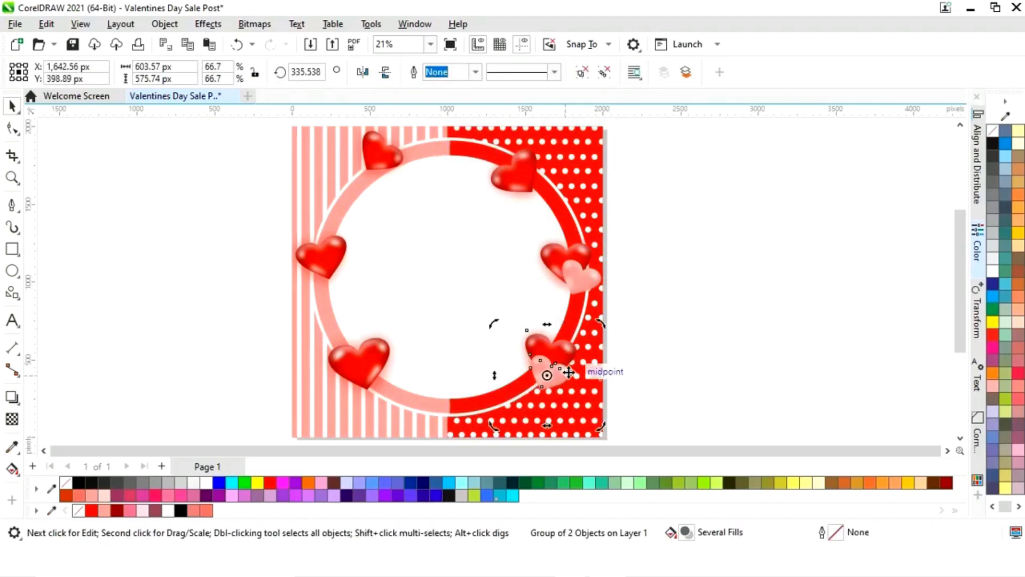
{"action": "left_click_drag", "start_coordinate": [614, 339], "coordinate": [627, 323]}
{"action": "left_click_drag", "start_coordinate": [555, 374], "coordinate": [558, 387]}
{"action": "left_click", "coordinate": [559, 387]}
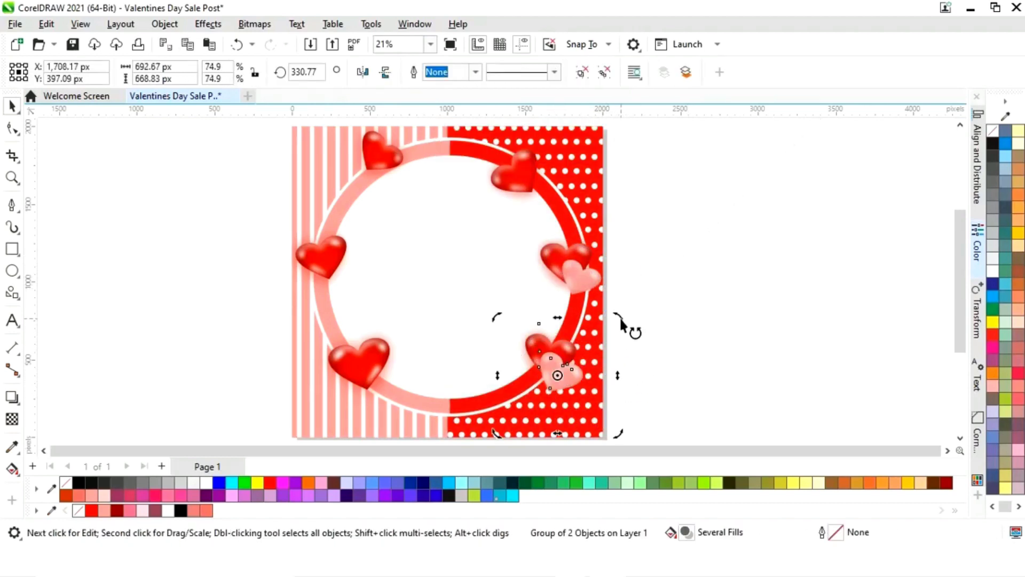
- Place a small copy of the lower-left red heart down beside it on the striped half
{"action": "left_click", "coordinate": [685, 364]}
{"action": "left_click", "coordinate": [370, 364]}
{"action": "left_click_drag", "start_coordinate": [378, 356], "coordinate": [334, 393]}
{"action": "left_click", "coordinate": [443, 340]}
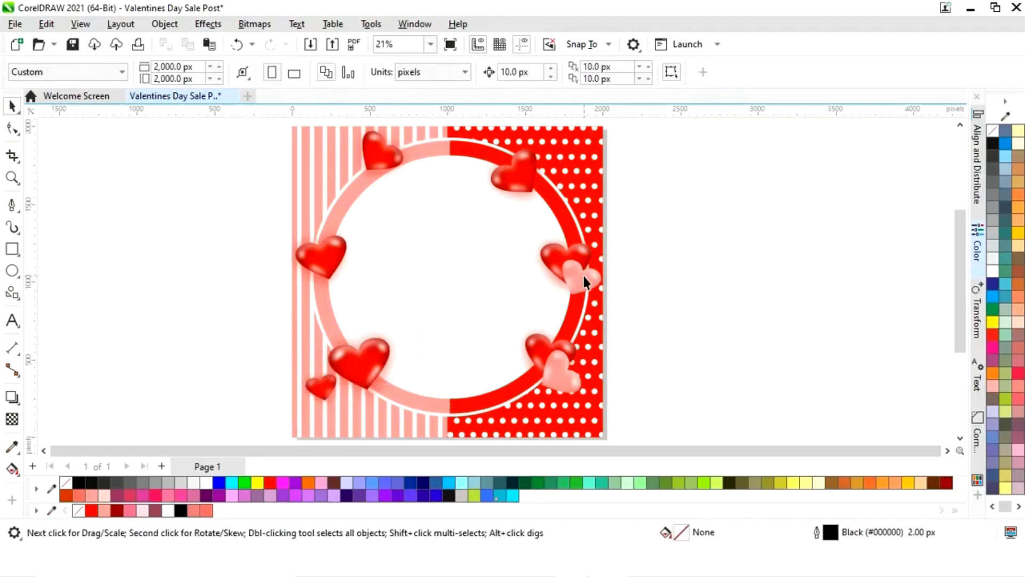
- Add a small pink heart copy beside the upper-left red heart and a larger one above the left red heart
{"action": "left_click_drag", "start_coordinate": [583, 280], "coordinate": [521, 171]}
{"action": "scroll", "coordinate": [613, 252], "scroll_direction": "down", "scroll_amount": 1}
{"action": "left_click", "coordinate": [460, 171]}
{"action": "left_click", "coordinate": [469, 191]}
{"action": "left_click_drag", "start_coordinate": [510, 214], "coordinate": [494, 225]}
{"action": "mouse_move", "coordinate": [458, 178]}
{"action": "left_mouse_down"}
{"action": "mouse_move", "coordinate": [437, 185]}
{"action": "mouse_move", "coordinate": [458, 172]}
{"action": "mouse_move", "coordinate": [466, 185]}
{"action": "left_mouse_up"}
{"action": "left_click", "coordinate": [805, 261]}
{"action": "left_click", "coordinate": [765, 238]}
- Bring the prepared sale texts, contact details and giftstore logo into the empty area beside the striped half
{"action": "scroll", "coordinate": [765, 237], "scroll_direction": "up", "scroll_amount": 1}
{"action": "left_click_drag", "start_coordinate": [801, 454], "coordinate": [482, 473]}
{"action": "left_click_drag", "start_coordinate": [491, 161], "coordinate": [57, 443]}
{"action": "left_click_drag", "start_coordinate": [235, 298], "coordinate": [793, 296]}
{"action": "left_click_drag", "start_coordinate": [579, 451], "coordinate": [716, 440]}
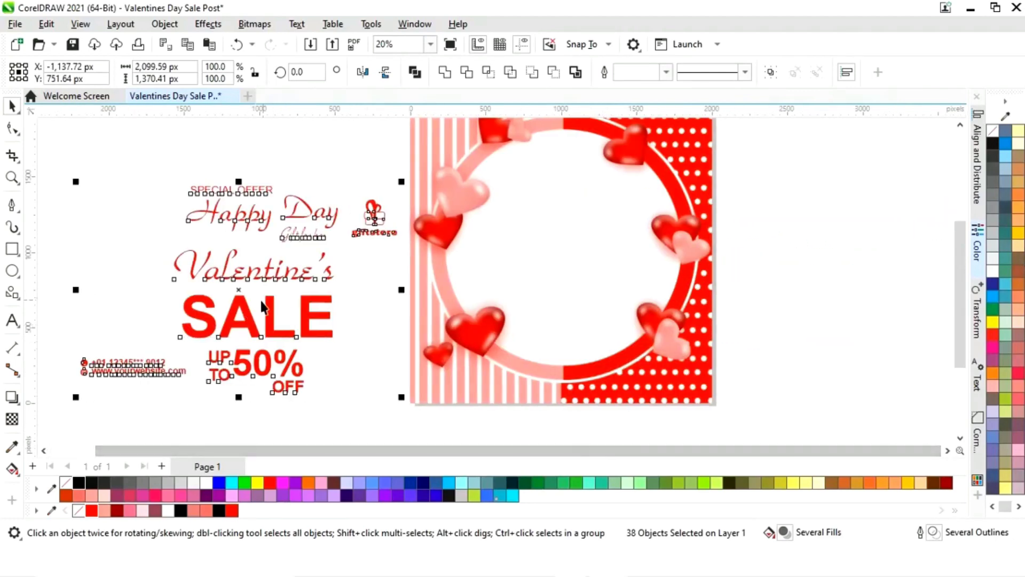
{"action": "left_click_drag", "start_coordinate": [238, 296], "coordinate": [231, 254]}
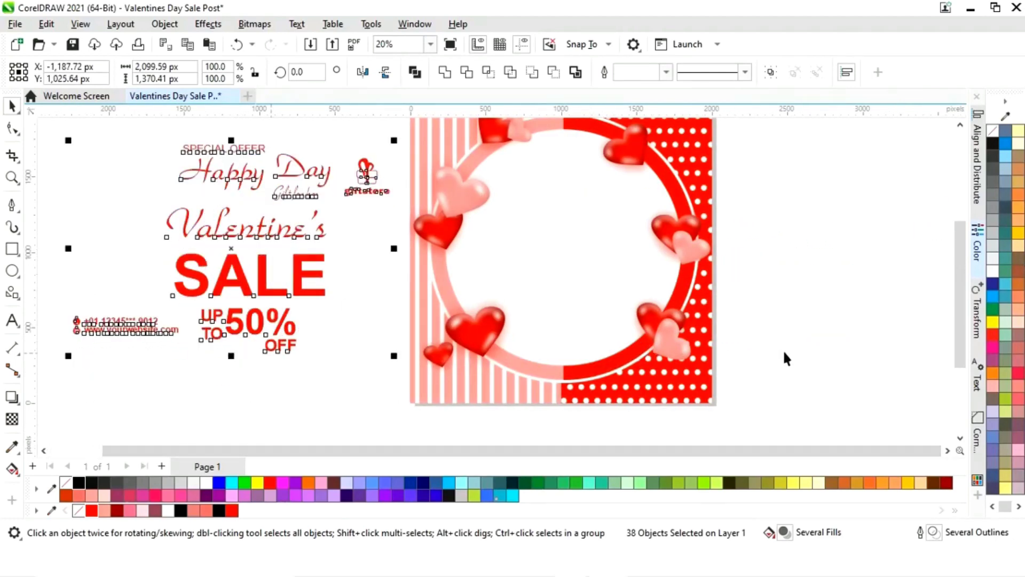
{"action": "left_click", "coordinate": [783, 349]}
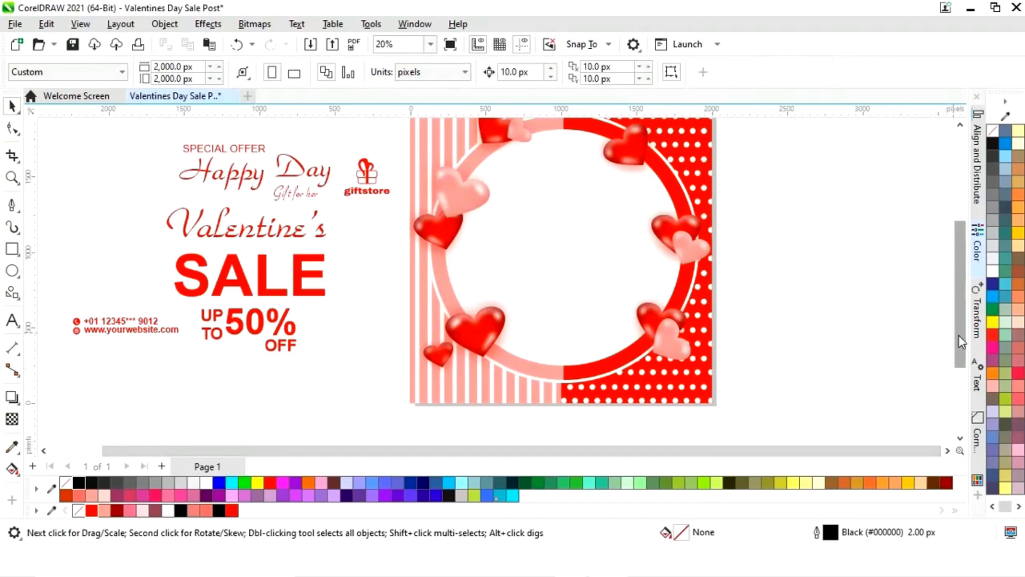
- Examine the fills and outlines of the separate giftstore logo letters and gift box shapes
{"action": "left_click_drag", "start_coordinate": [960, 335], "coordinate": [952, 305]}
{"action": "left_click", "coordinate": [361, 256]}
{"action": "scroll", "coordinate": [366, 244], "scroll_direction": "up", "scroll_amount": 2}
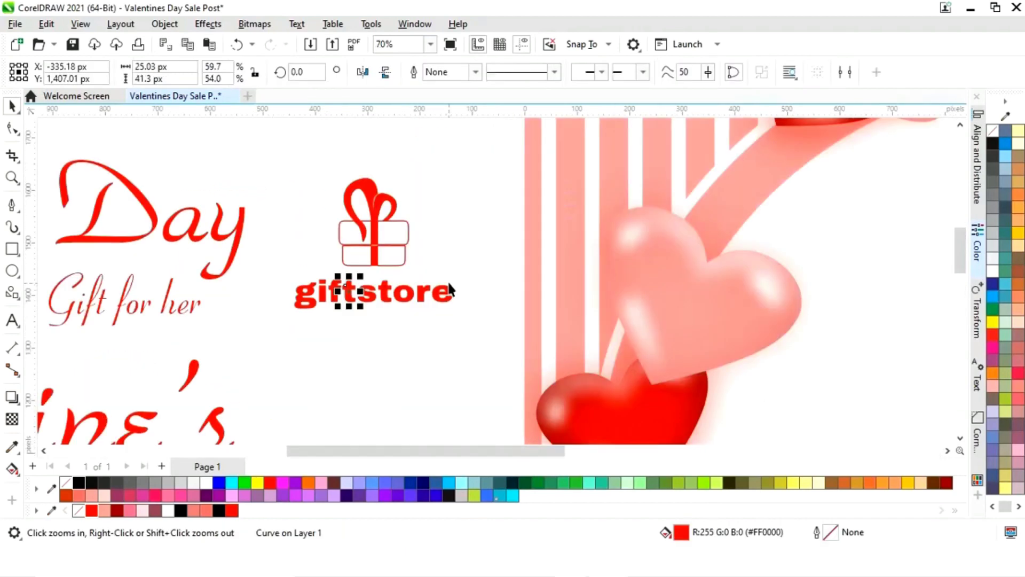
{"action": "left_click", "coordinate": [384, 241]}
{"action": "left_click", "coordinate": [347, 236]}
{"action": "left_click", "coordinate": [393, 261]}
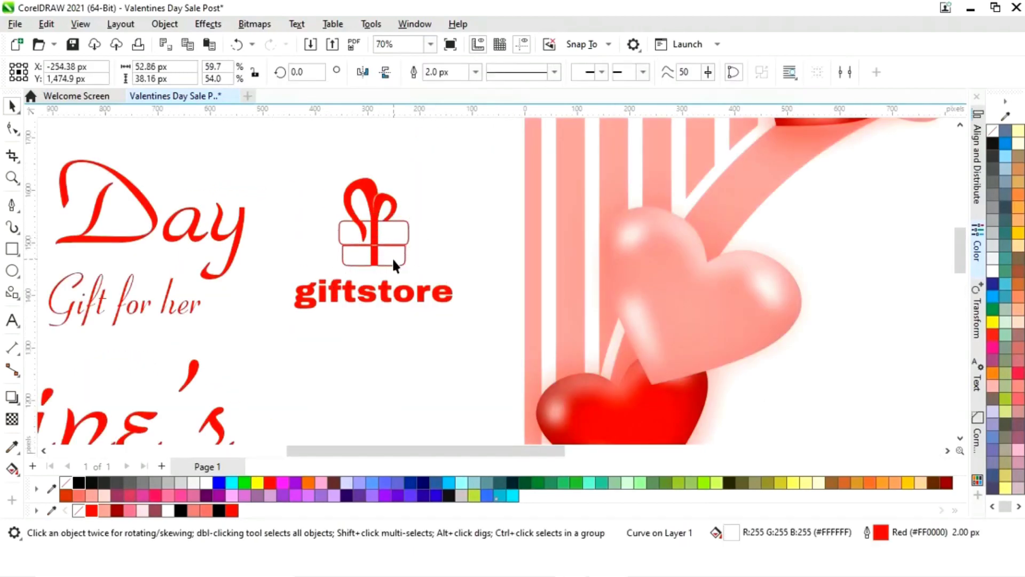
{"action": "left_click", "coordinate": [399, 228]}
{"action": "left_click", "coordinate": [429, 297]}
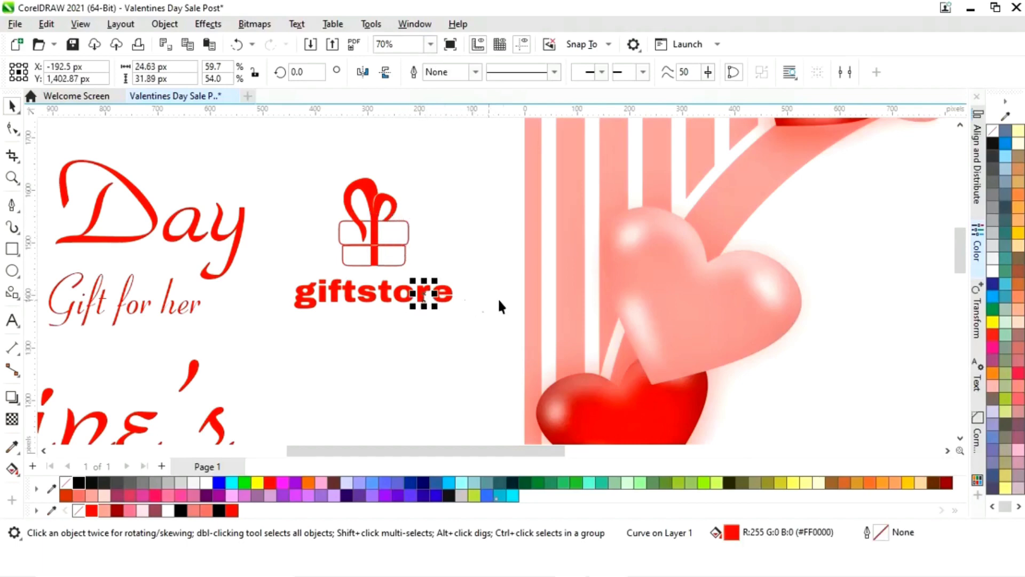
{"action": "scroll", "coordinate": [506, 300], "scroll_direction": "down", "scroll_amount": 3}
- Group all parts of the giftstore logo, including the gift box and lettering
{"action": "left_click", "coordinate": [492, 184]}
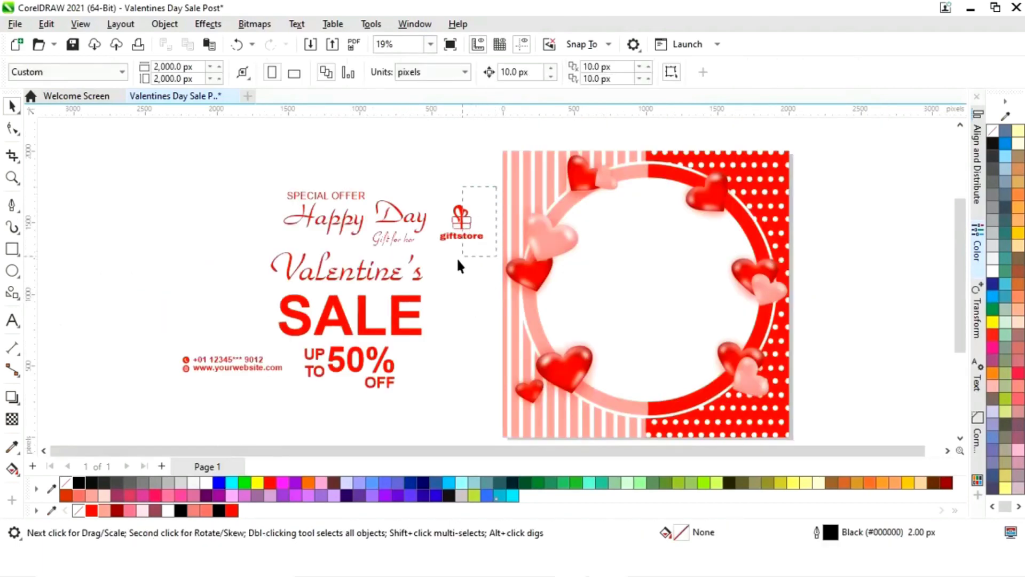
{"action": "left_click_drag", "start_coordinate": [434, 257], "coordinate": [435, 258]}
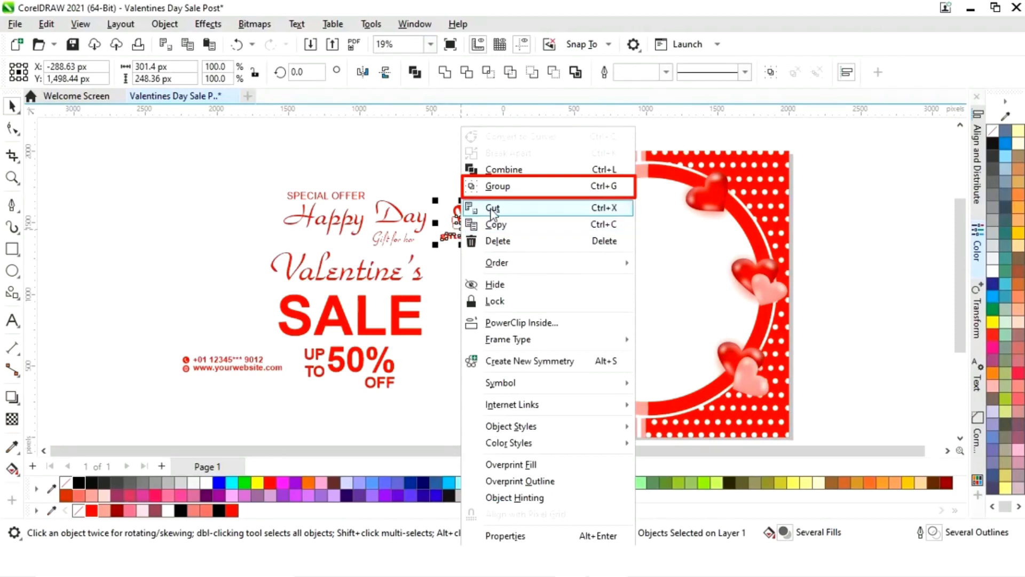
{"action": "left_click", "coordinate": [486, 186]}
- Place the giftstore logo in the page's upper-left corner, scale it to about 89.1% and nudge it slightly left
{"action": "left_click_drag", "start_coordinate": [461, 226], "coordinate": [557, 152]}
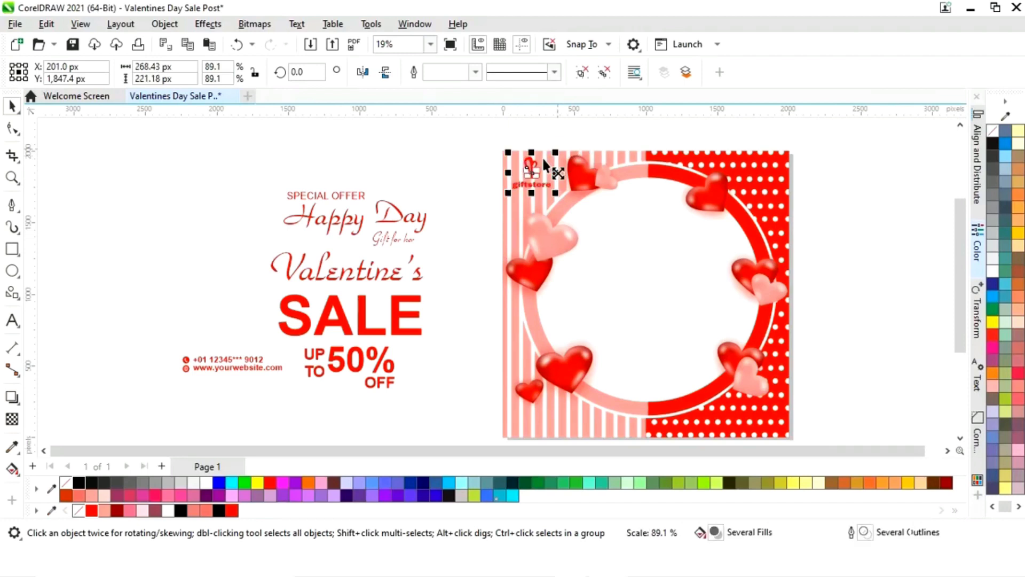
{"action": "left_click", "coordinate": [461, 155]}
{"action": "left_click", "coordinate": [535, 184]}
{"action": "key", "text": "Left"}
{"action": "key", "text": "Left"}
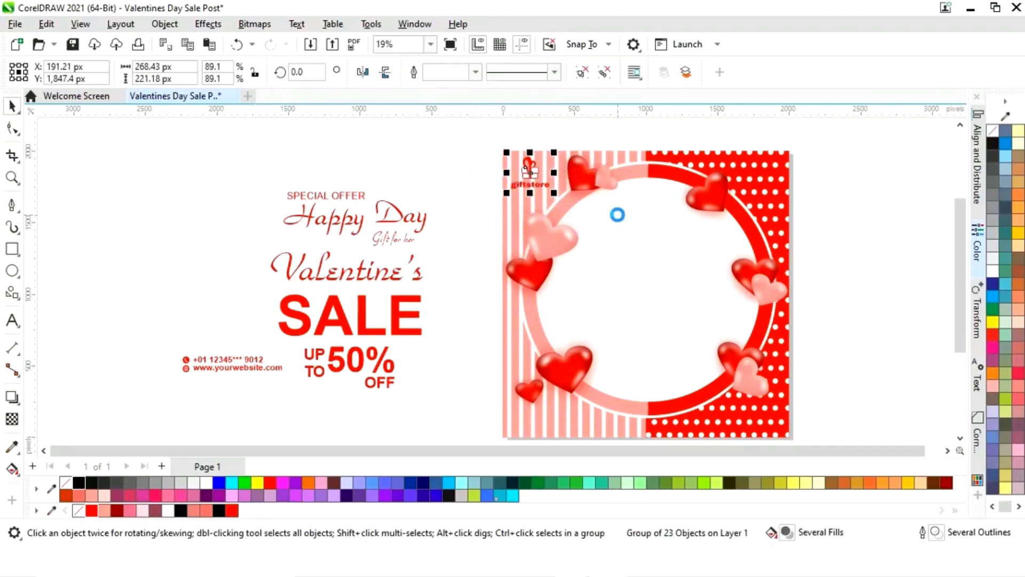
- Fine-tune the giftstore logo's position in the page's upper-left corner with small nudges
{"action": "key", "text": "Up"}
{"action": "key", "text": "Up"}
{"action": "key", "text": "Down"}
{"action": "key", "text": "Down"}
{"action": "key", "text": "Escape"}
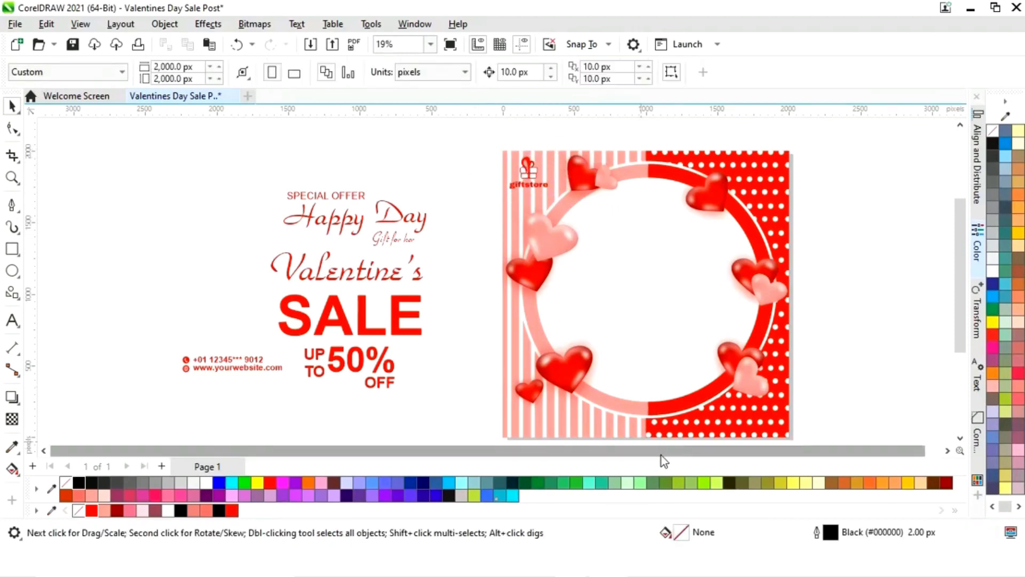
- Place "Valentine's" in the middle of the white circle, with "Happy" above it and "Day" below its right end
{"action": "left_click_drag", "start_coordinate": [659, 453], "coordinate": [692, 454]}
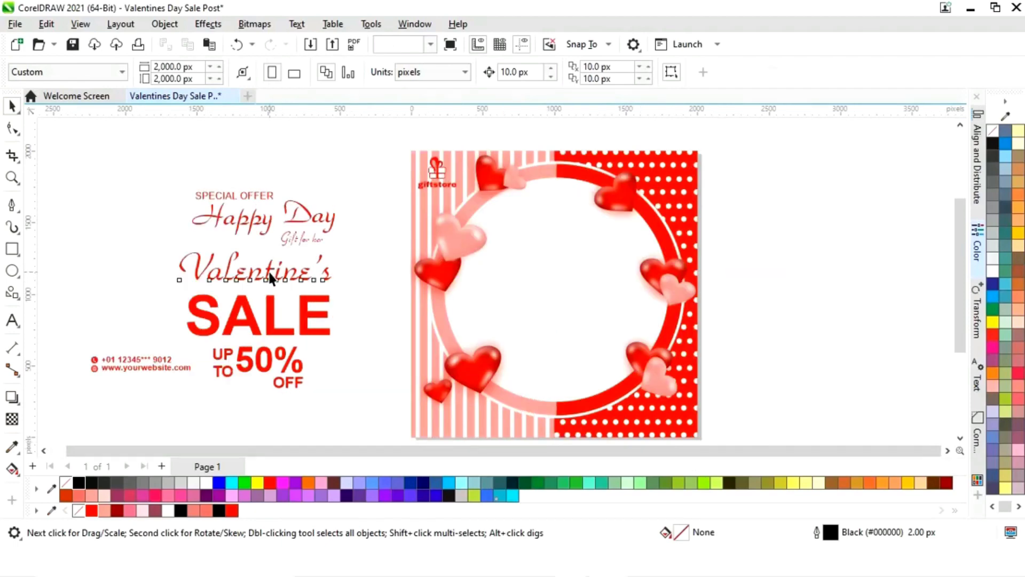
{"action": "left_click_drag", "start_coordinate": [270, 278], "coordinate": [559, 271]}
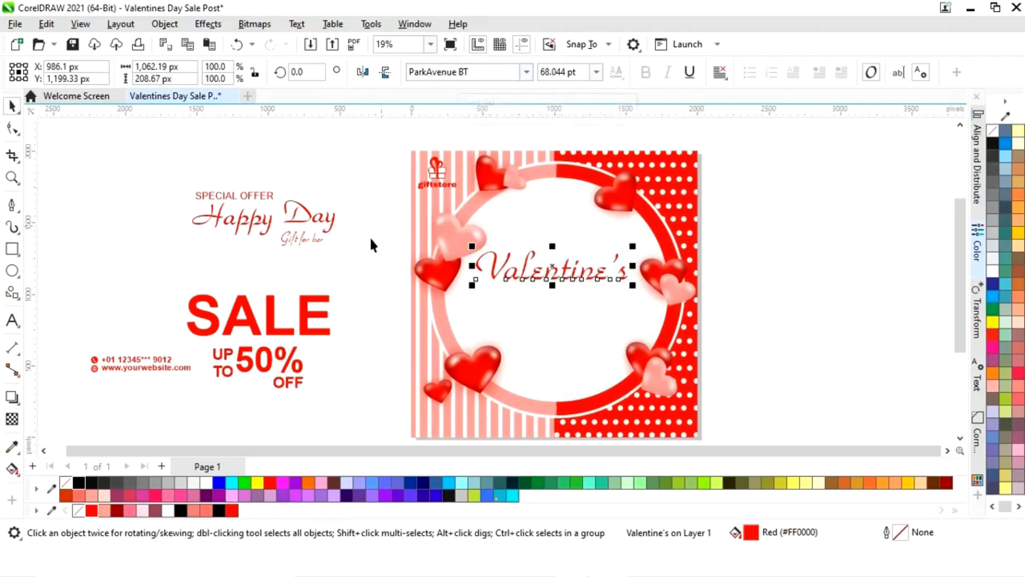
{"action": "left_click_drag", "start_coordinate": [247, 223], "coordinate": [597, 245]}
{"action": "left_click_drag", "start_coordinate": [310, 216], "coordinate": [602, 304]}
{"action": "left_click", "coordinate": [805, 277]}
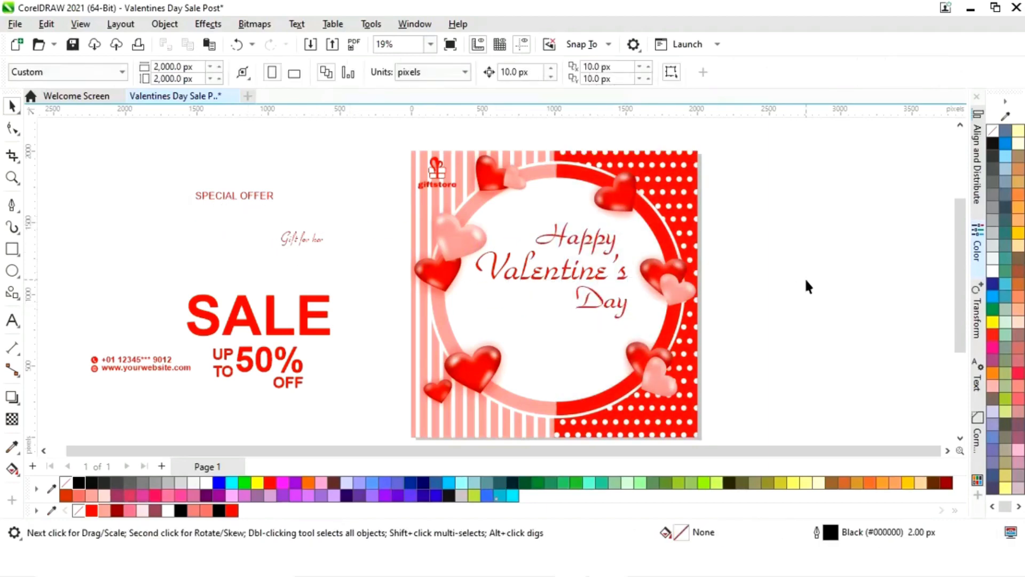
- Place the SALE text inside the circle, below "Valentine's" and to the lower left of "Day"
{"action": "left_click_drag", "start_coordinate": [271, 325], "coordinate": [537, 344]}
{"action": "left_click_drag", "start_coordinate": [601, 311], "coordinate": [588, 316]}
{"action": "left_click_drag", "start_coordinate": [526, 335], "coordinate": [523, 330]}
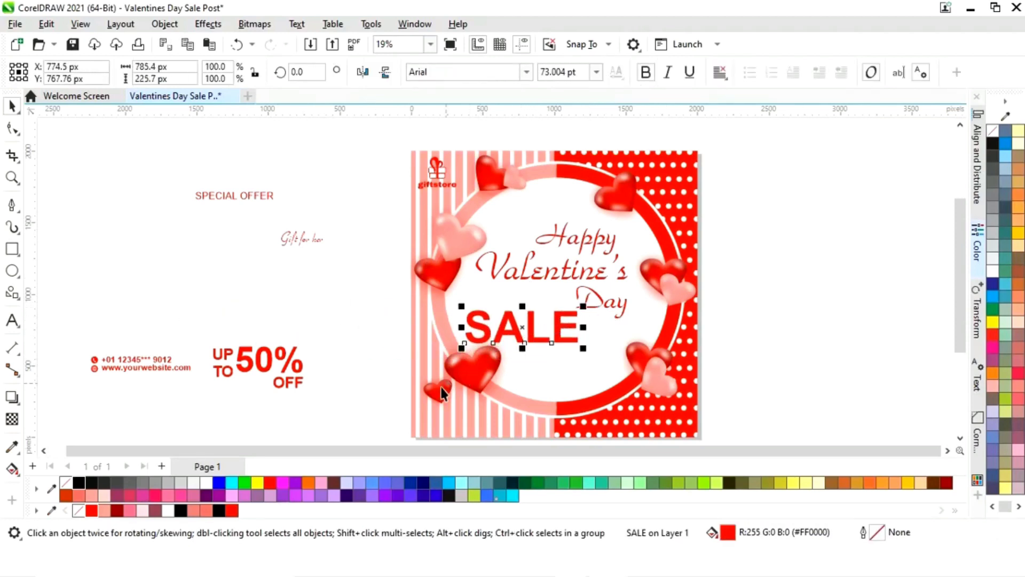
- Shift the small lower-left heart down and right, and the large heart above it slightly left, clear of SALE
{"action": "left_click_drag", "start_coordinate": [480, 379], "coordinate": [458, 405]}
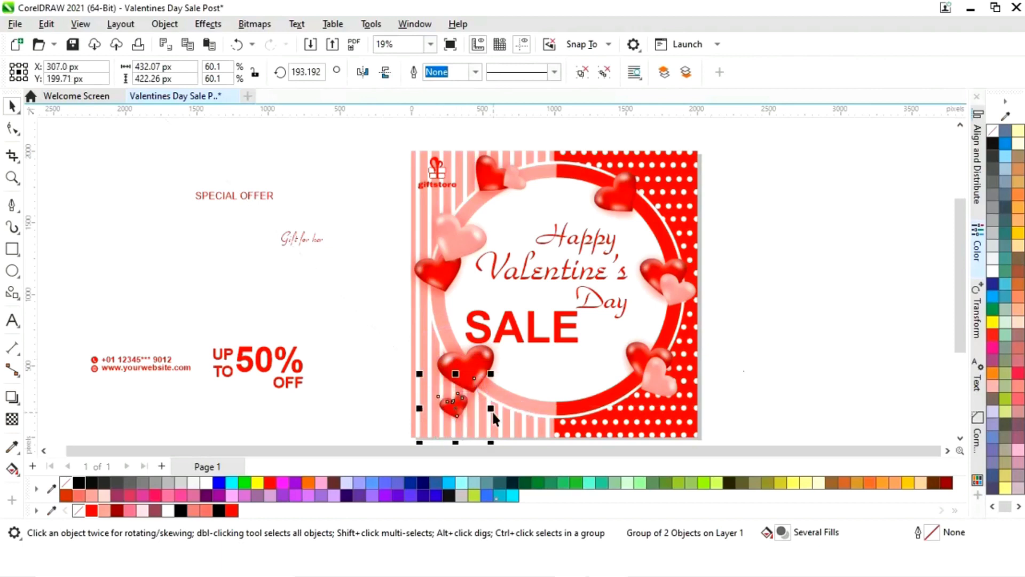
{"action": "left_click", "coordinate": [501, 393]}
{"action": "left_click", "coordinate": [482, 359]}
{"action": "left_click_drag", "start_coordinate": [536, 308], "coordinate": [524, 319]}
{"action": "left_click_drag", "start_coordinate": [472, 377], "coordinate": [469, 373]}
{"action": "left_click", "coordinate": [575, 334]}
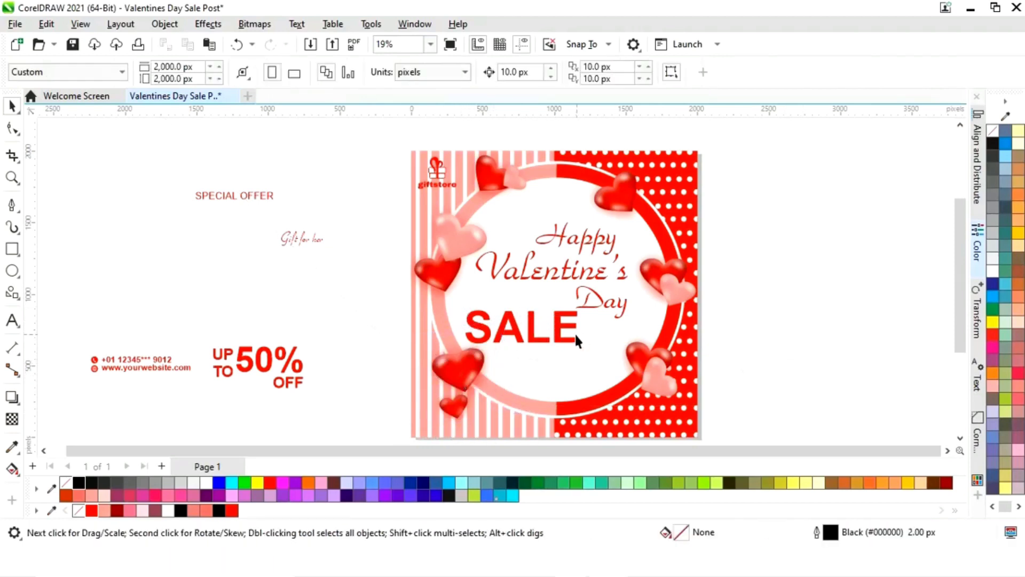
- Lower the SALE text slightly and place the three "UP TO 50% OFF" texts beneath it
{"action": "left_click_drag", "start_coordinate": [576, 335], "coordinate": [557, 332]}
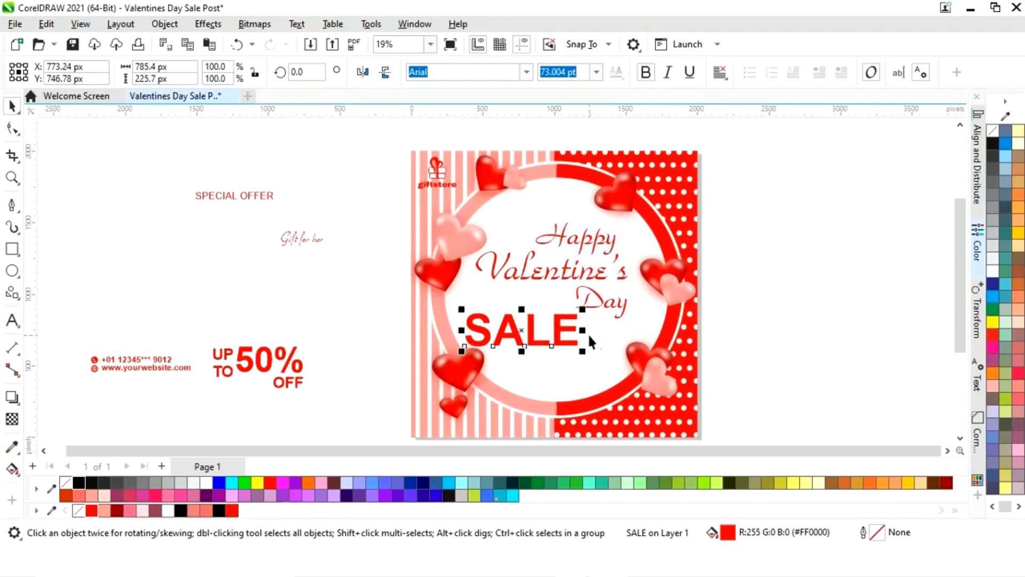
{"action": "left_click", "coordinate": [781, 306]}
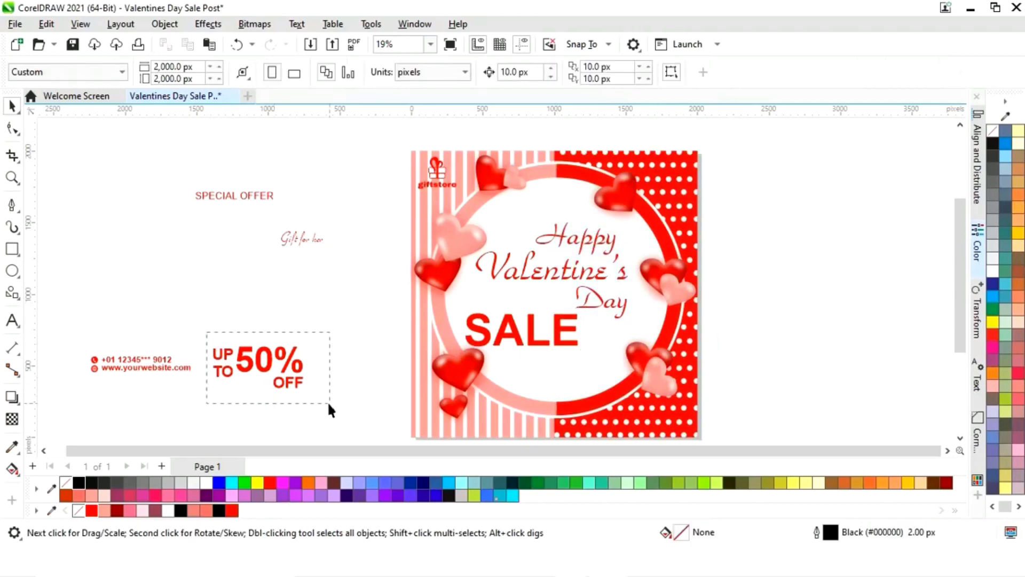
{"action": "left_click_drag", "start_coordinate": [330, 411], "coordinate": [330, 409]}
{"action": "left_click_drag", "start_coordinate": [261, 369], "coordinate": [550, 370]}
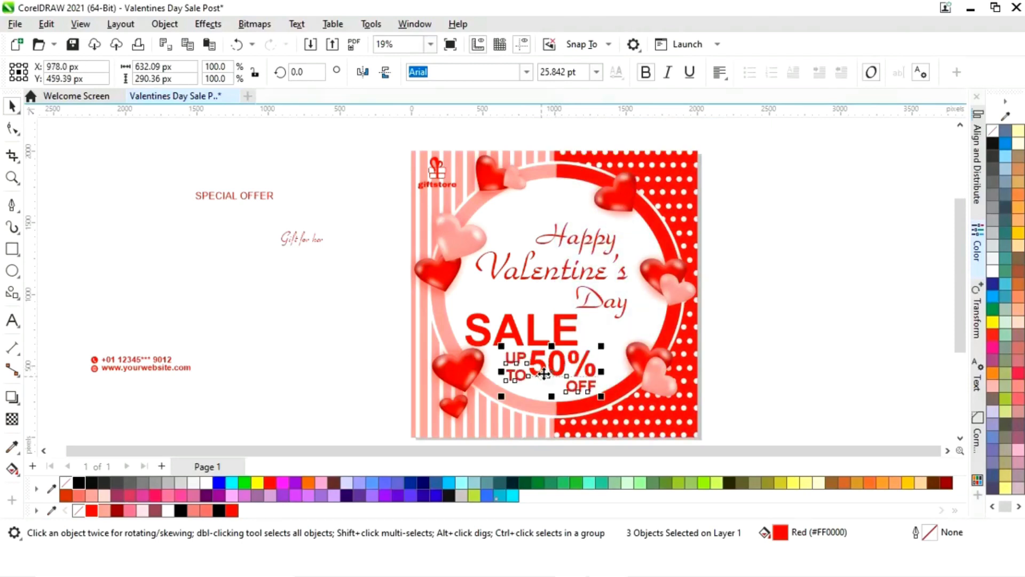
{"action": "left_click", "coordinate": [823, 340]}
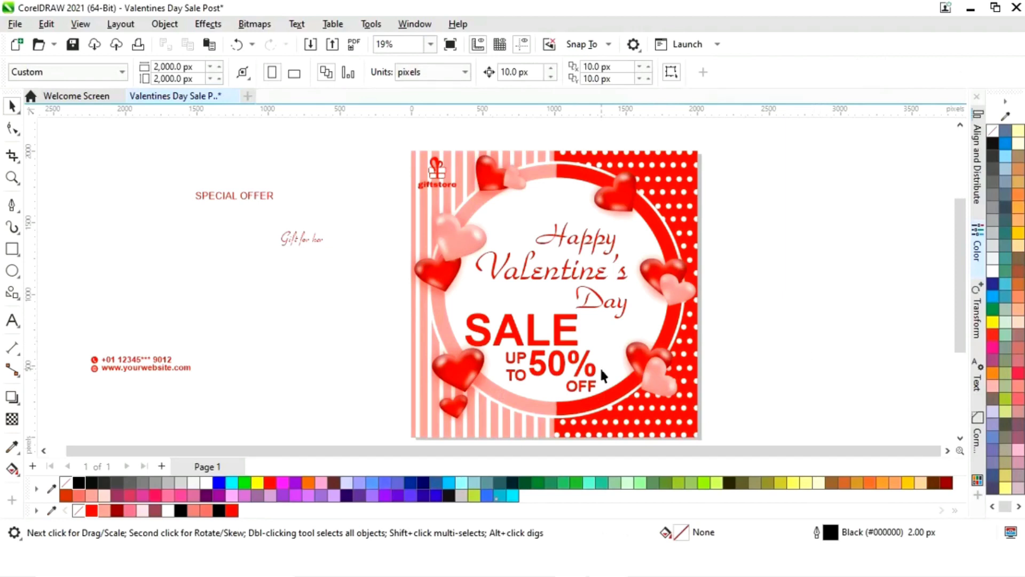
- Place the "Gift for her" text just above SALE, centred over it
{"action": "left_click_drag", "start_coordinate": [335, 264], "coordinate": [523, 305]}
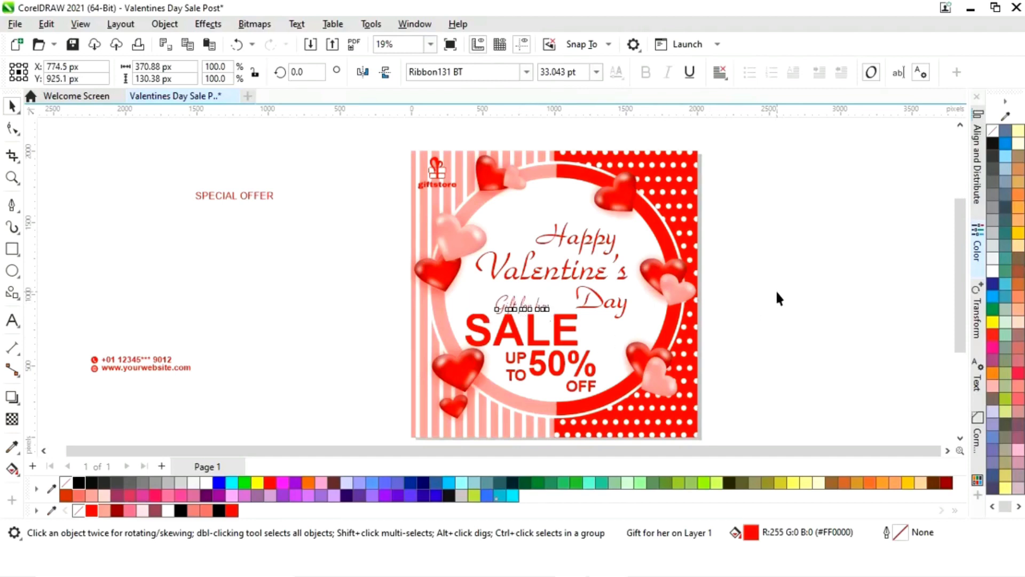
{"action": "left_click", "coordinate": [775, 290]}
{"action": "left_click", "coordinate": [522, 310]}
{"action": "left_click", "coordinate": [534, 335], "text": "shift"}
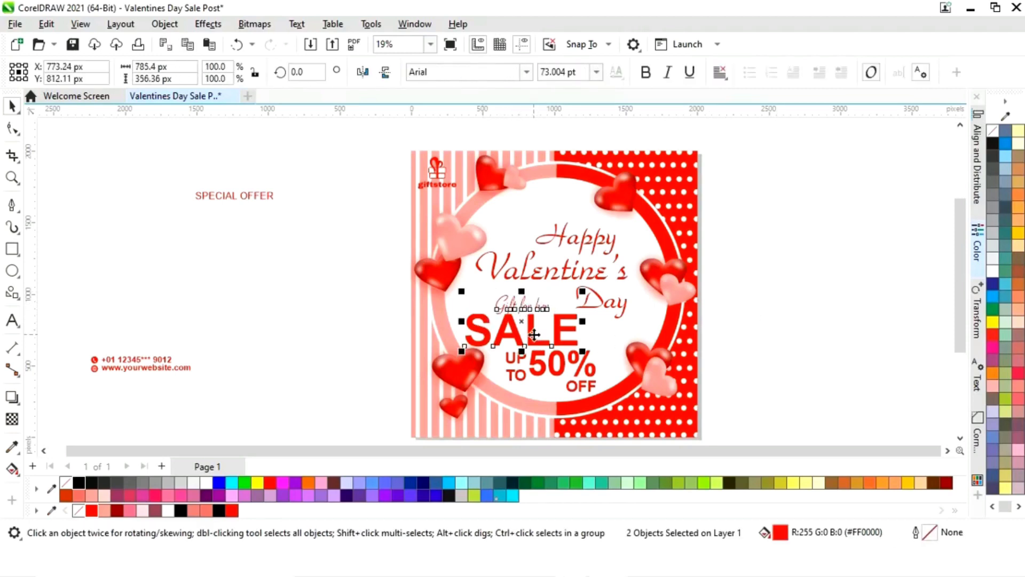
{"action": "left_click", "coordinate": [743, 349]}
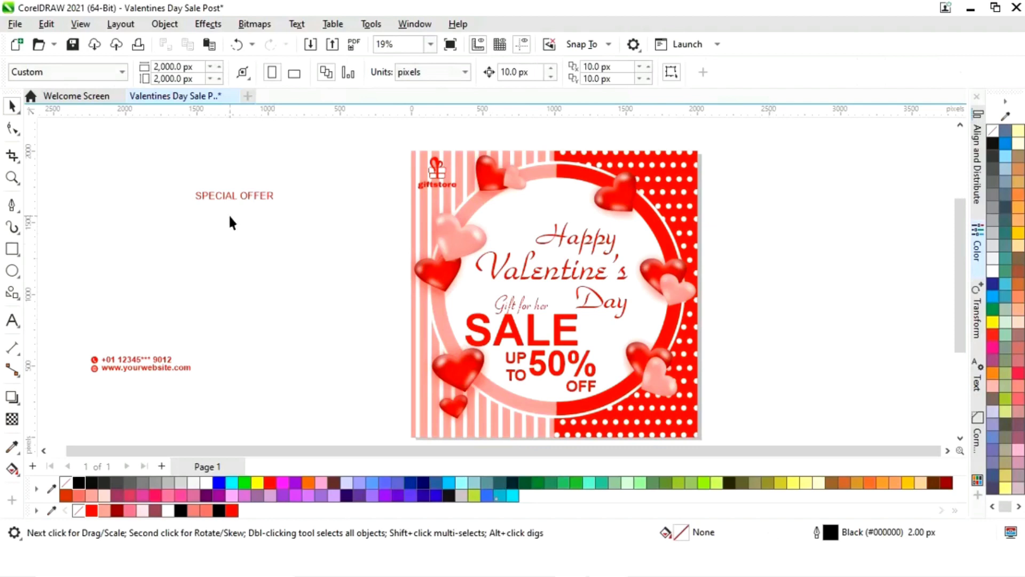
- Draw a flat rectangle about 628 × 95 px above "Happy" and shift it slightly down and left
{"action": "left_click", "coordinate": [11, 249]}
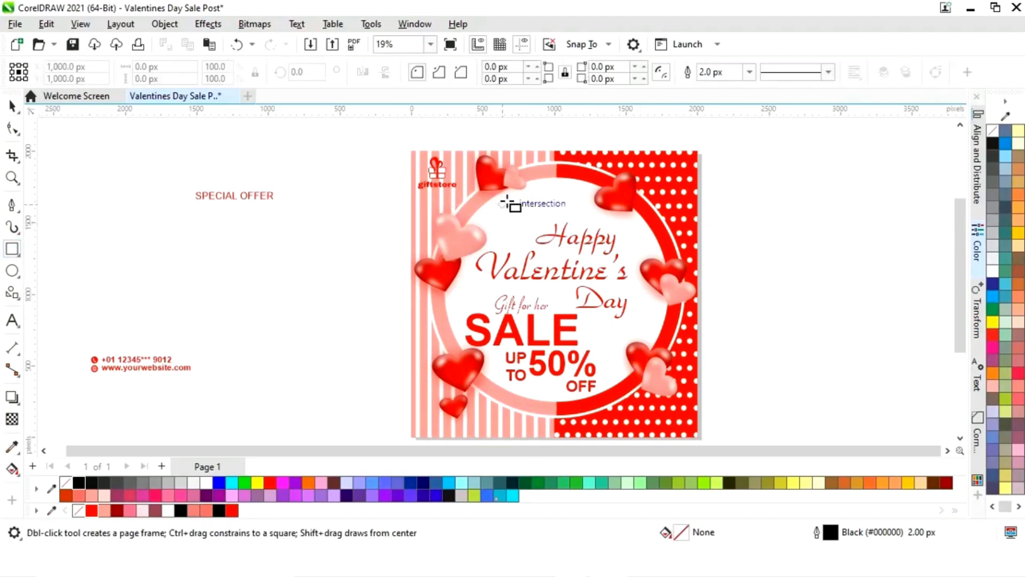
{"action": "left_click_drag", "start_coordinate": [511, 201], "coordinate": [600, 214]}
{"action": "key", "text": "F10"}
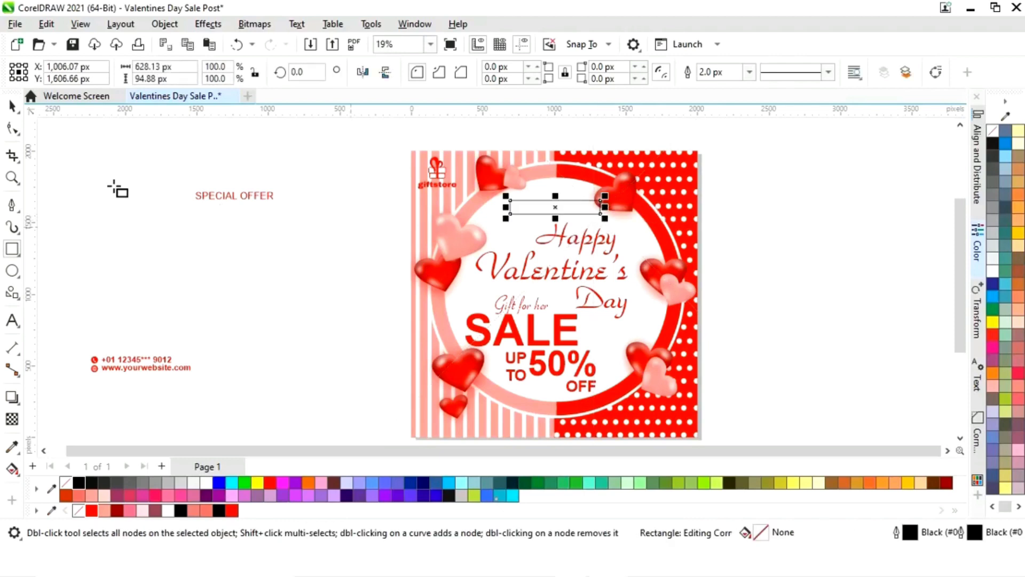
{"action": "left_click", "coordinate": [13, 105]}
{"action": "left_click_drag", "start_coordinate": [557, 211], "coordinate": [546, 215]}
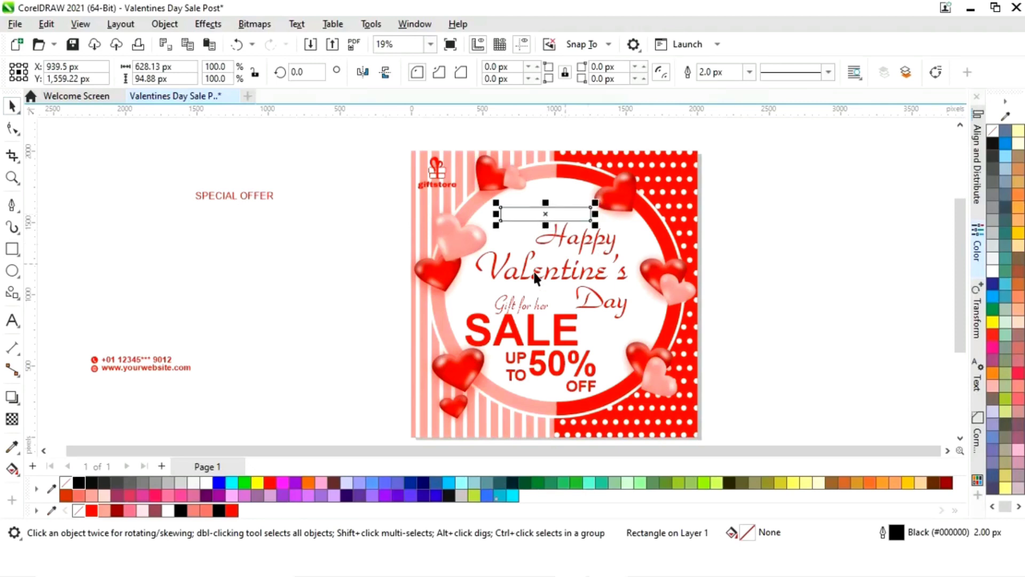
- Give the rectangle above "Happy" a pink #FF9999 outline with a width of 16 px
{"action": "right_click", "coordinate": [106, 509]}
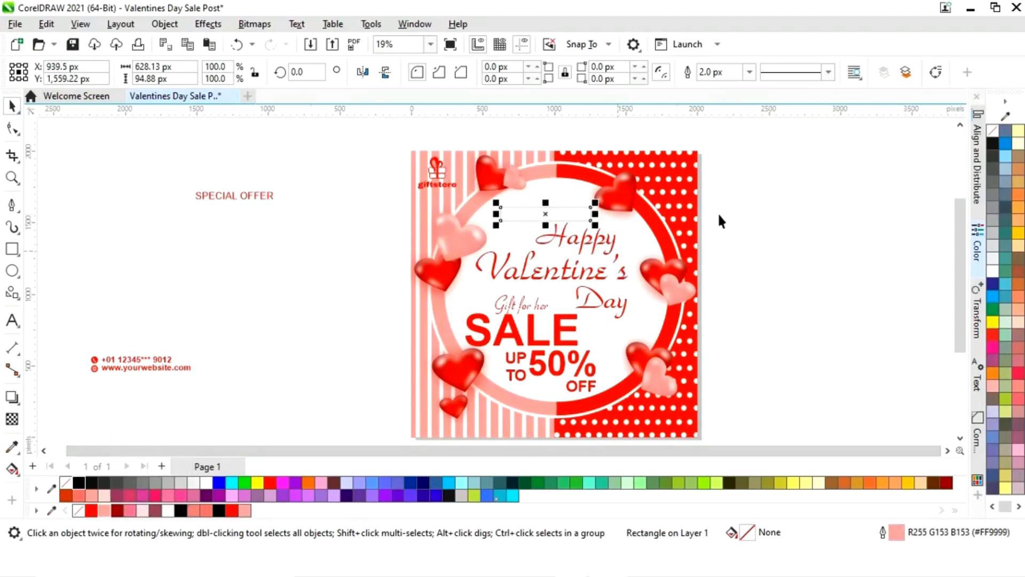
{"action": "left_click", "coordinate": [750, 72]}
{"action": "left_click", "coordinate": [733, 150]}
{"action": "left_click", "coordinate": [749, 72]}
{"action": "left_click", "coordinate": [728, 184]}
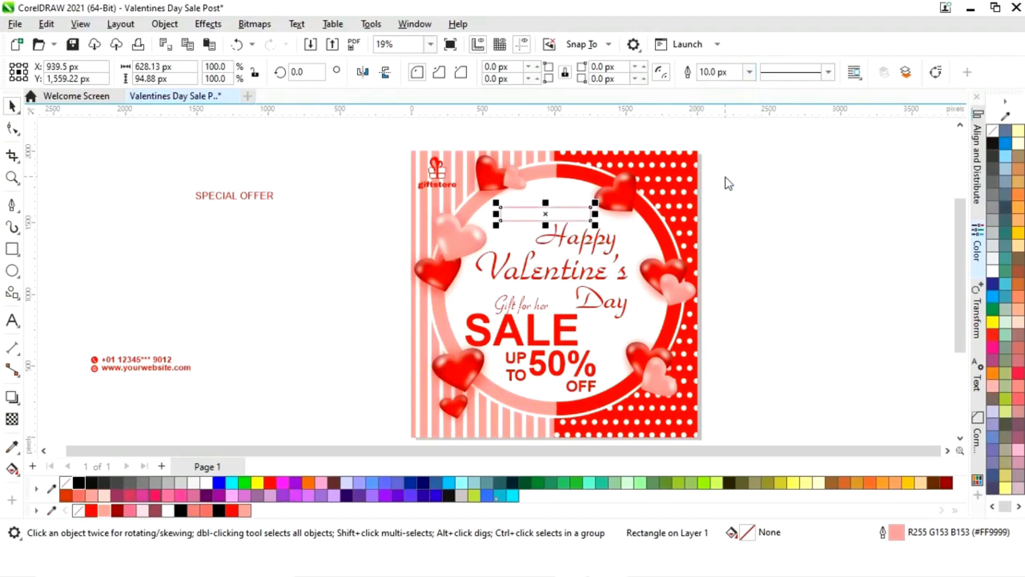
{"action": "left_click", "coordinate": [749, 72]}
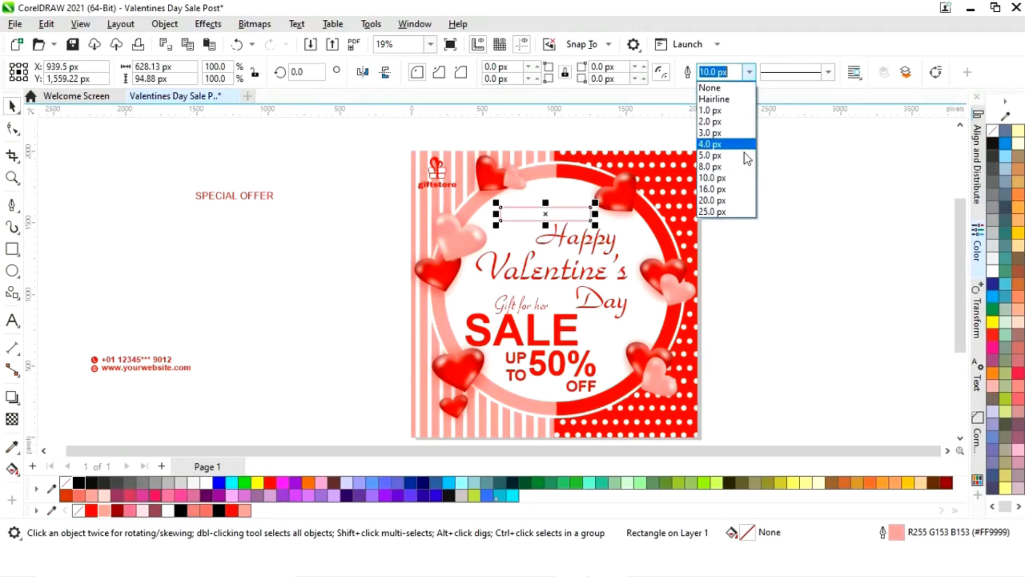
{"action": "left_click", "coordinate": [731, 194]}
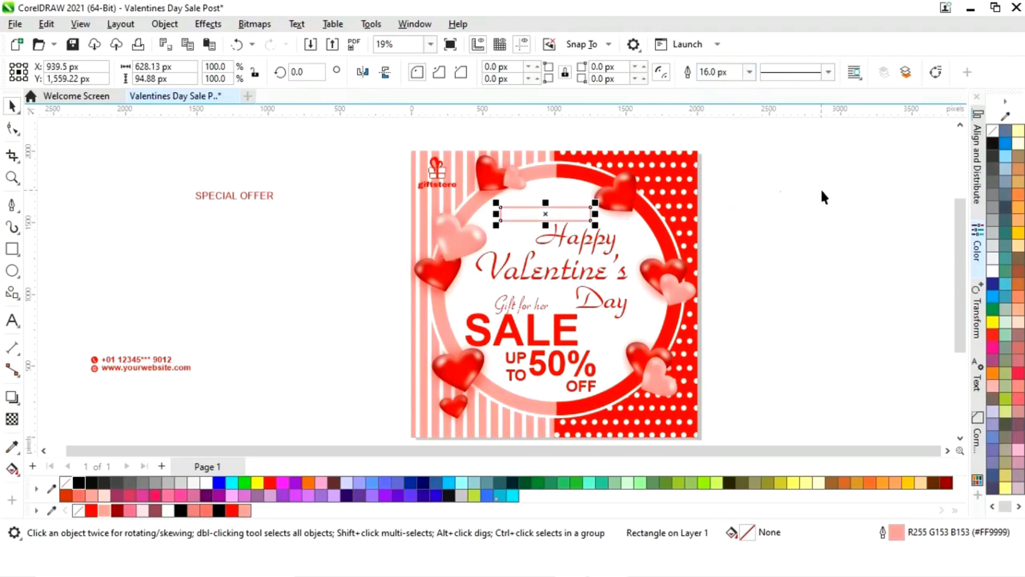
{"action": "left_click", "coordinate": [721, 235]}
- Move the SPECIAL OFFER text into the pink frame and centre it there horizontally
{"action": "left_click", "coordinate": [262, 196]}
{"action": "left_click_drag", "start_coordinate": [262, 197], "coordinate": [549, 217]}
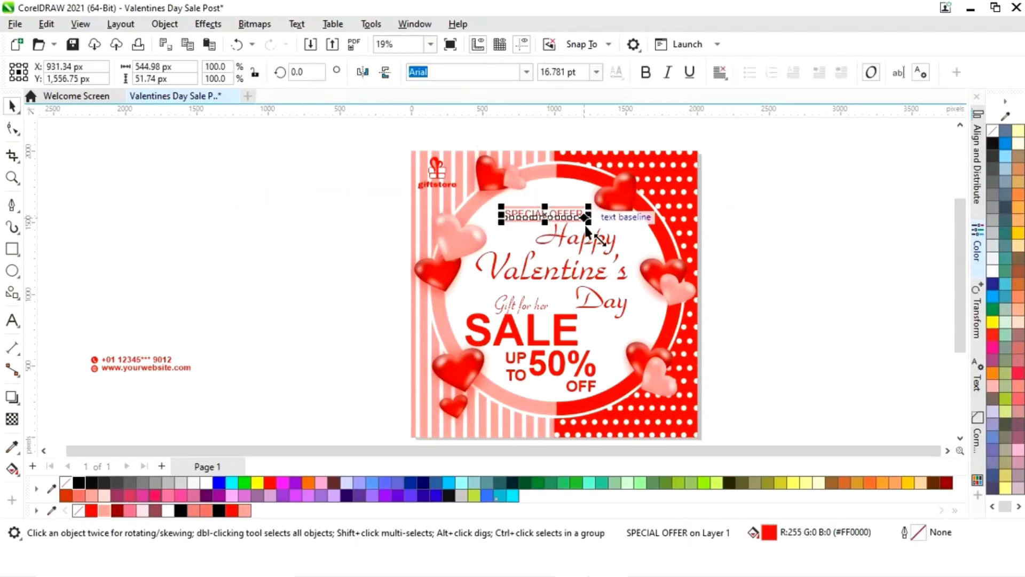
{"action": "key", "text": "z"}
{"action": "left_click_drag", "start_coordinate": [472, 190], "coordinate": [652, 242]}
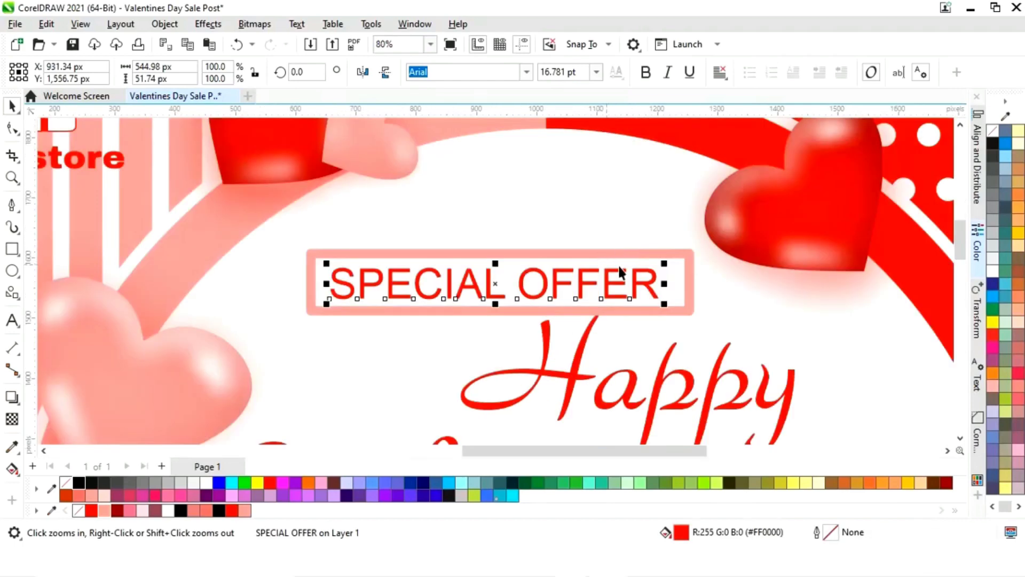
{"action": "key", "text": "space"}
{"action": "left_click", "coordinate": [687, 283], "text": "shift"}
{"action": "key", "text": "c"}
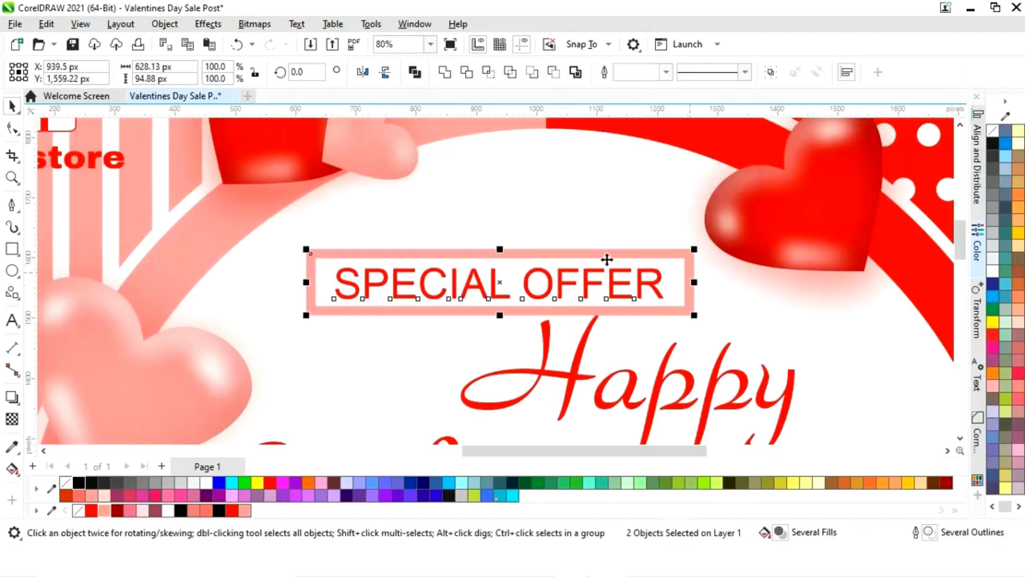
{"action": "left_click", "coordinate": [580, 211]}
{"action": "left_click", "coordinate": [604, 288]}
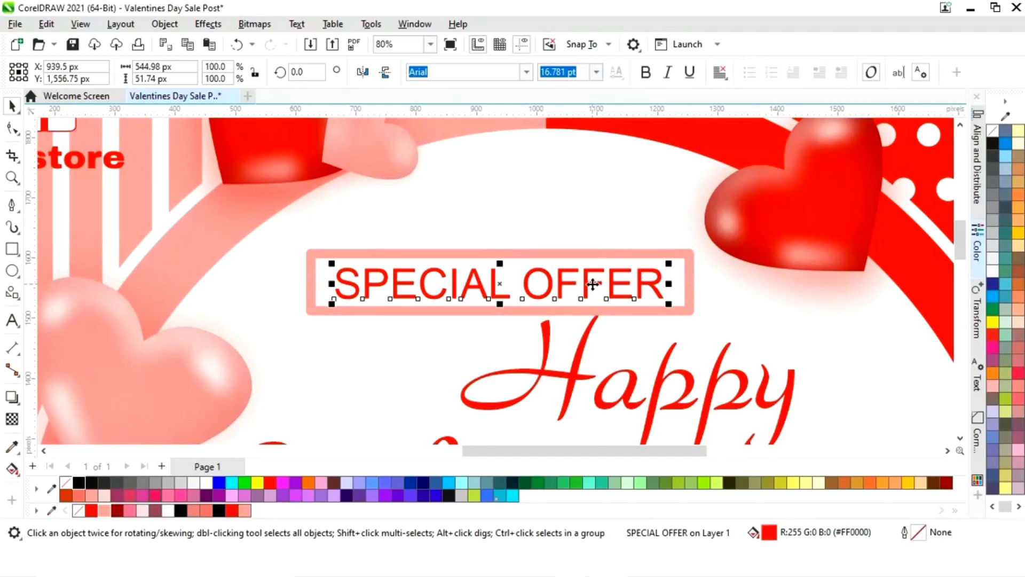
- Group the SPECIAL OFFER text with its pink frame and move the group slightly up and left
{"action": "key", "text": "F4"}
{"action": "left_click", "coordinate": [662, 206], "text": "shift"}
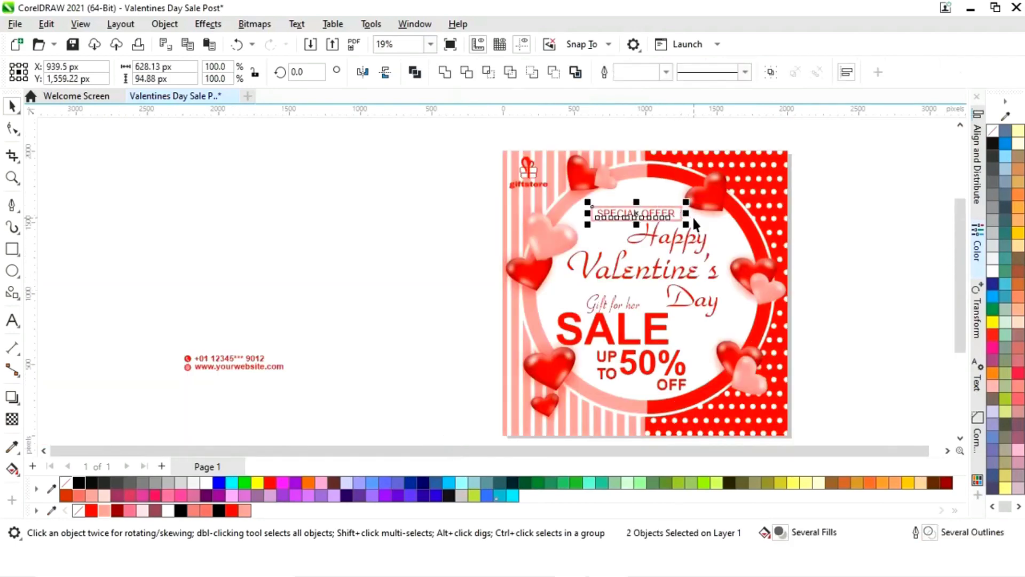
{"action": "right_click", "coordinate": [641, 219]}
{"action": "left_click", "coordinate": [689, 186]}
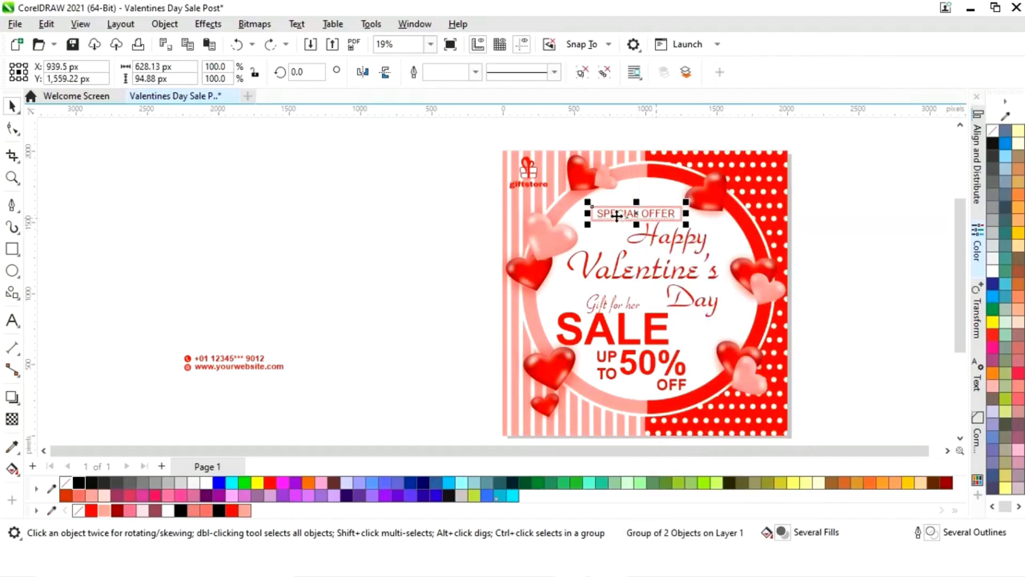
{"action": "left_click", "coordinate": [690, 227]}
{"action": "key", "text": "space"}
{"action": "mouse_move", "coordinate": [619, 333]}
{"action": "left_mouse_down"}
{"action": "mouse_move", "coordinate": [591, 338]}
{"action": "mouse_move", "coordinate": [605, 321]}
{"action": "left_mouse_up"}
{"action": "key", "text": "F3"}
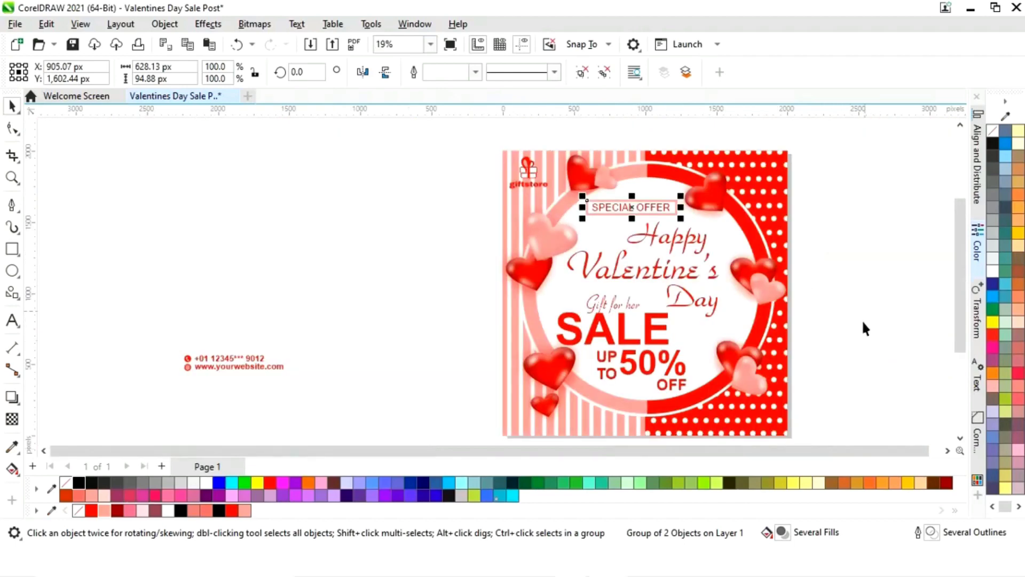
{"action": "left_click", "coordinate": [886, 271]}
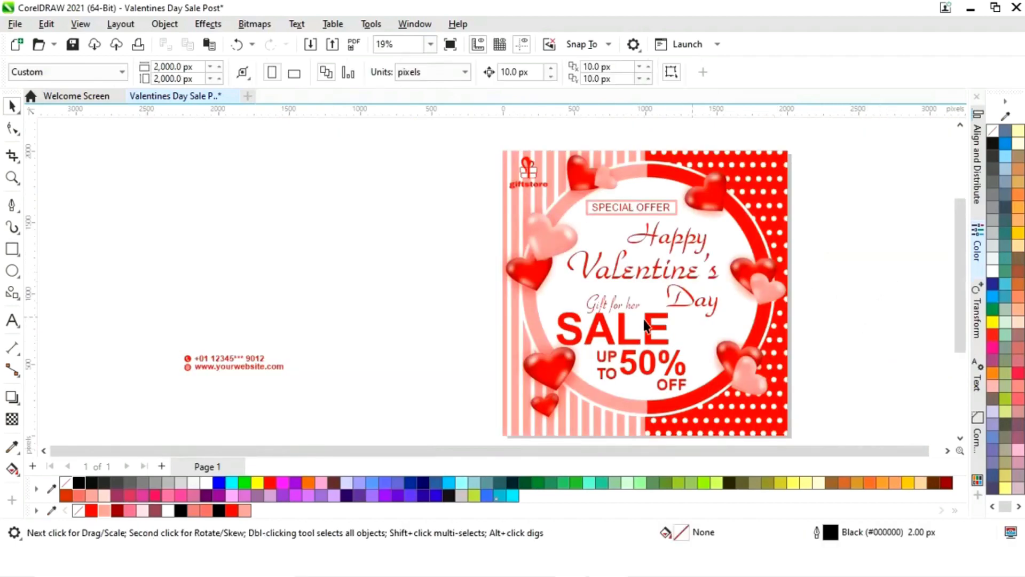
- Place the phone and website details with their icons in the page's lower-left corner, below the small heart
{"action": "left_click_drag", "start_coordinate": [187, 402], "coordinate": [187, 402]}
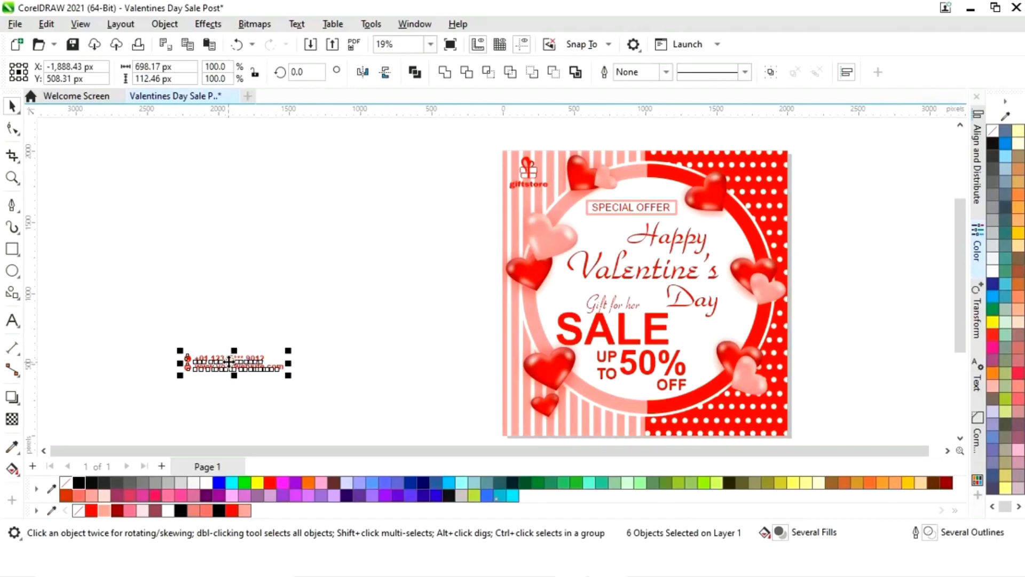
{"action": "left_click_drag", "start_coordinate": [230, 366], "coordinate": [559, 425]}
{"action": "key", "text": "z"}
{"action": "left_click_drag", "start_coordinate": [463, 386], "coordinate": [659, 430]}
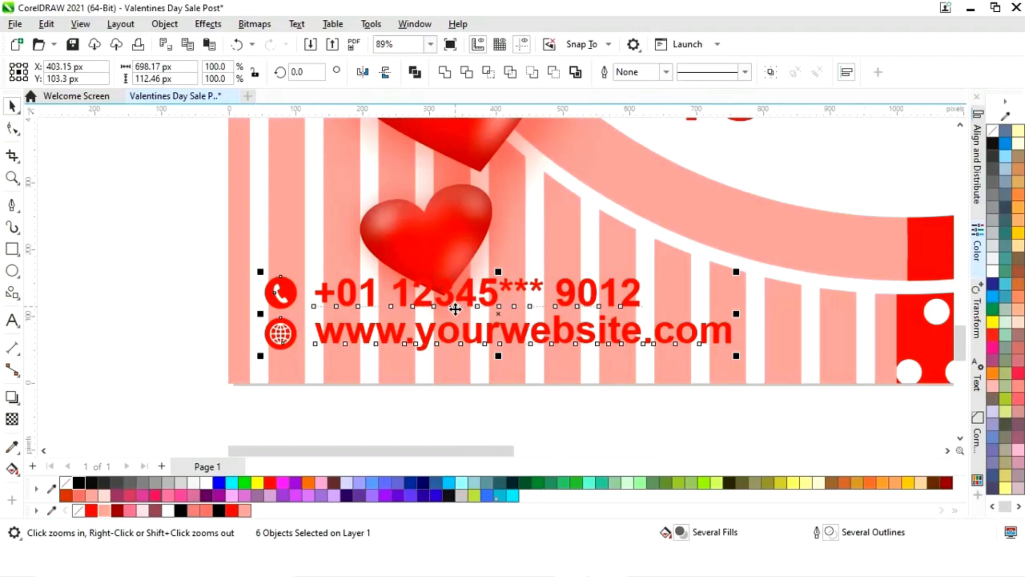
{"action": "left_click_drag", "start_coordinate": [455, 309], "coordinate": [449, 332]}
{"action": "left_click", "coordinate": [545, 421]}
- Move the small lower-left heart up and right so it overlaps the tip of the large heart
{"action": "left_click", "coordinate": [458, 238]}
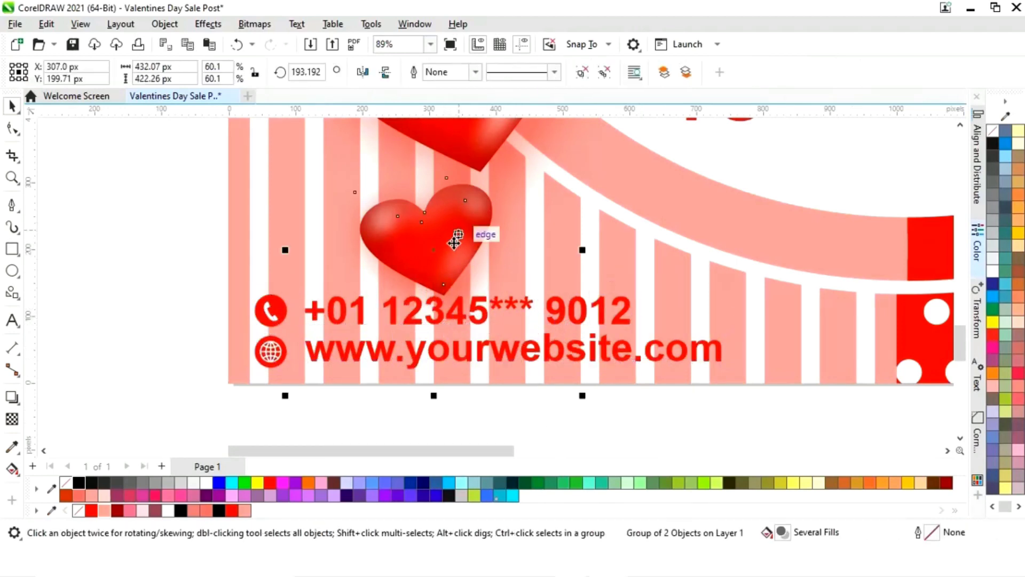
{"action": "left_click_drag", "start_coordinate": [458, 238], "coordinate": [552, 204]}
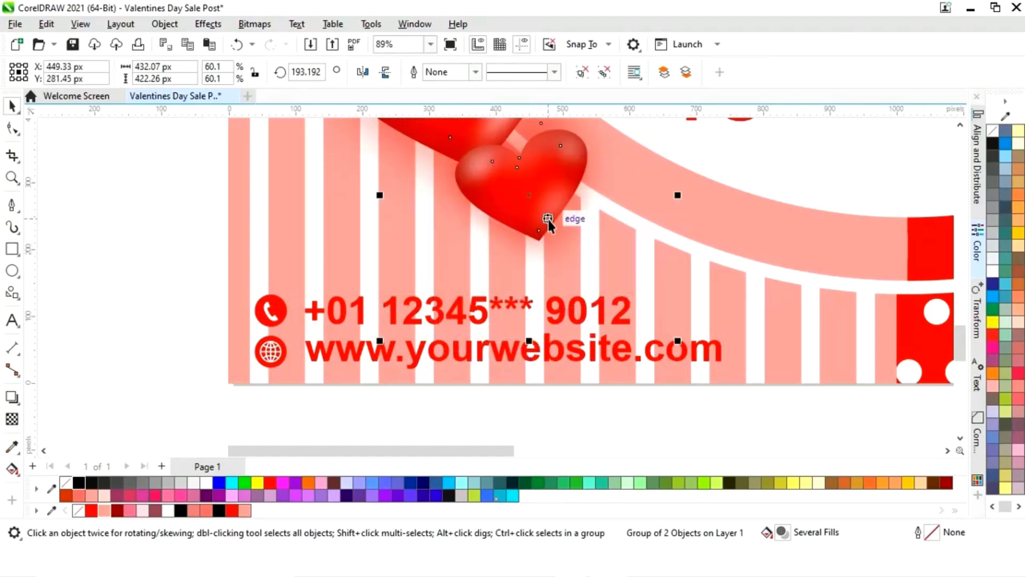
{"action": "key", "text": "shift+F4"}
{"action": "left_click", "coordinate": [780, 312]}
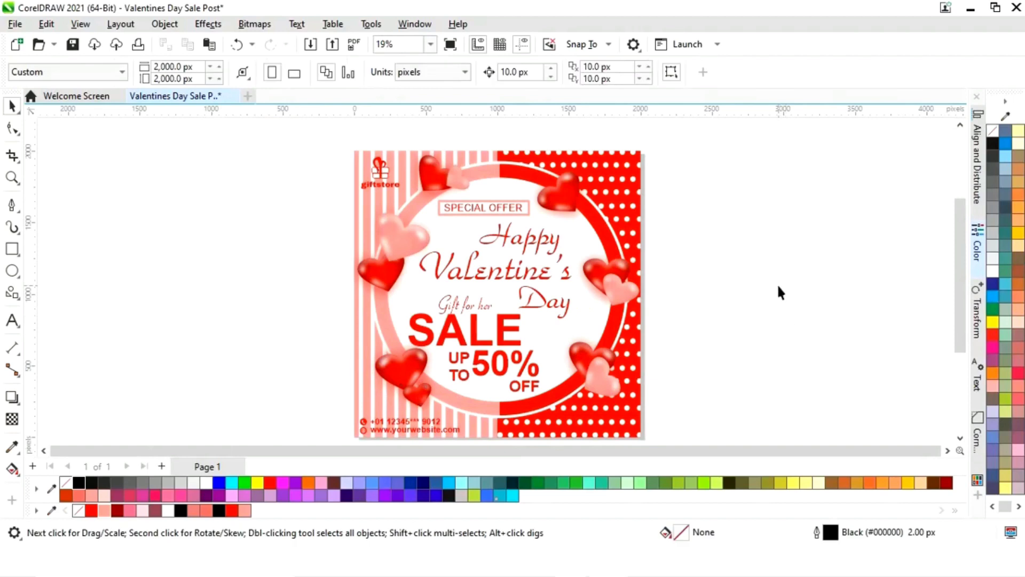
- Add a flat black drop shadow to the word Valentine's, offset about 10 px straight down
{"action": "left_click", "coordinate": [501, 277]}
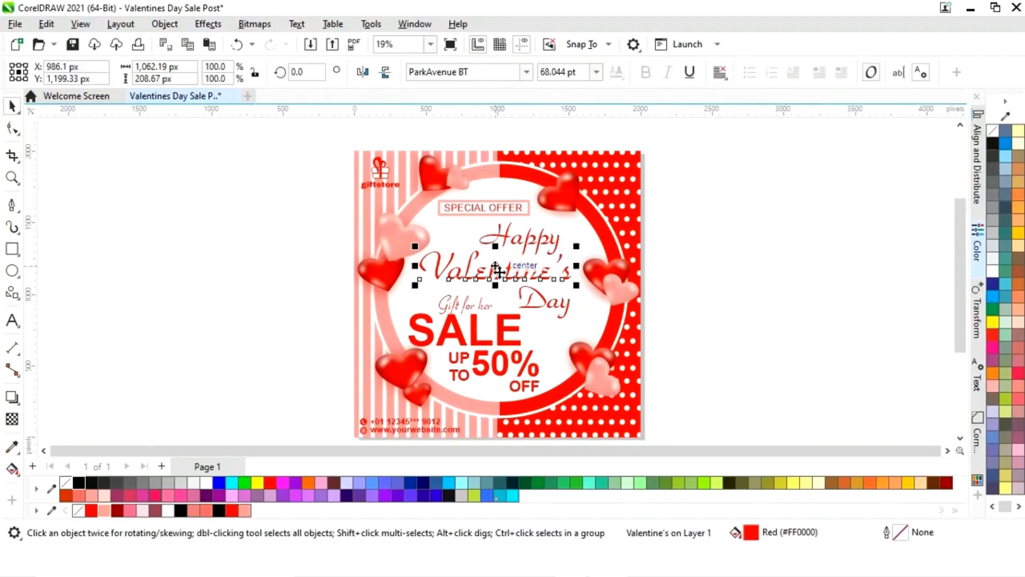
{"action": "left_click", "coordinate": [20, 405]}
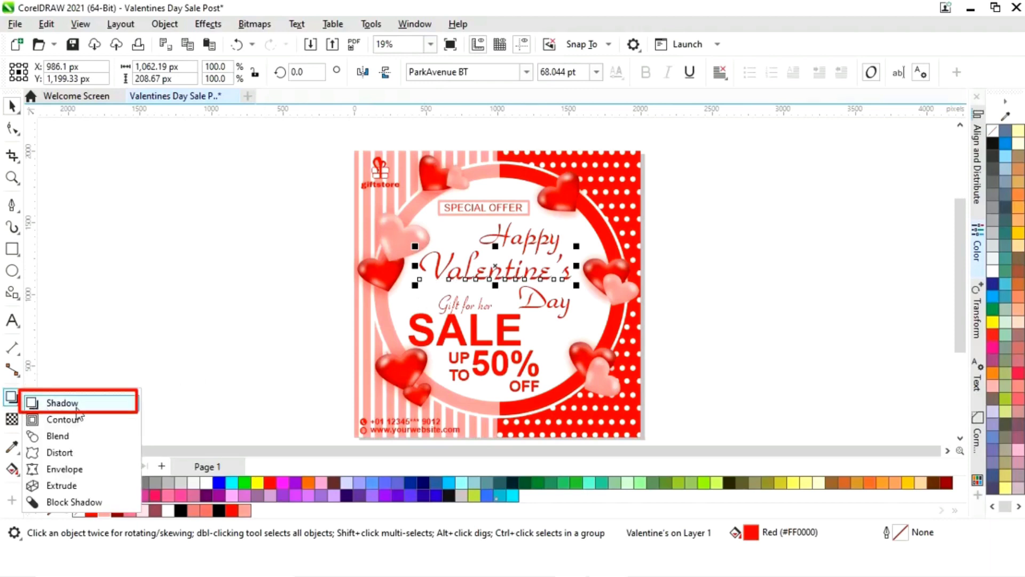
{"action": "left_click", "coordinate": [62, 402]}
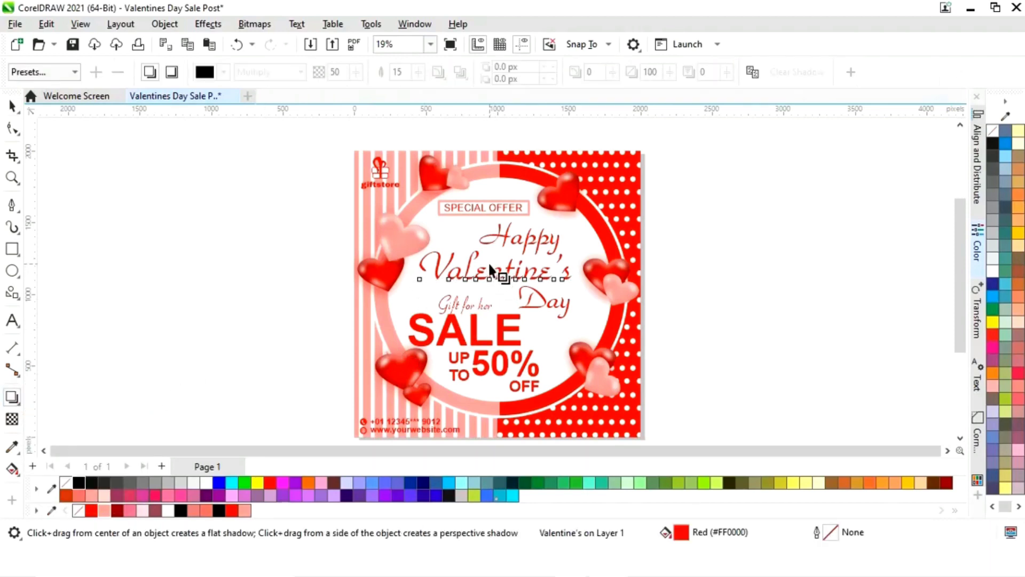
{"action": "left_click_drag", "start_coordinate": [490, 266], "coordinate": [493, 286]}
{"action": "key", "text": "F2"}
{"action": "left_click_drag", "start_coordinate": [397, 238], "coordinate": [597, 305]}
{"action": "left_click_drag", "start_coordinate": [486, 336], "coordinate": [464, 313]}
{"action": "scroll", "coordinate": [488, 333], "scroll_direction": "down", "scroll_amount": 1}
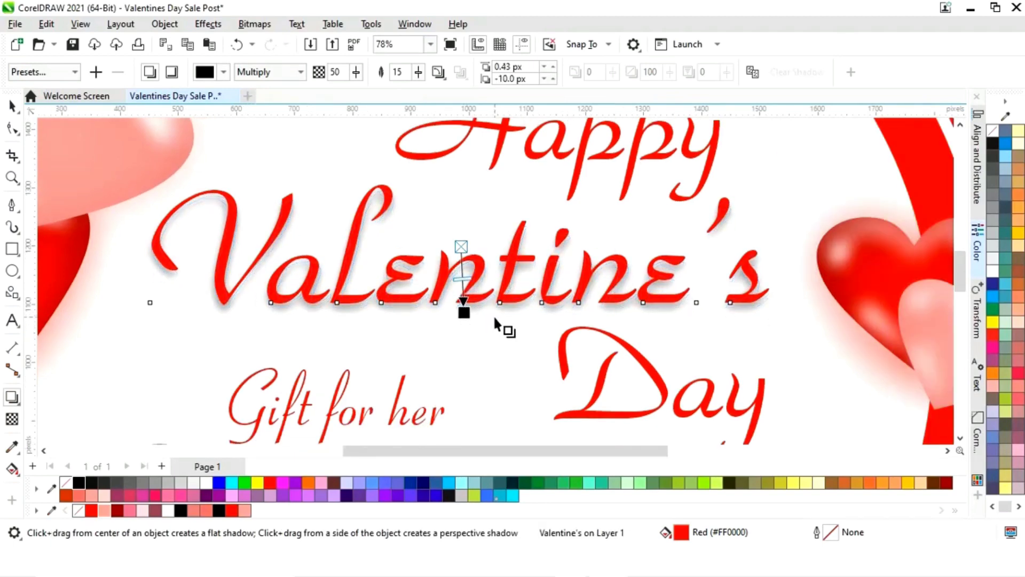
{"action": "key", "text": "F4"}
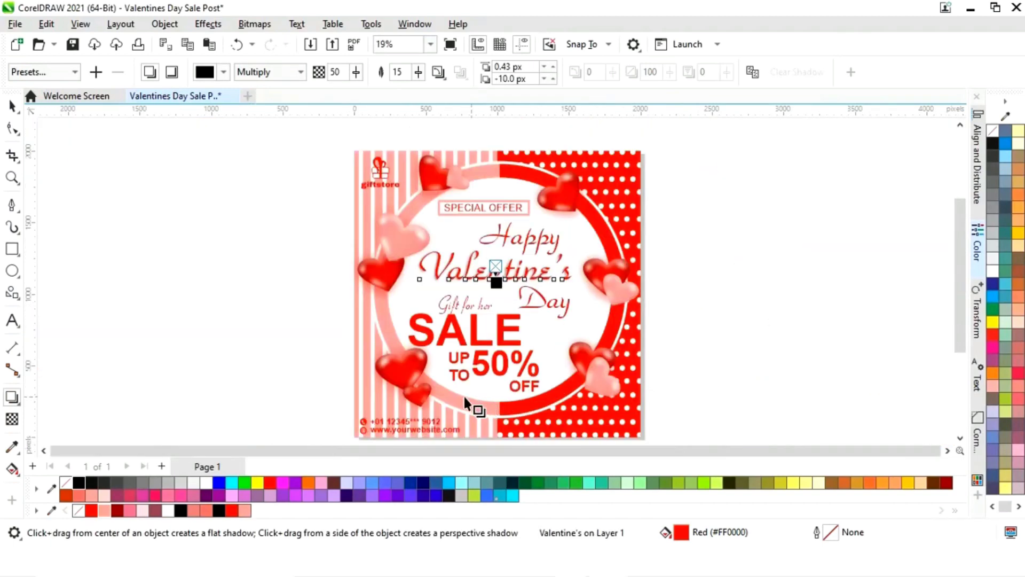
- Add a black perspective drop shadow to the SALE text, cast downward from its upper edge at 270° with a stretch of about 103
{"action": "left_click", "coordinate": [474, 343]}
{"action": "key", "text": "z"}
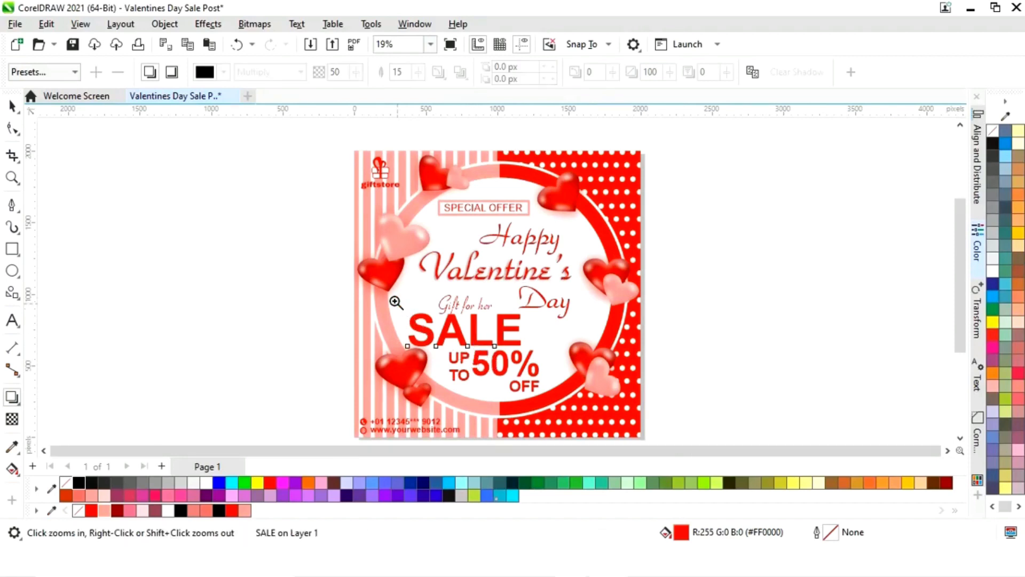
{"action": "left_click_drag", "start_coordinate": [568, 363], "coordinate": [569, 363]}
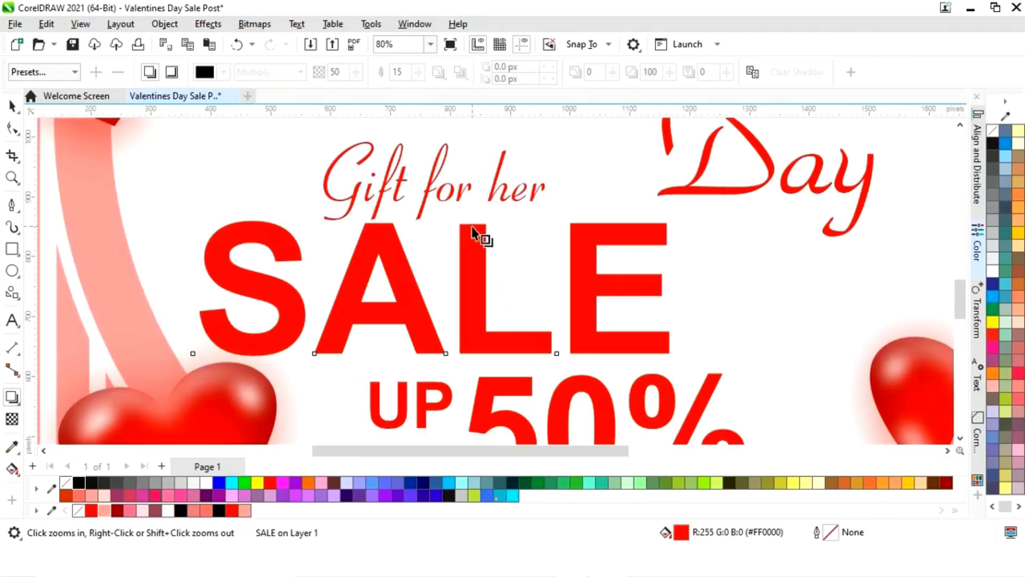
{"action": "left_click_drag", "start_coordinate": [477, 231], "coordinate": [436, 361]}
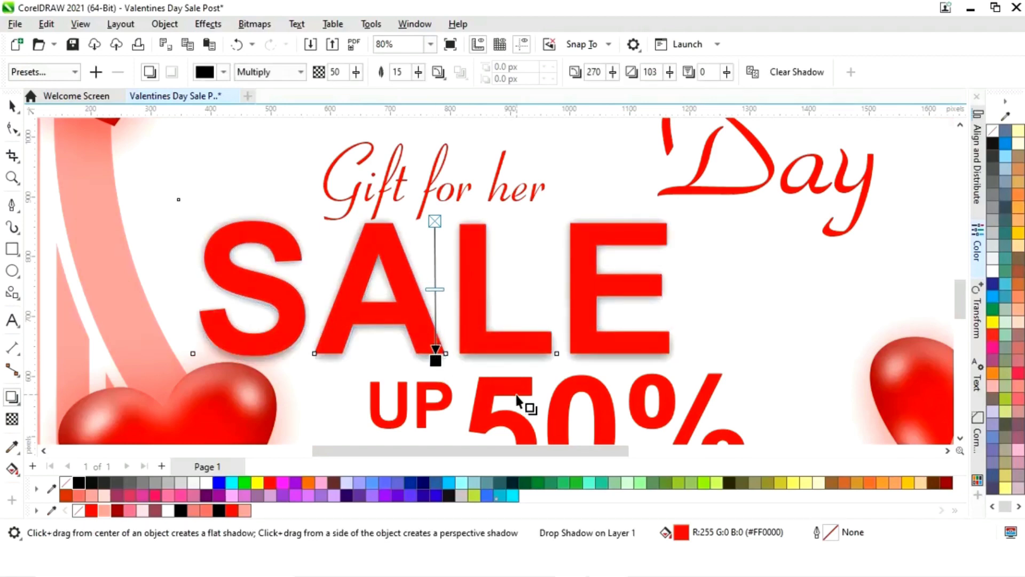
{"action": "key", "text": "shift+F4"}
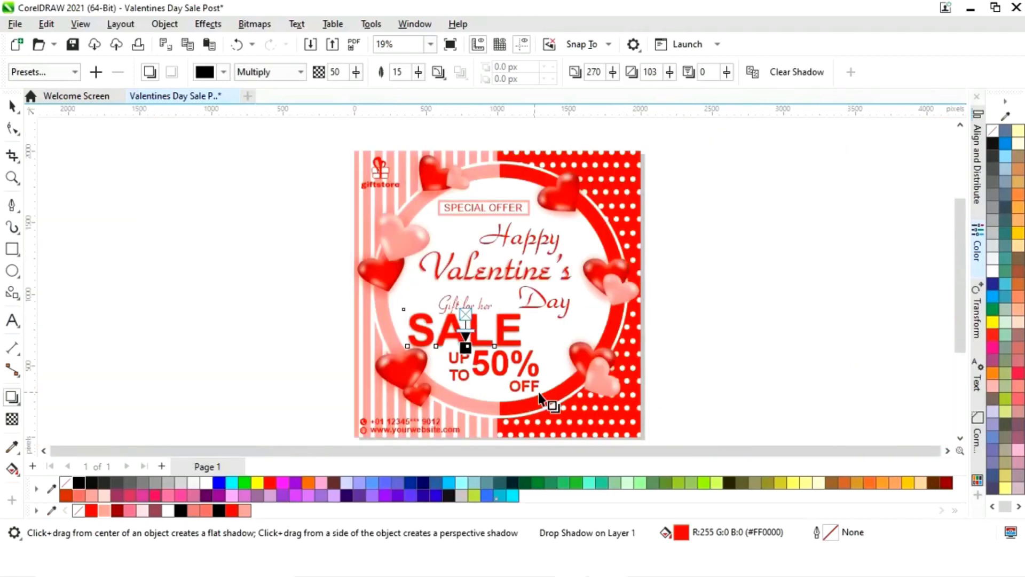
{"action": "left_click", "coordinate": [11, 106]}
{"action": "left_click", "coordinate": [124, 214]}
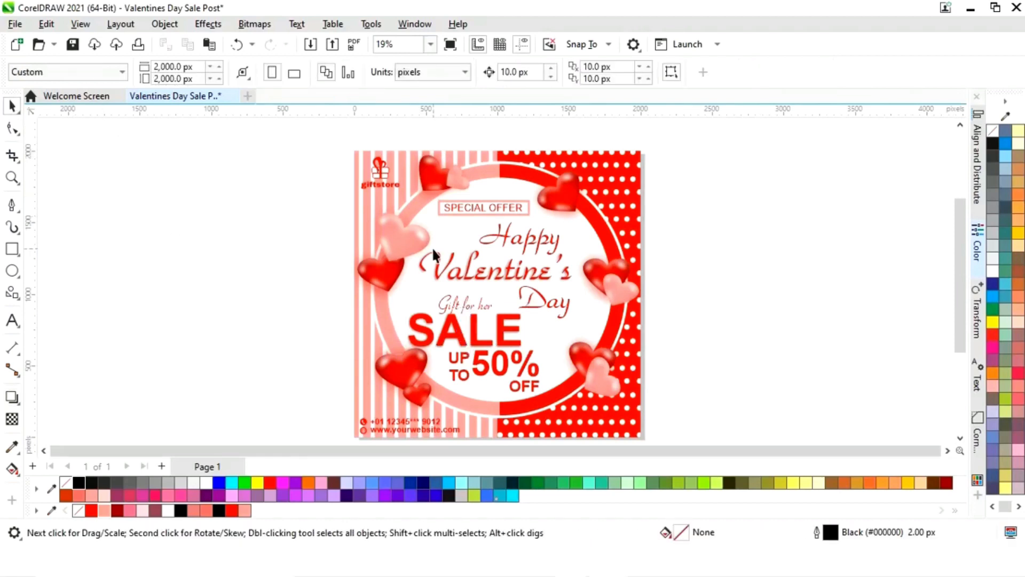
- Ungroup the SPECIAL OFFER text and its pink frame completely
{"action": "key", "text": "z"}
{"action": "left_click_drag", "start_coordinate": [542, 231], "coordinate": [542, 230]}
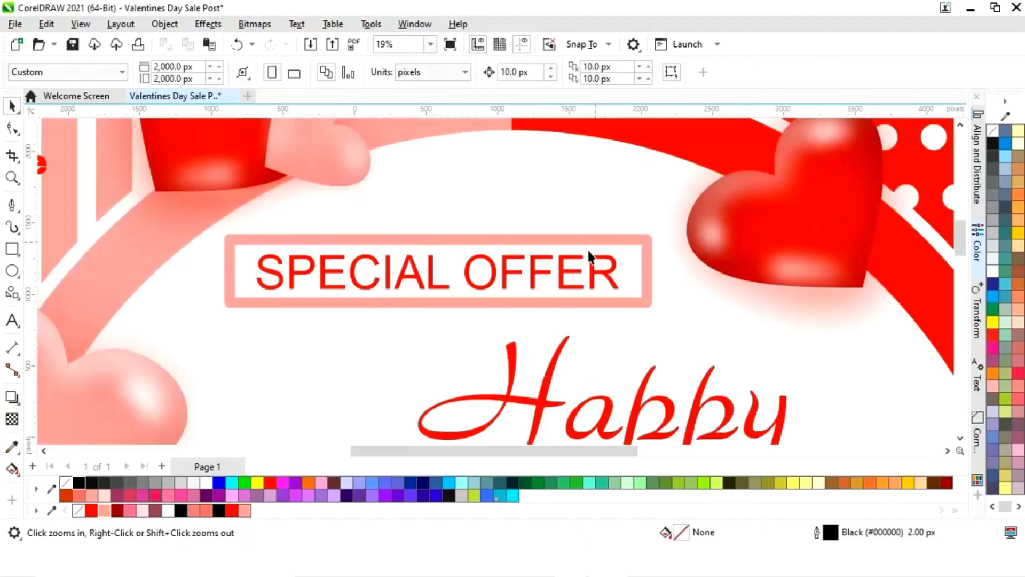
{"action": "key", "text": "space"}
{"action": "left_click", "coordinate": [646, 277]}
{"action": "right_click", "coordinate": [646, 277]}
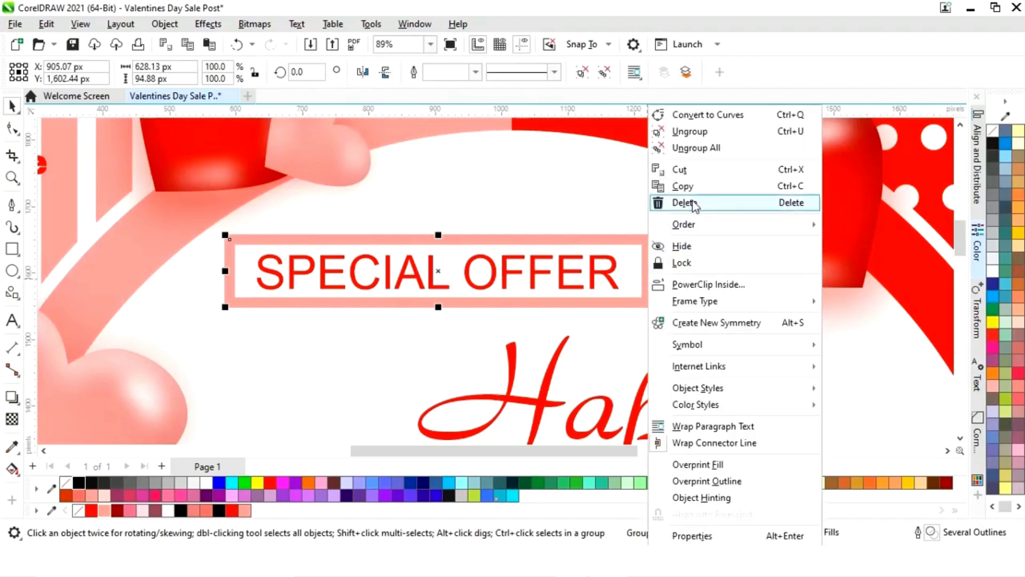
{"action": "left_click", "coordinate": [696, 148]}
{"action": "left_click", "coordinate": [659, 262]}
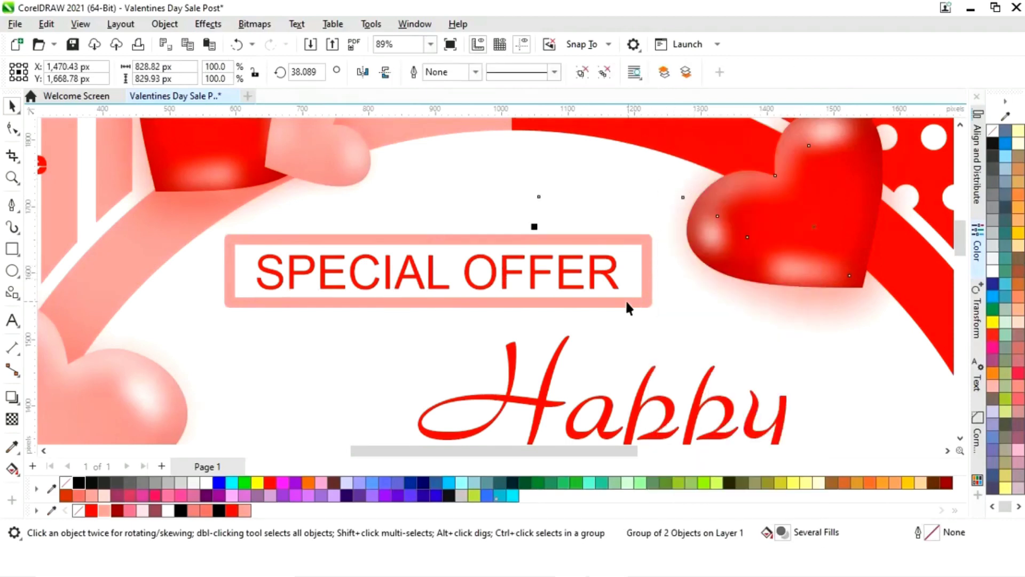
- Add a black perspective drop shadow to the pink SPECIAL OFFER frame, cast downward from its upper edge at 270° with a stretch of about 93
{"action": "left_click", "coordinate": [361, 302]}
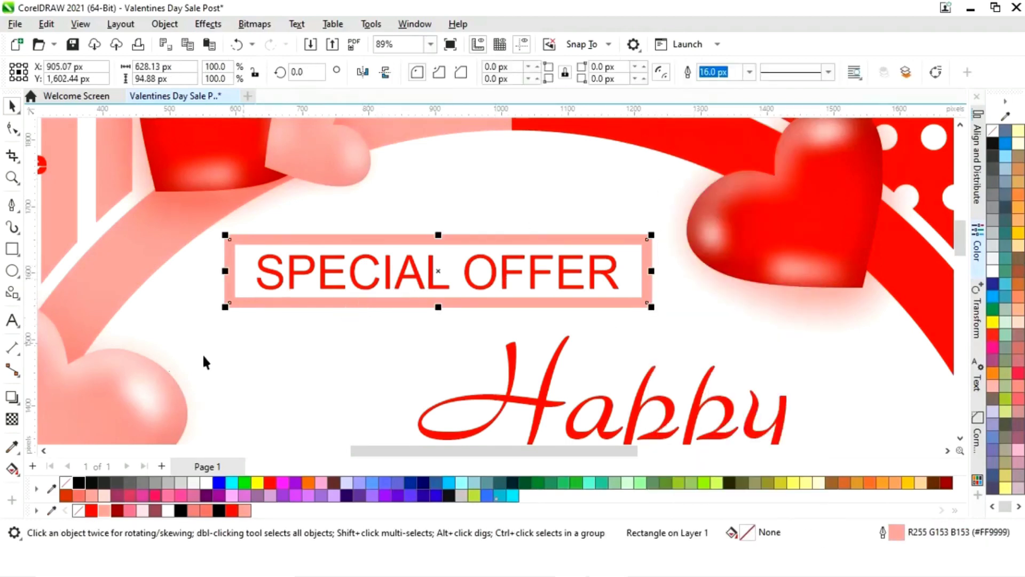
{"action": "left_click", "coordinate": [12, 397]}
{"action": "left_click_drag", "start_coordinate": [439, 236], "coordinate": [439, 303]}
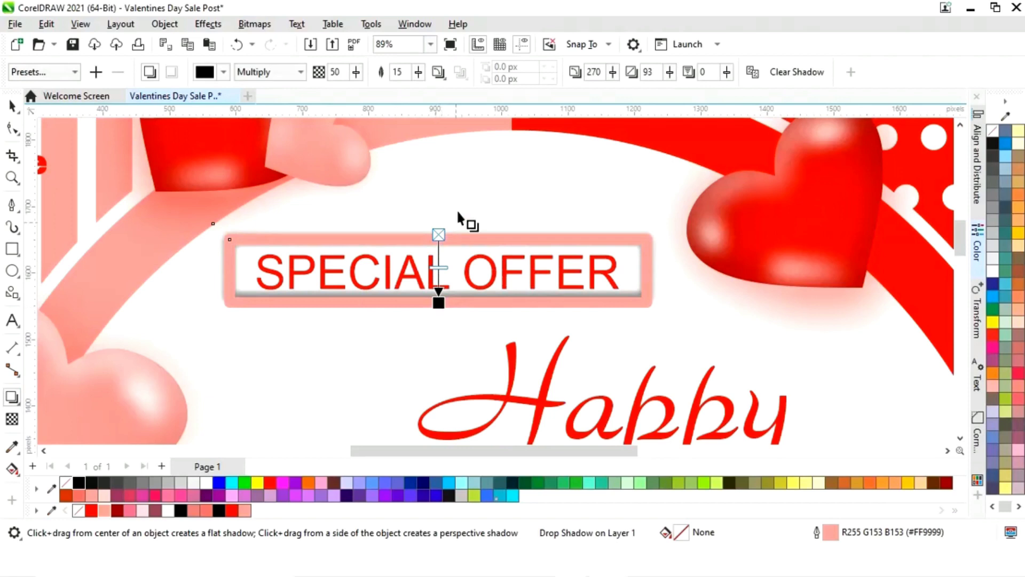
- Try a feathering of 50 on the pink frame's shadow and settle on 30
{"action": "type", "text": "5"}
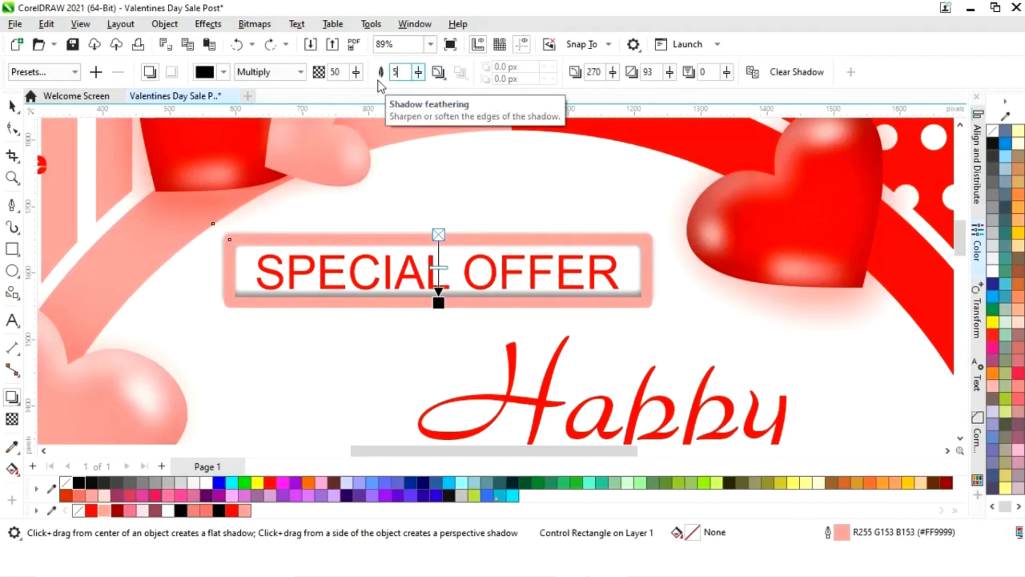
{"action": "key", "text": "Return"}
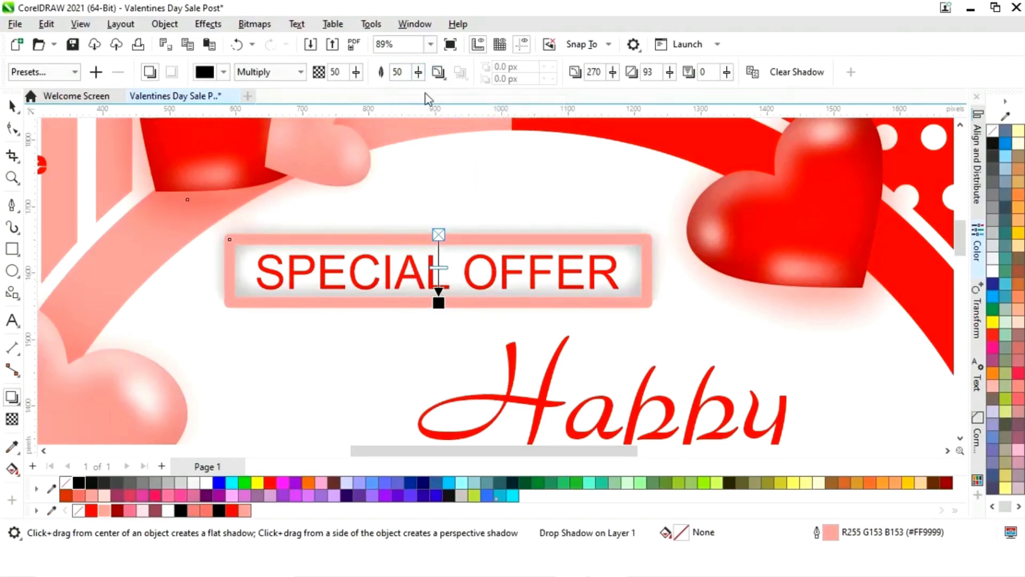
{"action": "type", "text": "30"}
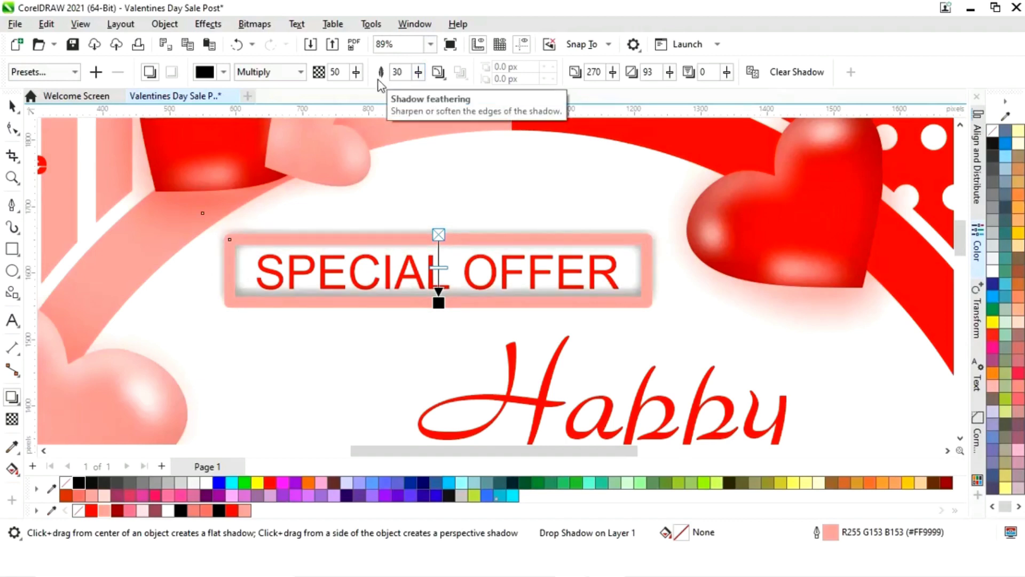
{"action": "left_click", "coordinate": [12, 105]}
{"action": "left_click", "coordinate": [307, 341]}
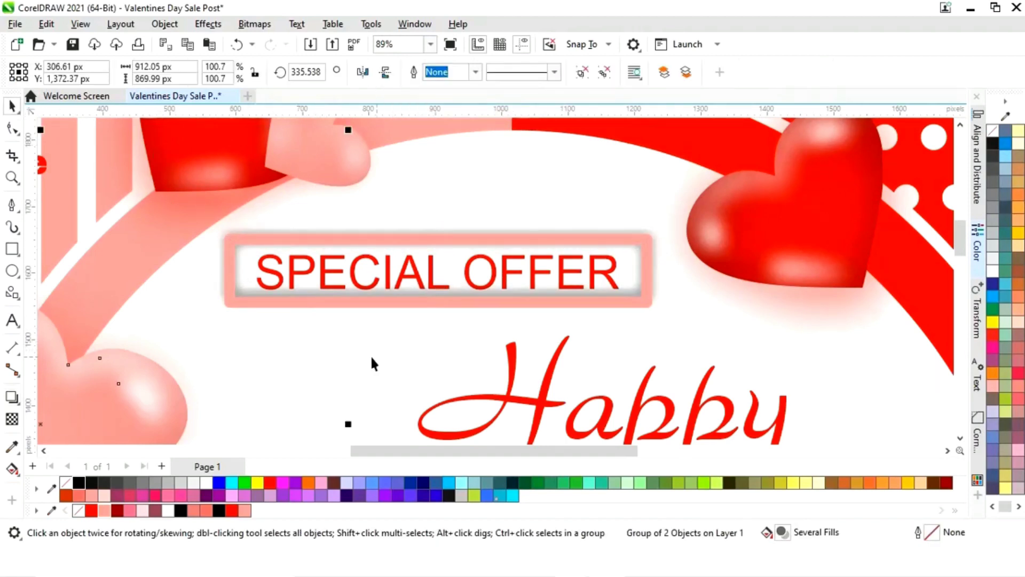
{"action": "key", "text": "shift+F4"}
{"action": "left_click", "coordinate": [761, 314]}
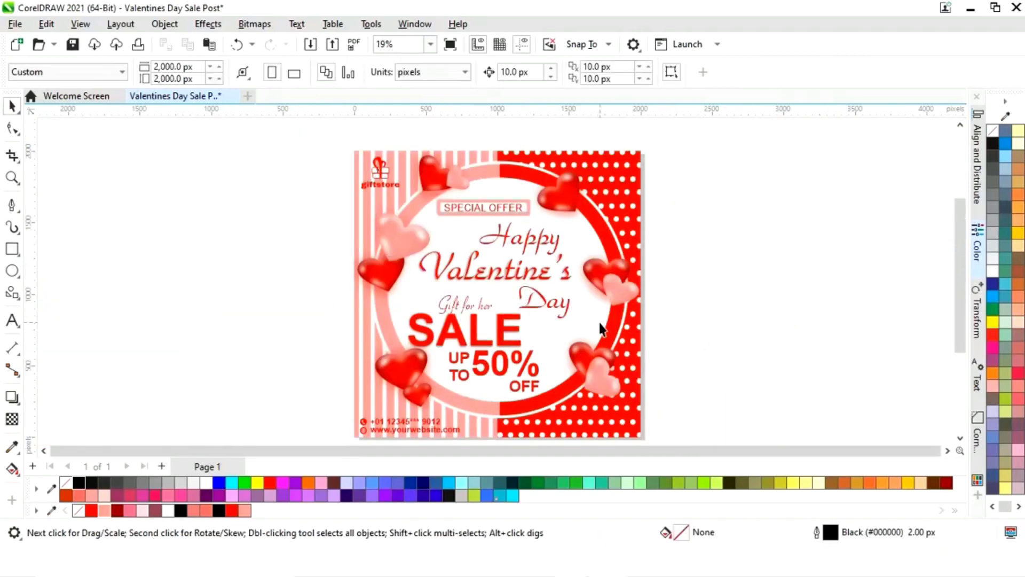
- Recolour only the digits 50 of the 50% text to black
{"action": "left_click", "coordinate": [543, 344]}
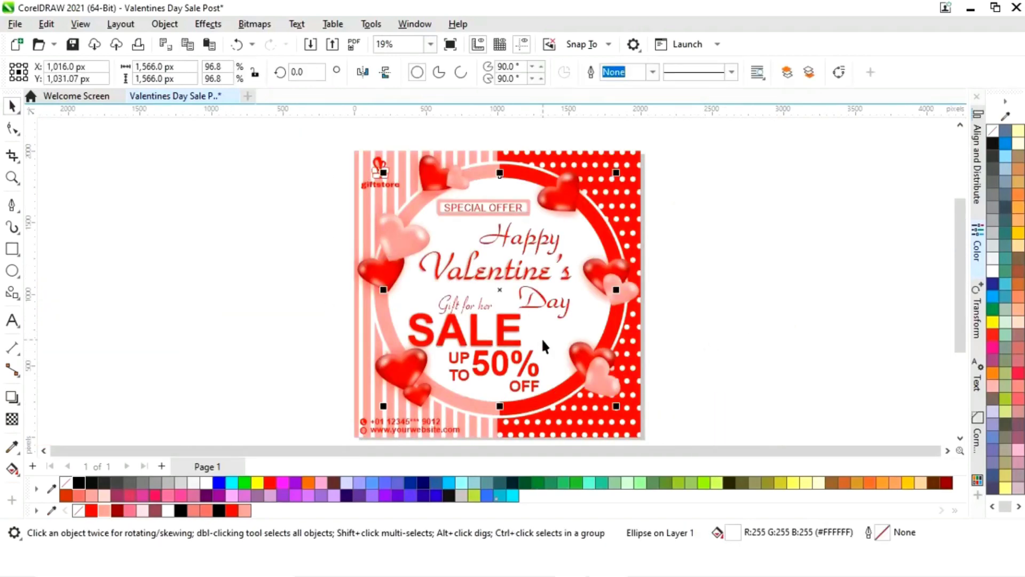
{"action": "left_click", "coordinate": [529, 366]}
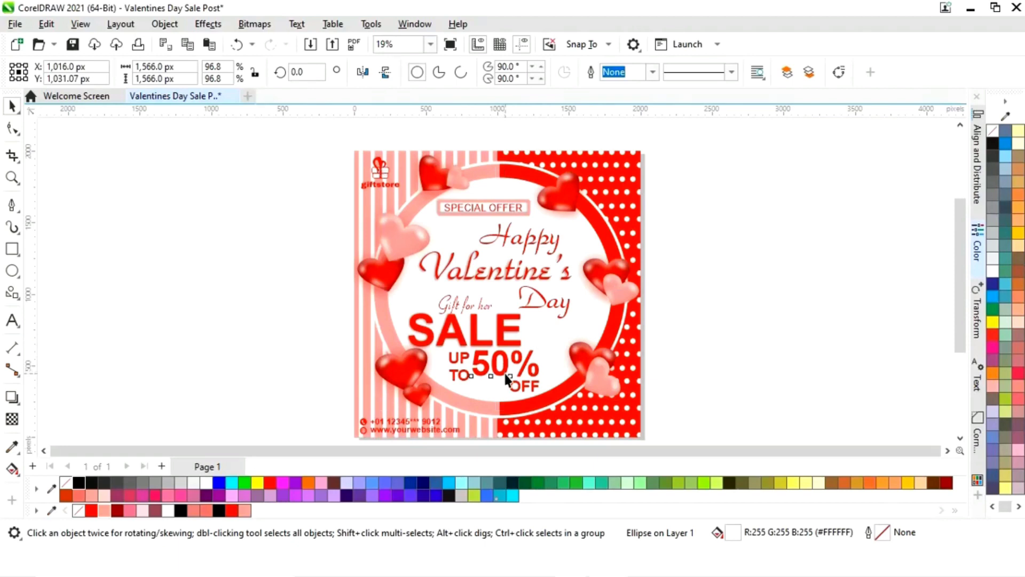
{"action": "left_click", "coordinate": [12, 320]}
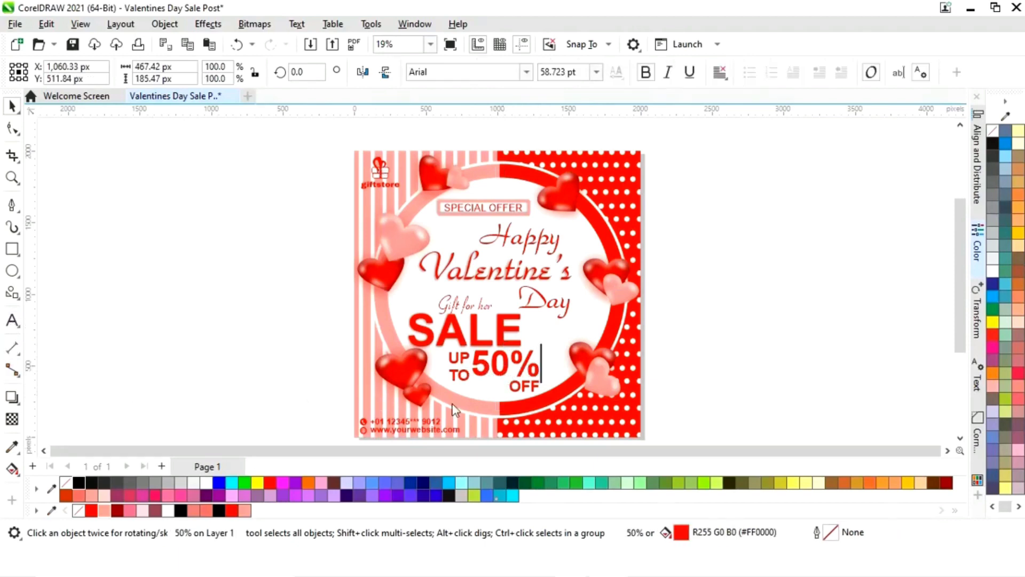
{"action": "double_click", "coordinate": [509, 368]}
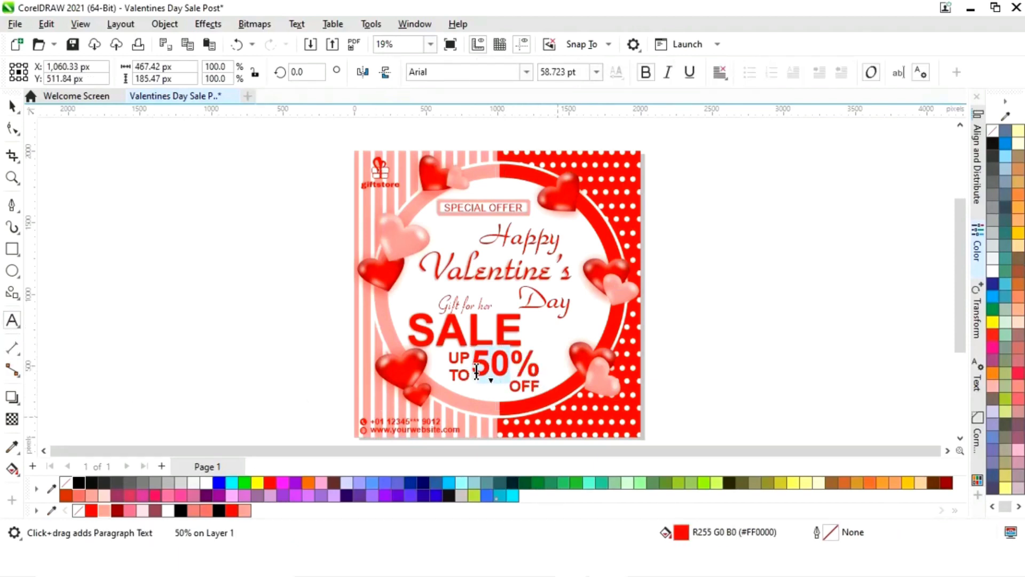
{"action": "left_click", "coordinate": [180, 510]}
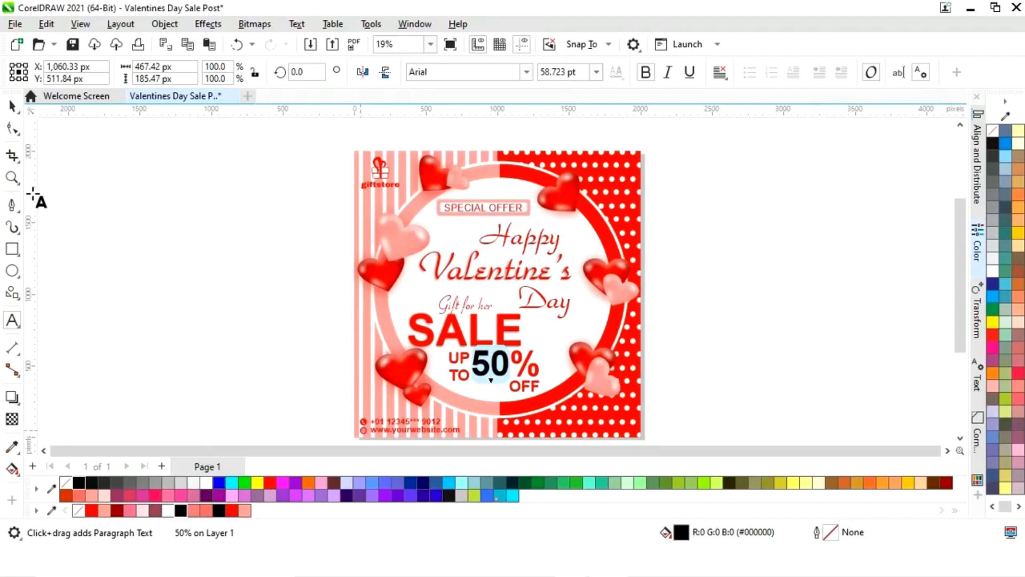
{"action": "left_click", "coordinate": [11, 106]}
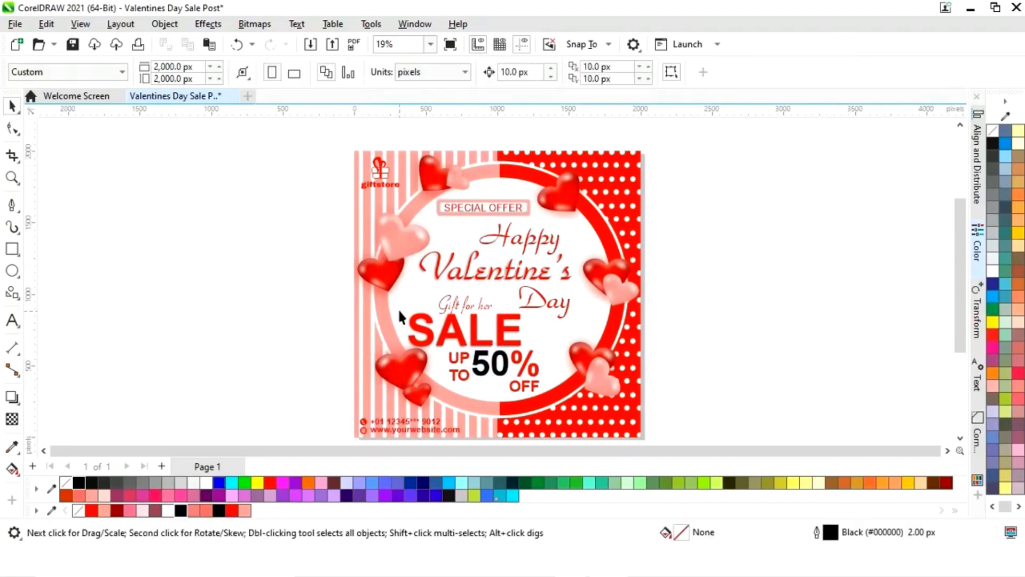
- Add a black perspective drop shadow to the white inner circle, cast from its upper edge down to its lower edge at 270°
{"action": "left_click", "coordinate": [507, 301]}
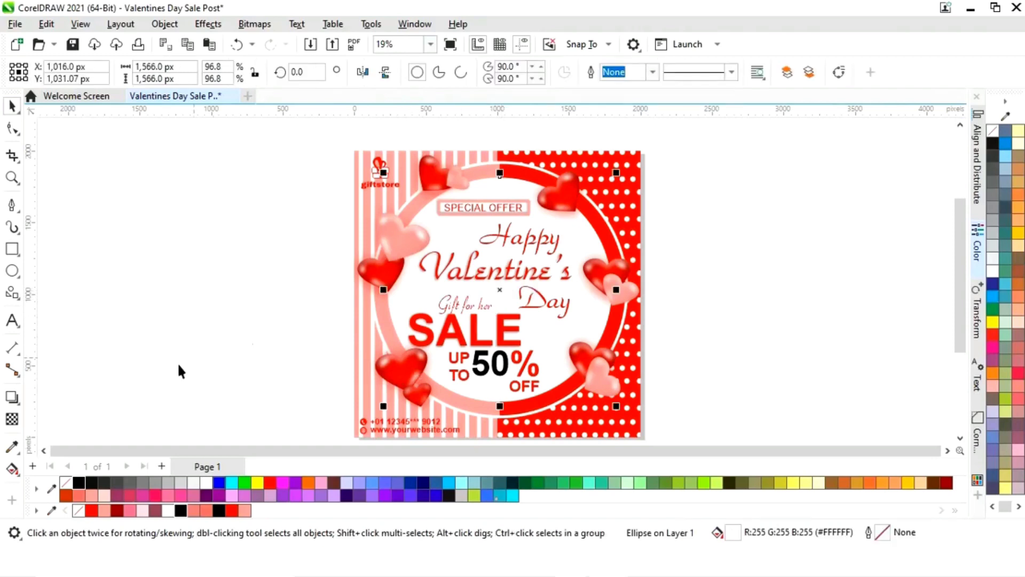
{"action": "left_click", "coordinate": [11, 398]}
{"action": "left_click_drag", "start_coordinate": [500, 178], "coordinate": [505, 405]}
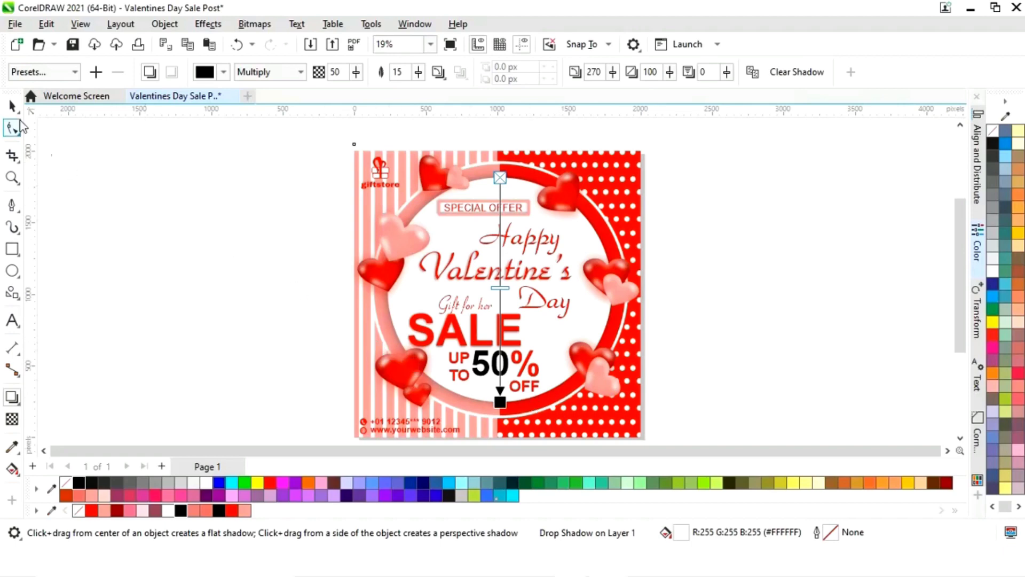
{"action": "left_click", "coordinate": [12, 105]}
{"action": "left_click", "coordinate": [193, 259]}
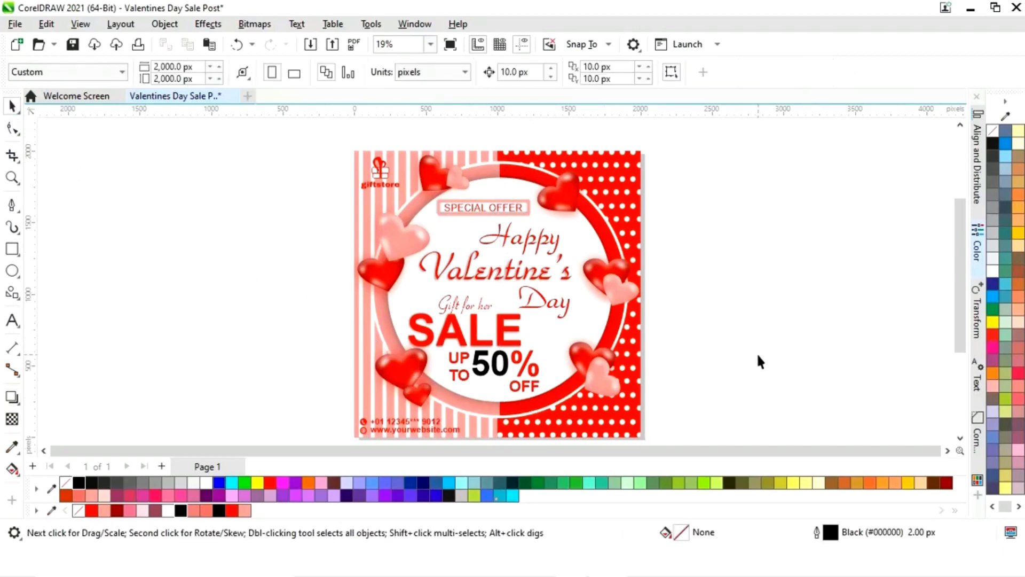
- Apply an elliptical fountain fill to the word Happy, light pink in the centre and red at the edge, and stretch it slightly taller
{"action": "key", "text": "z"}
{"action": "left_click_drag", "start_coordinate": [437, 201], "coordinate": [643, 320]}
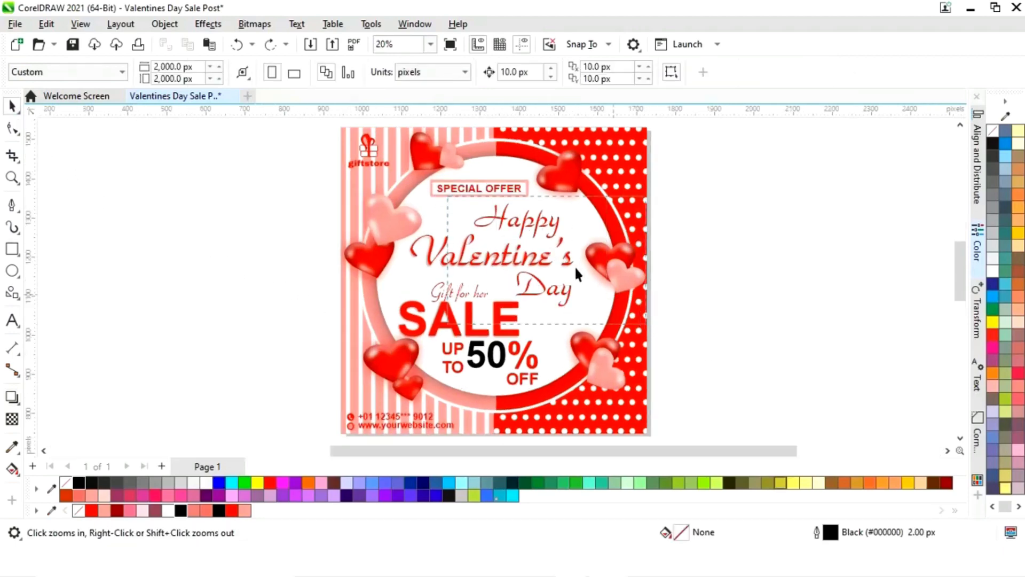
{"action": "key", "text": "space"}
{"action": "left_click", "coordinate": [470, 206]}
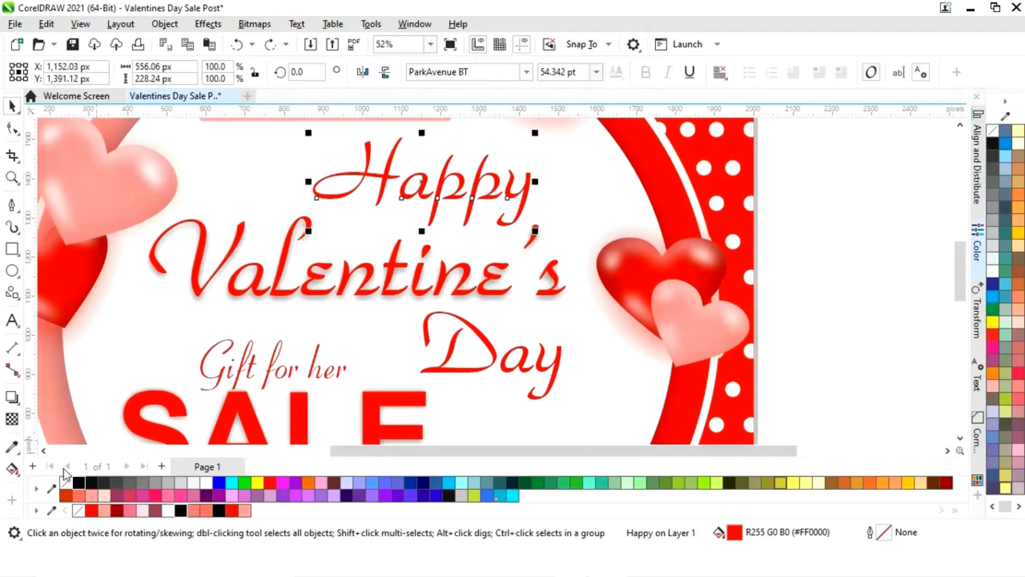
{"action": "left_click", "coordinate": [12, 469]}
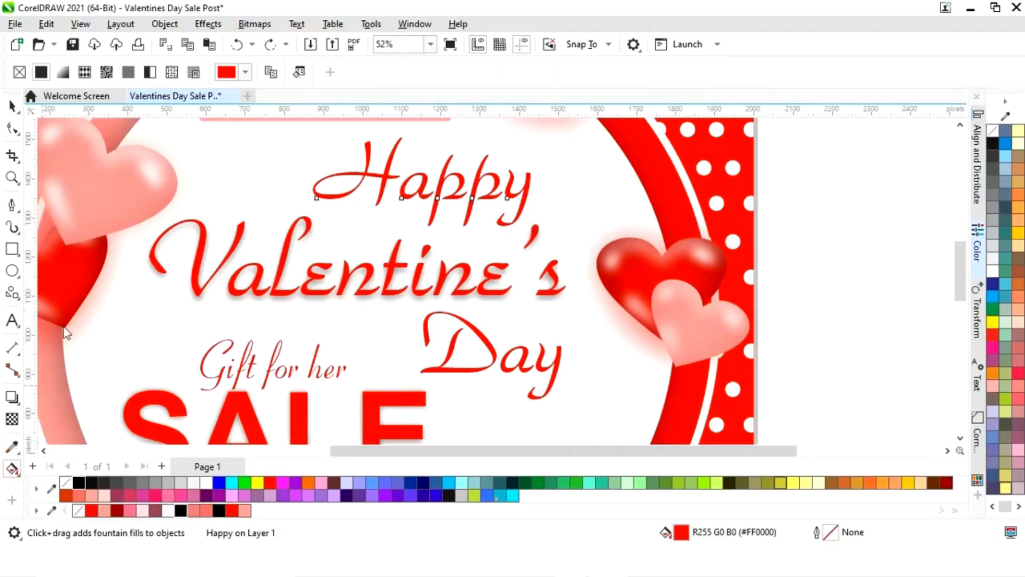
{"action": "left_click", "coordinate": [66, 78]}
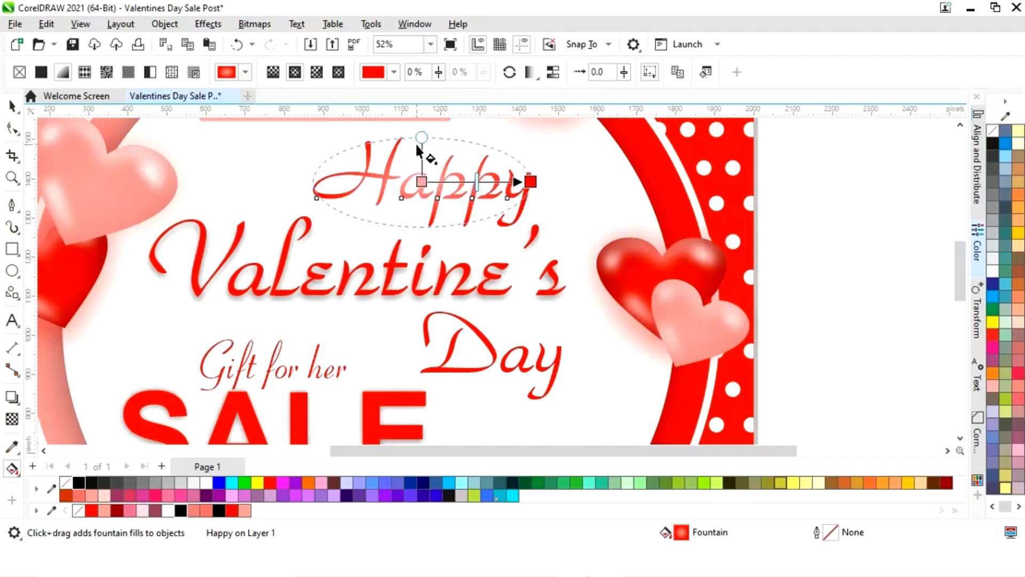
{"action": "left_click_drag", "start_coordinate": [422, 137], "coordinate": [421, 132]}
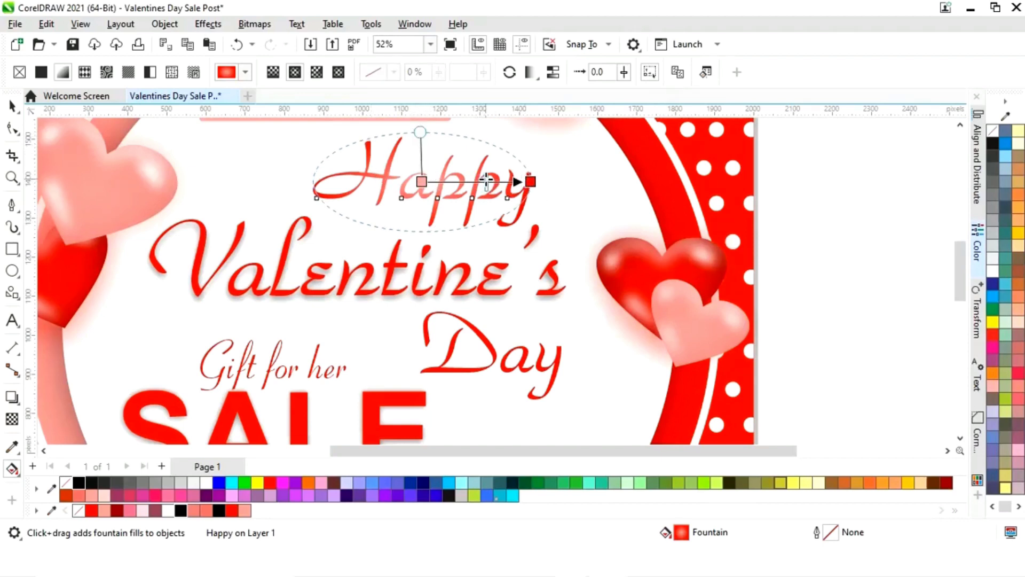
{"action": "left_click", "coordinate": [12, 107]}
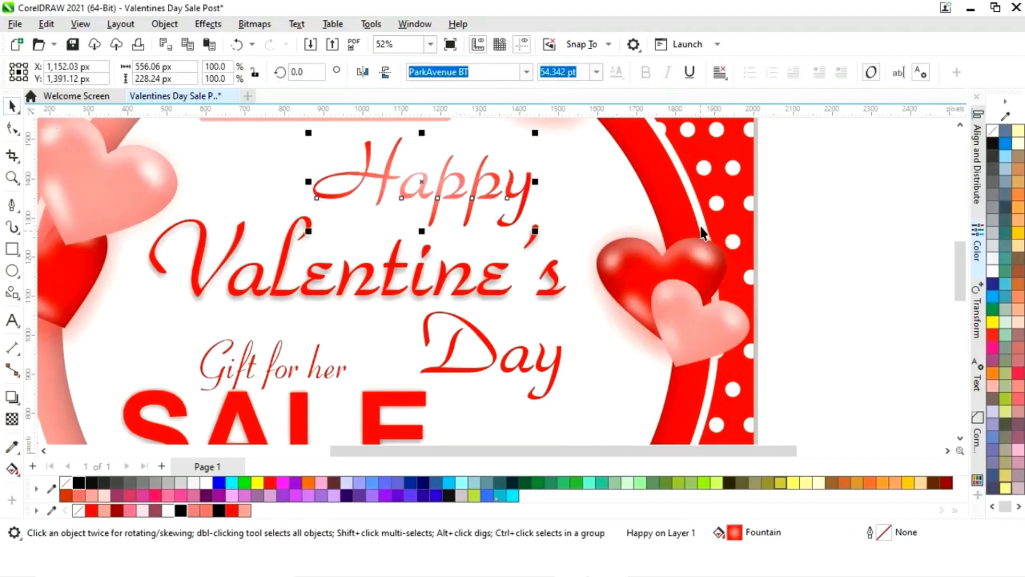
- Copy the fill and text properties from the word Happy onto the word Day
{"action": "left_click", "coordinate": [828, 231]}
{"action": "left_click", "coordinate": [491, 358]}
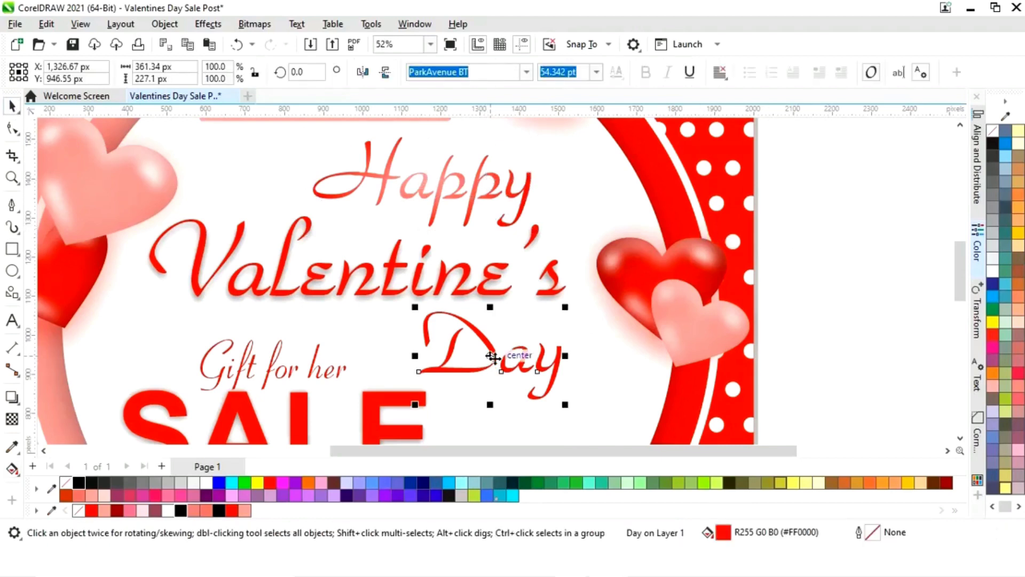
{"action": "left_click", "coordinate": [47, 25]}
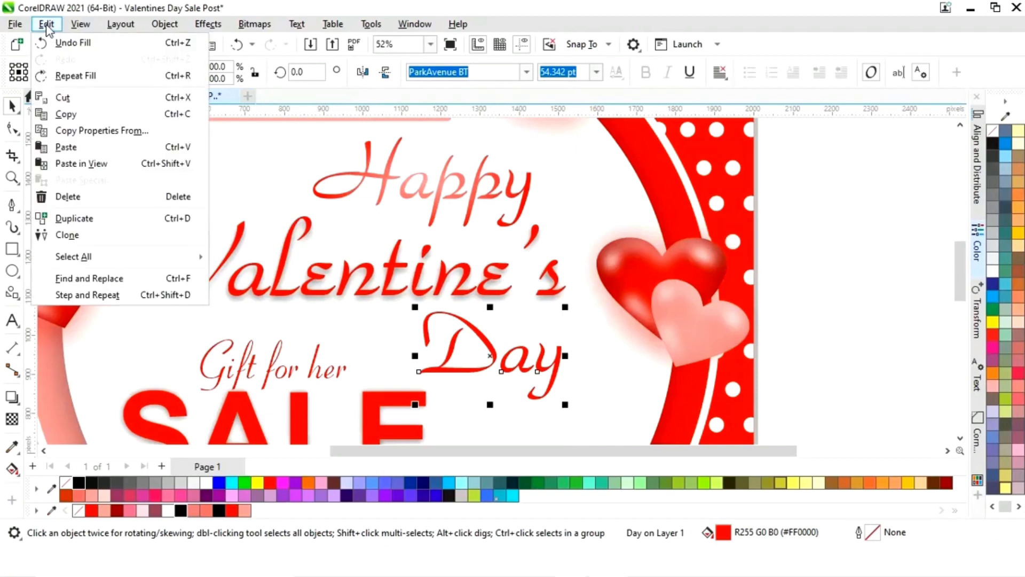
{"action": "left_click", "coordinate": [51, 132]}
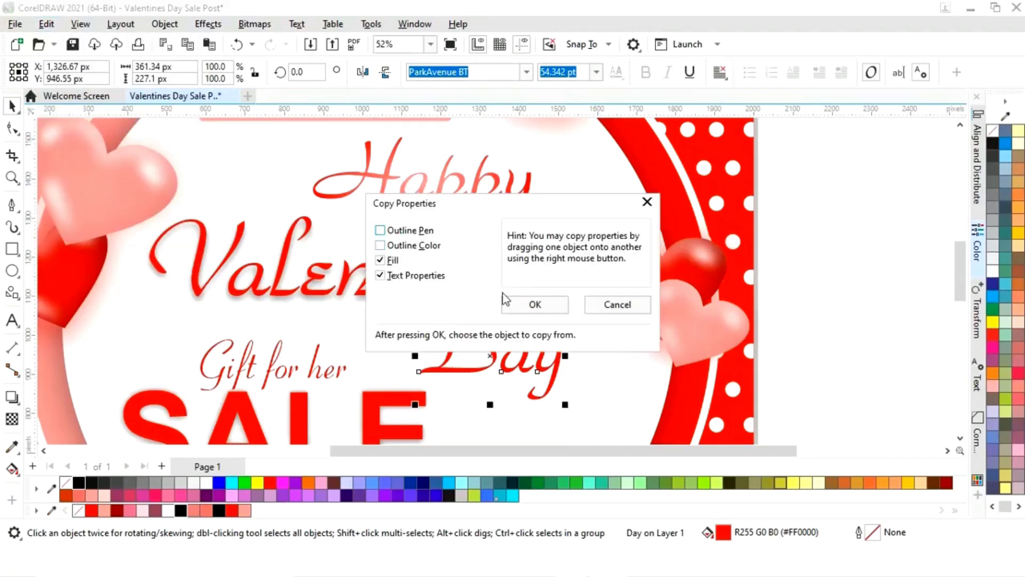
{"action": "left_click", "coordinate": [531, 304]}
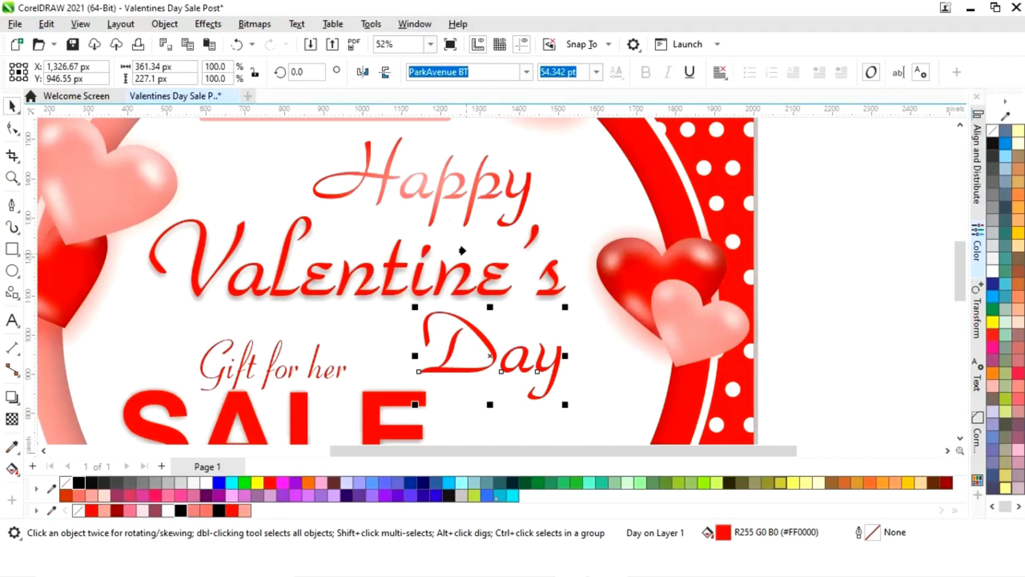
{"action": "left_click", "coordinate": [434, 187]}
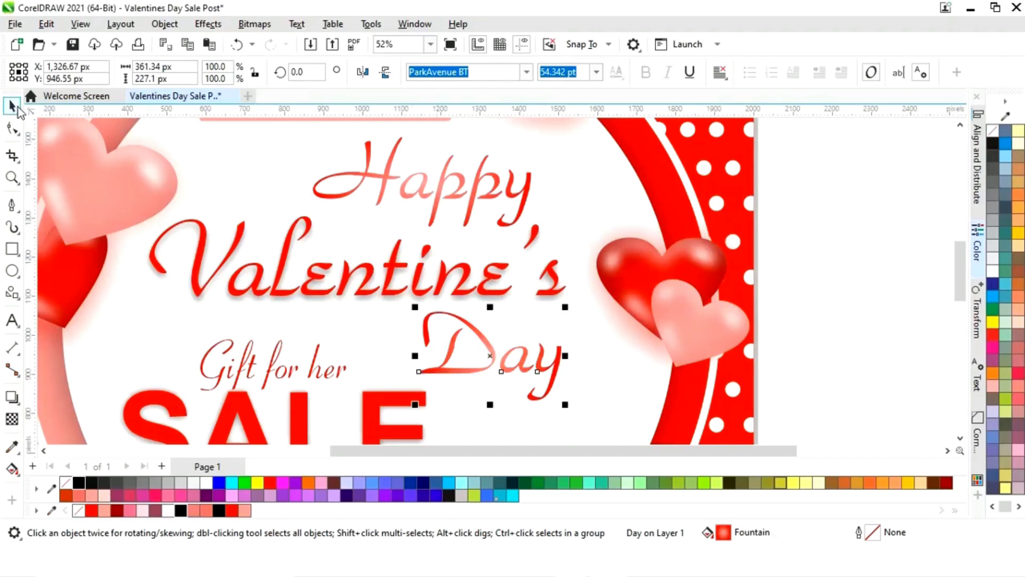
- Deselect everything and examine the whole sale post in a full-screen preview
{"action": "left_click", "coordinate": [797, 298]}
{"action": "left_click", "coordinate": [883, 327]}
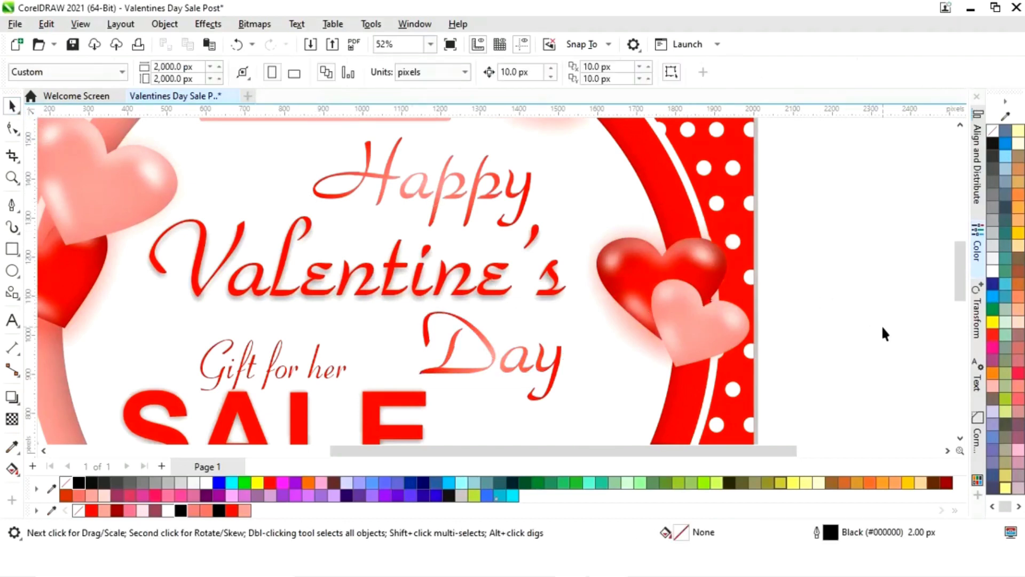
{"action": "key", "text": "F4"}
{"action": "key", "text": "F9"}
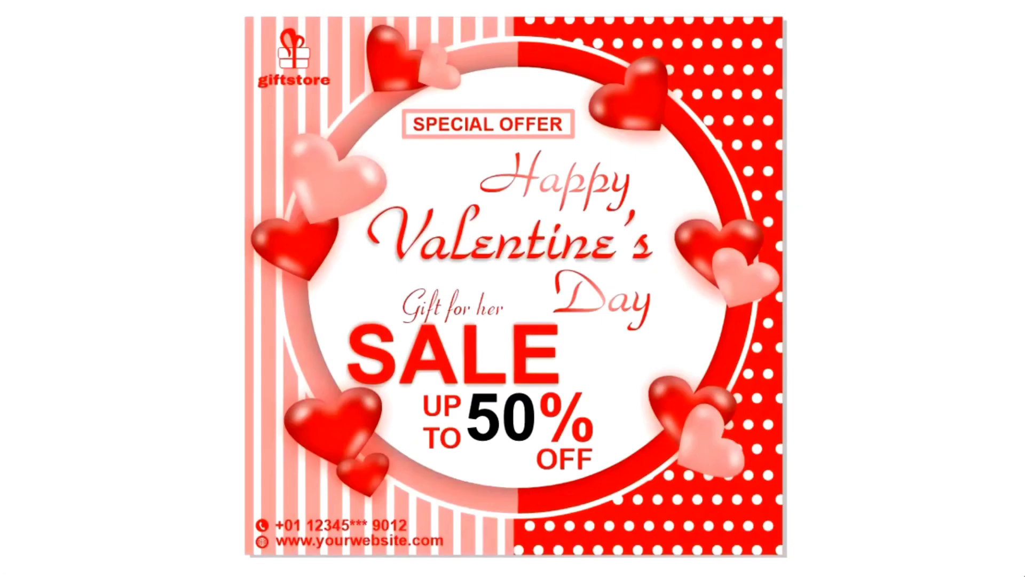